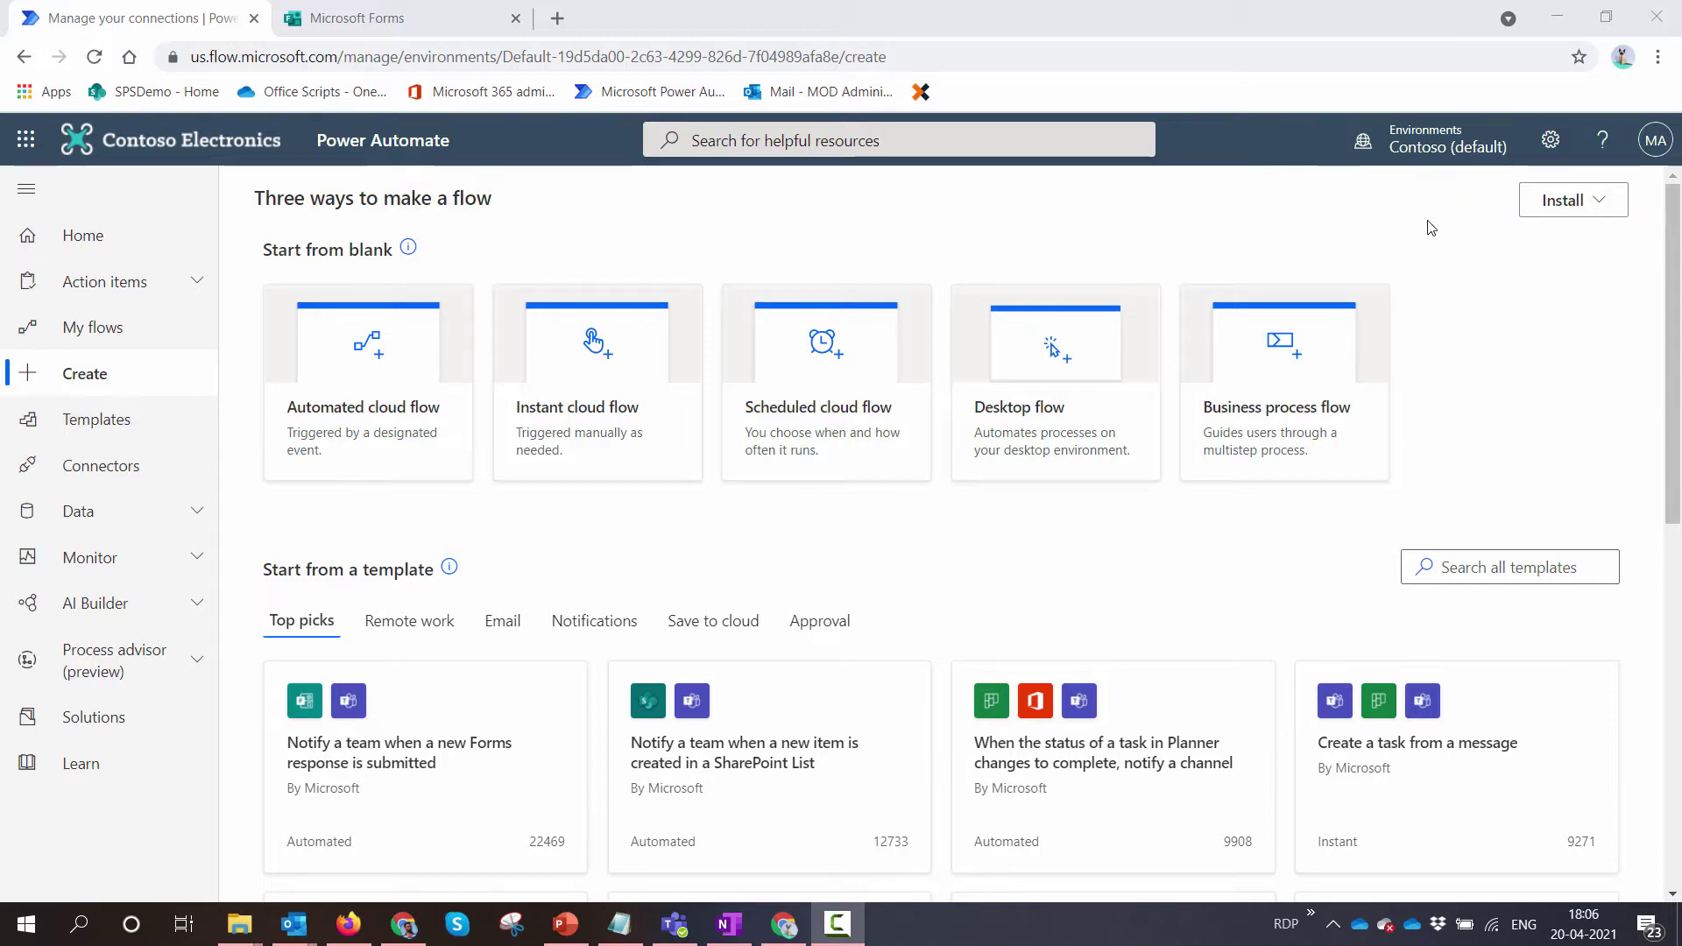
# Step: Open the Connections list and scroll to confirm Muhimbi PDF is connected alongside Forms, SharePoint, OneDrive and Outlook
pyautogui.click(107, 508)
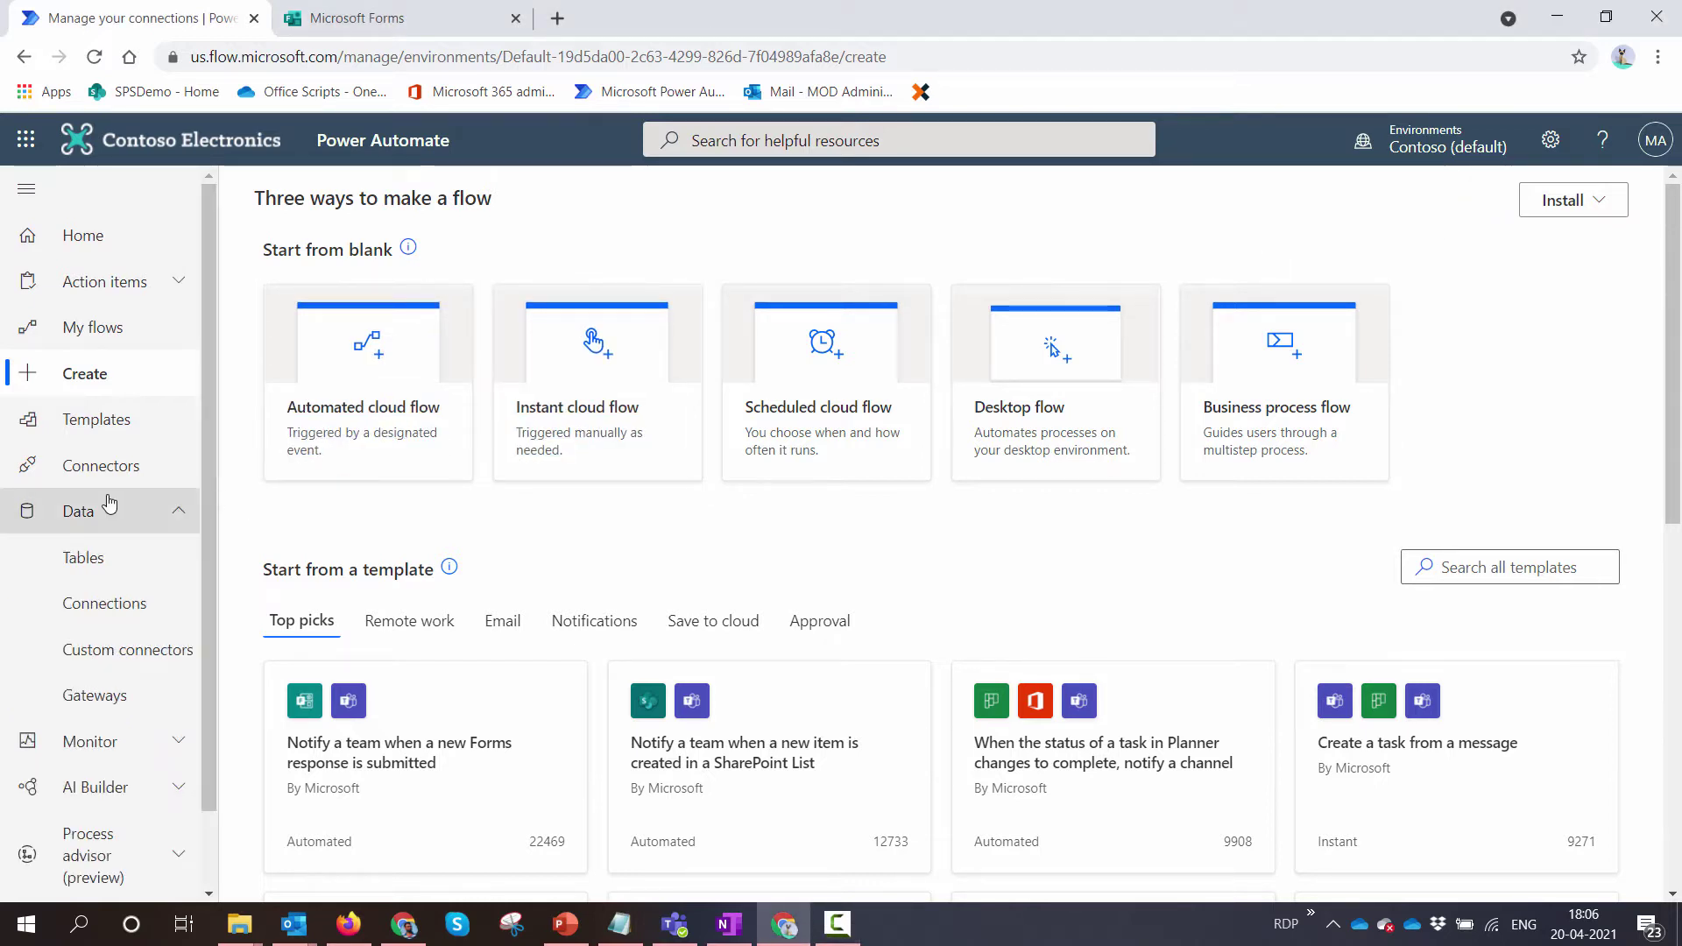
pyautogui.scroll(-1, 108, 504)
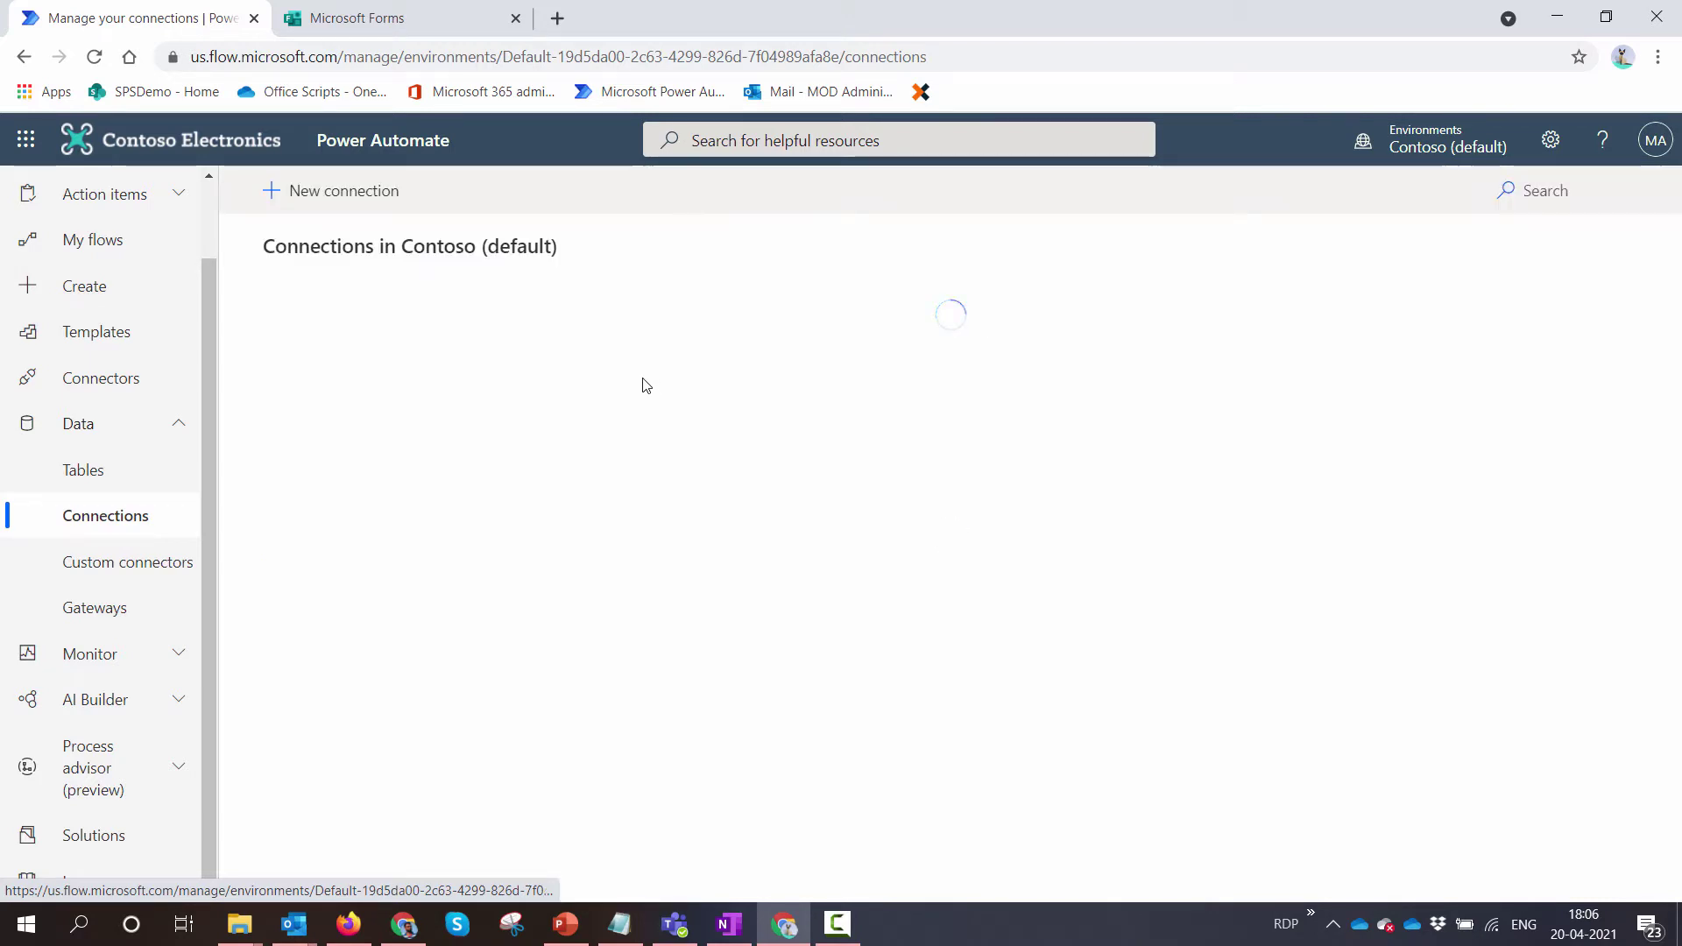
pyautogui.scroll(-3, 613, 398)
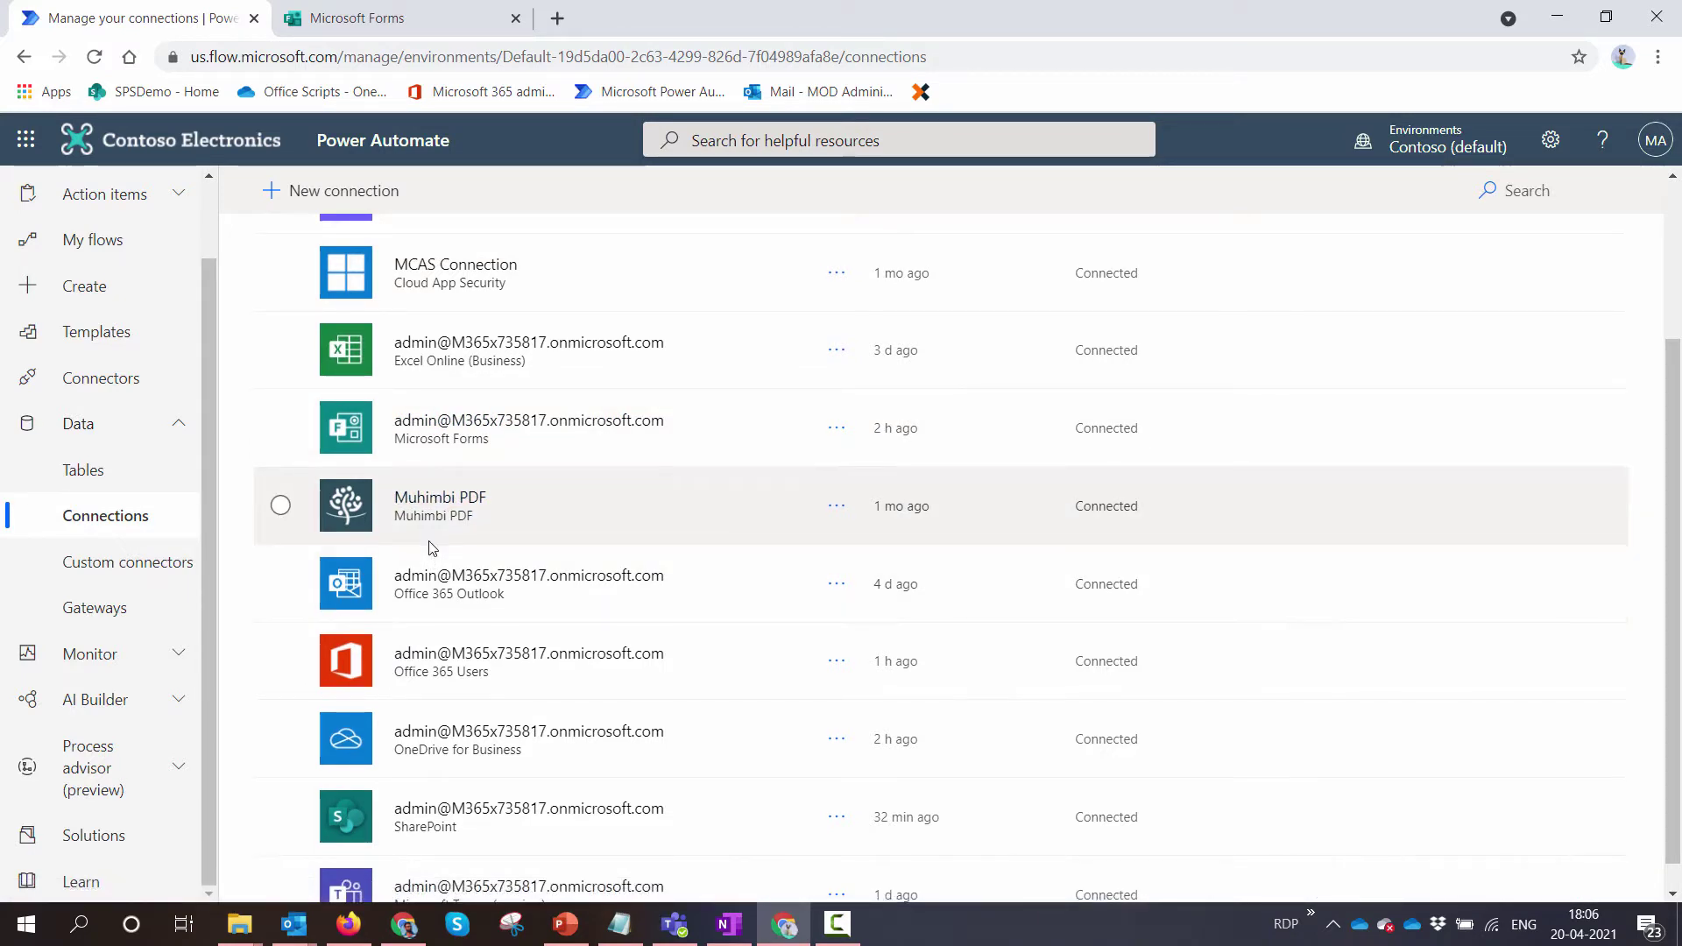
pyautogui.scroll(-1, 435, 553)
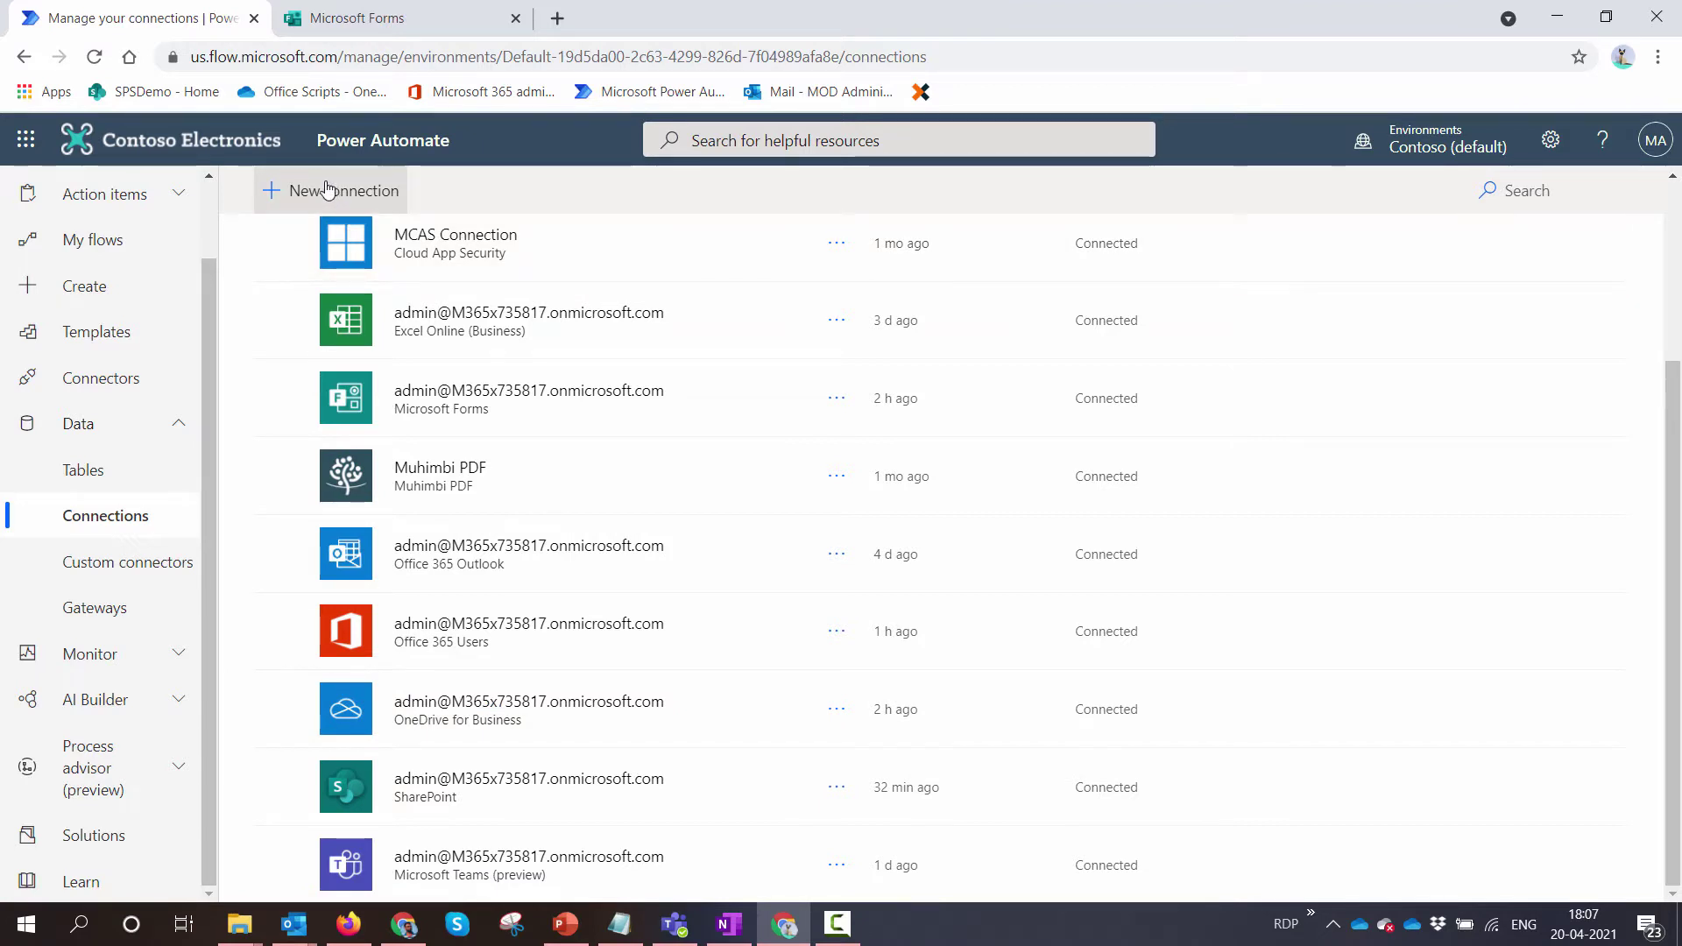
# Step: Search new connectors for 'Muhim', start a Muhimbi PDF connection, then dismiss the prompt
pyautogui.click(321, 190)
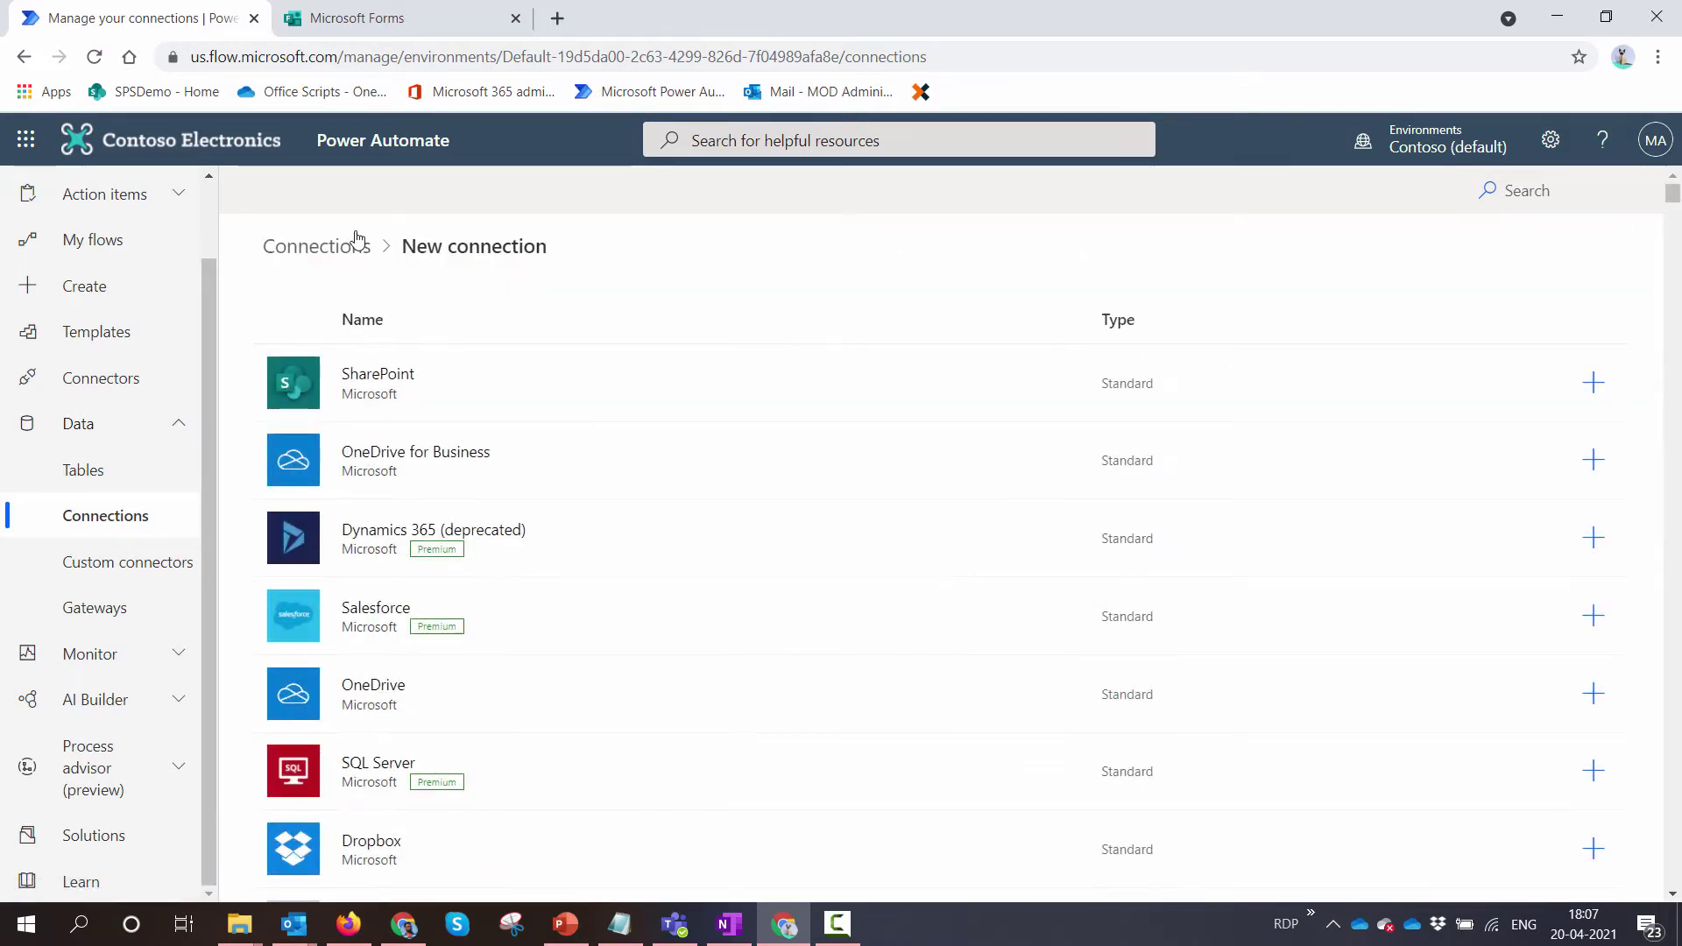
pyautogui.click(1529, 190)
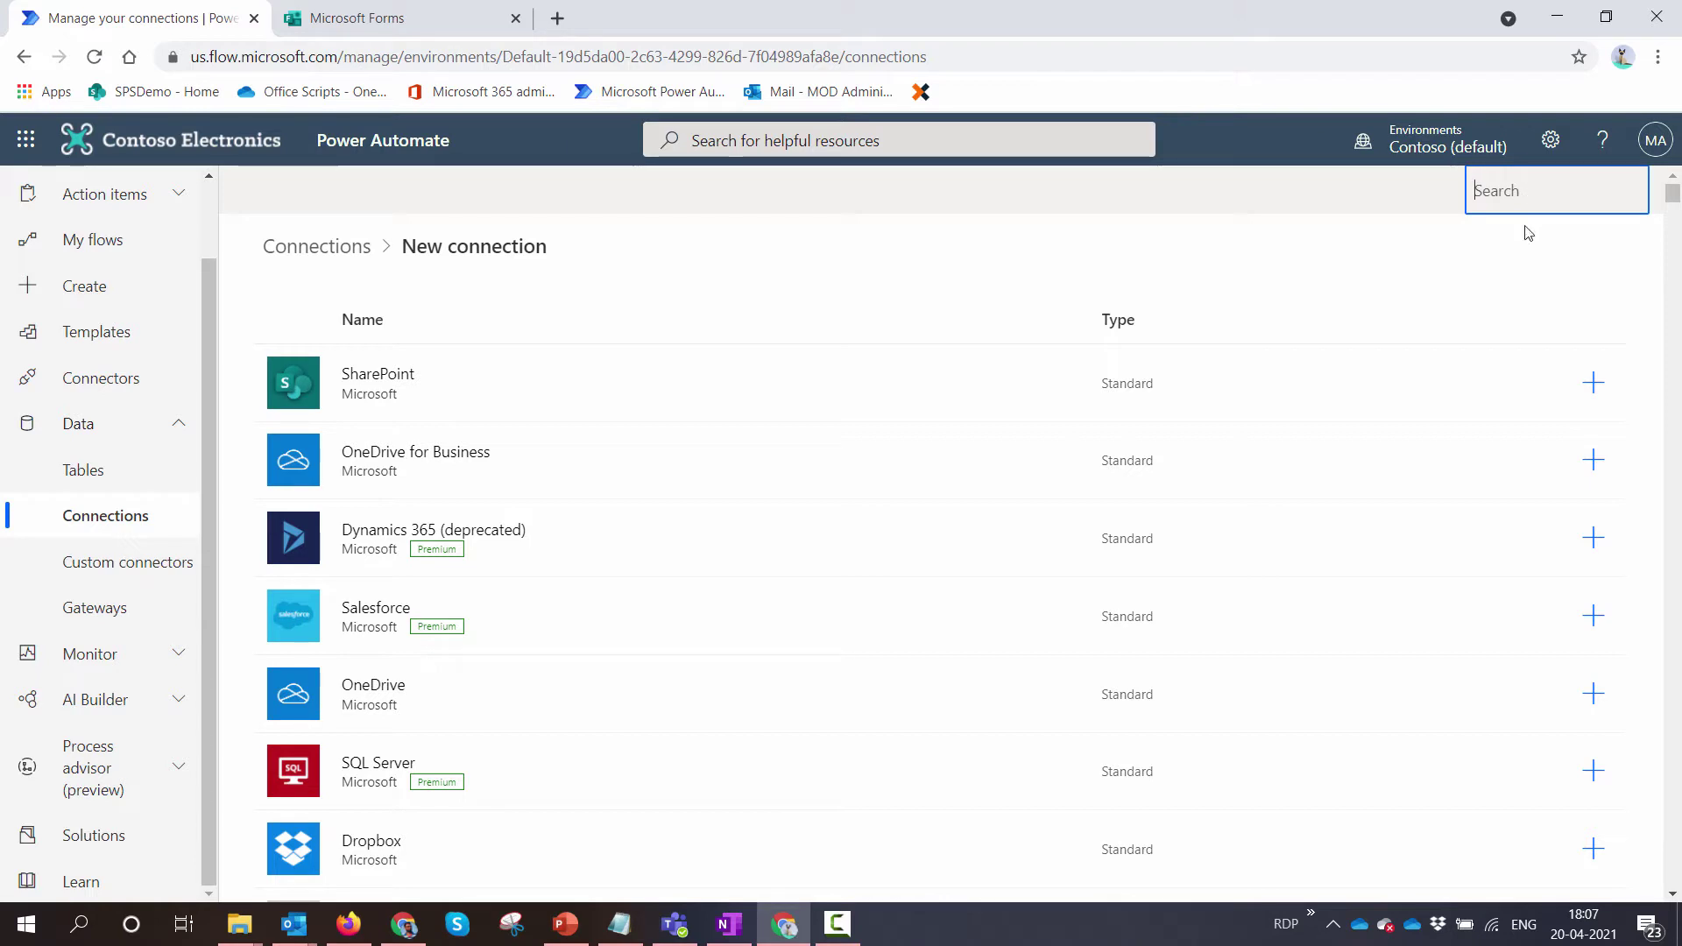
pyautogui.write('Muhim')
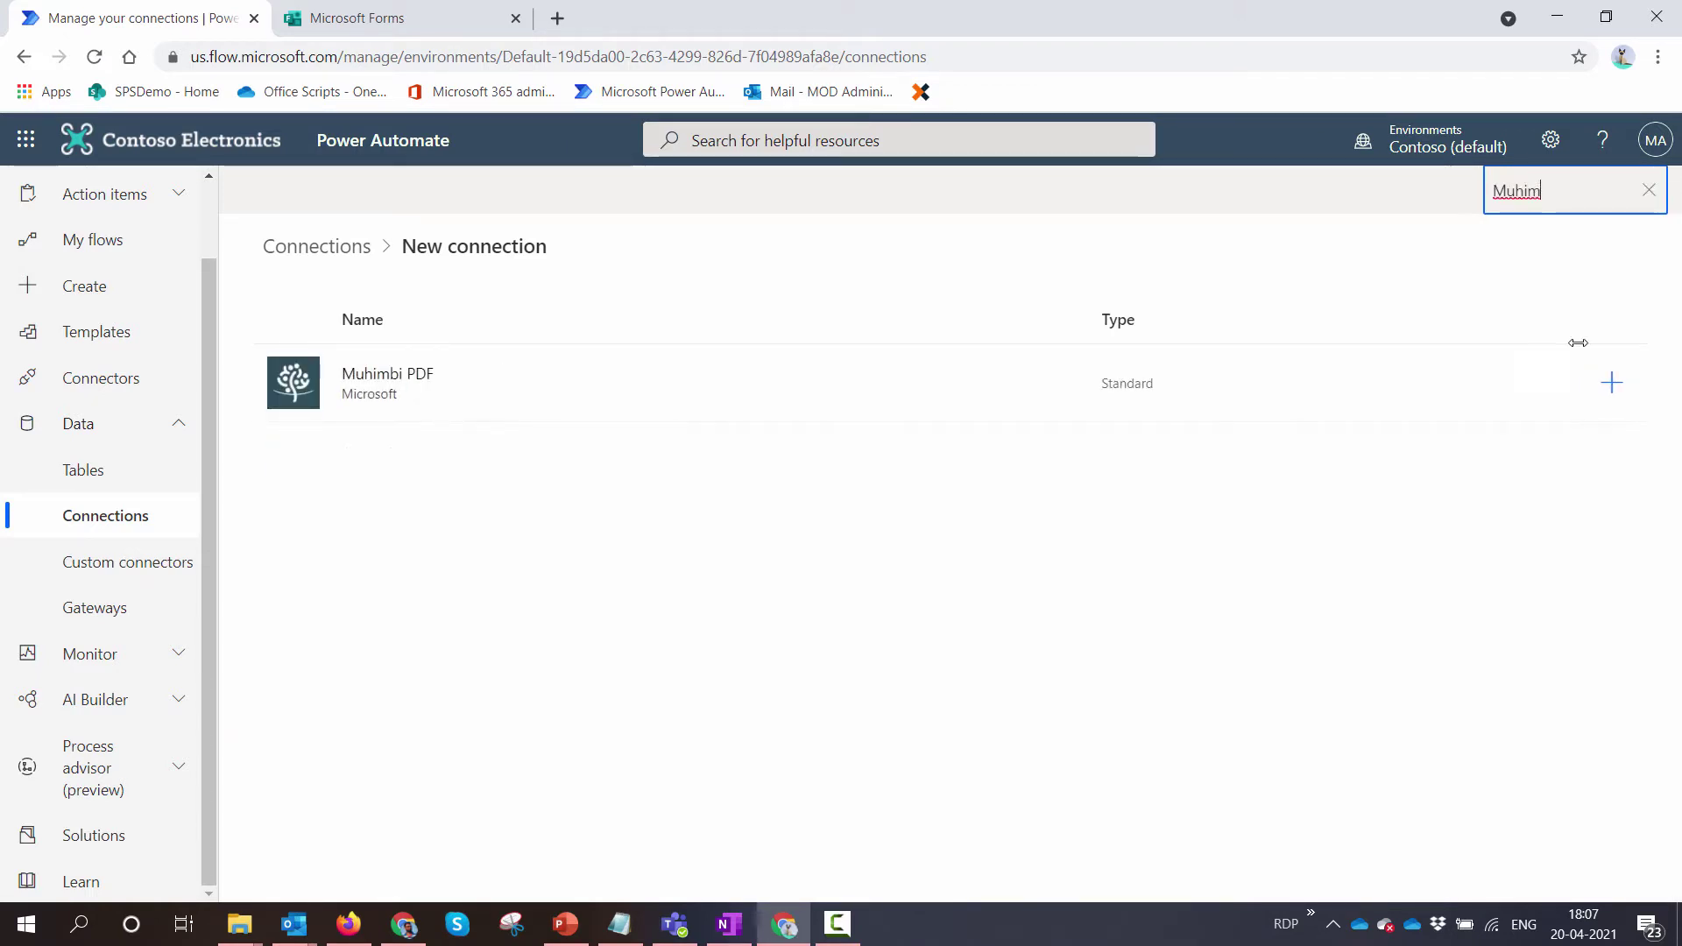
pyautogui.click(1611, 383)
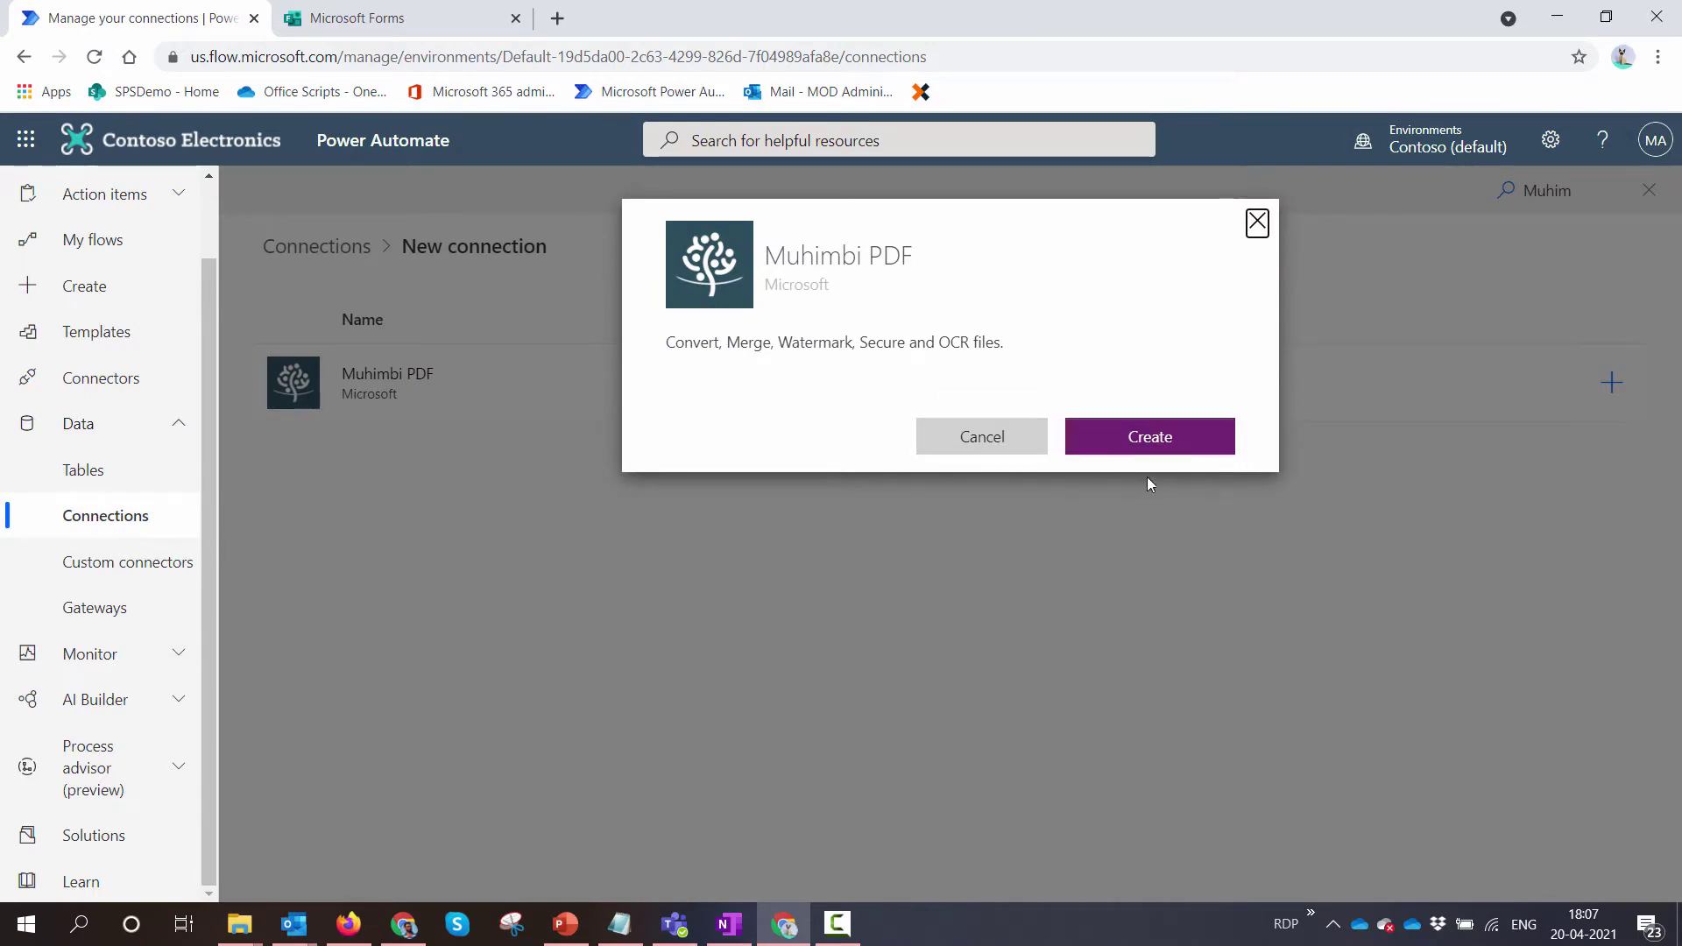
pyautogui.click(1257, 223)
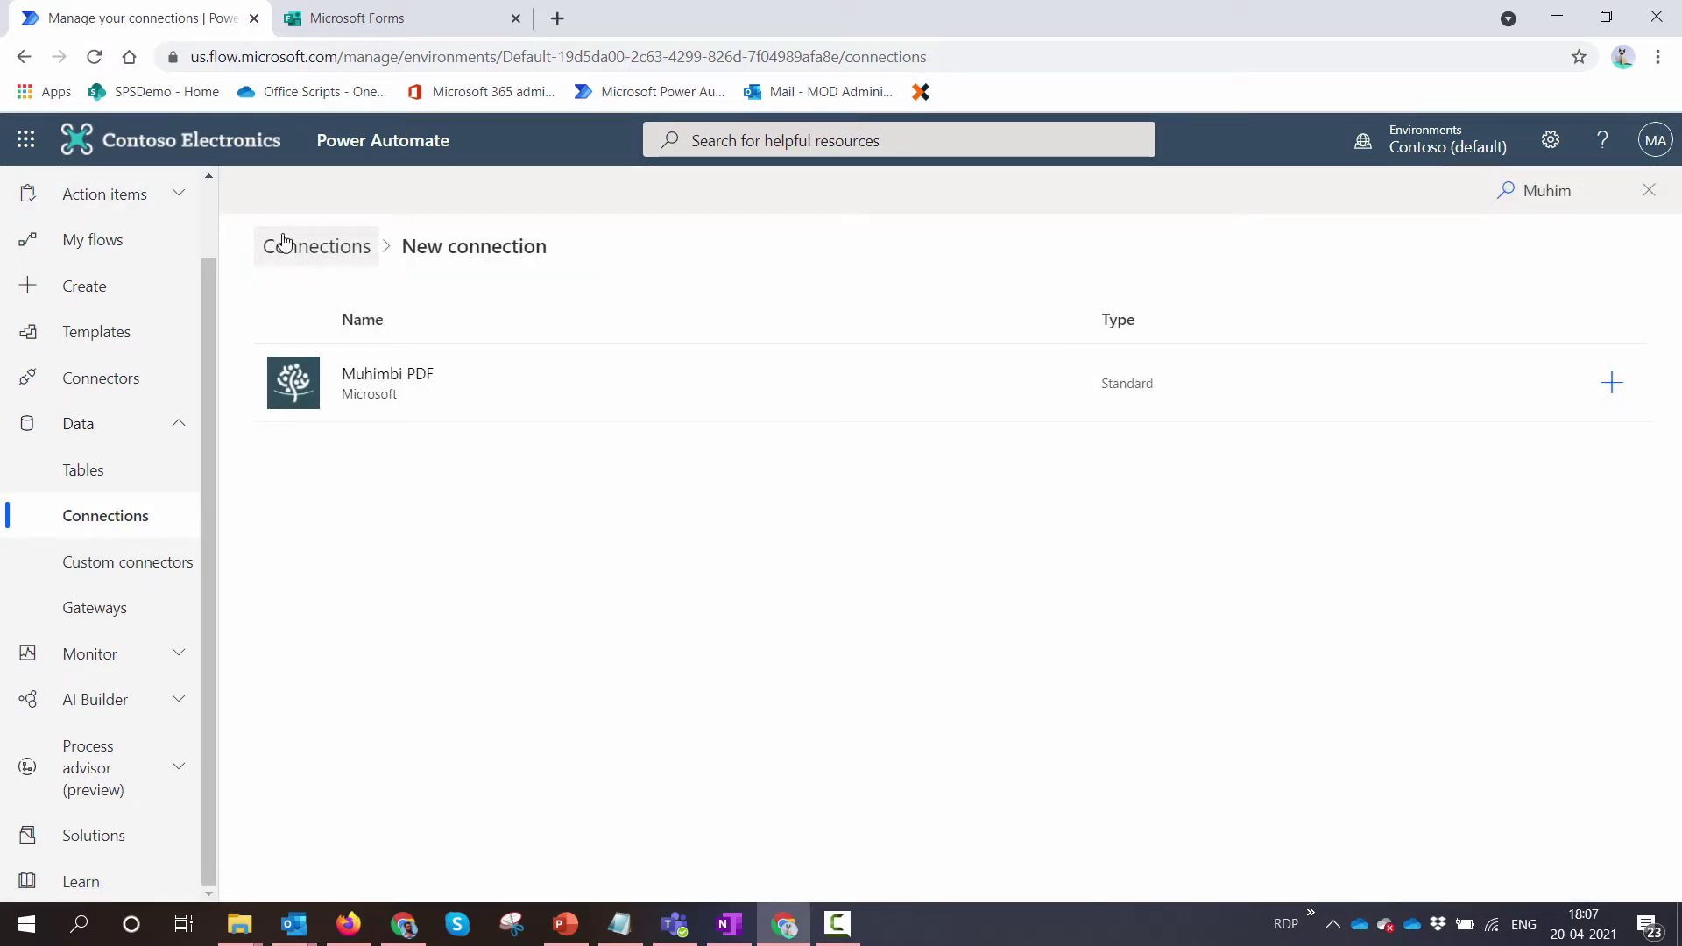
# Step: In Forms, create a new form titled 'Attachment Demo CookBook'
pyautogui.click(396, 17)
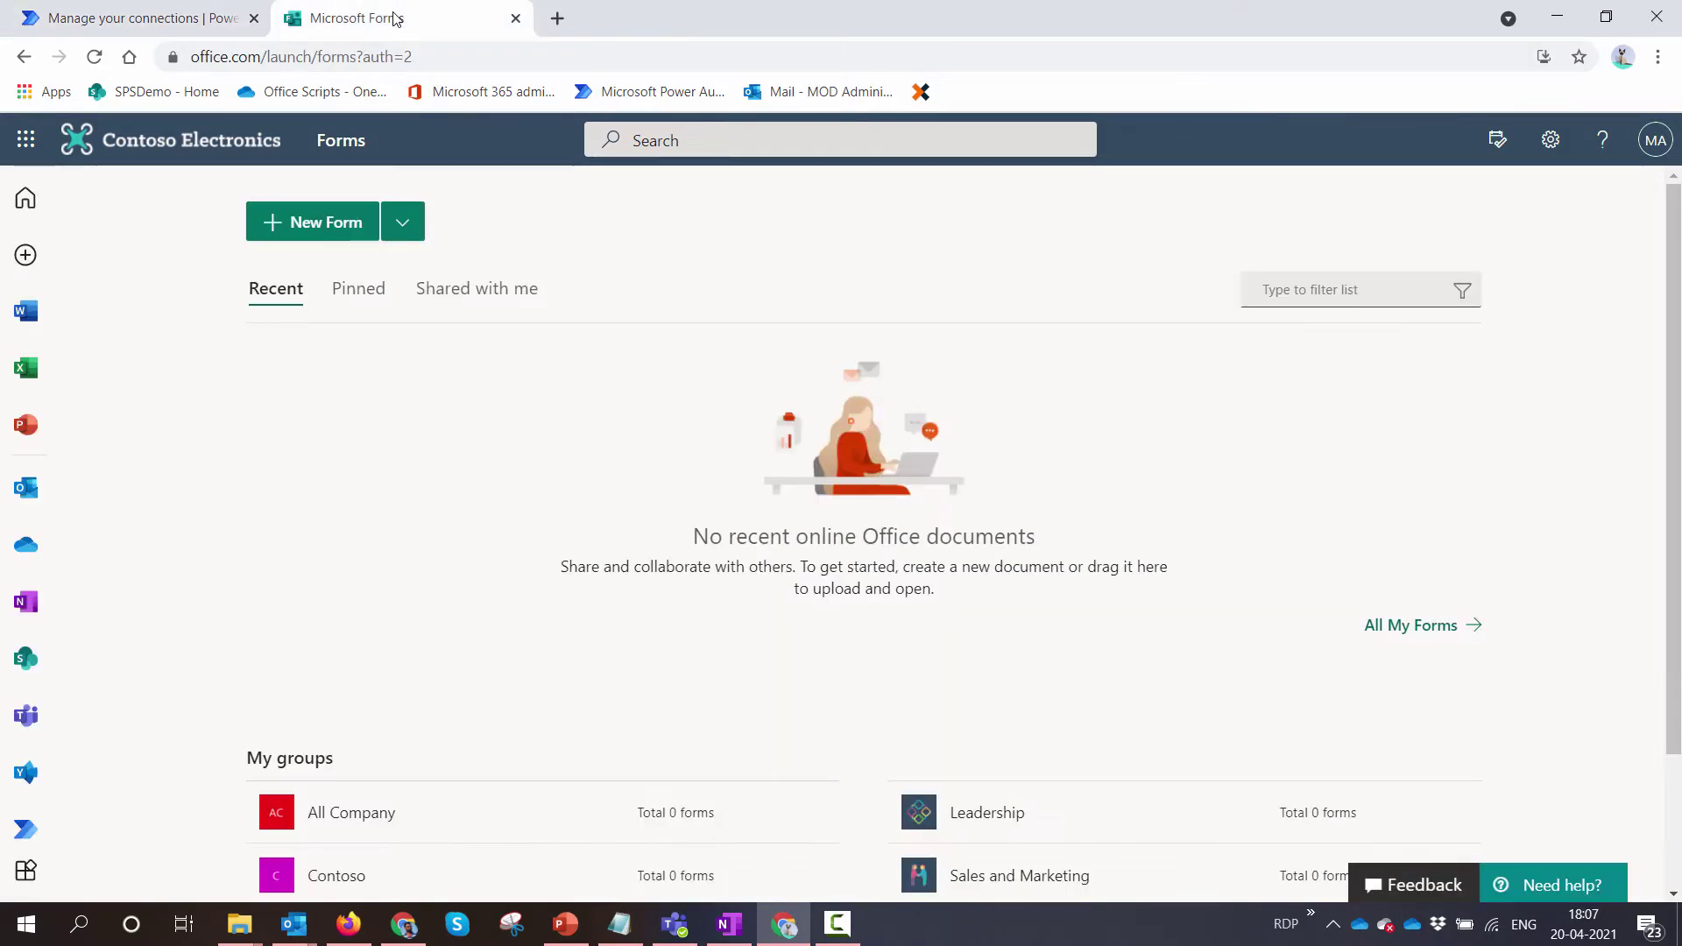
pyautogui.click(325, 230)
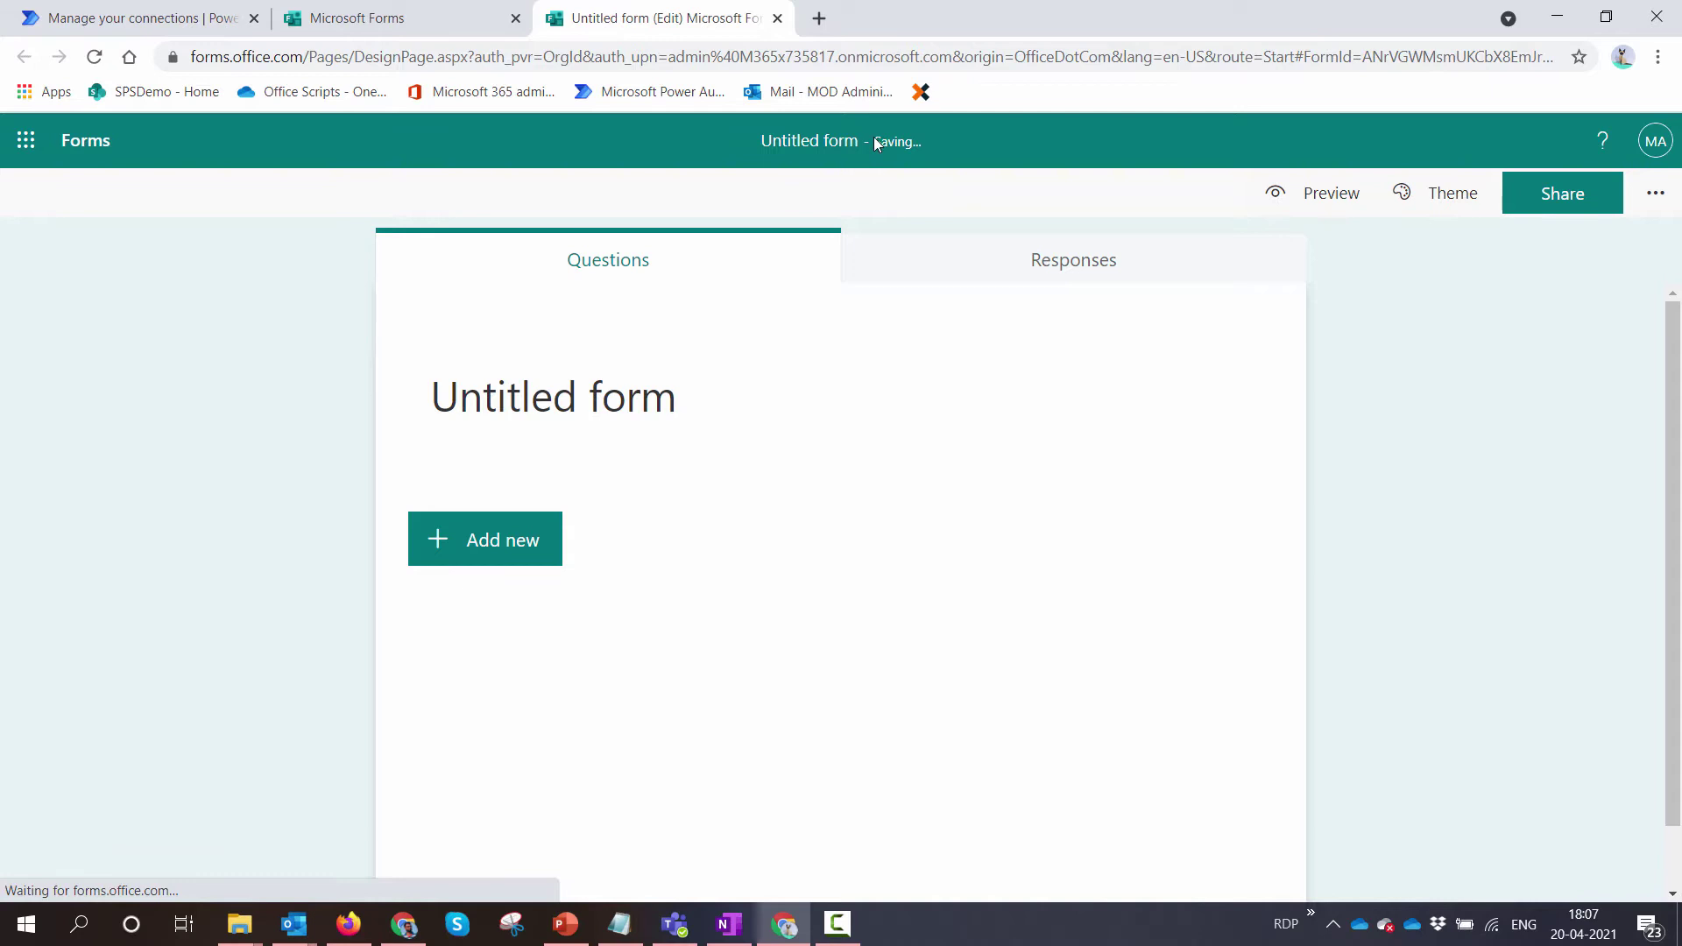
pyautogui.click(541, 444)
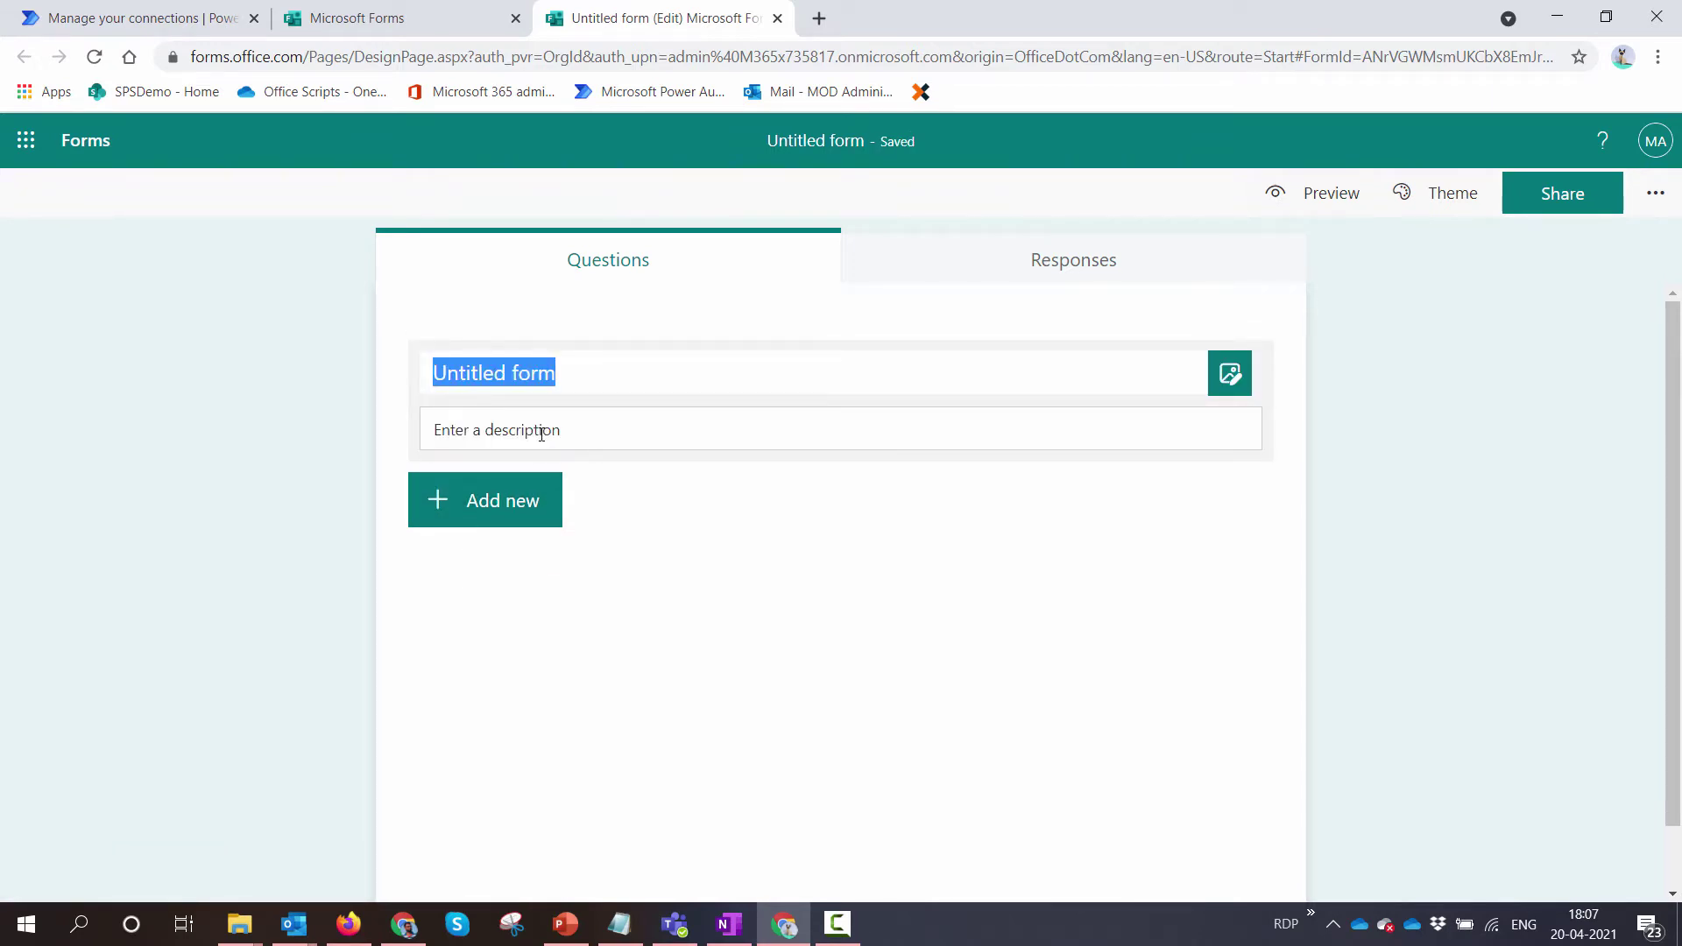
pyautogui.write('Attachment Demo CookBook')
# Step: Add a text question reading 'What is your Name?'
pyautogui.click(534, 504)
pyautogui.click(676, 522)
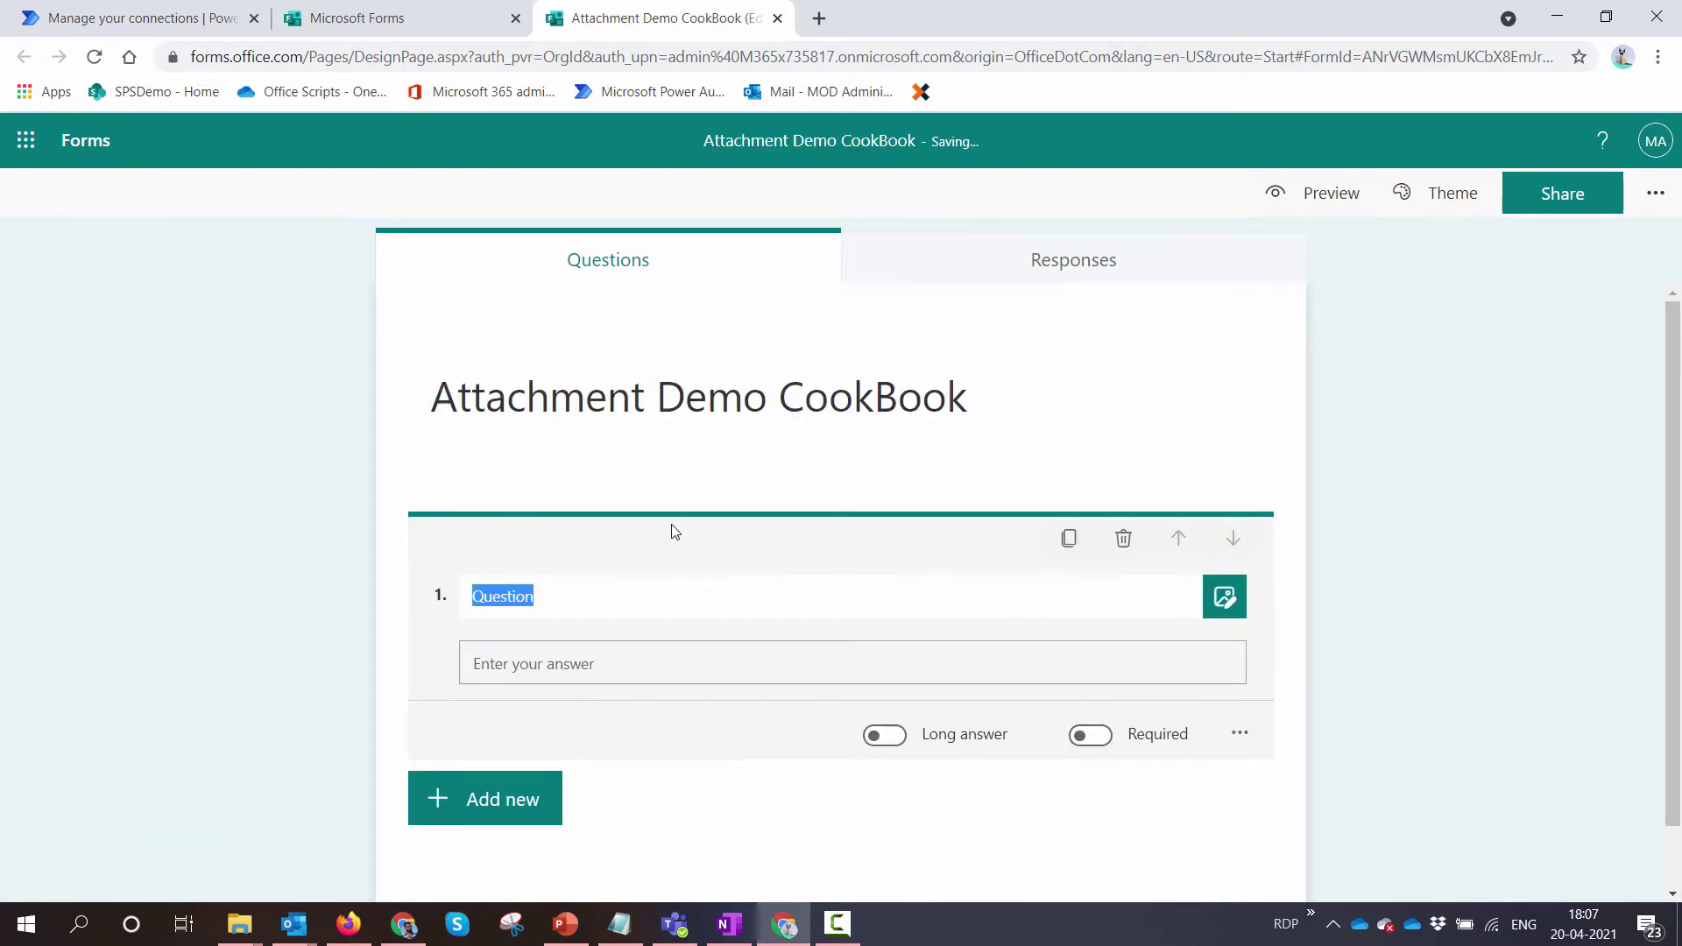
pyautogui.write('W')
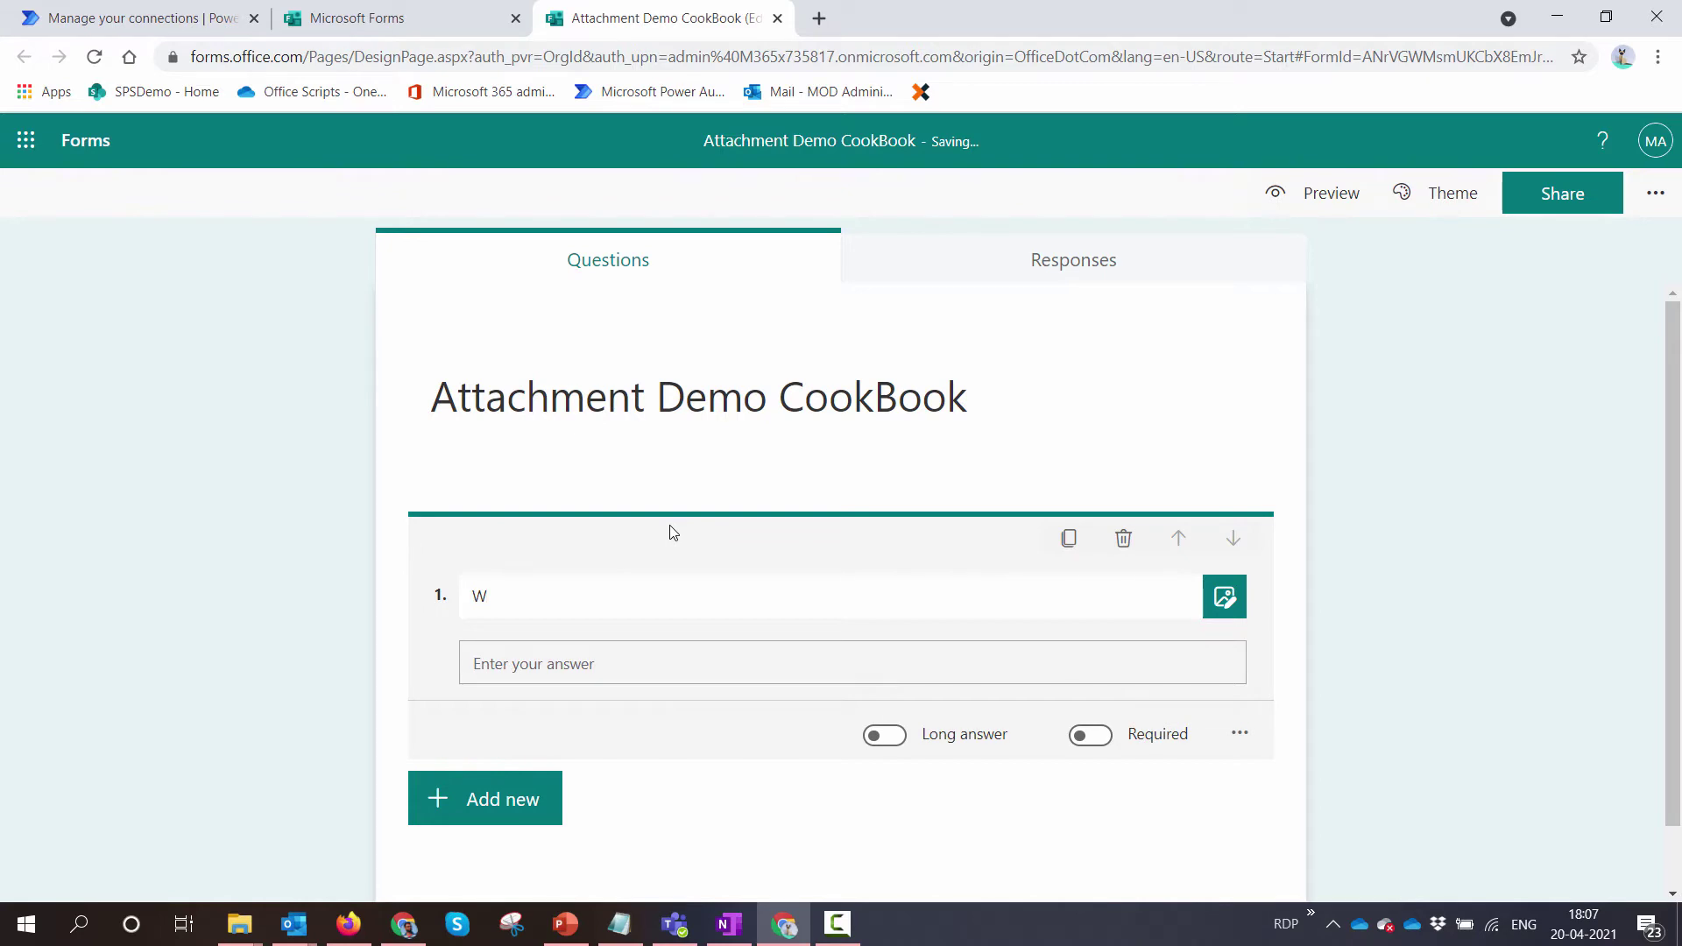
pyautogui.write('hat is your Name?')
pyautogui.scroll(-1, 676, 556)
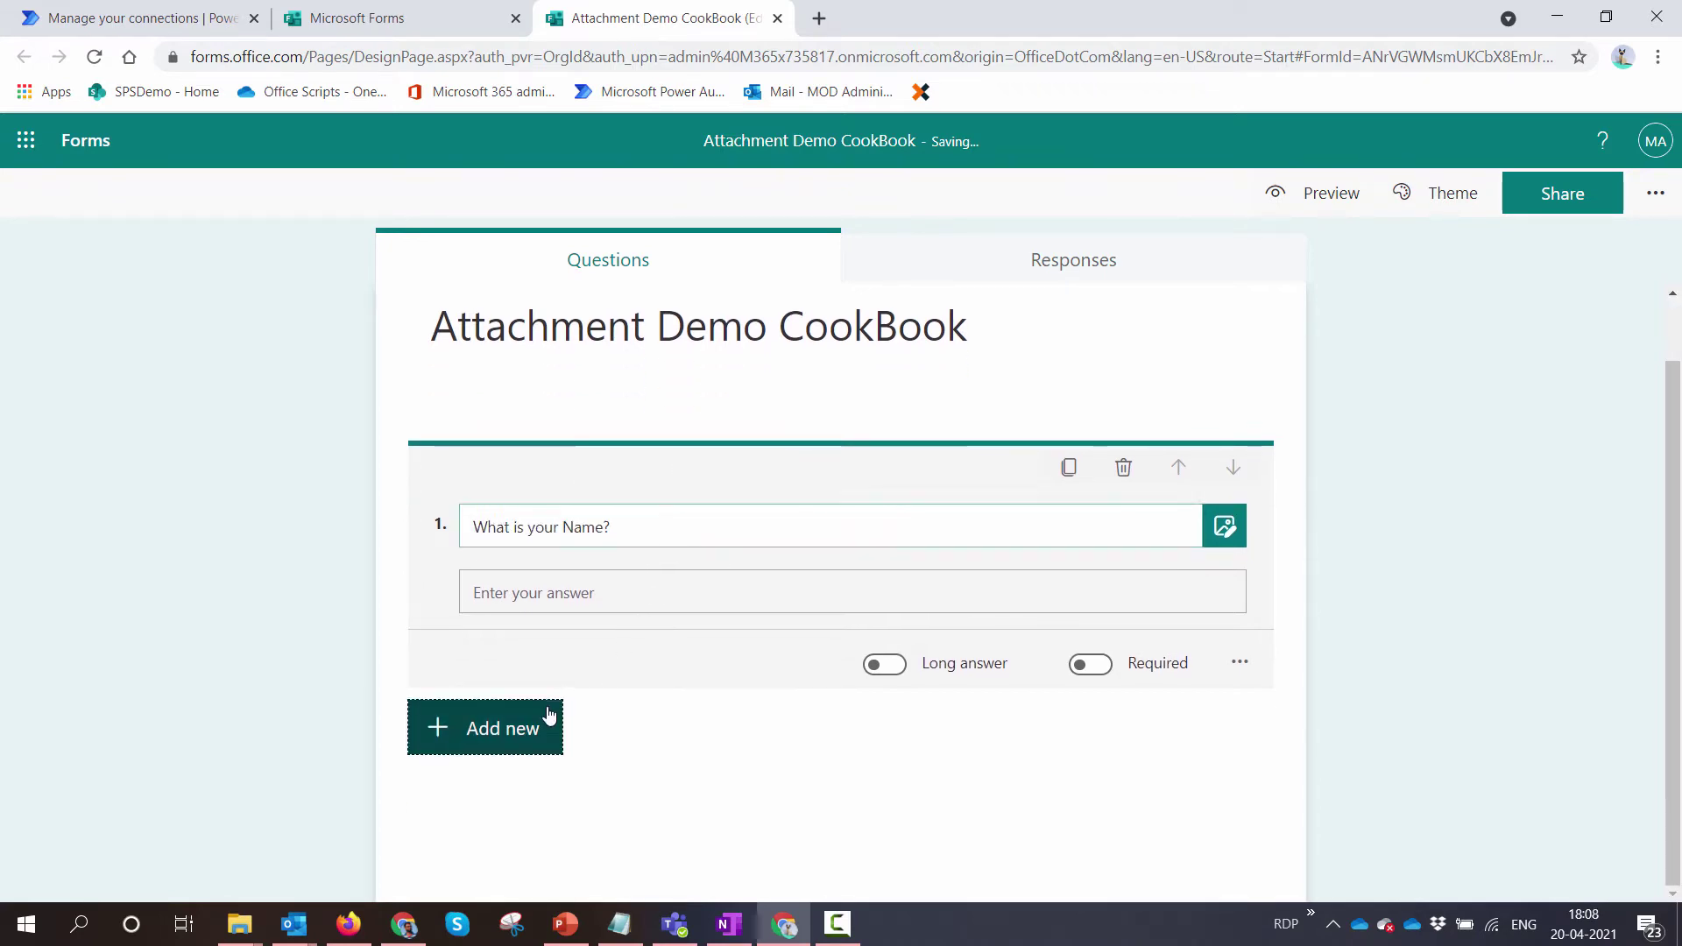
pyautogui.click(549, 710)
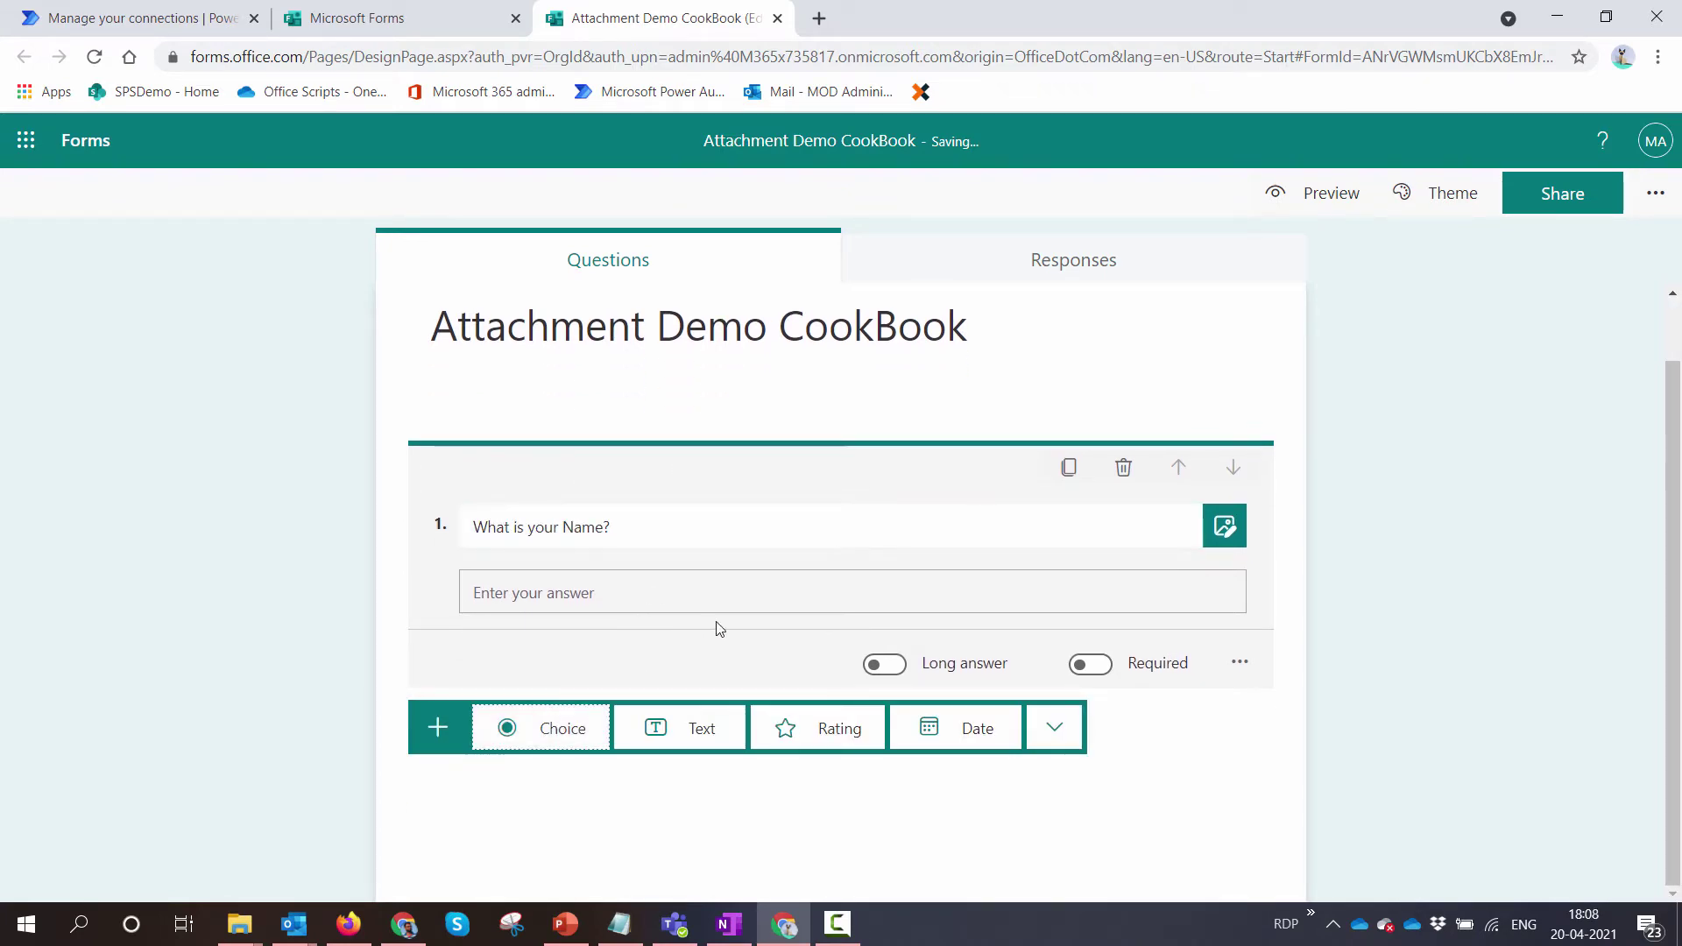
# Step: Add a file upload question allowing up to 10 files of 100MB each
pyautogui.click(1056, 734)
pyautogui.click(1137, 778)
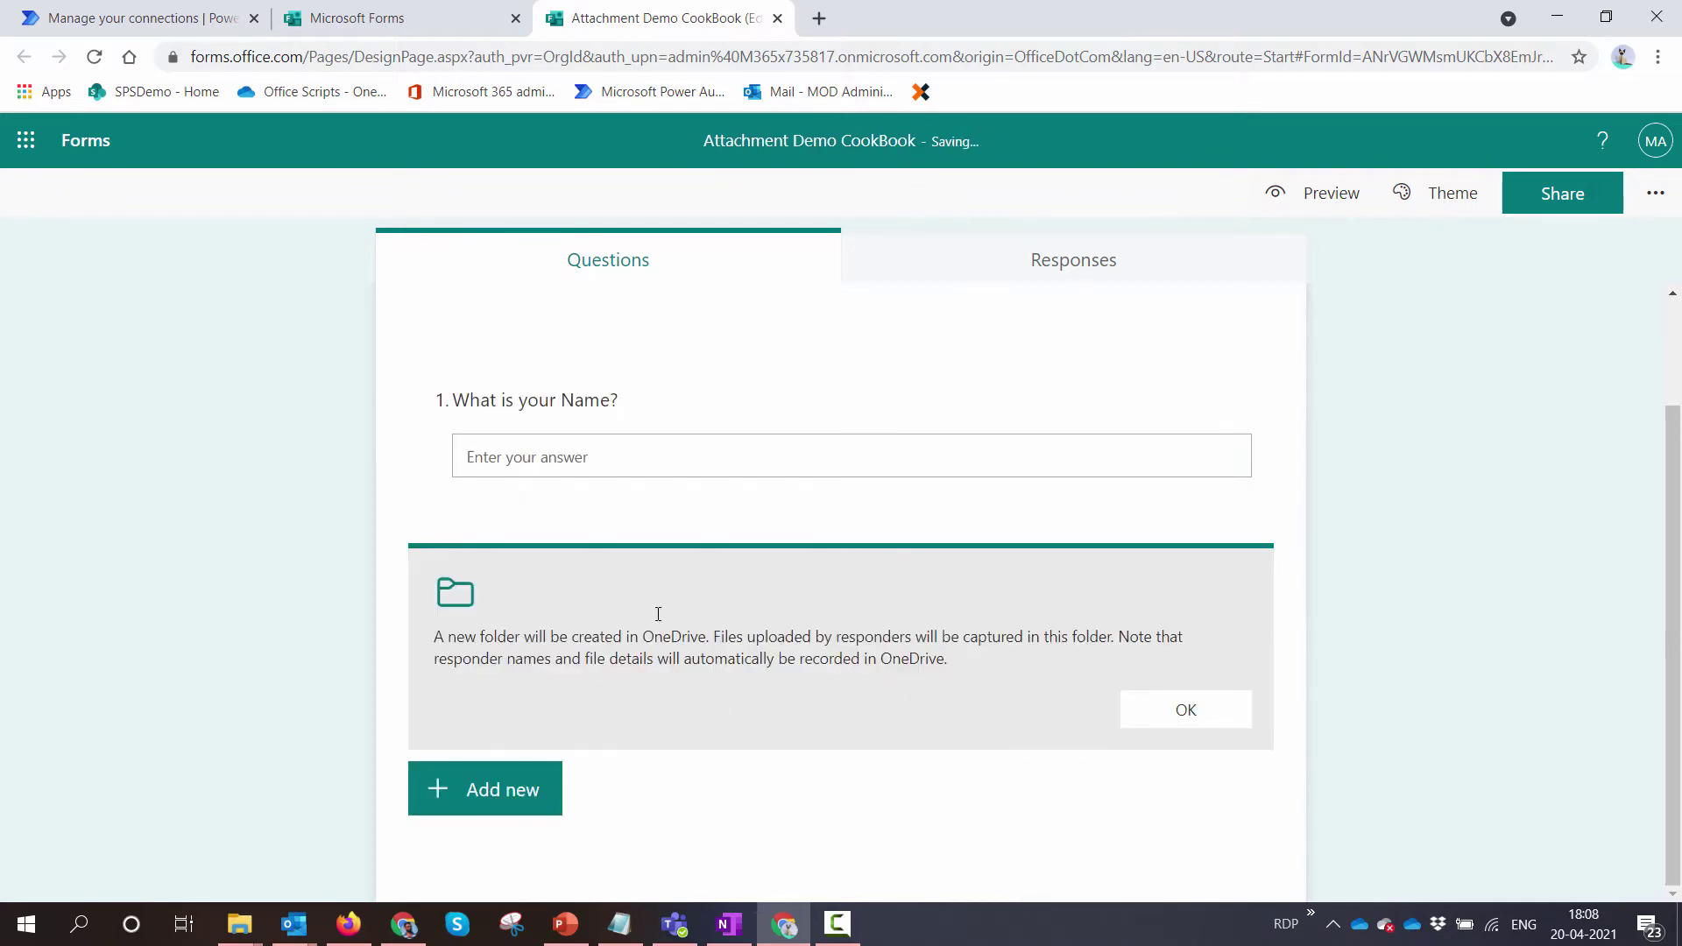
pyautogui.click(672, 670)
pyautogui.scroll(-3, 660, 755)
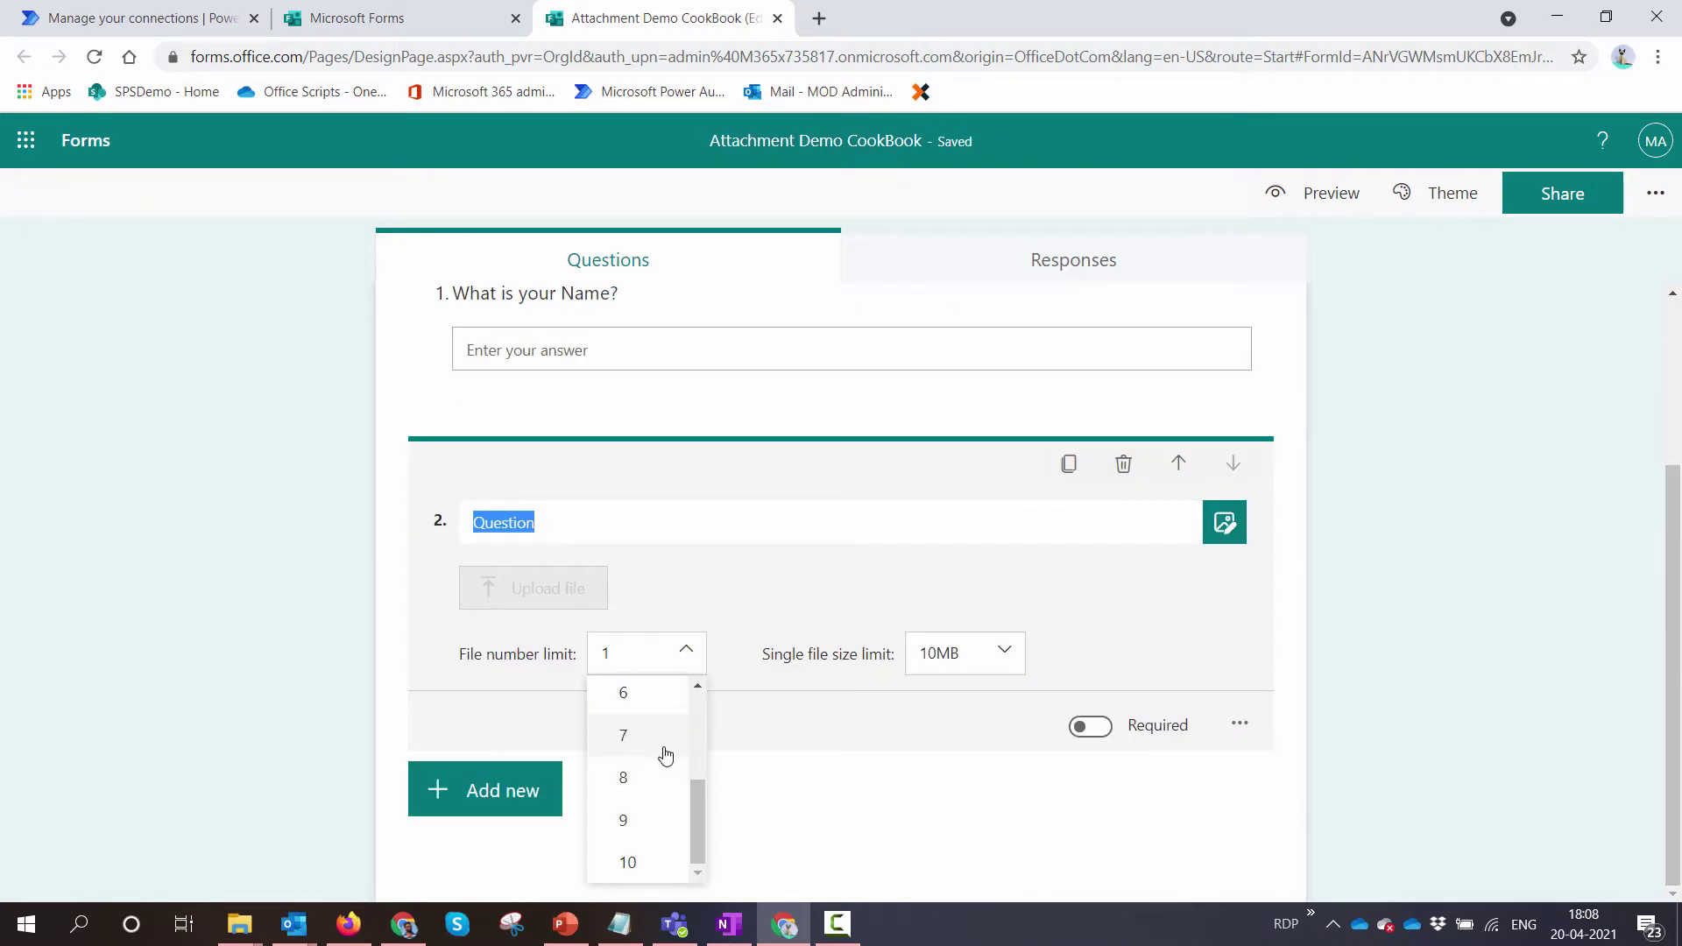
pyautogui.click(646, 871)
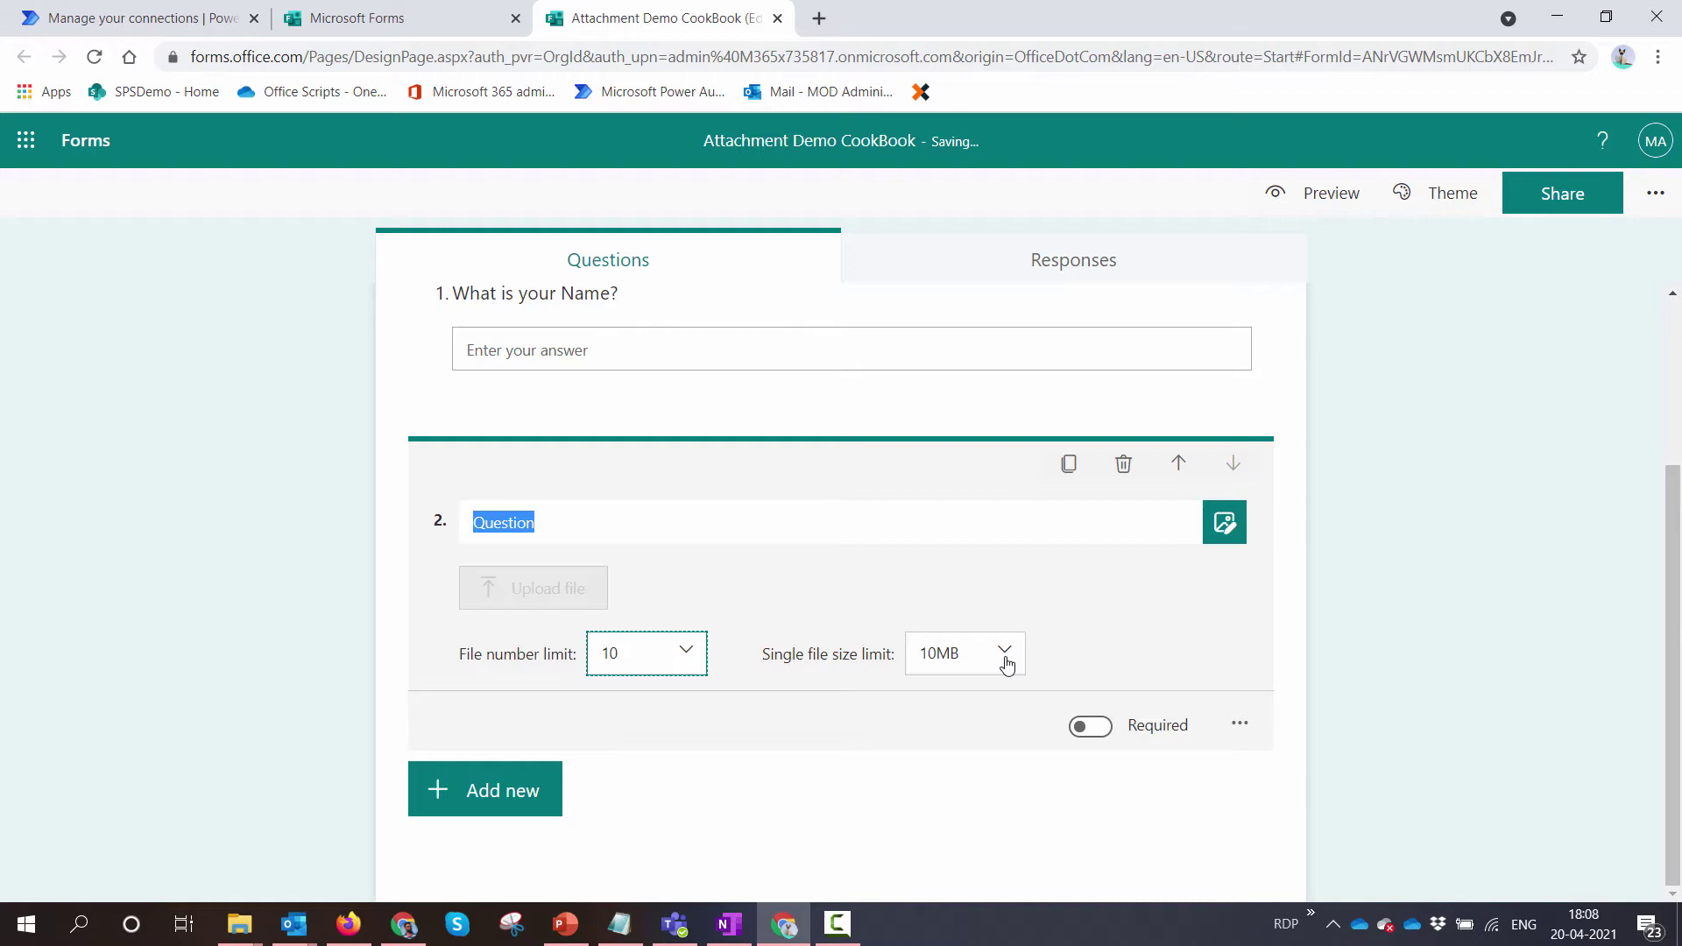
pyautogui.click(1006, 663)
pyautogui.click(1016, 744)
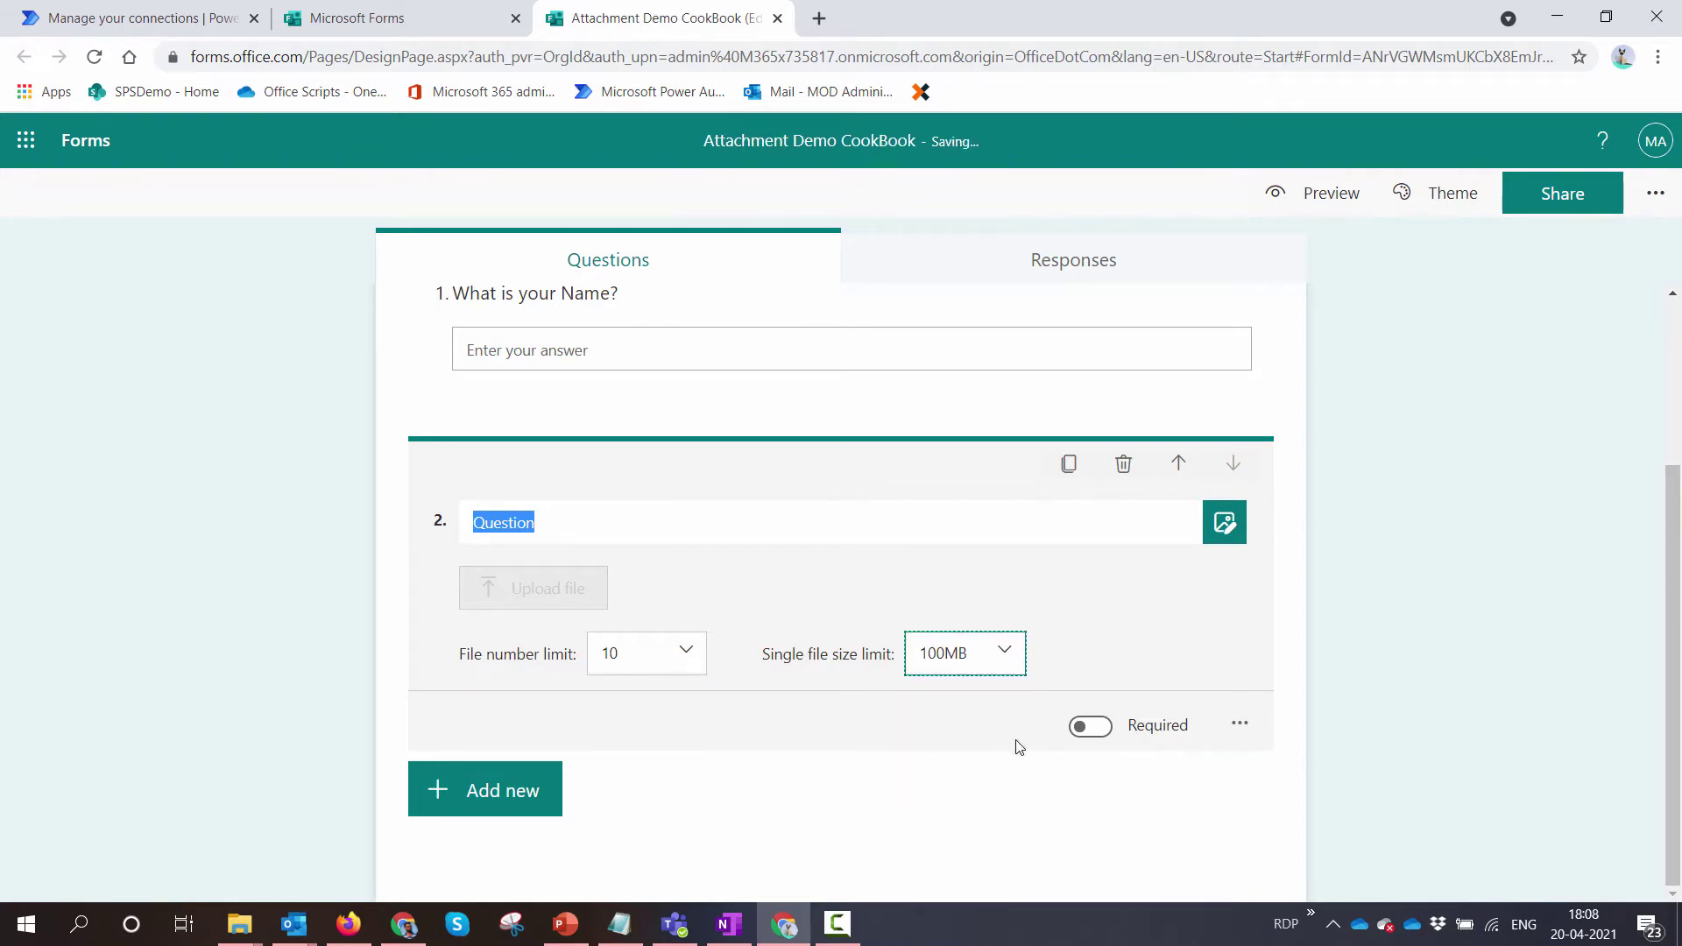
# Step: Restrict uploads to Word, Excel, PPT, PDF and Image files, then preview the form
pyautogui.click(1235, 726)
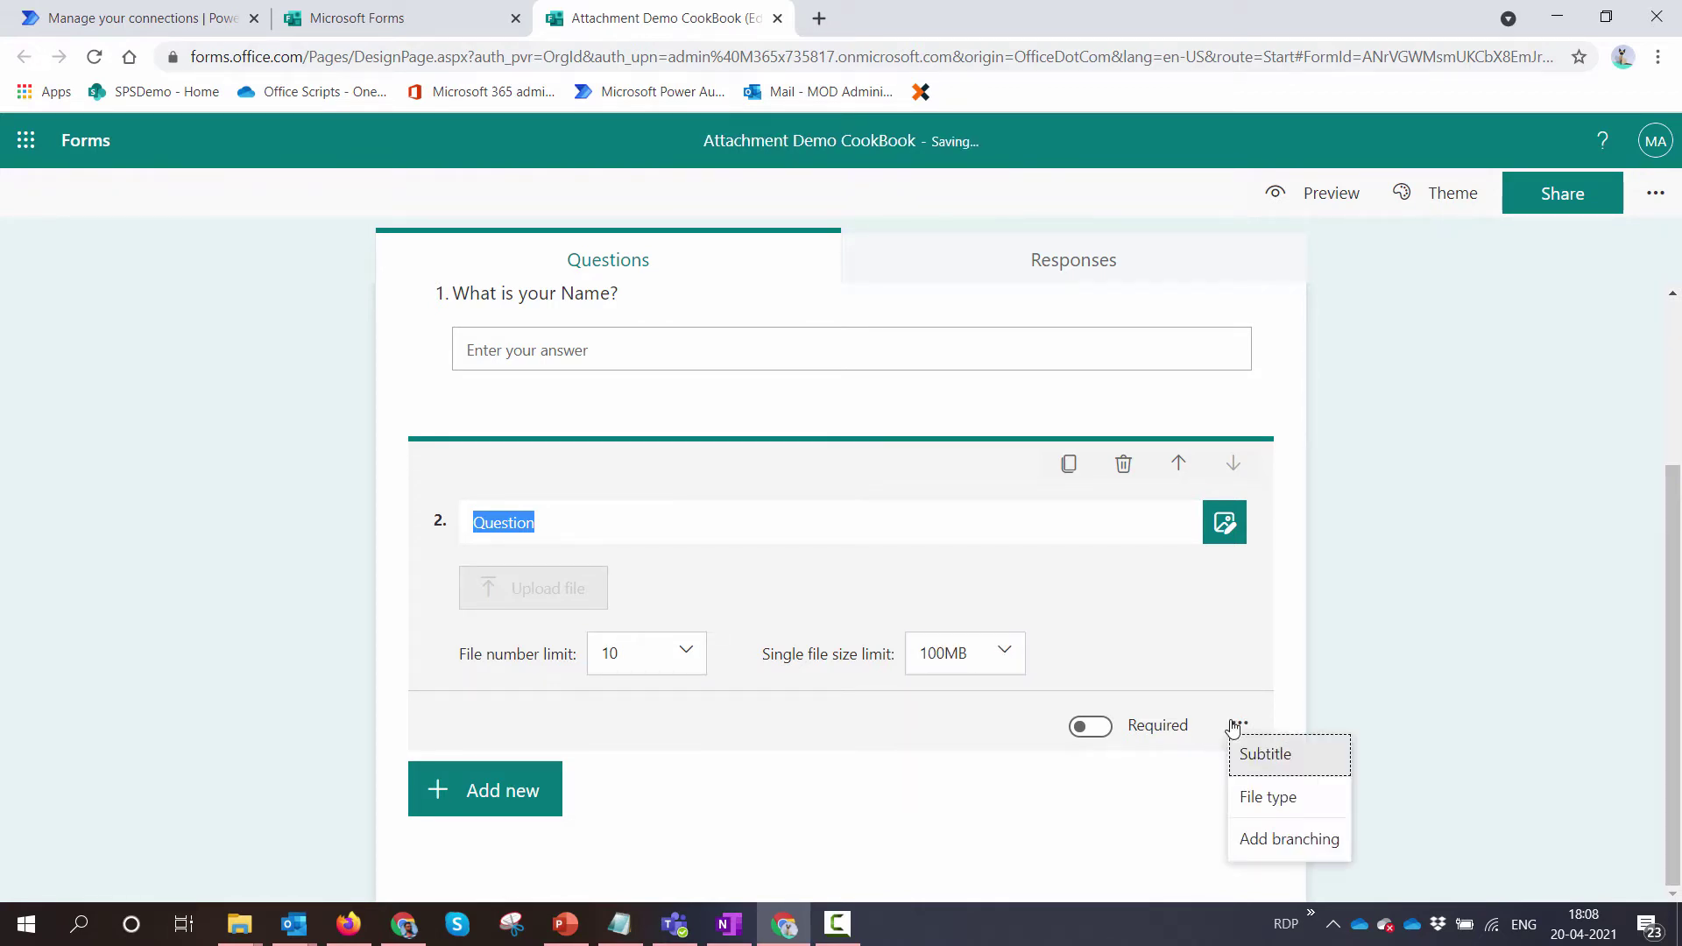
pyautogui.click(1293, 799)
pyautogui.click(469, 657)
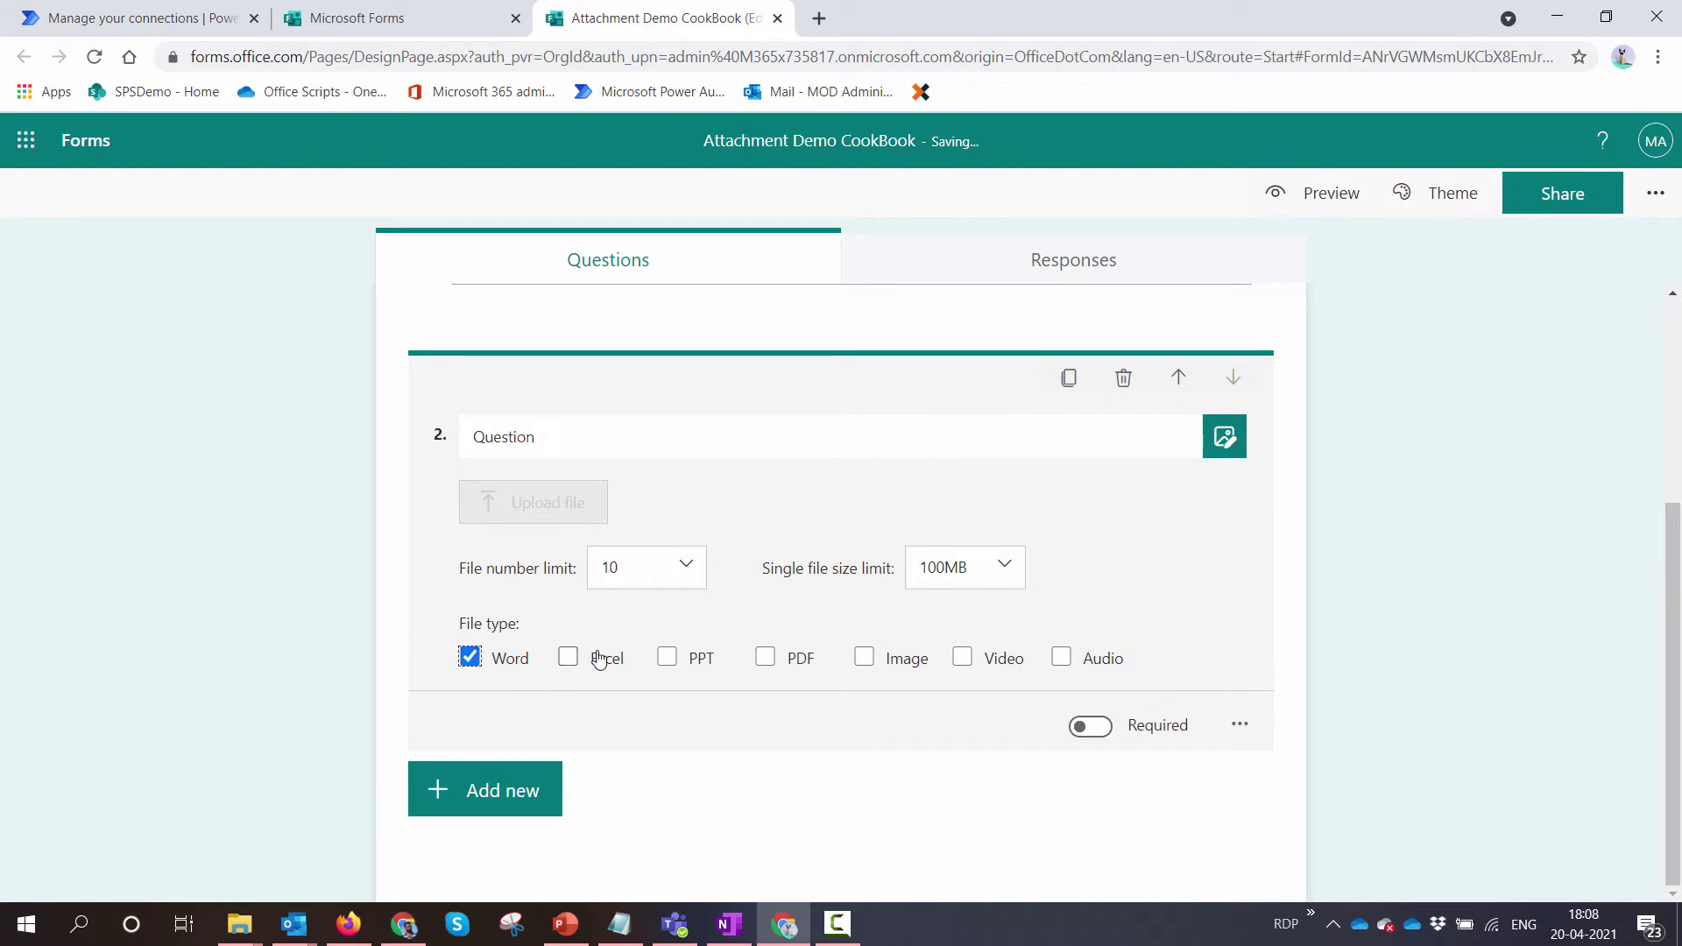
pyautogui.click(568, 657)
pyautogui.click(667, 657)
pyautogui.click(863, 657)
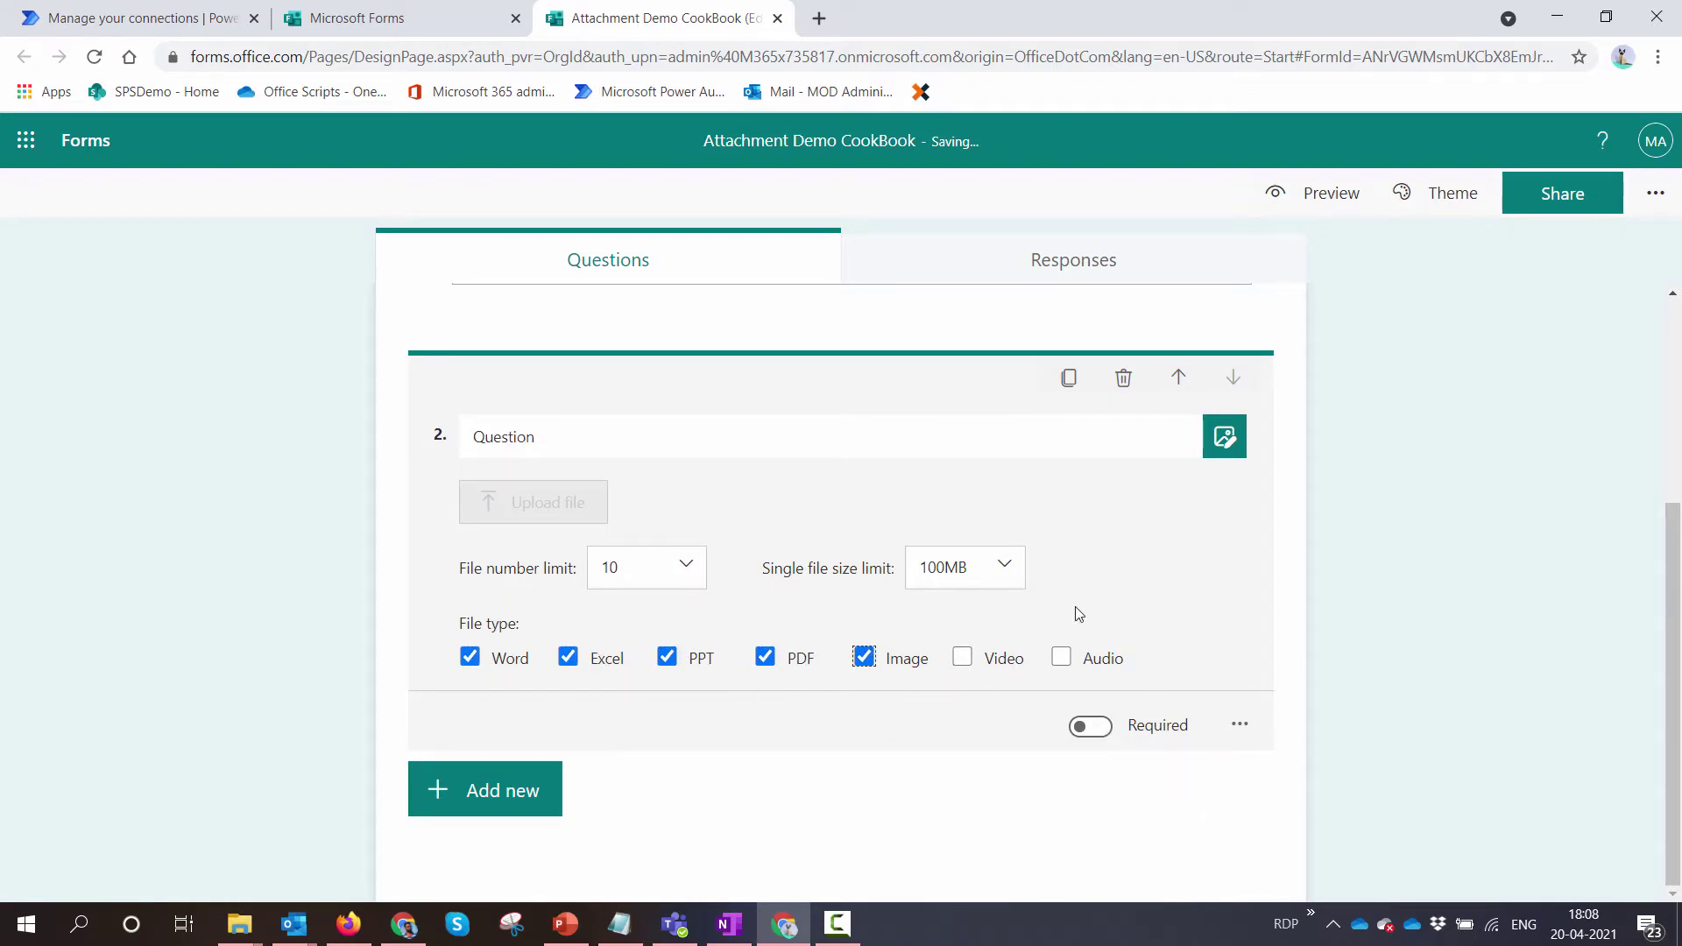
pyautogui.click(1312, 193)
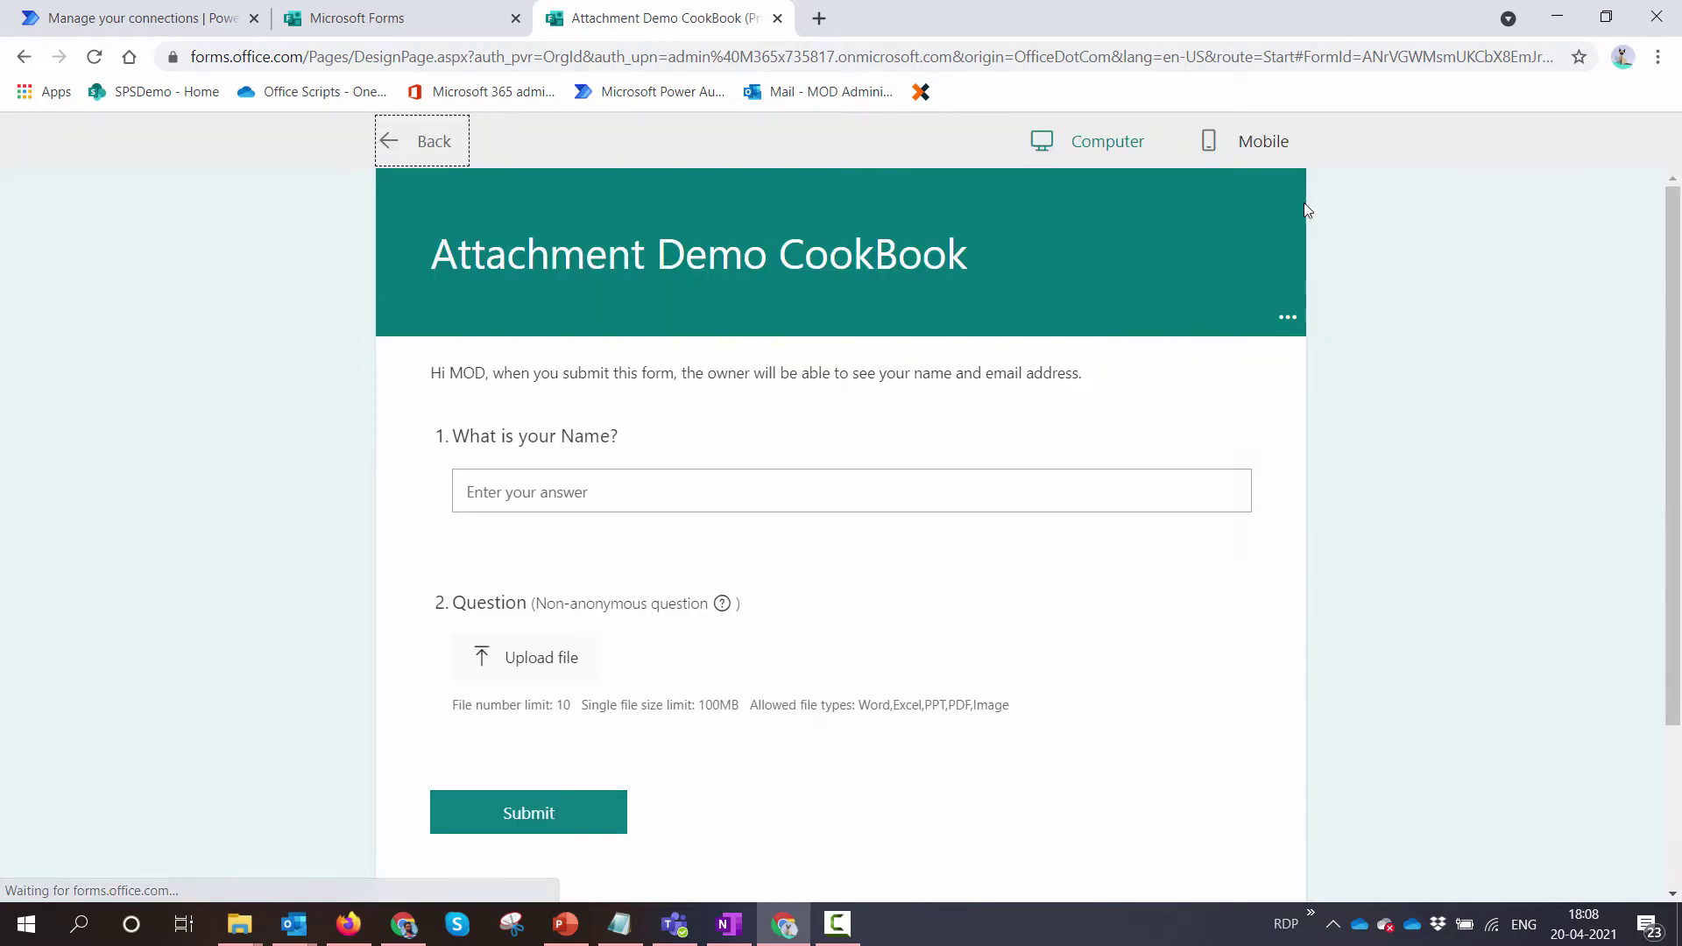
pyautogui.click(386, 145)
# Step: From My flows, import the flow package zip from the Downloads folder
pyautogui.click(166, 17)
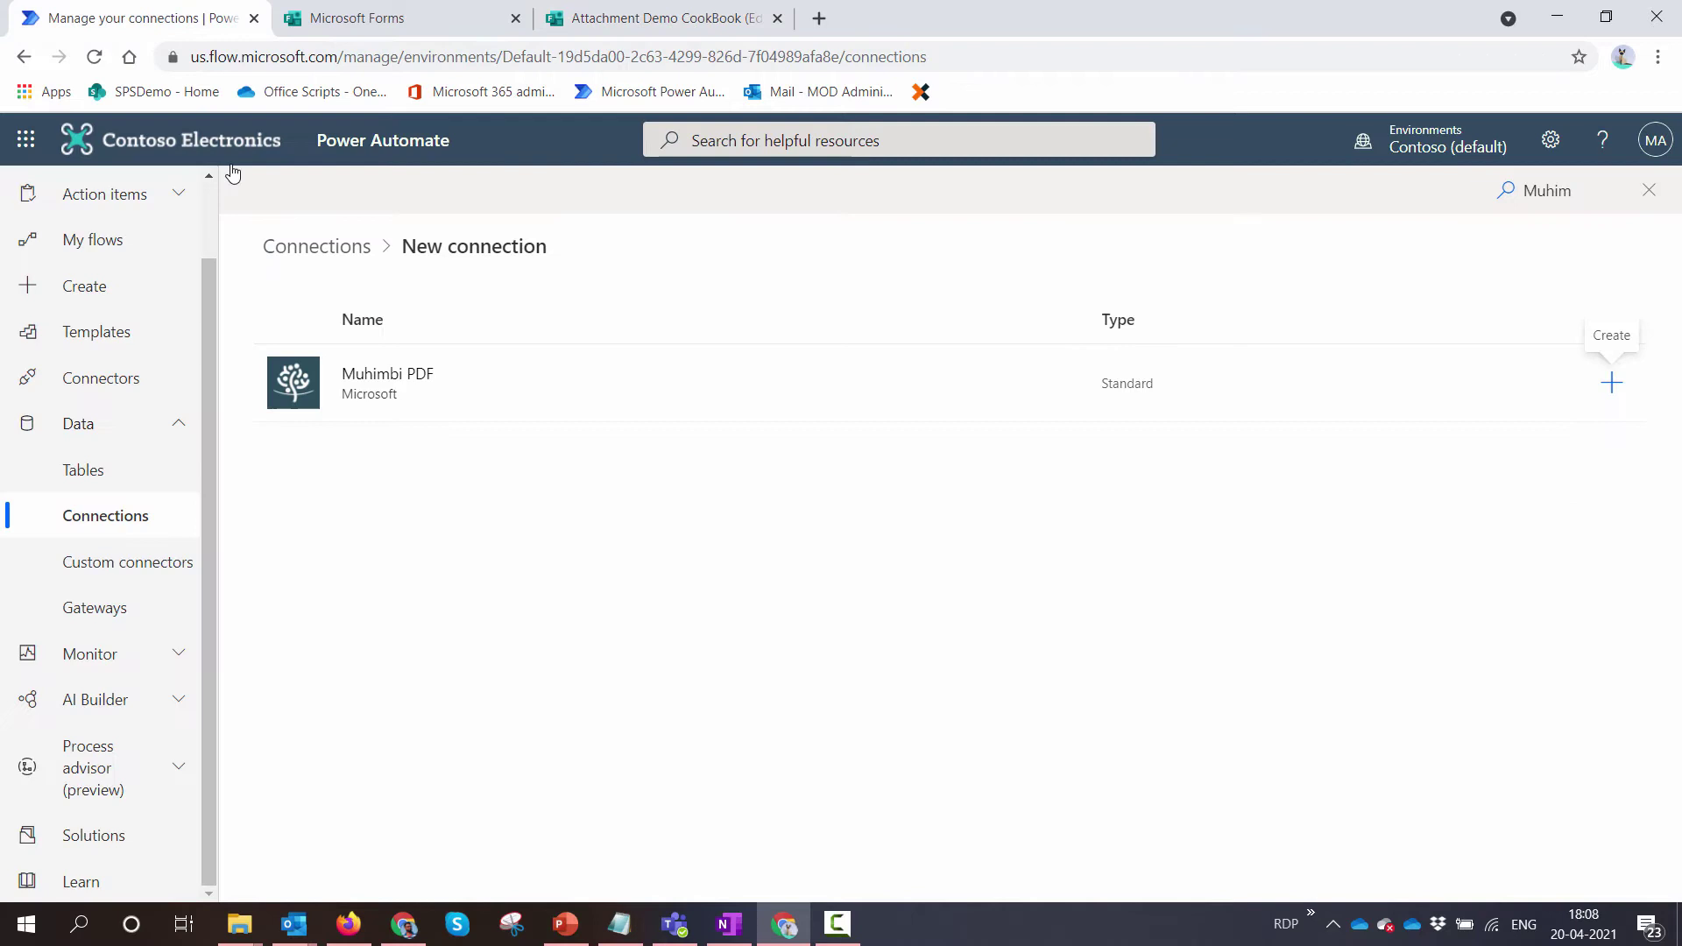
pyautogui.scroll(2, 184, 289)
pyautogui.click(158, 326)
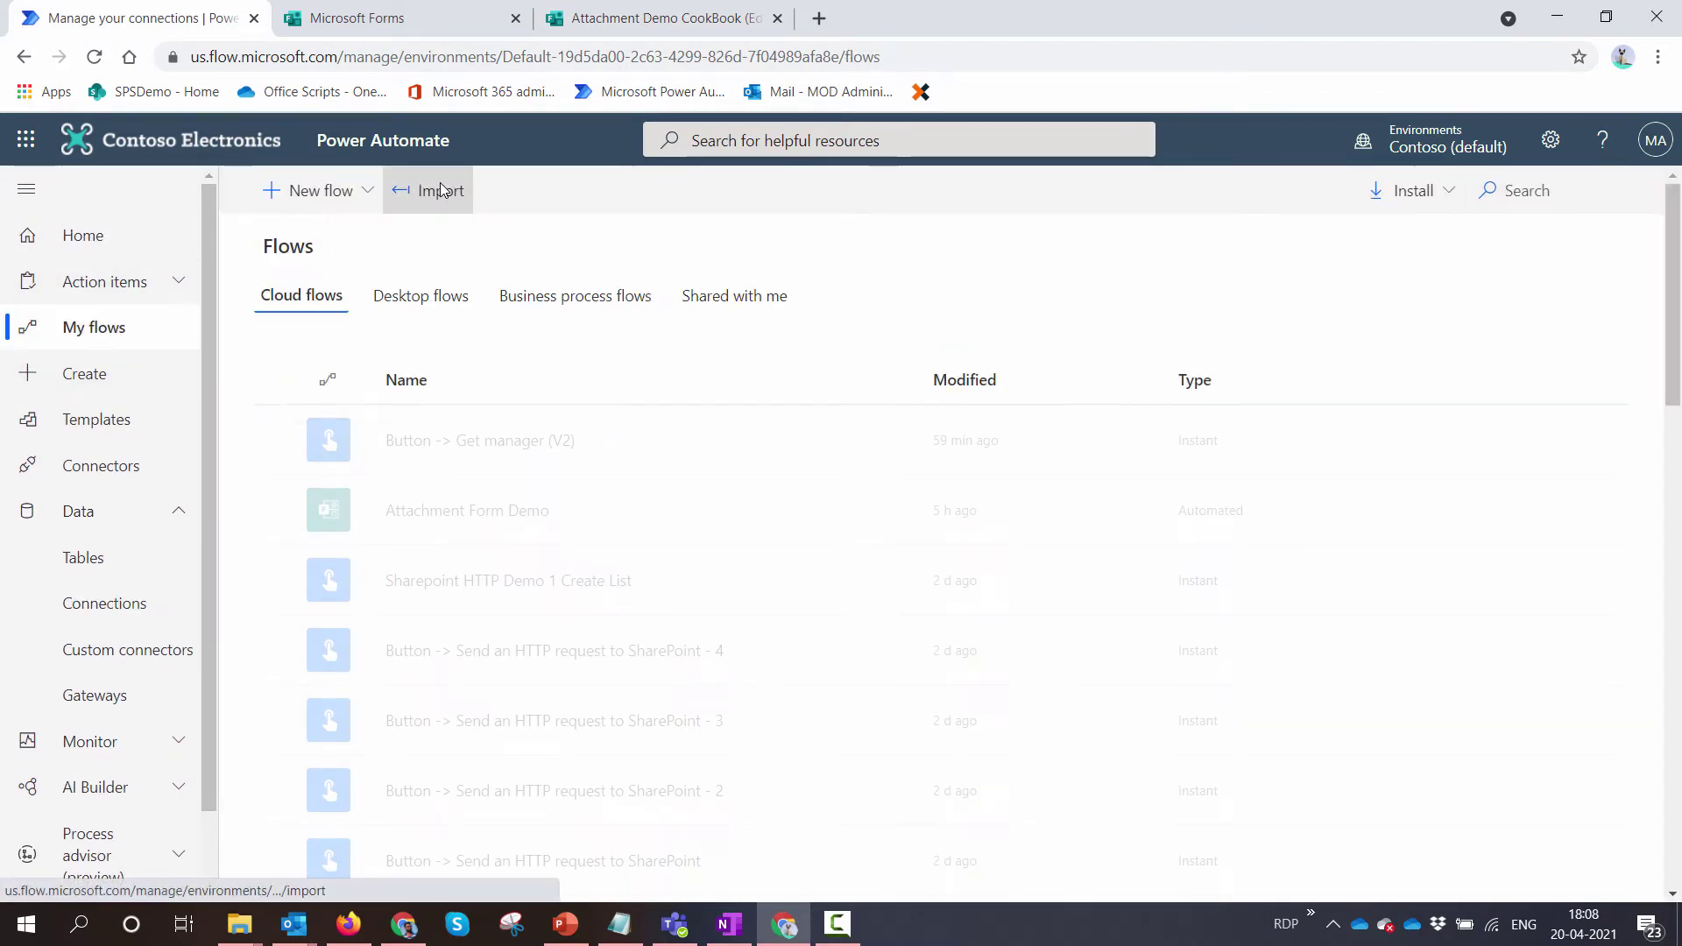
pyautogui.click(440, 190)
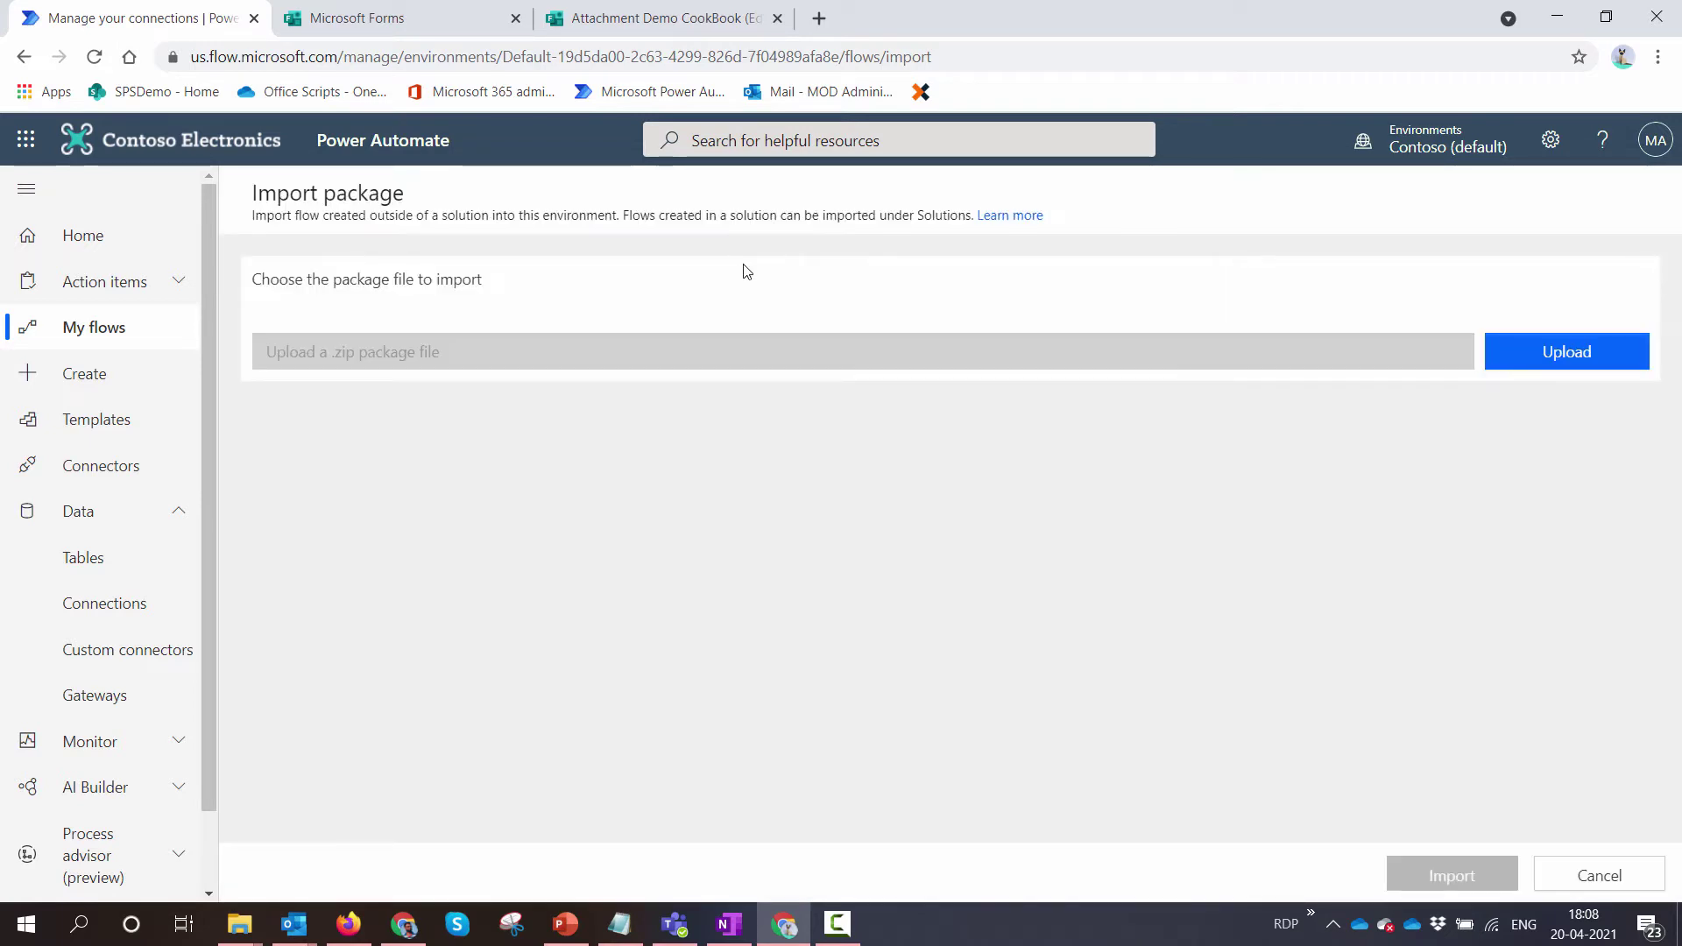
pyautogui.click(1585, 343)
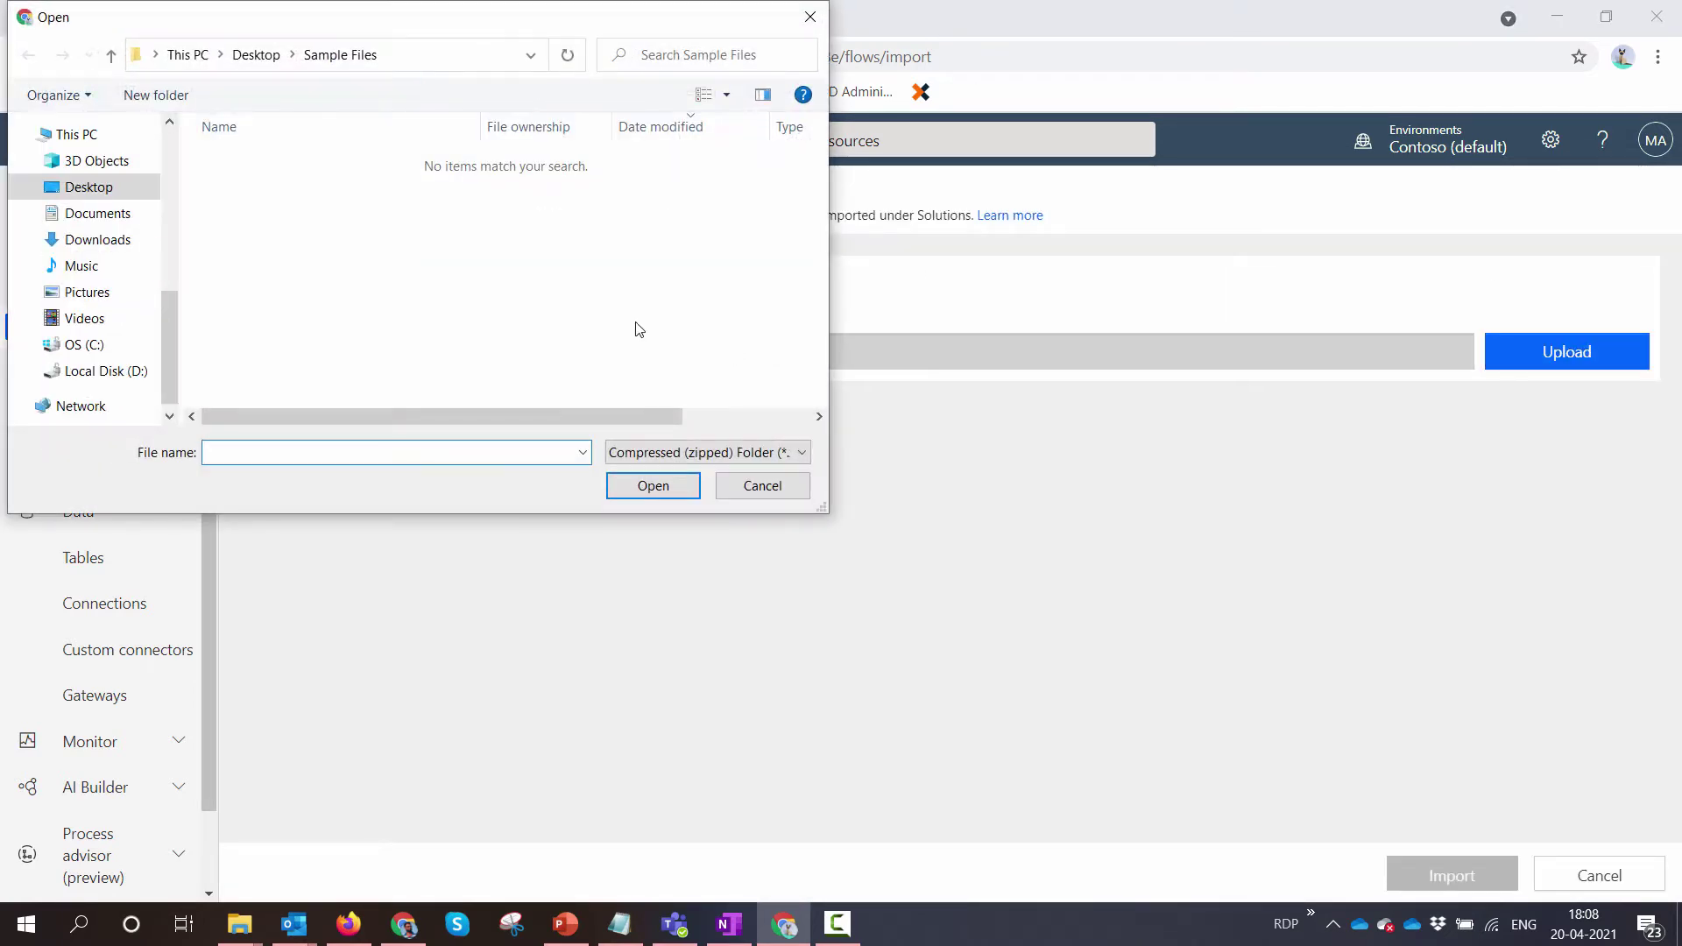
pyautogui.click(138, 240)
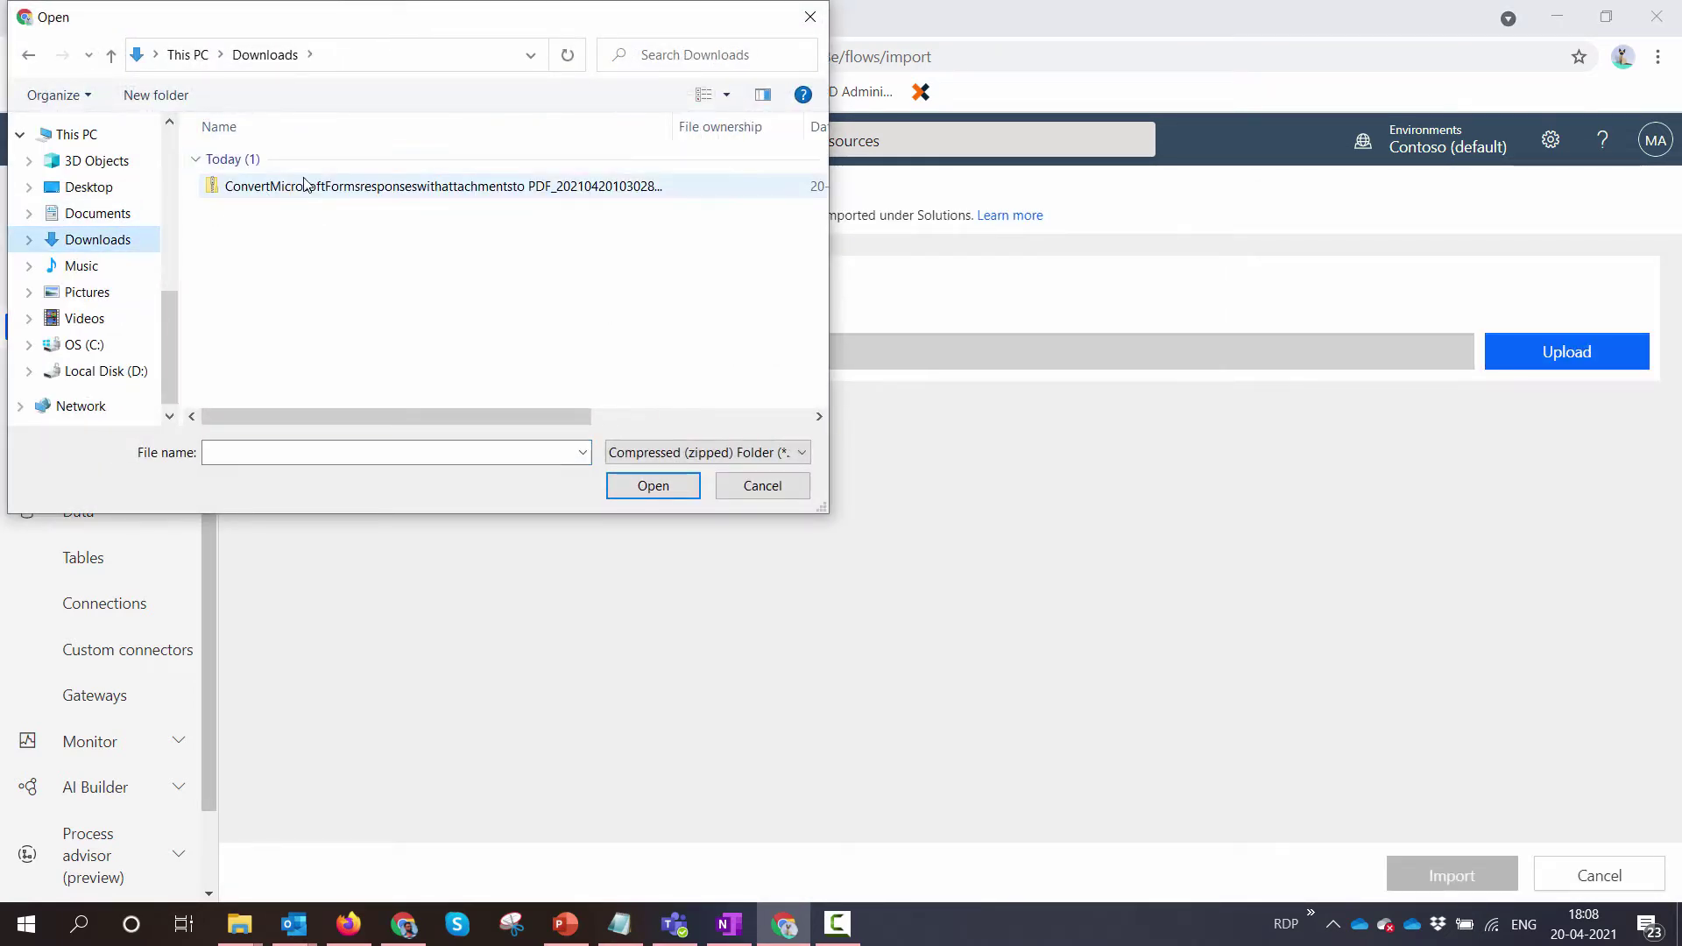
pyautogui.click(309, 186)
pyautogui.click(657, 486)
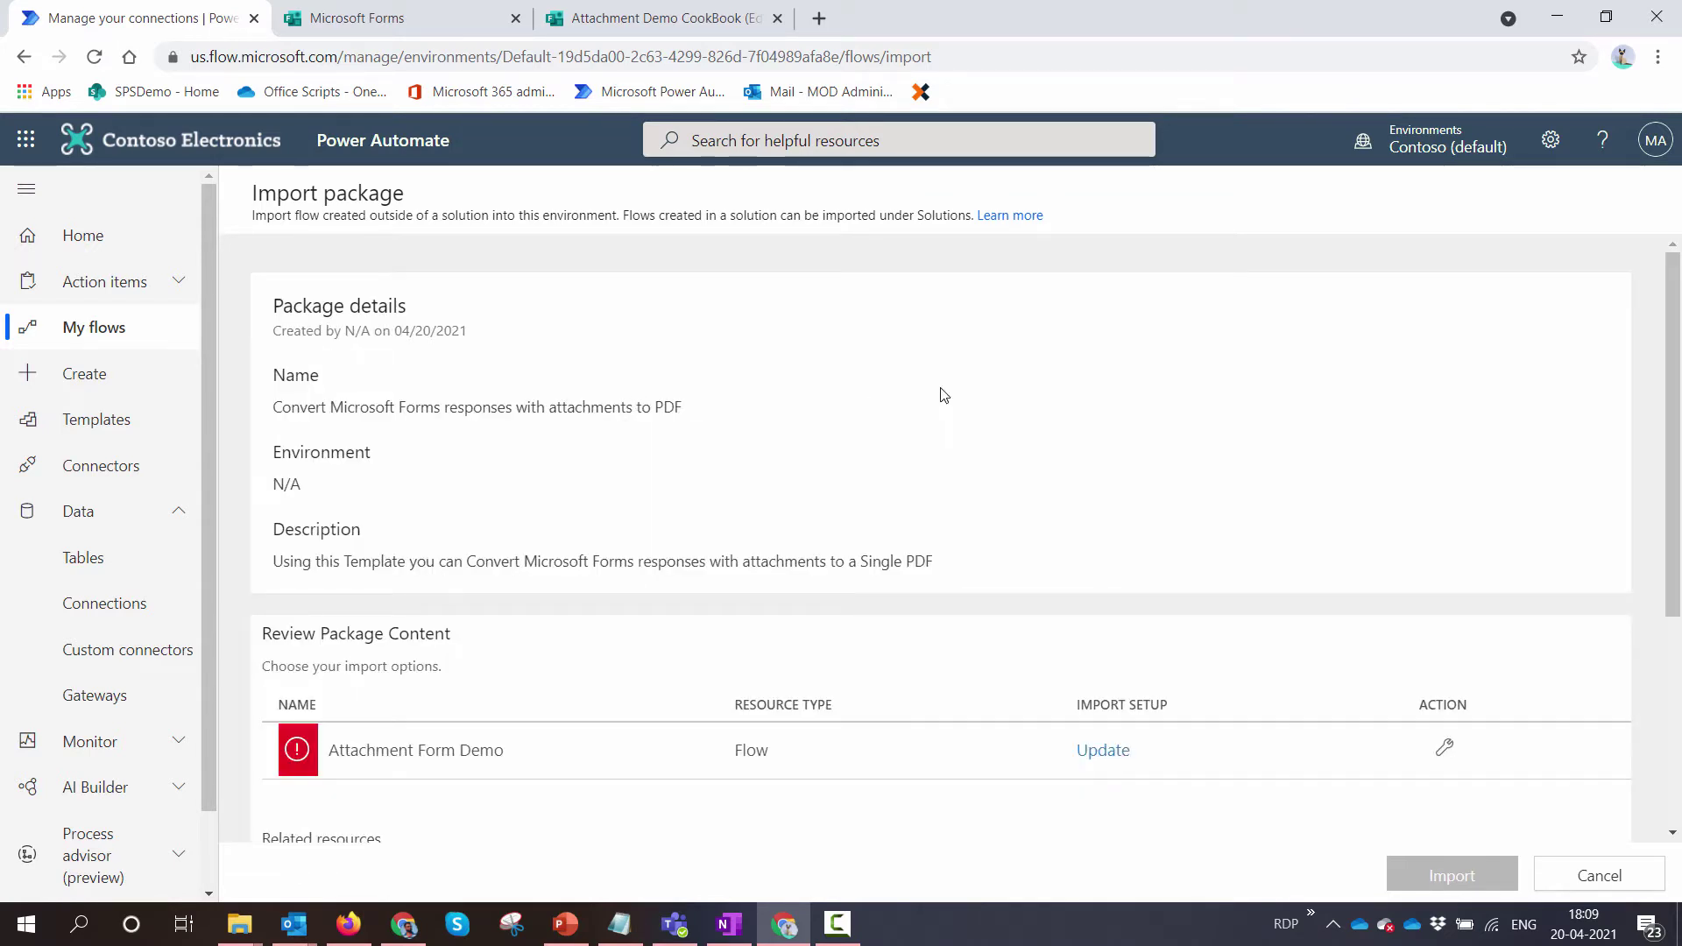
# Step: Map the Microsoft Forms and OneDrive for Business resources to their existing connections
pyautogui.scroll(-2, 938, 391)
pyautogui.scroll(2, 682, 538)
pyautogui.scroll(-2, 620, 548)
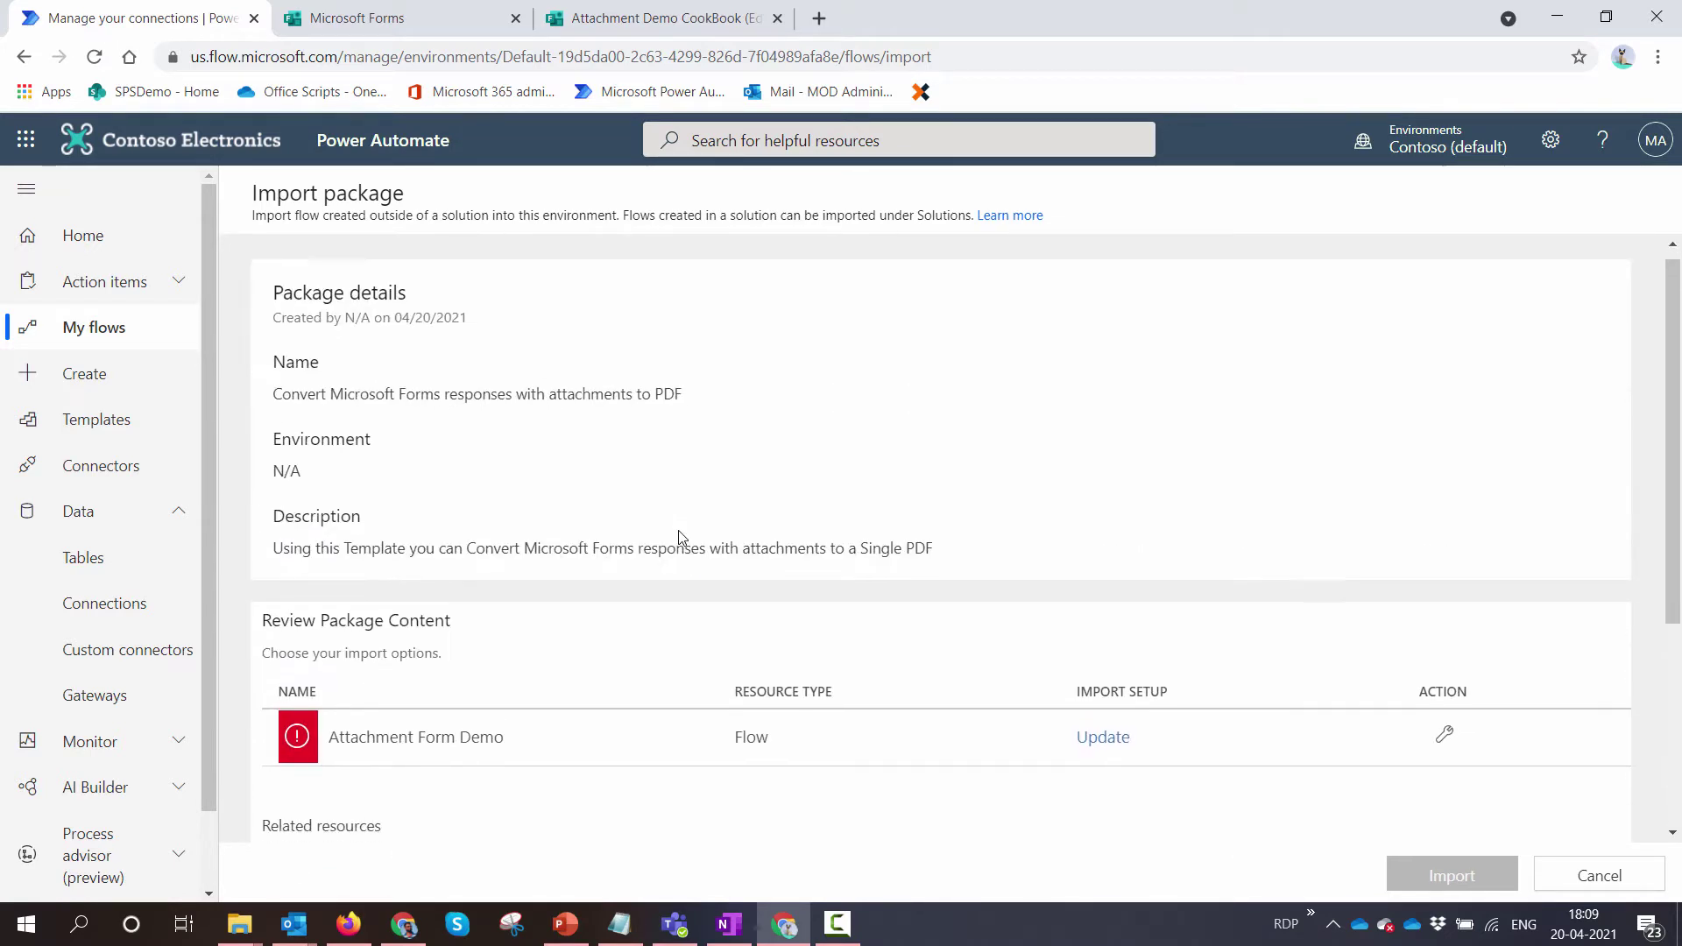
pyautogui.scroll(-2, 1319, 537)
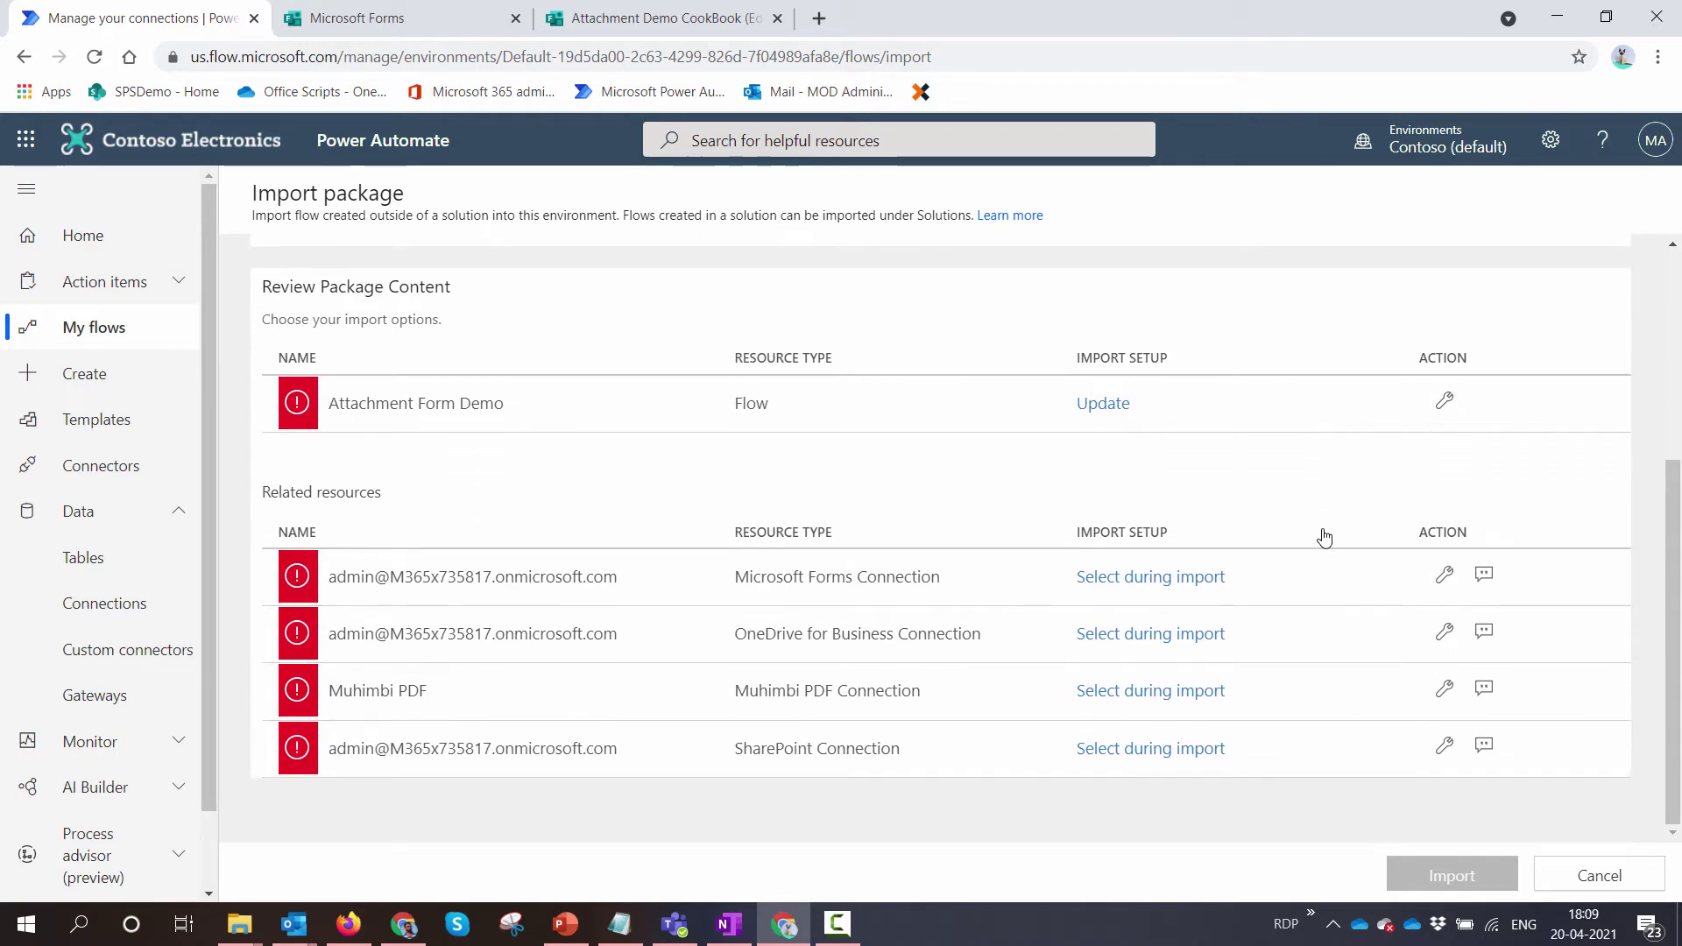
pyautogui.click(1192, 578)
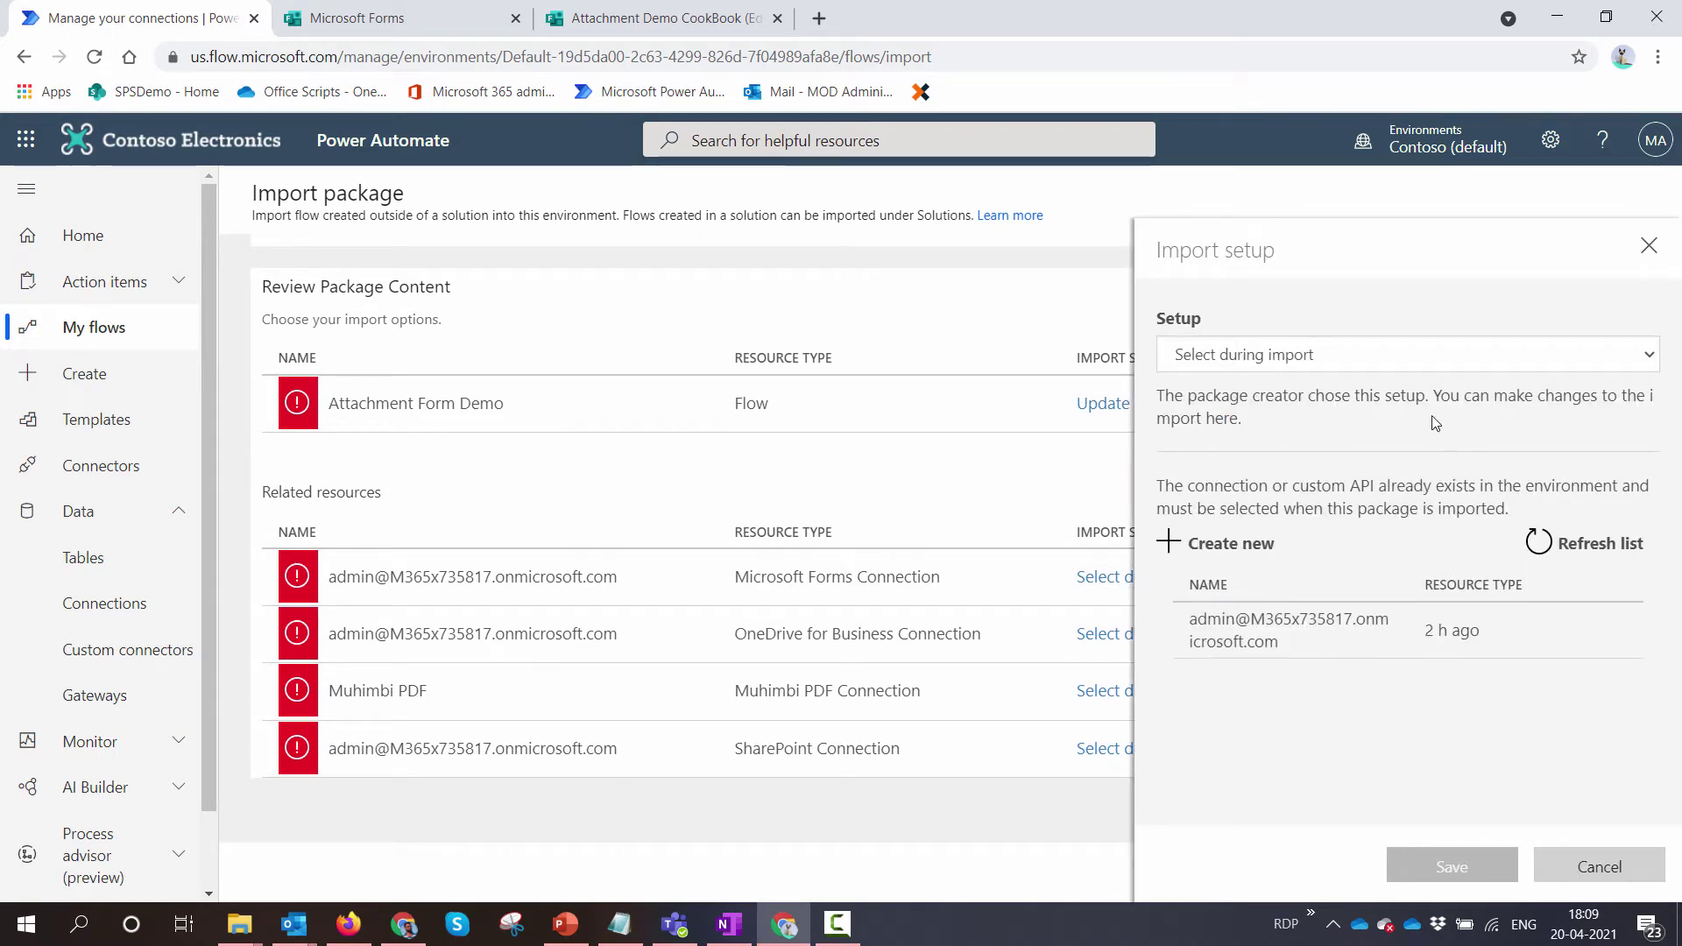
pyautogui.click(1318, 624)
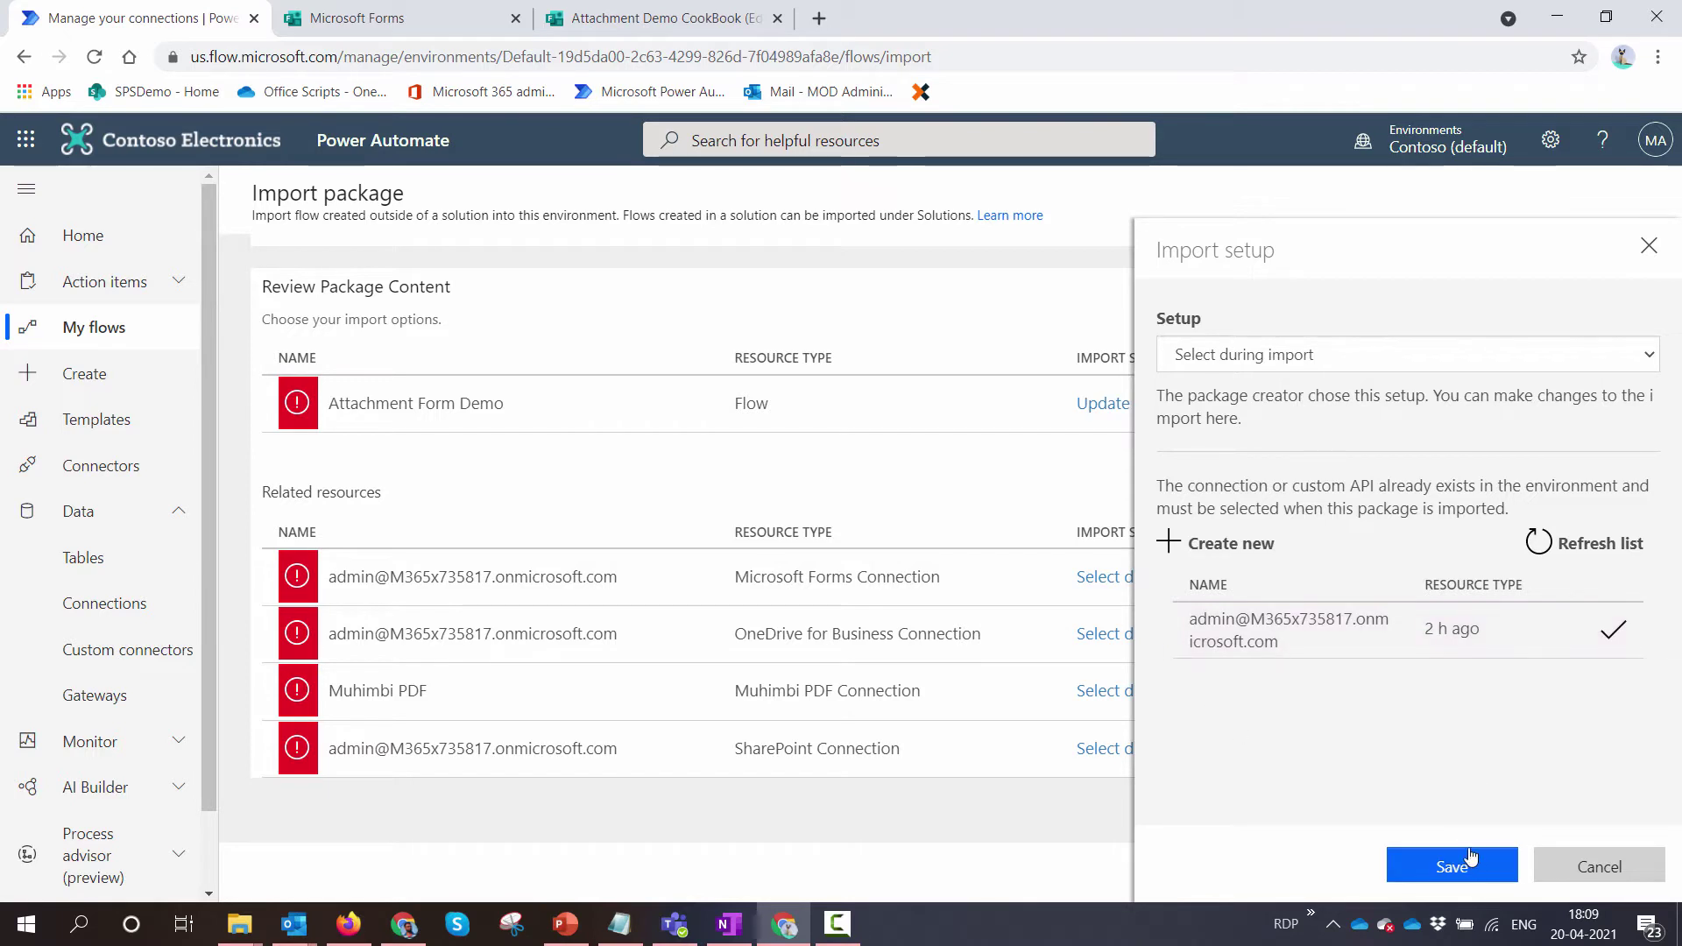
pyautogui.click(1470, 857)
pyautogui.click(1213, 645)
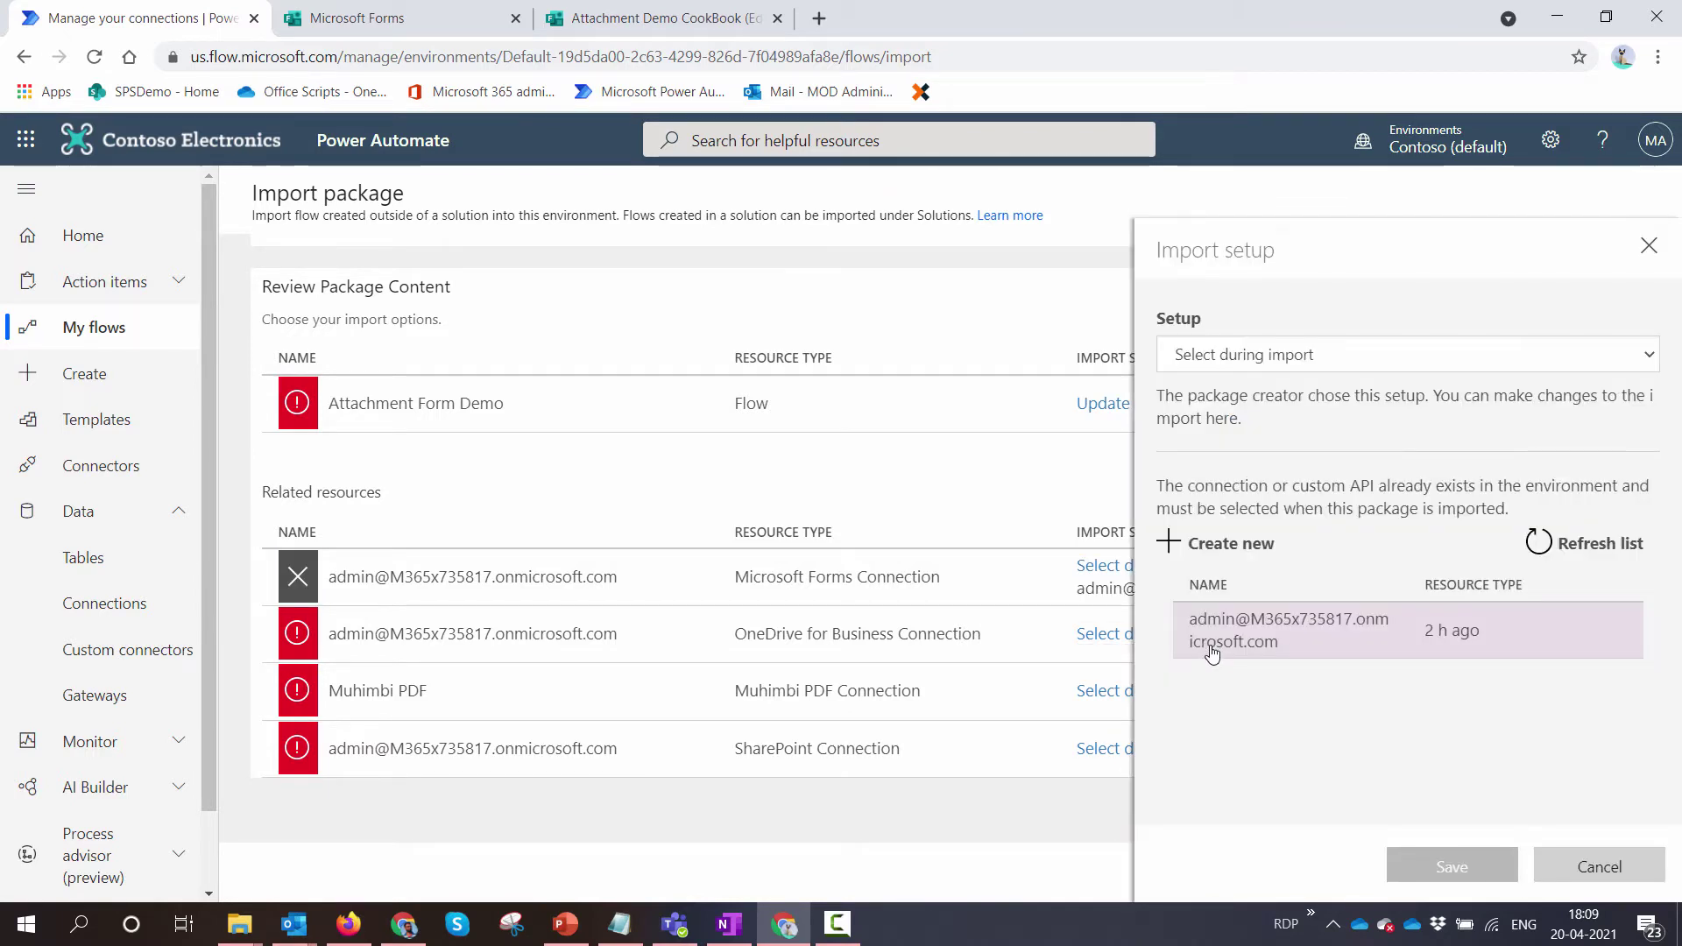
pyautogui.click(1305, 653)
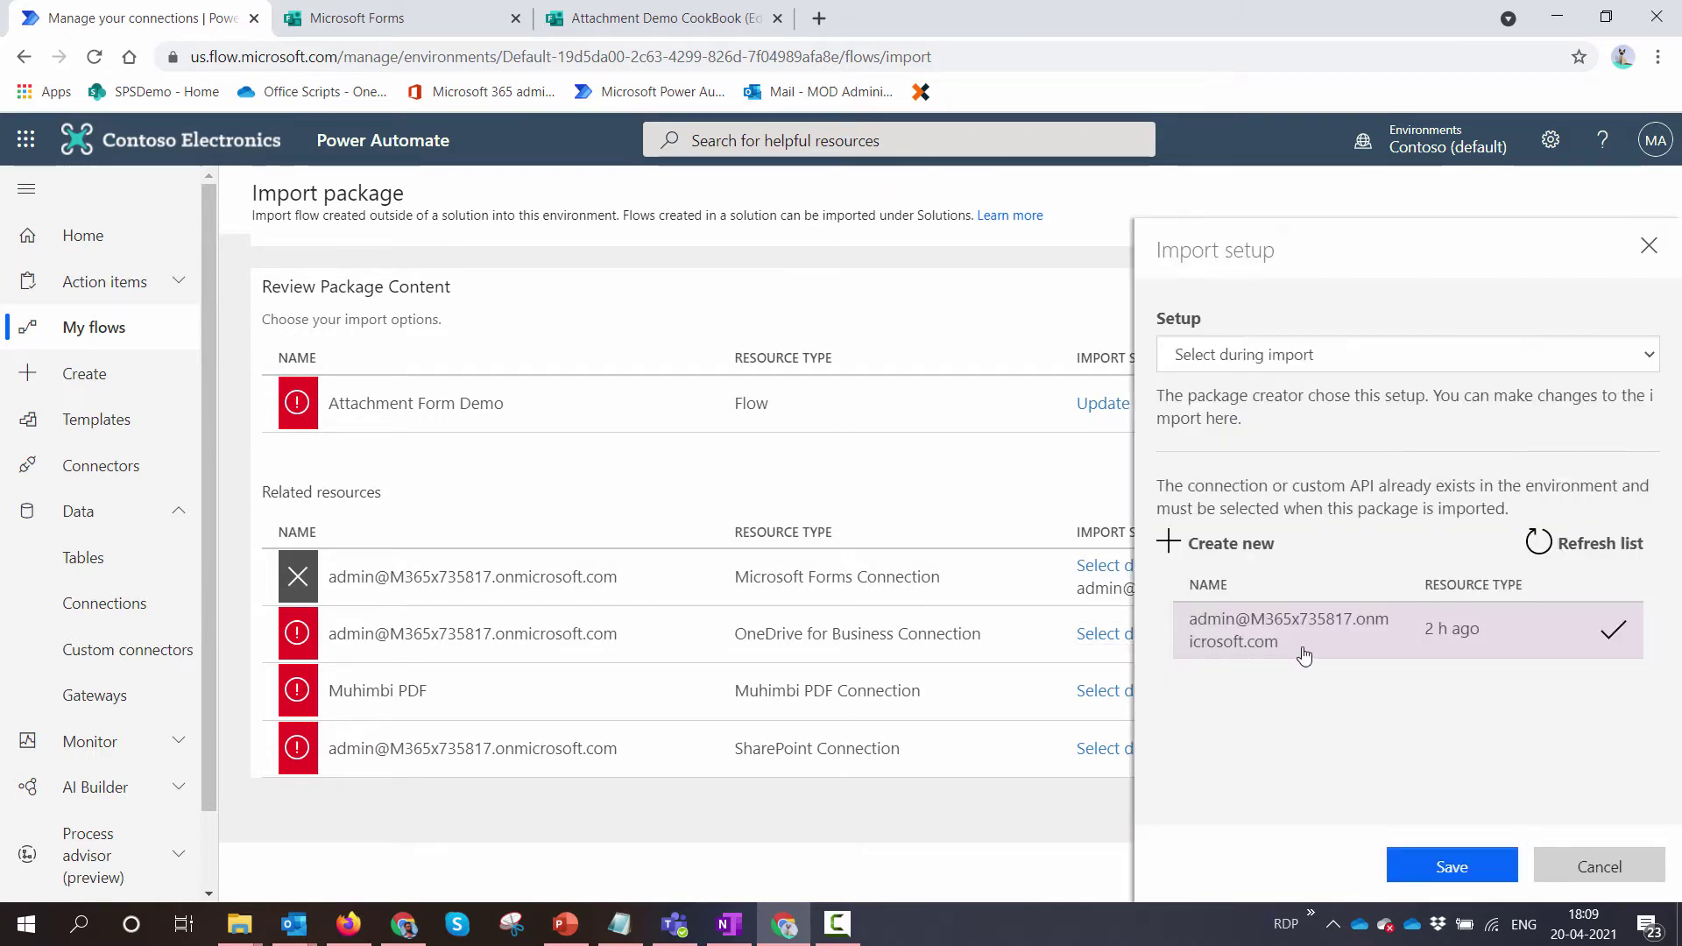
pyautogui.click(1420, 867)
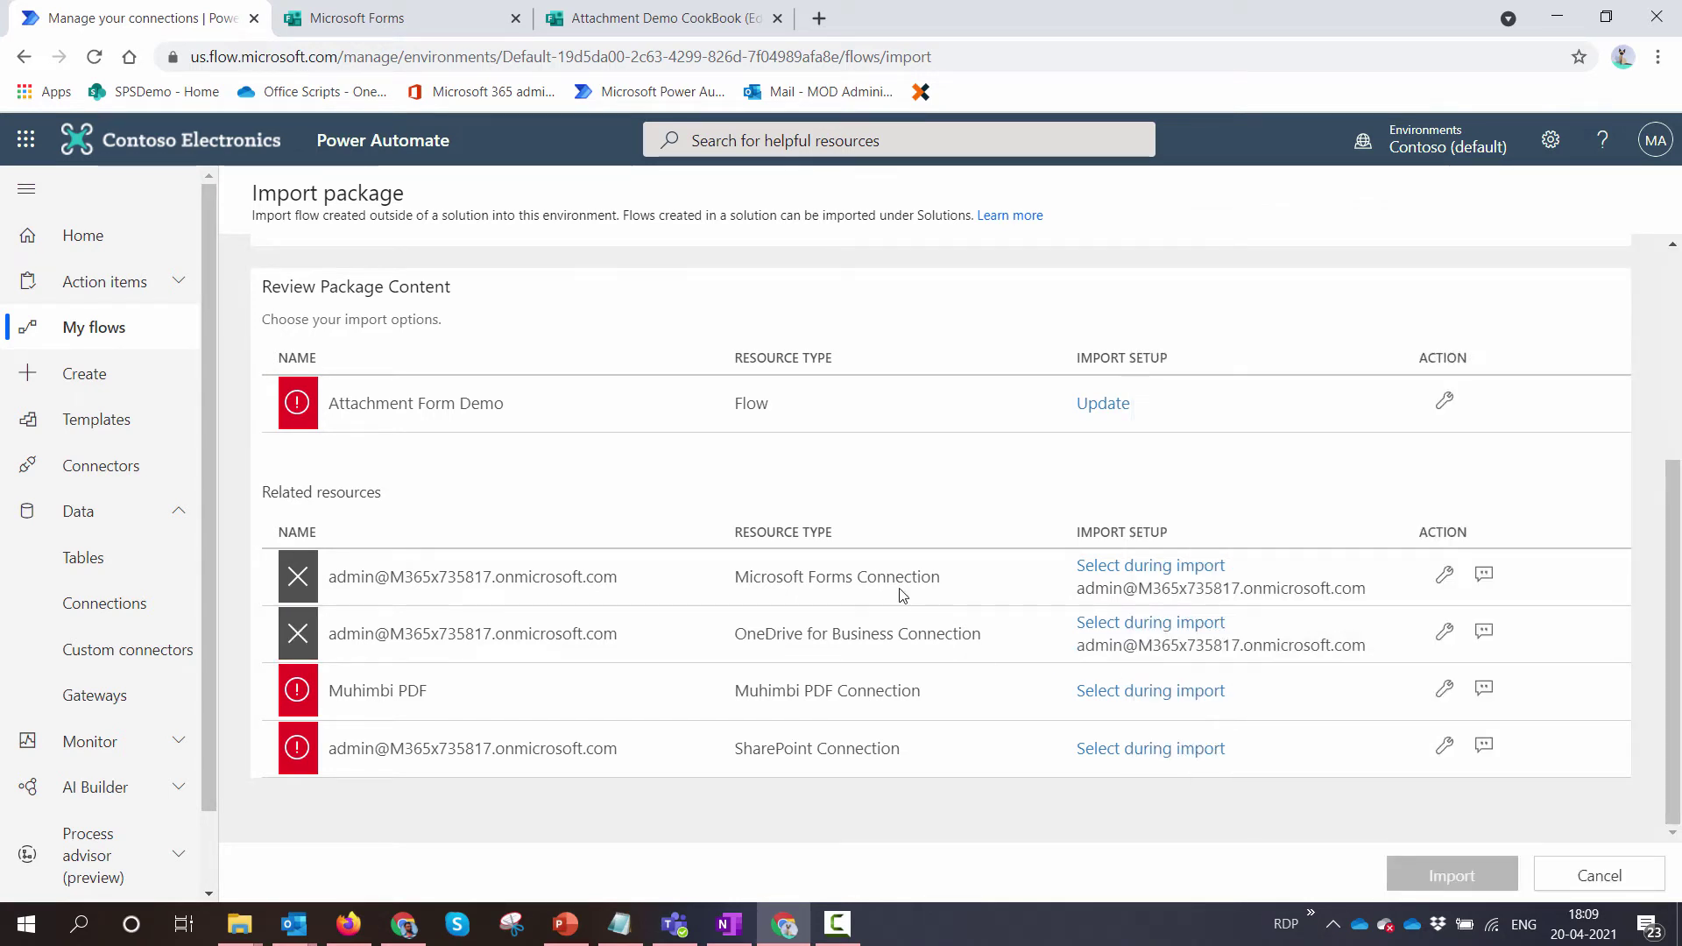
# Step: Map the Muhimbi PDF and SharePoint resources to their existing connections
pyautogui.click(1150, 692)
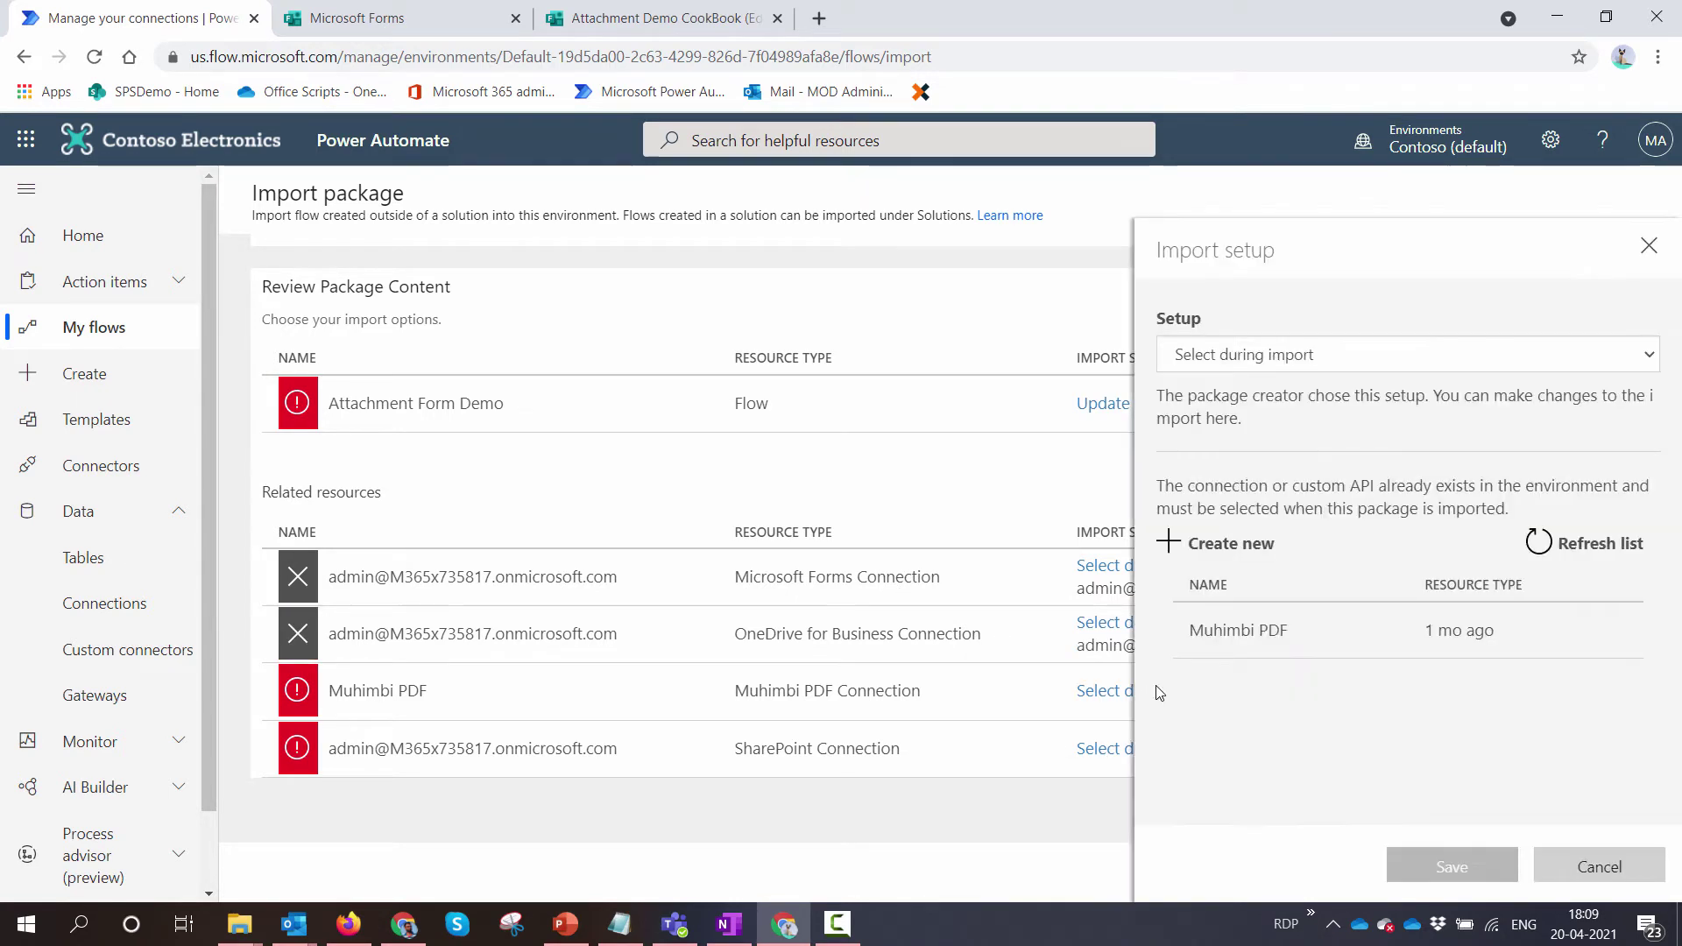
pyautogui.click(1280, 631)
pyautogui.click(1437, 883)
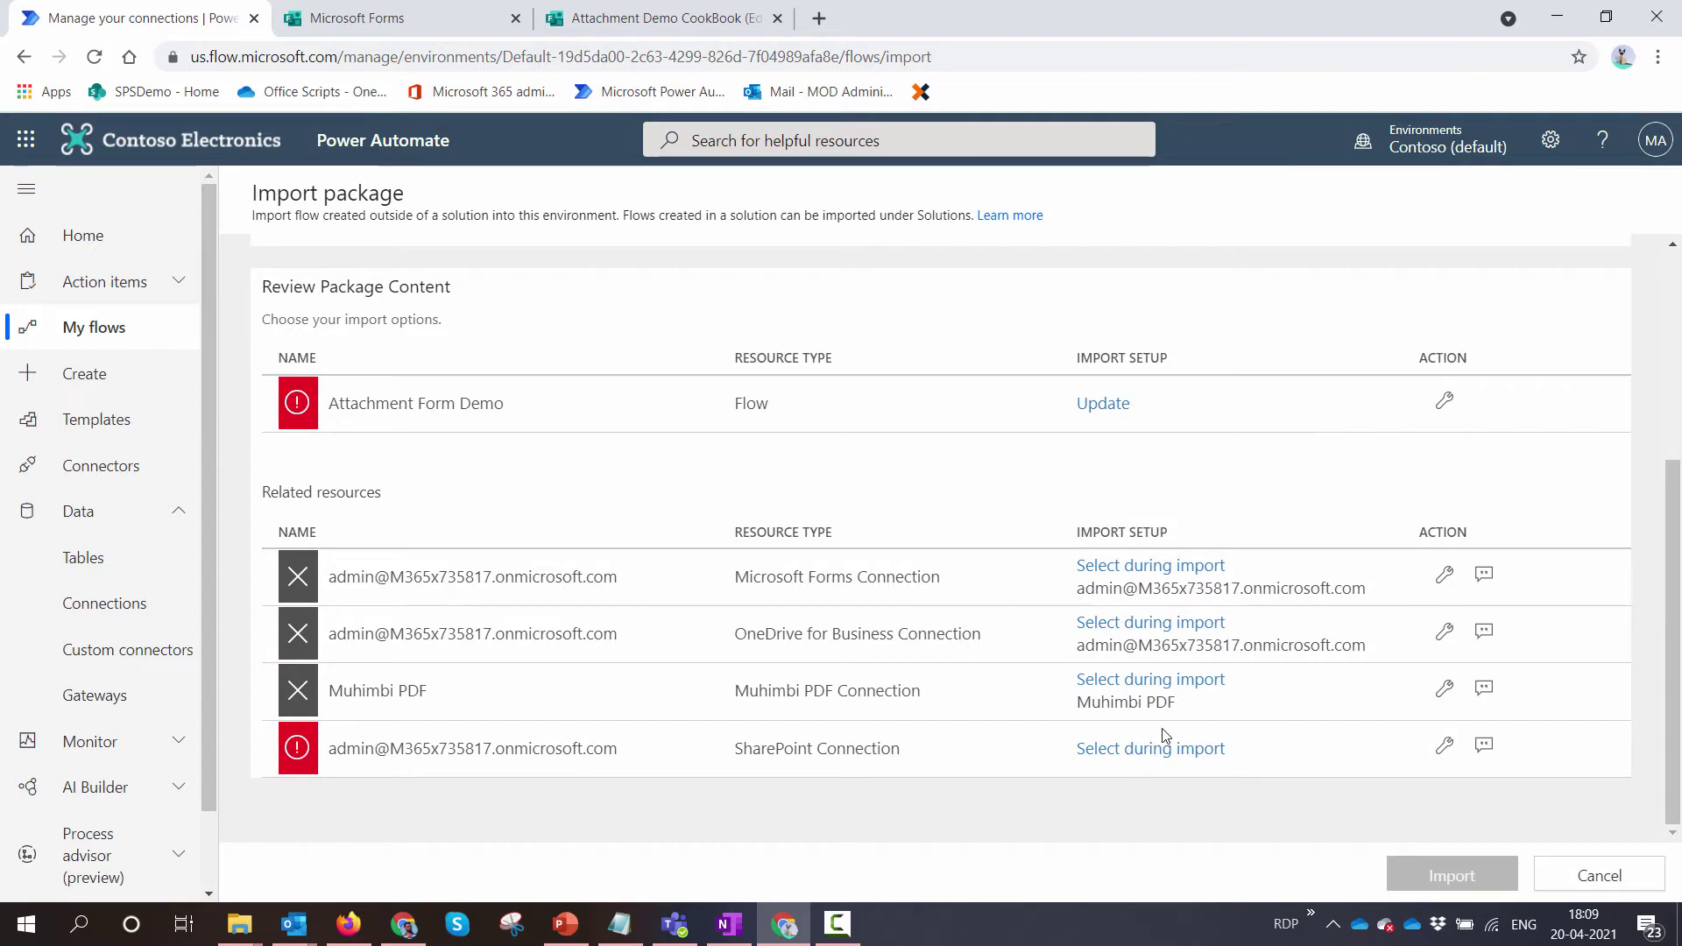
pyautogui.click(1165, 747)
pyautogui.click(1216, 644)
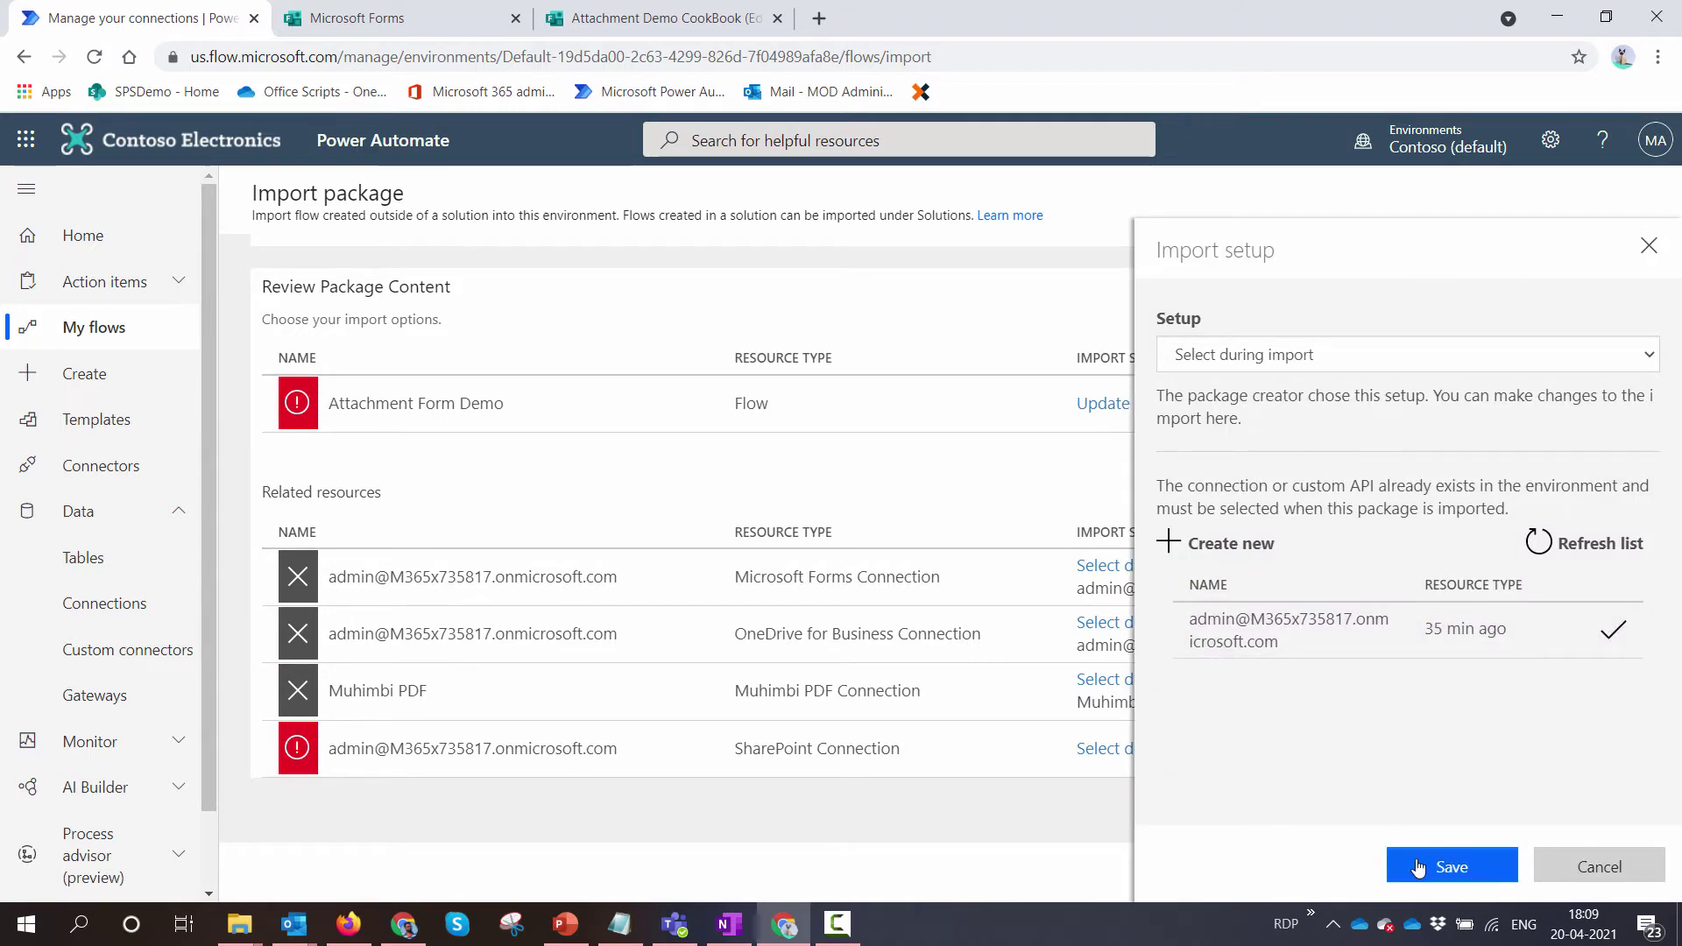
pyautogui.click(1423, 867)
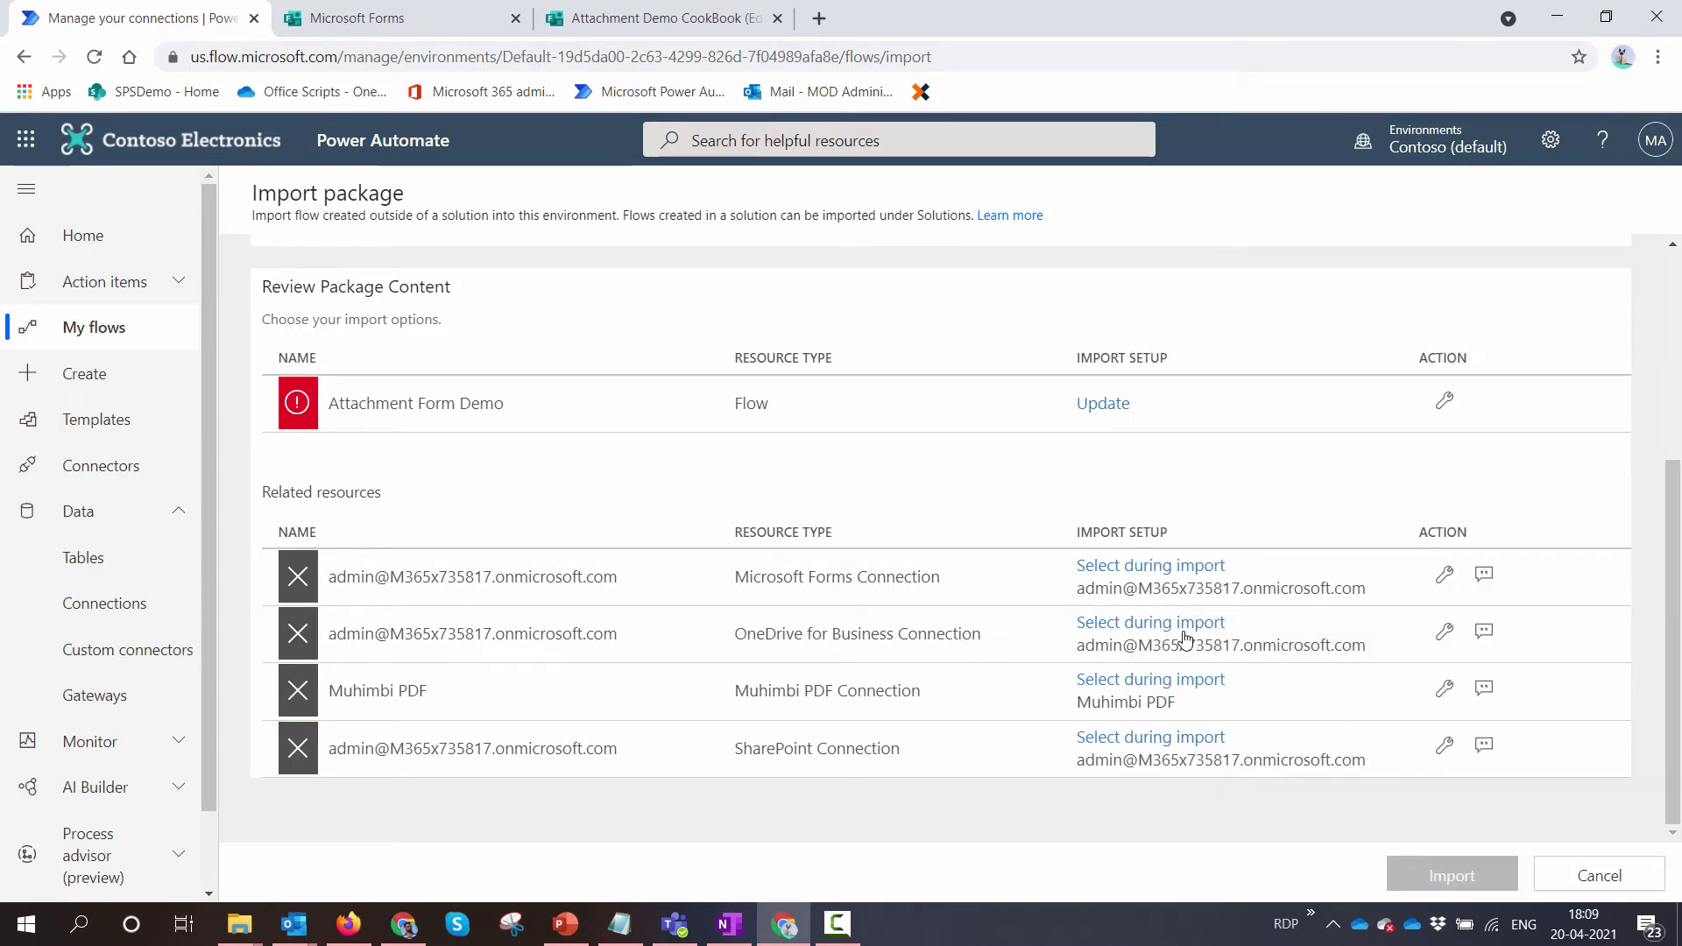
# Step: Set the flow's import setup to Create as new
pyautogui.scroll(4, 1178, 632)
pyautogui.scroll(-4, 972, 561)
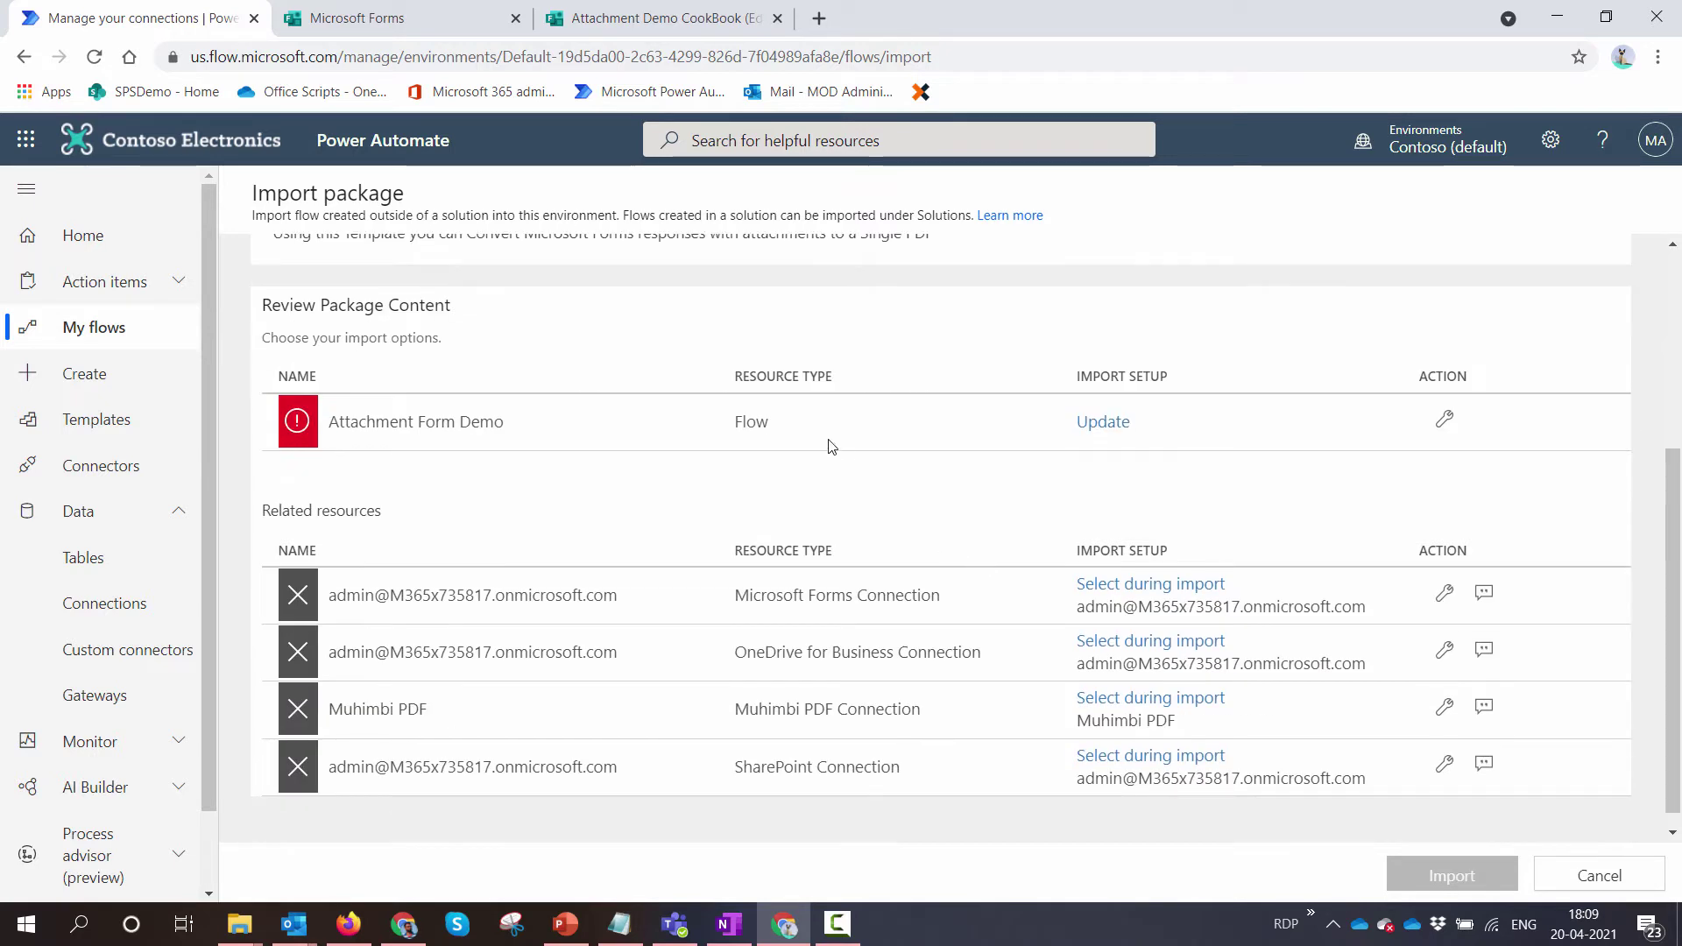
pyautogui.click(1109, 423)
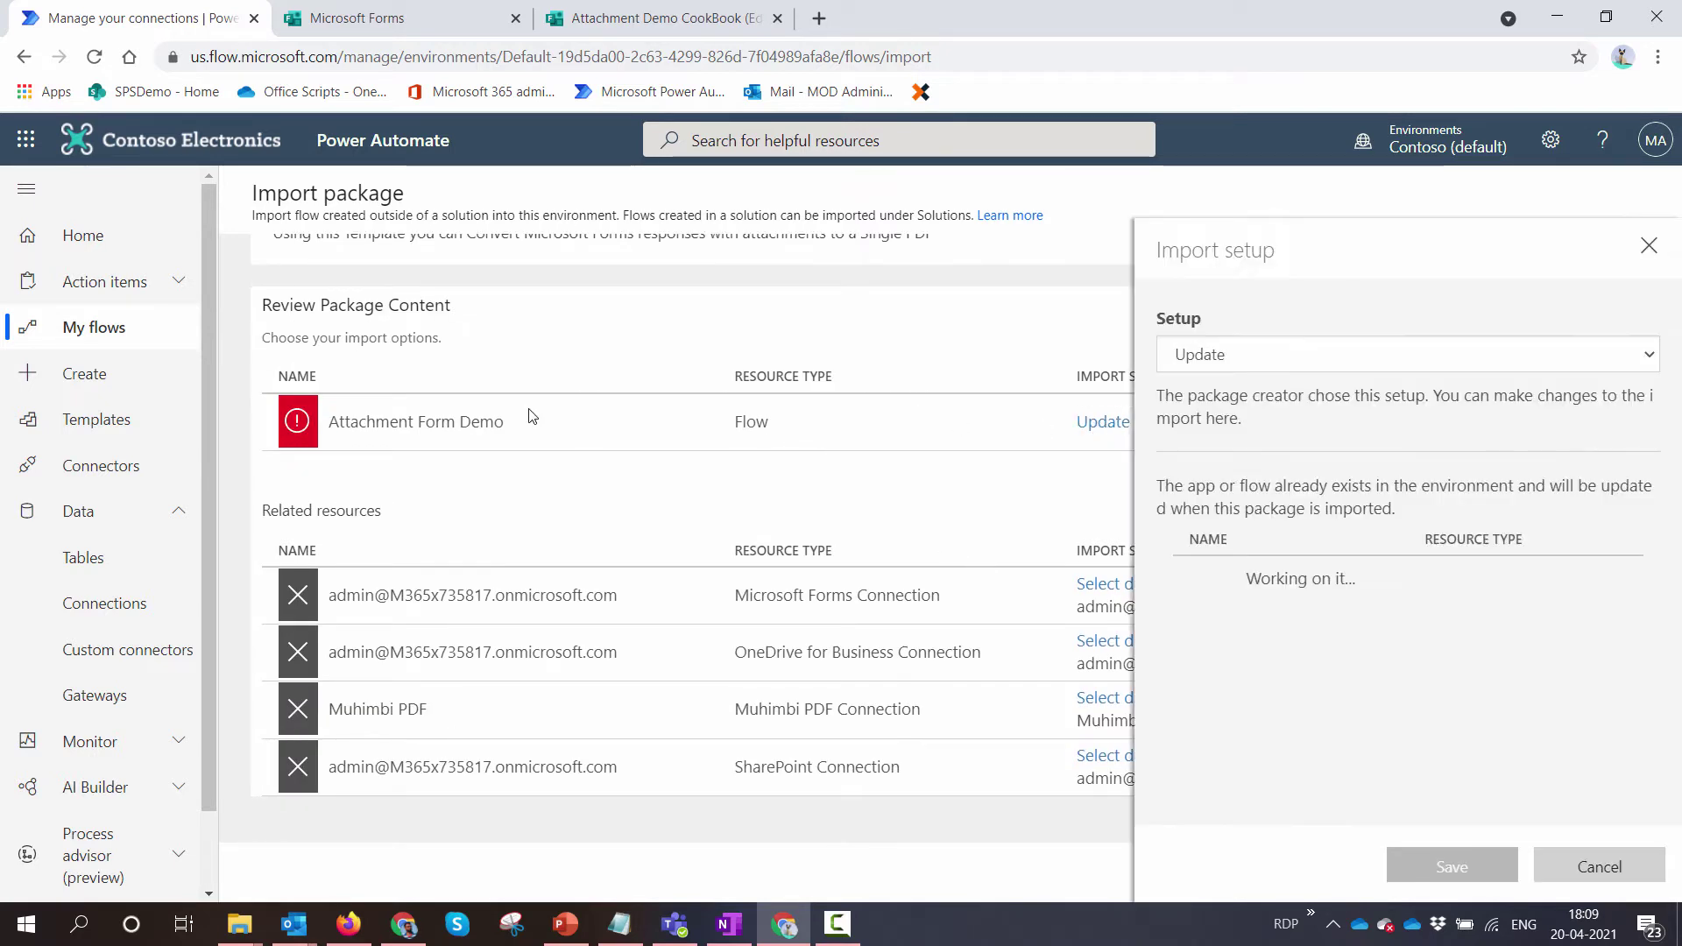
pyautogui.click(1302, 355)
pyautogui.click(1280, 382)
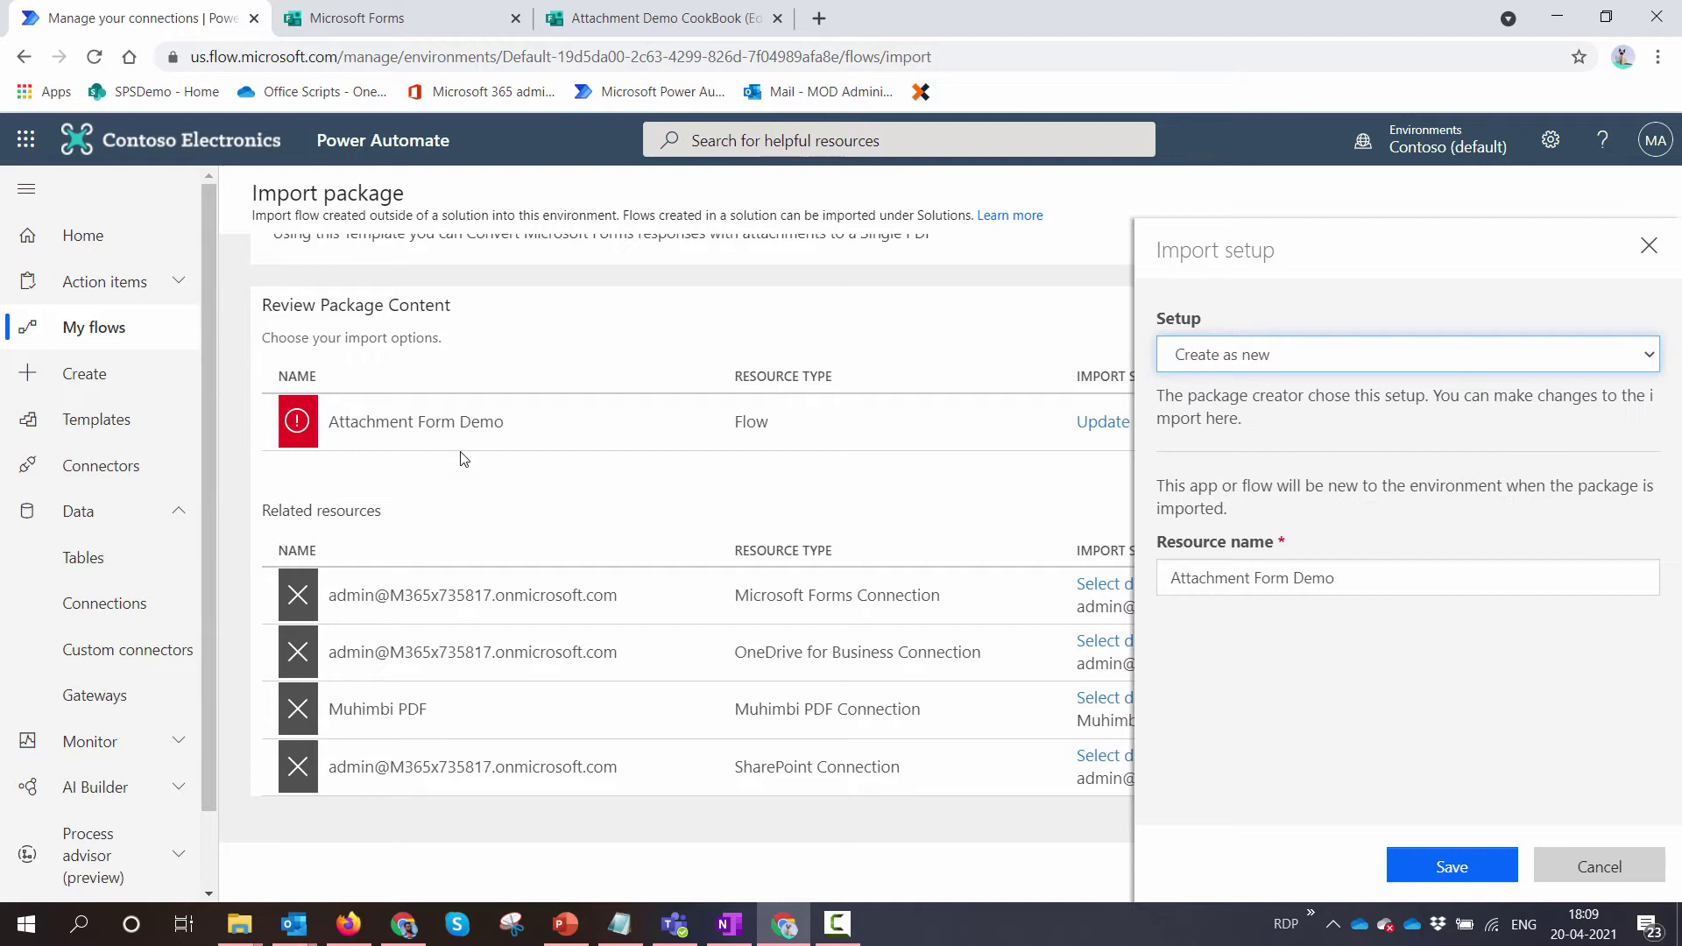
# Step: Name the new flow 'Attachment Form Demo CookBook', save the setup and import the package
pyautogui.click(1370, 574)
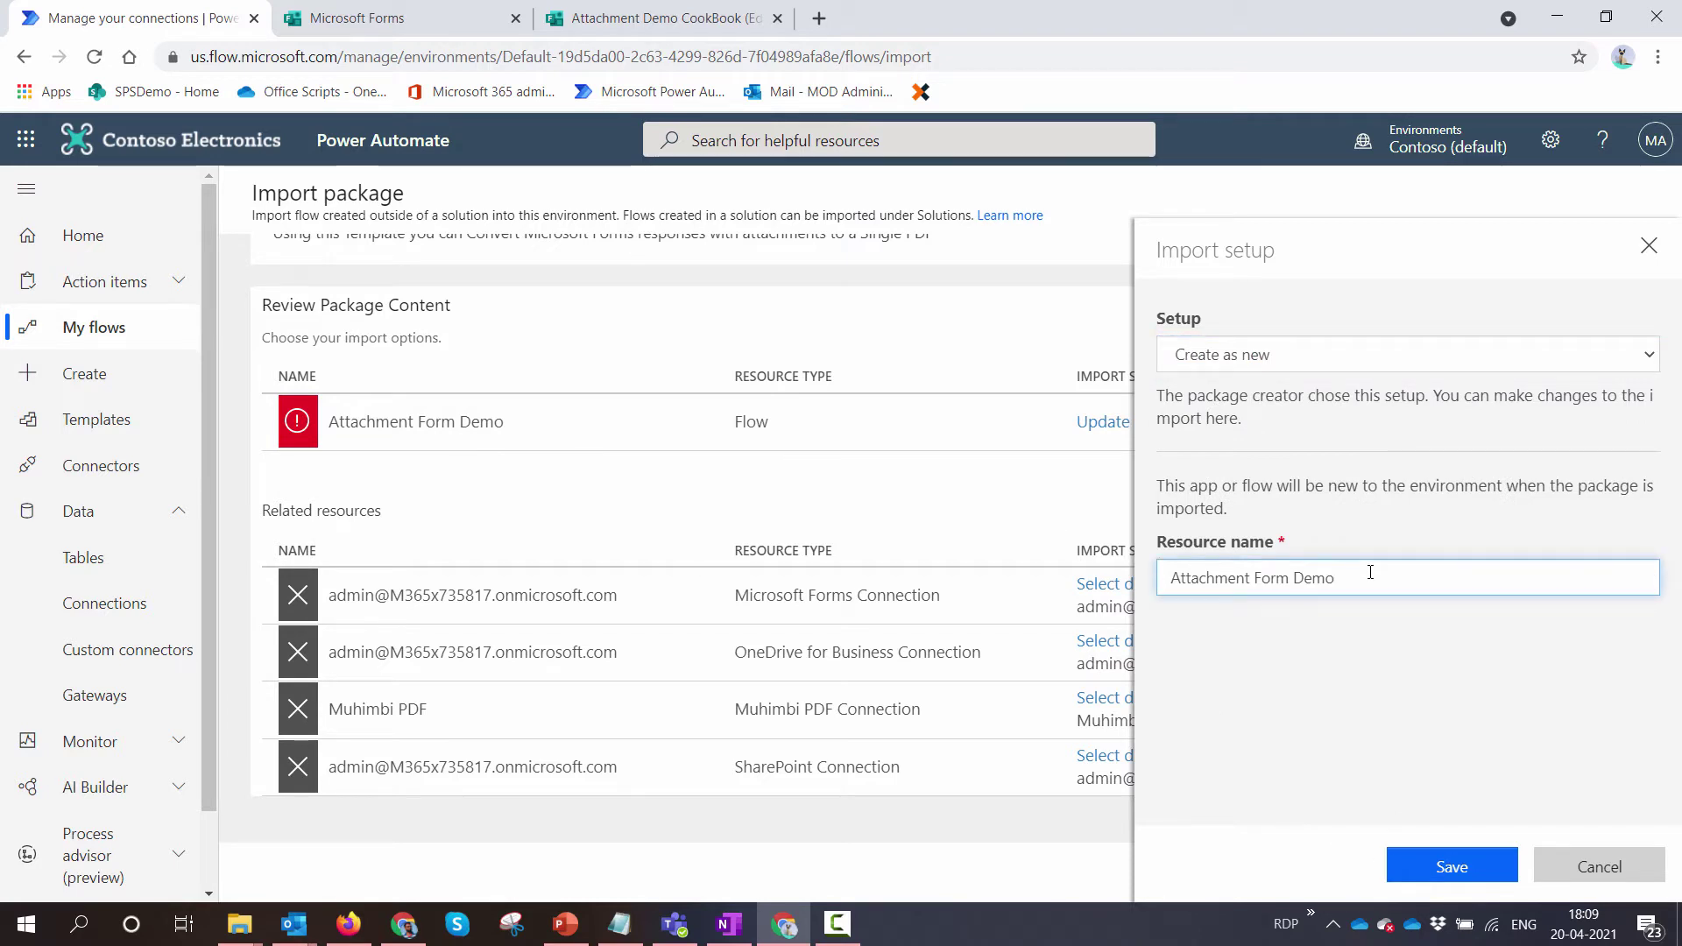
pyautogui.write('CookBook')
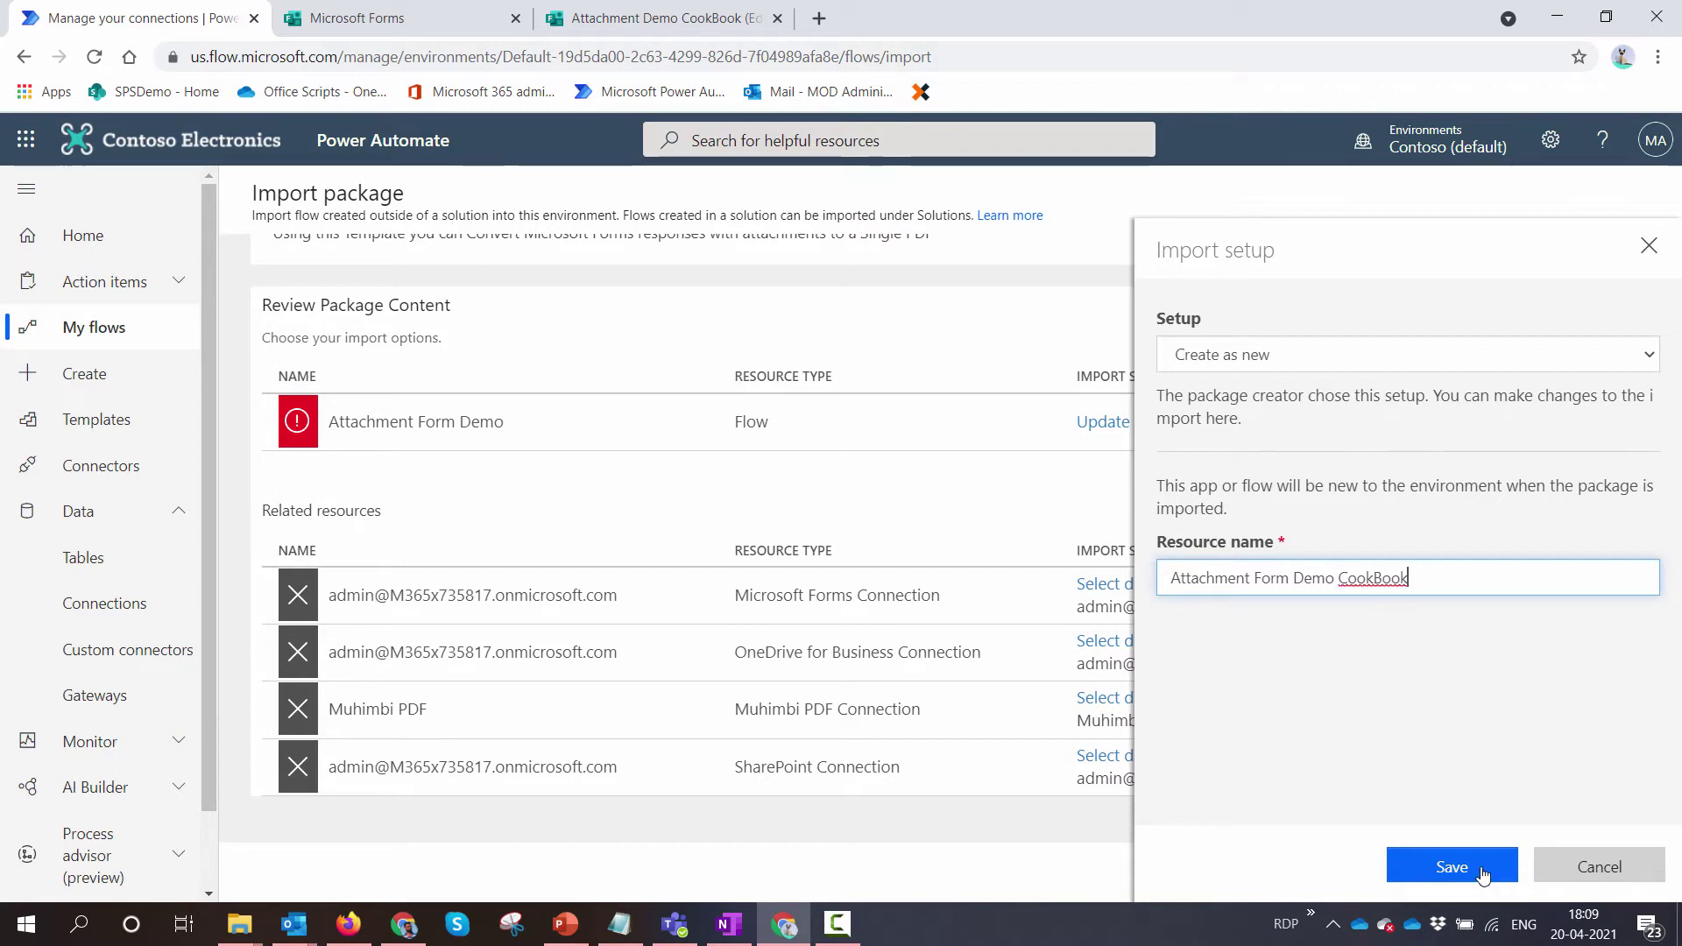
pyautogui.click(1482, 875)
pyautogui.click(1454, 873)
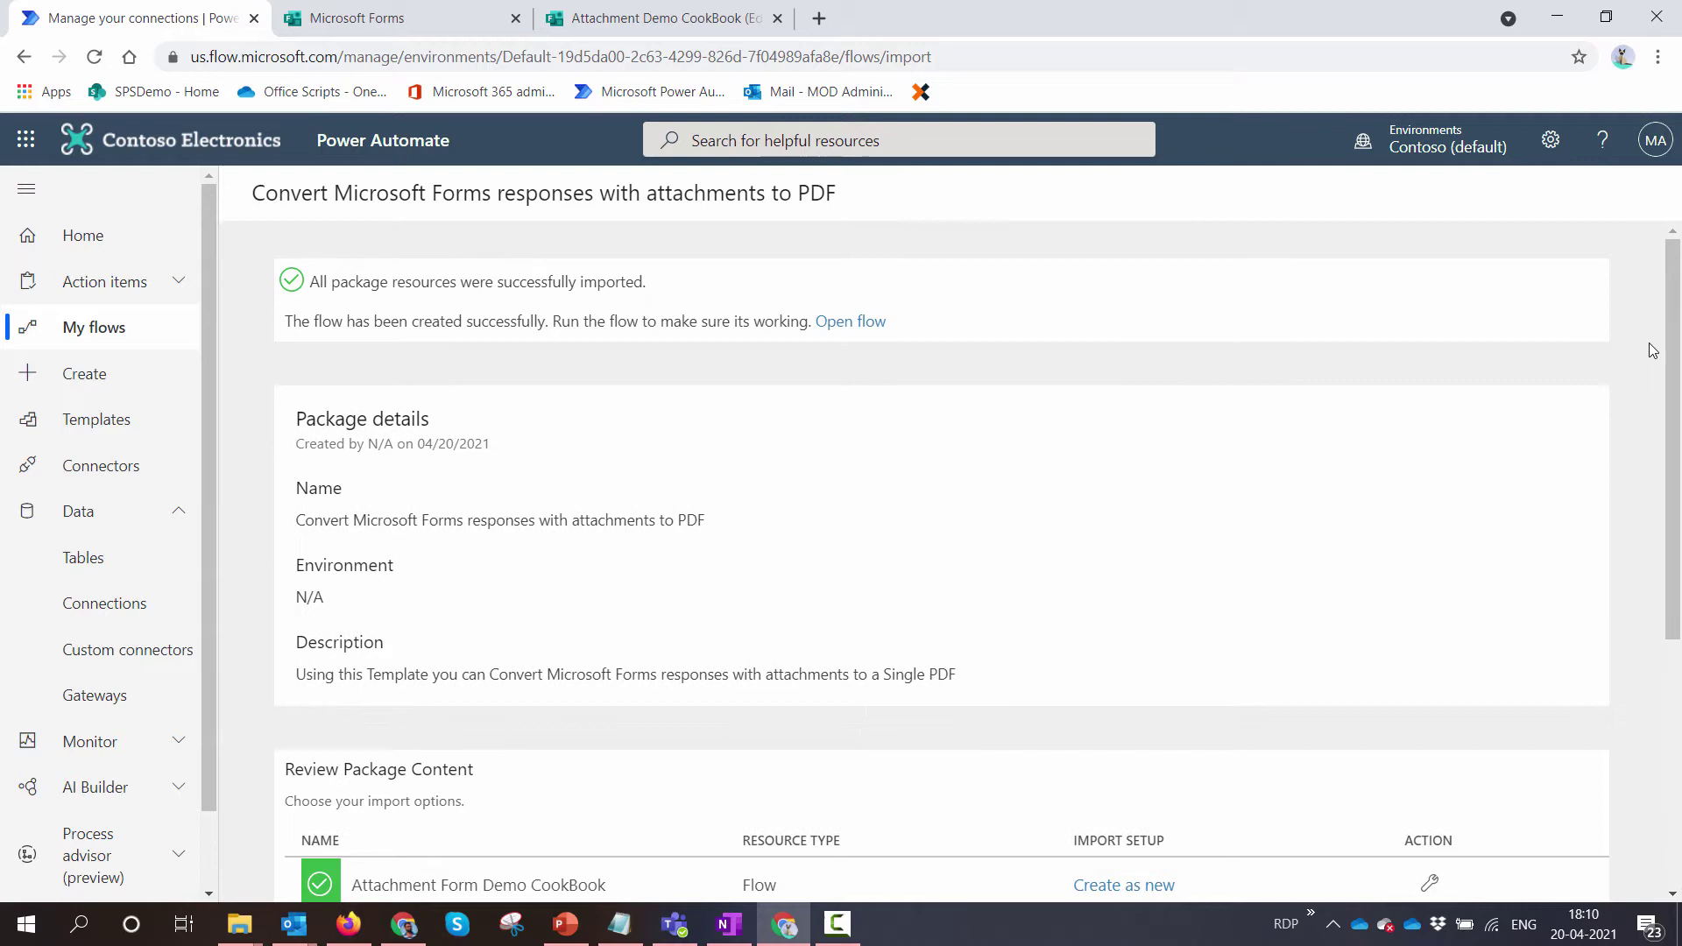
pyautogui.scroll(-5, 1039, 478)
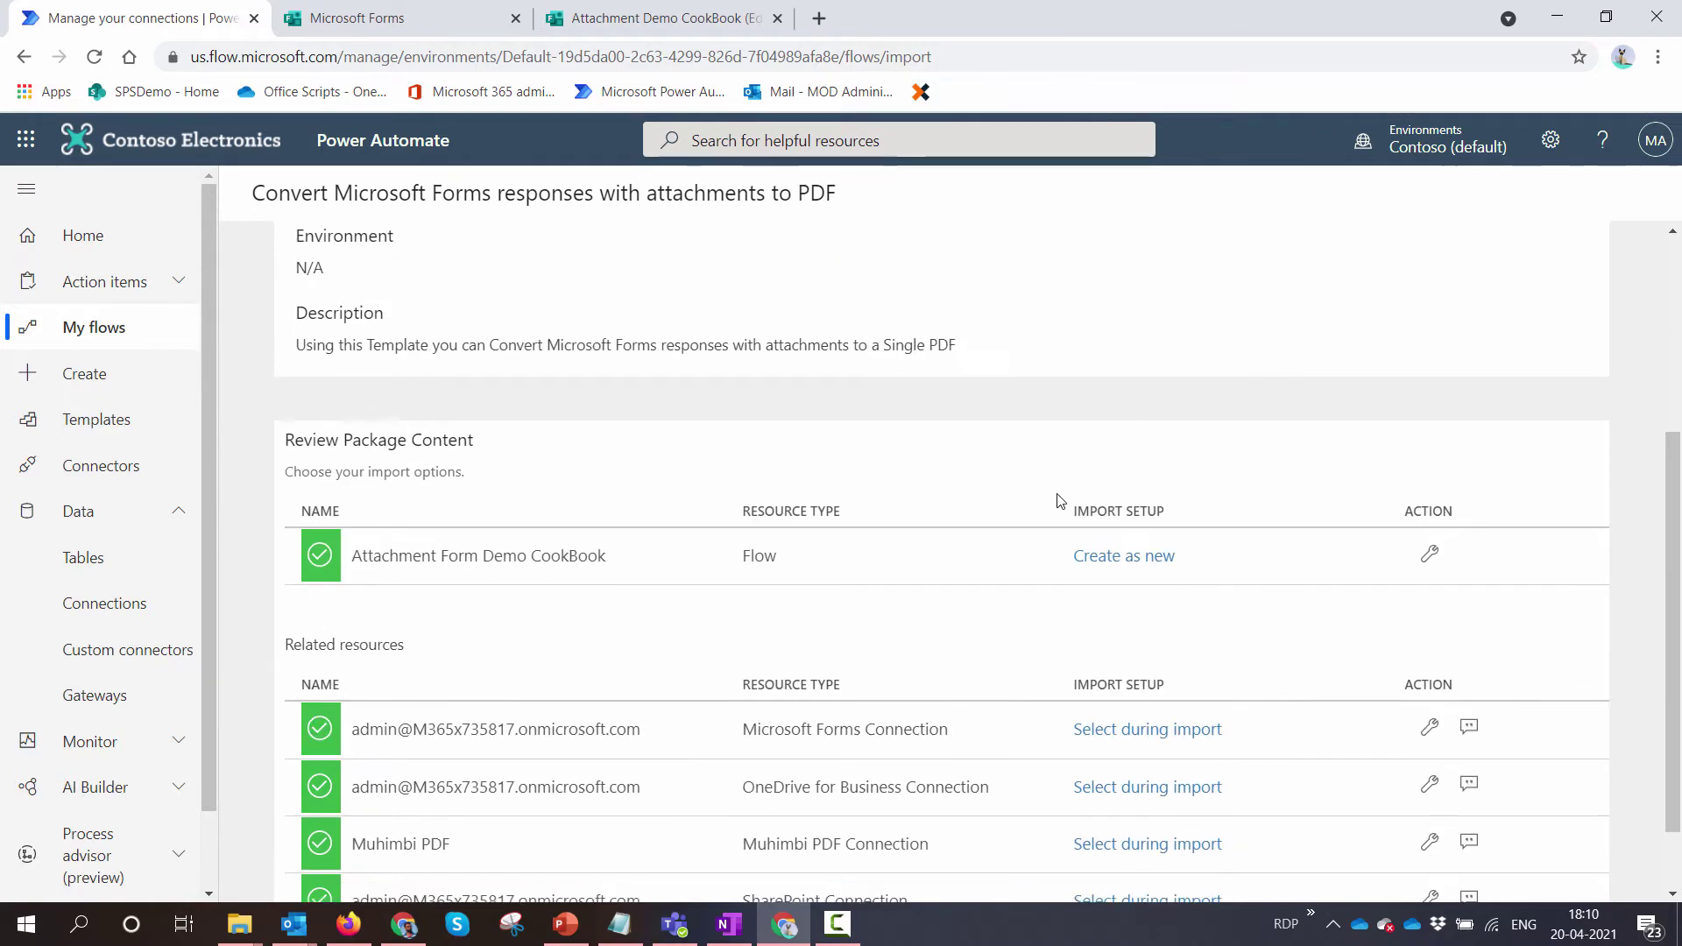
pyautogui.scroll(5, 810, 666)
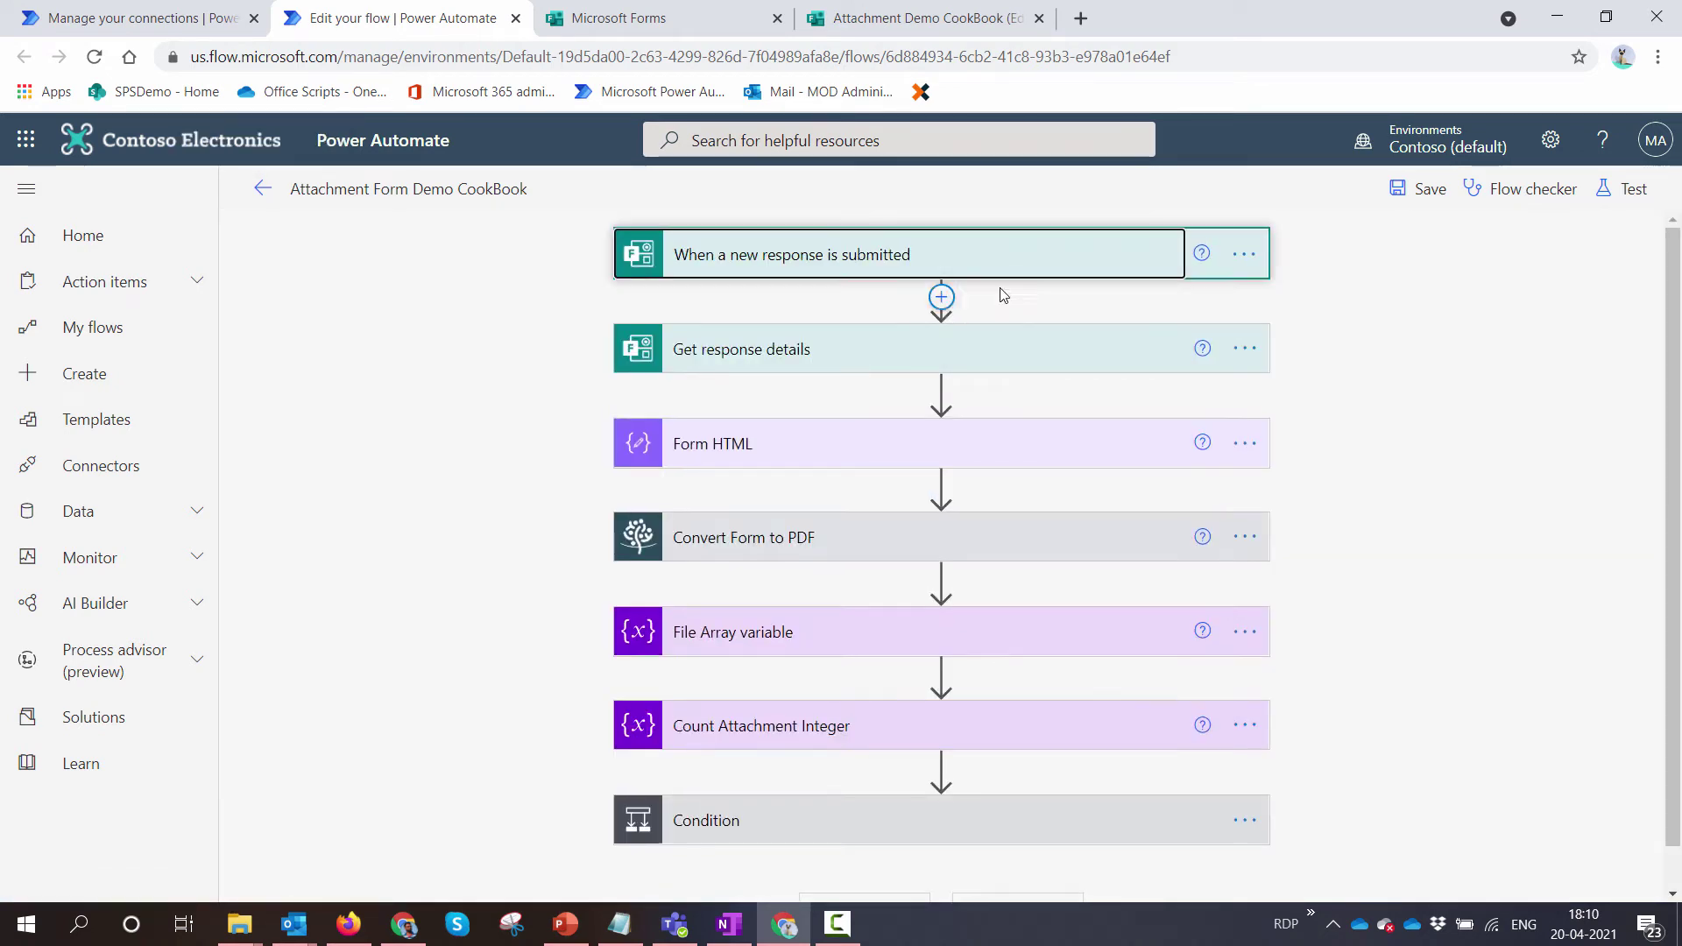
# Step: Point the trigger at the Attachment Demo CookBook form and clear Form HTML's broken references
pyautogui.click(1224, 305)
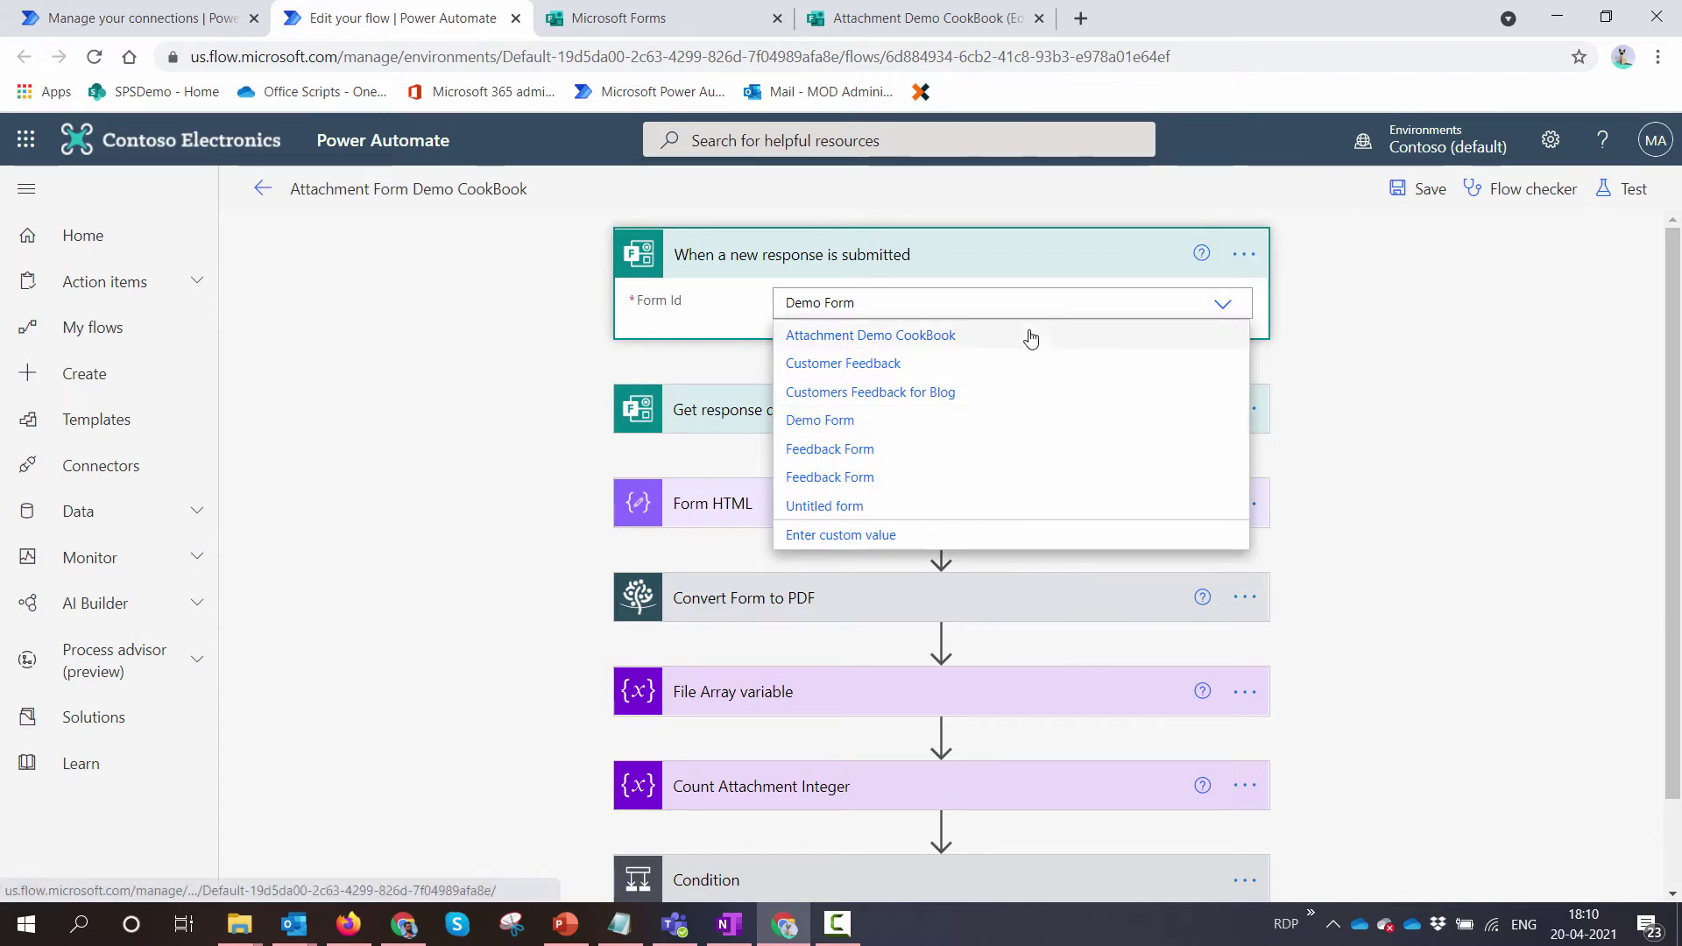
pyautogui.click(900, 335)
pyautogui.click(1025, 411)
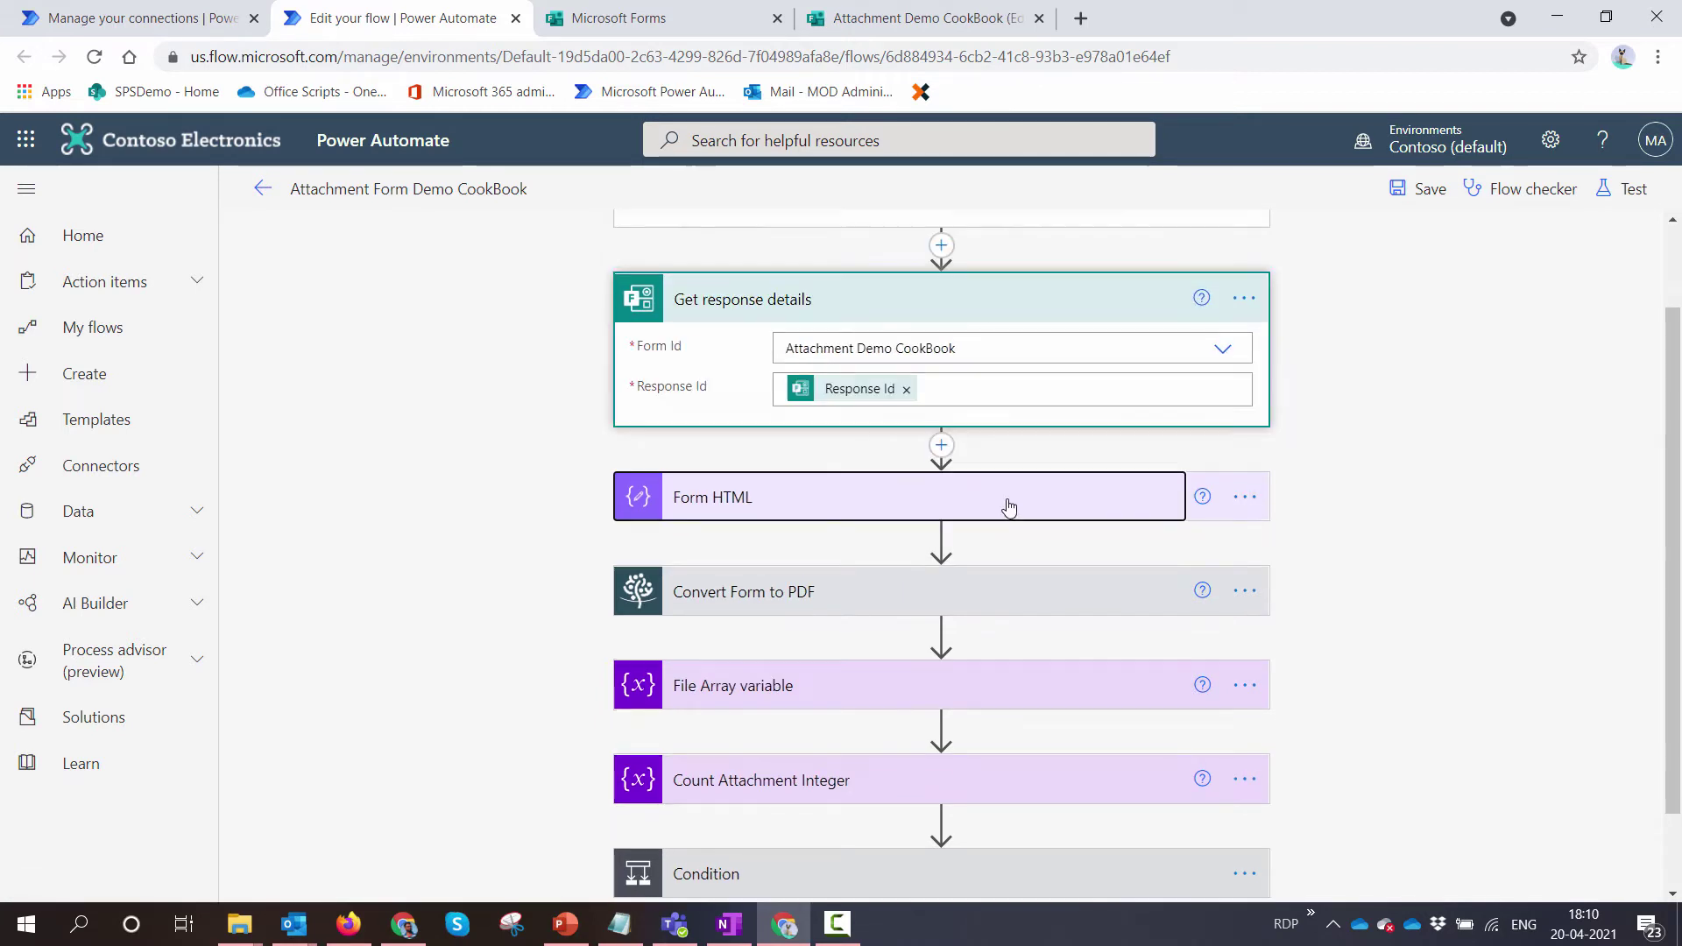
pyautogui.click(1007, 501)
pyautogui.click(972, 599)
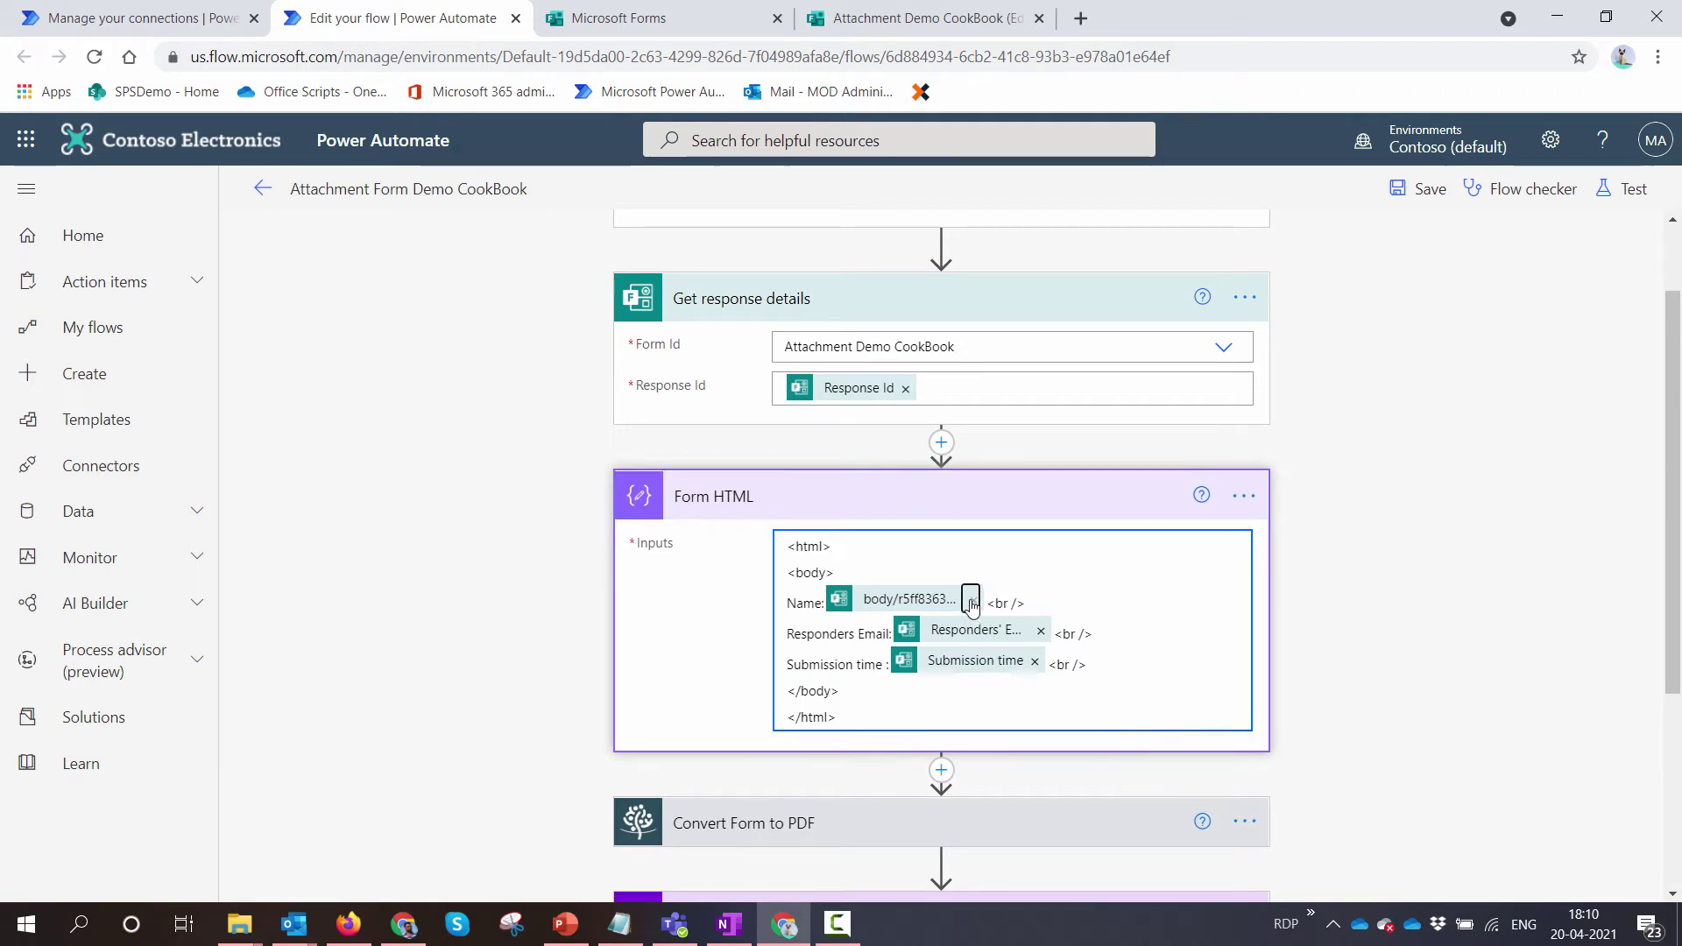
pyautogui.click(1042, 627)
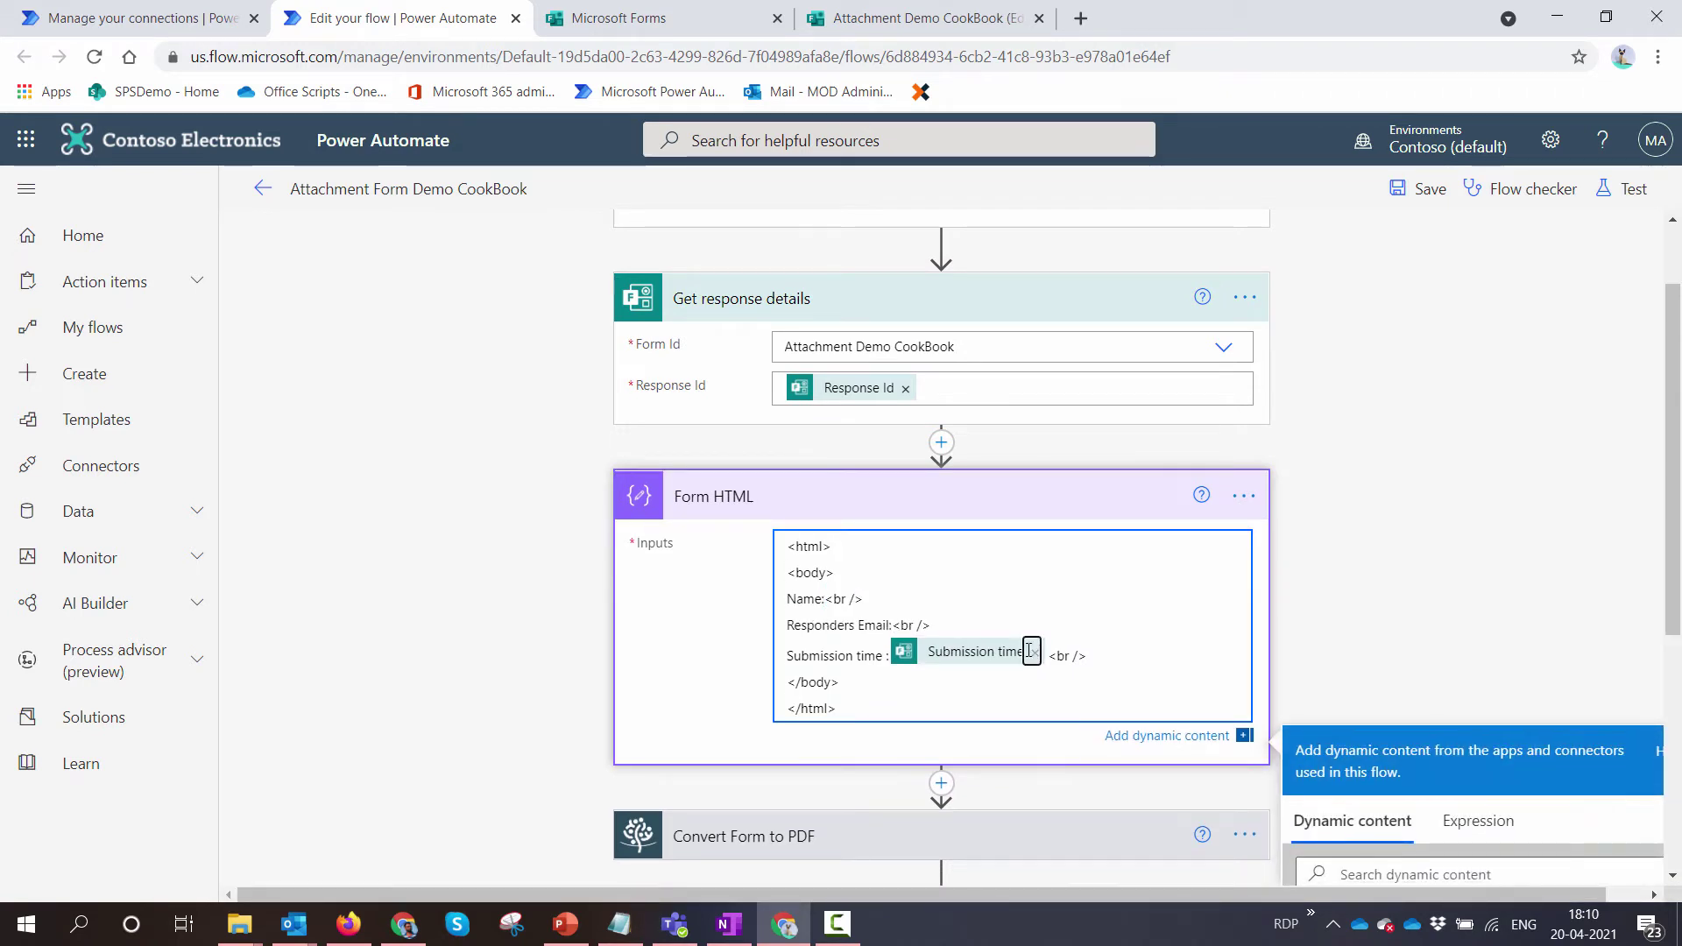
pyautogui.click(1031, 652)
# Step: Insert the name answer, responder's email and submission time after their Form HTML labels
pyautogui.scroll(-3, 1175, 593)
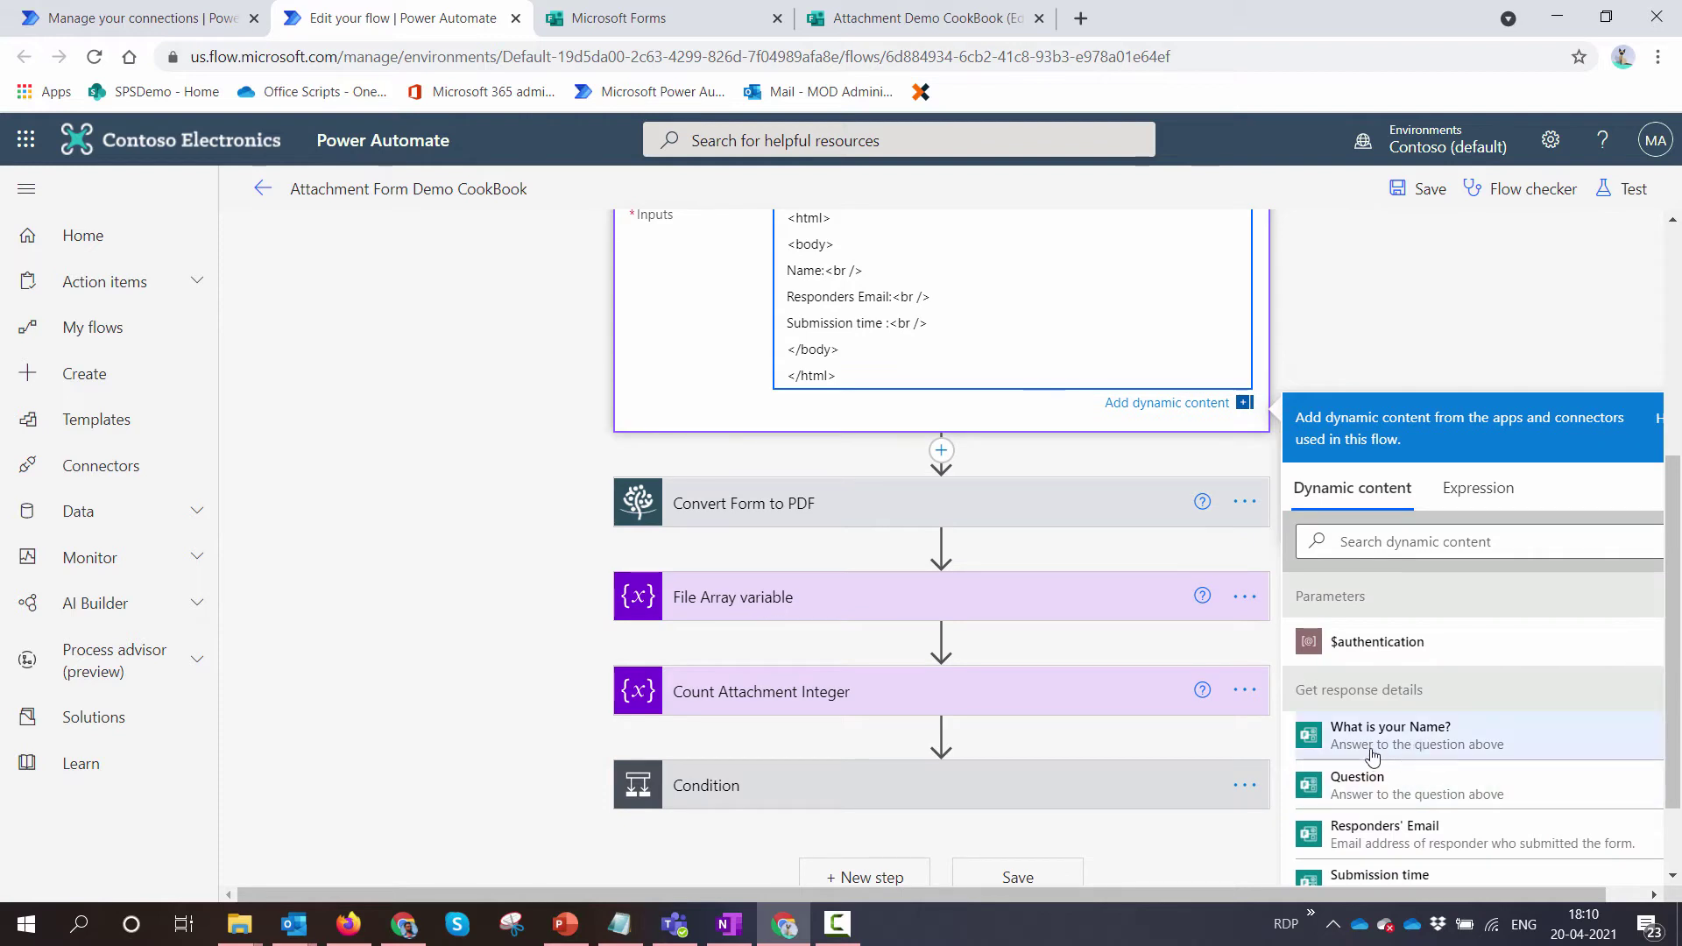
pyautogui.click(1373, 755)
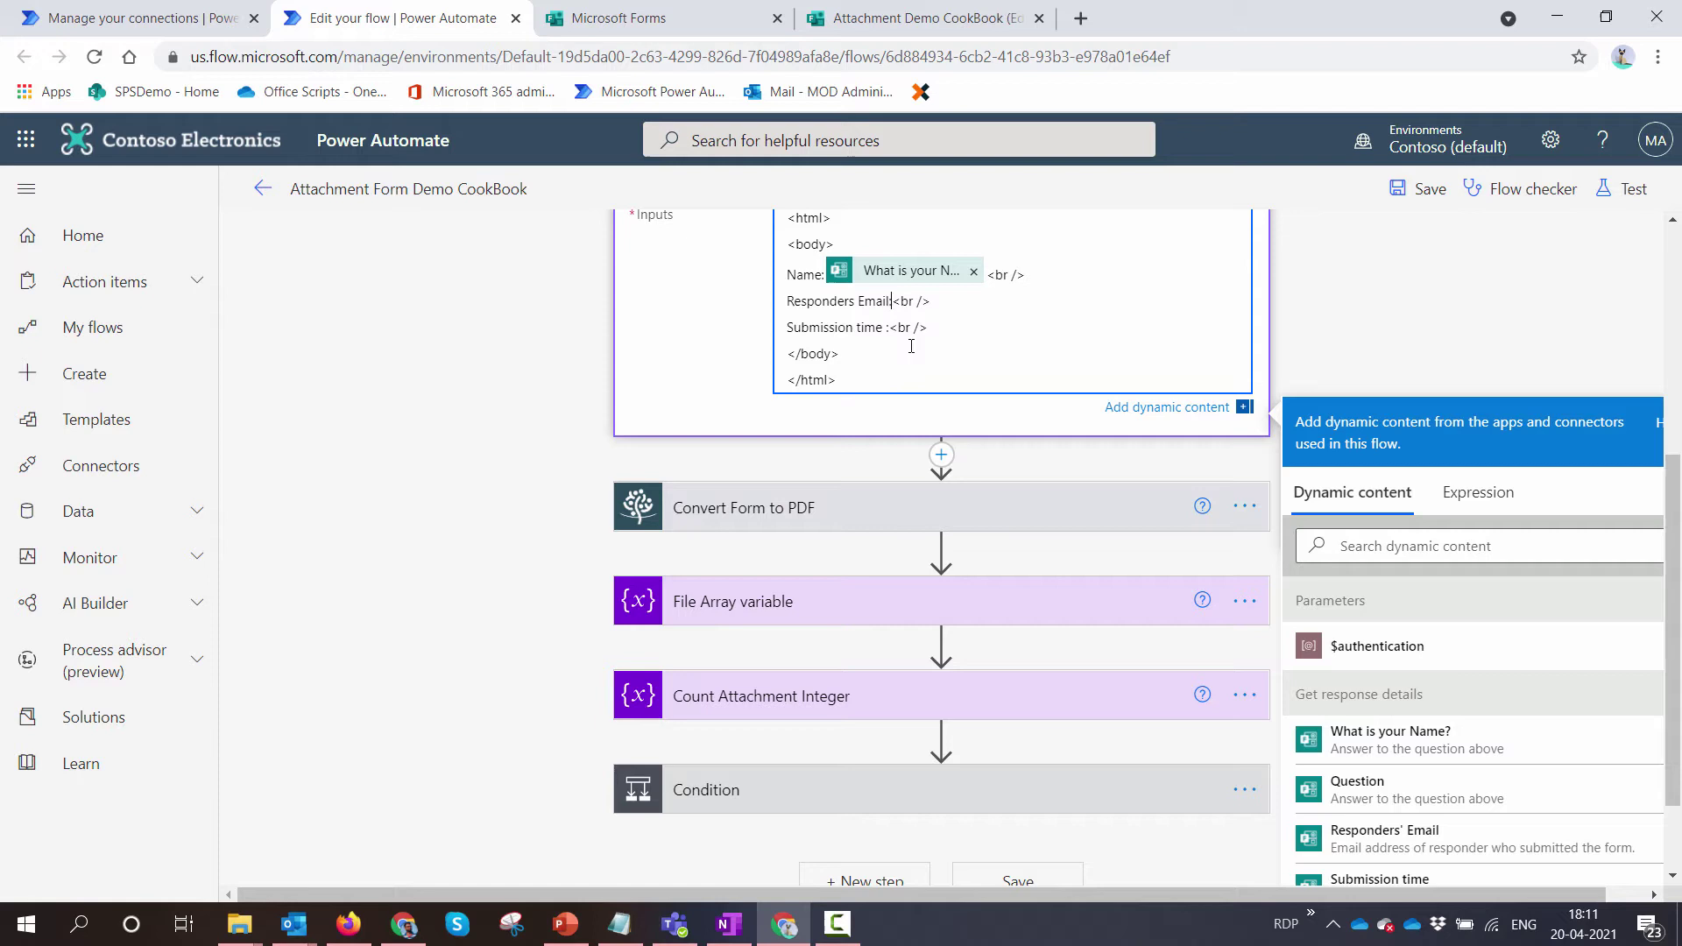
pyautogui.click(1456, 838)
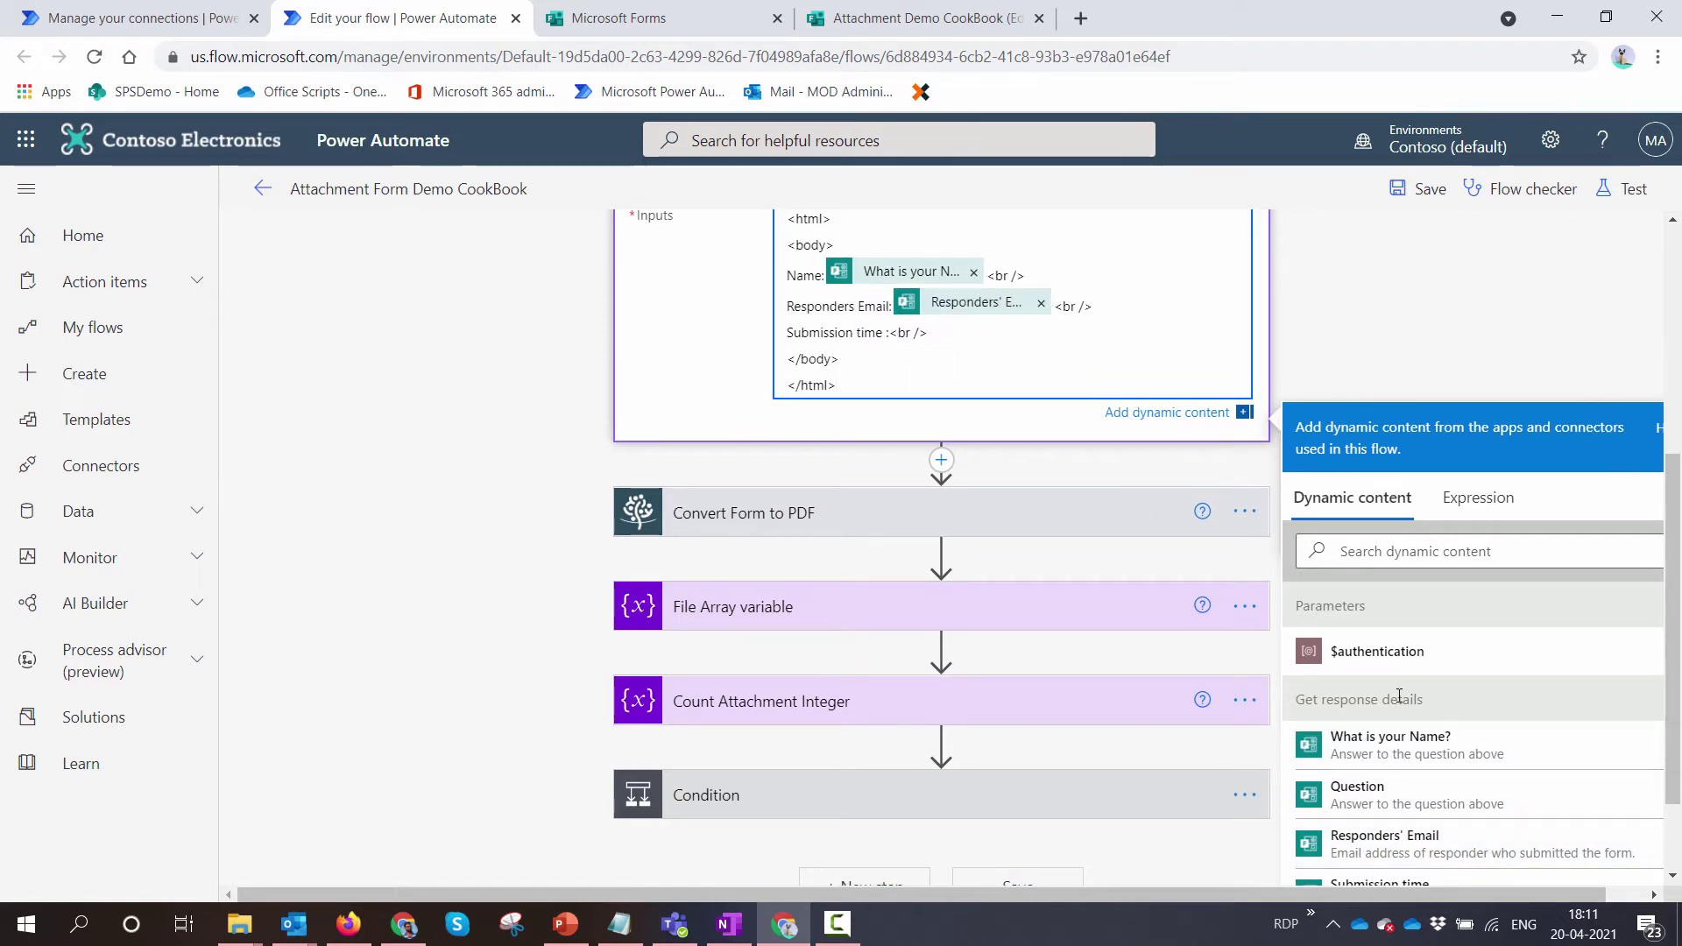
pyautogui.scroll(-2, 1399, 697)
pyautogui.click(1367, 736)
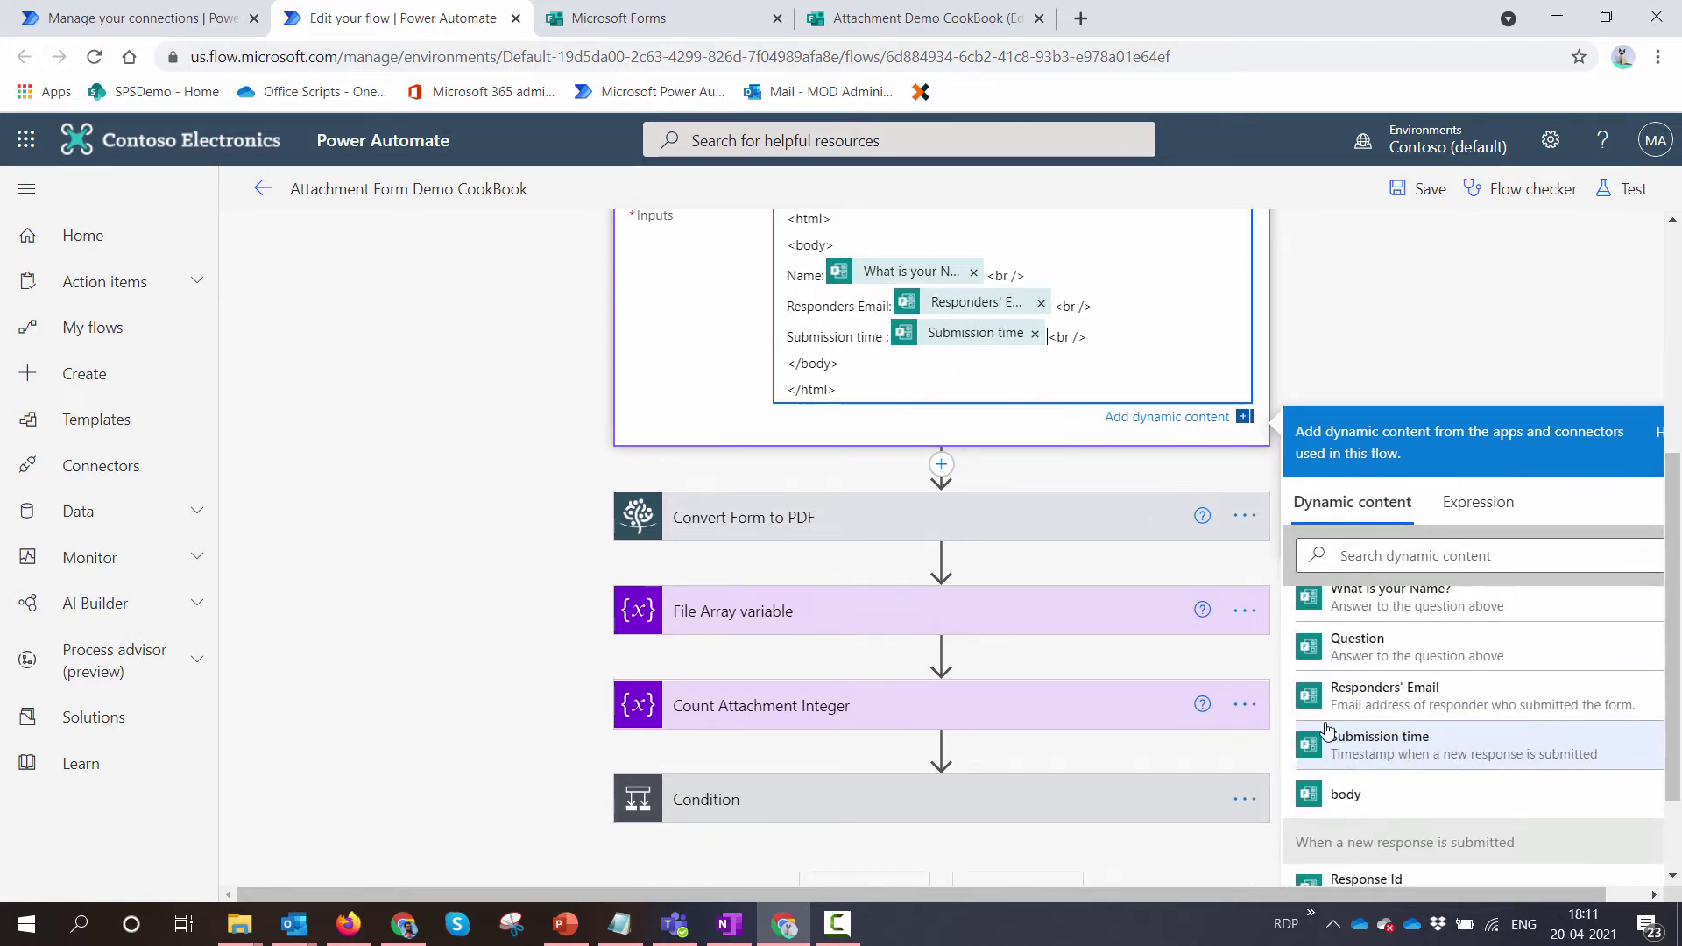
# Step: Expand Convert Form to PDF, File Array, Count Attachment Integer and Condition, then list Create file 2's sites
pyautogui.click(980, 519)
pyautogui.scroll(-2, 766, 525)
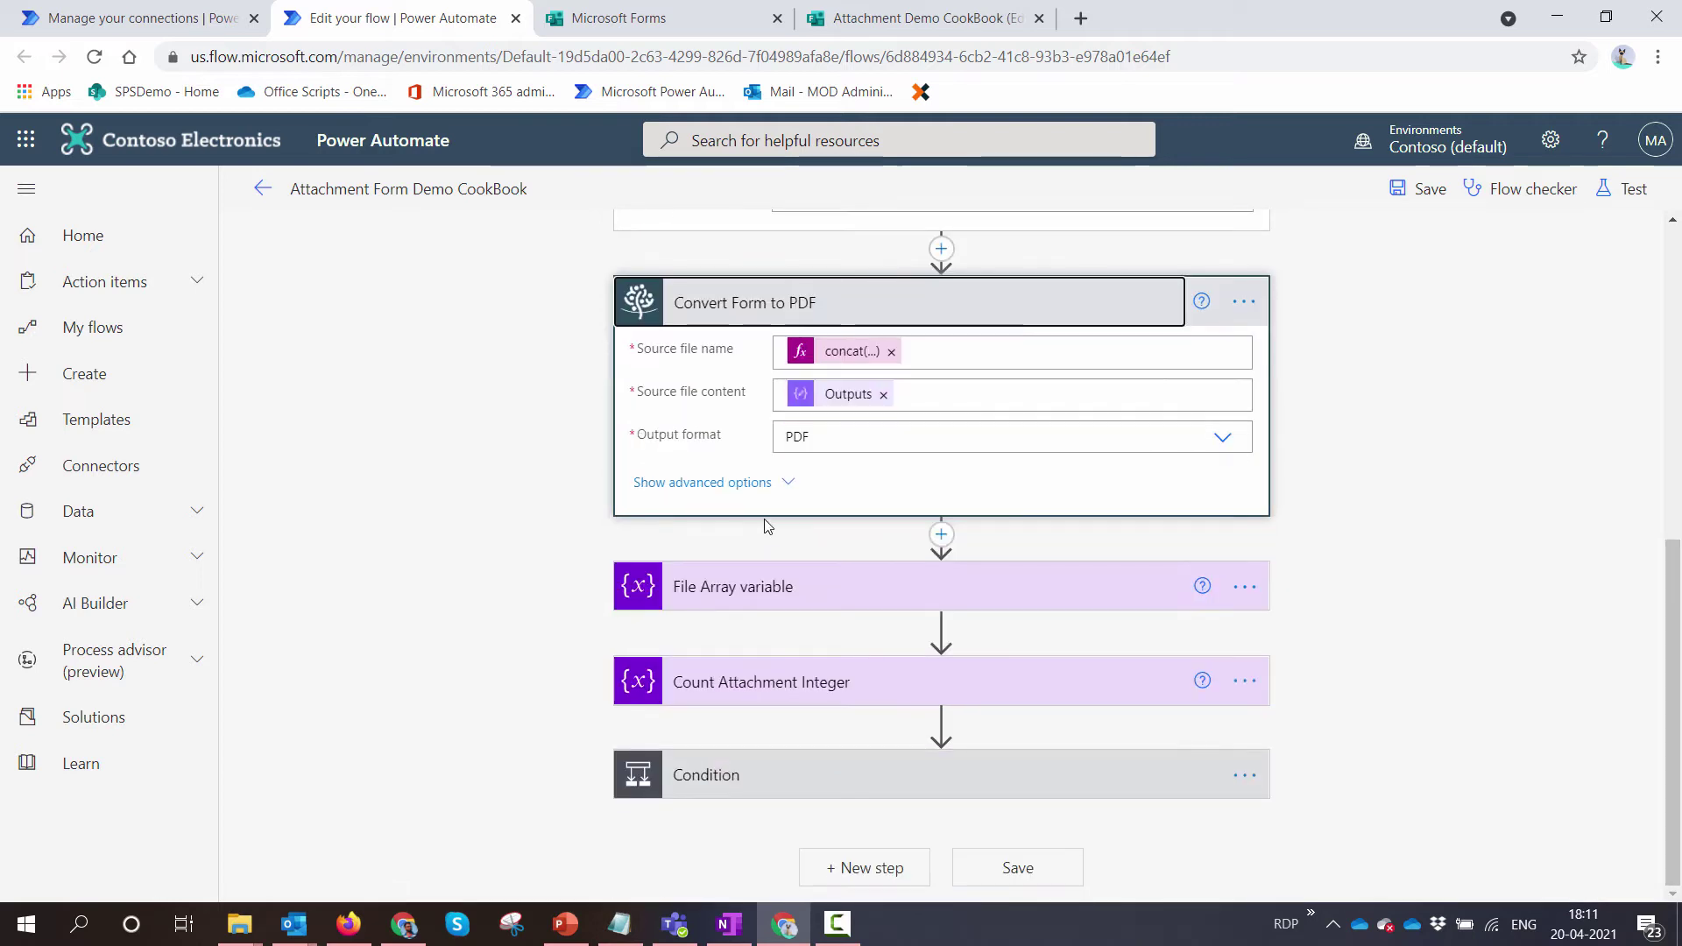
pyautogui.click(1026, 602)
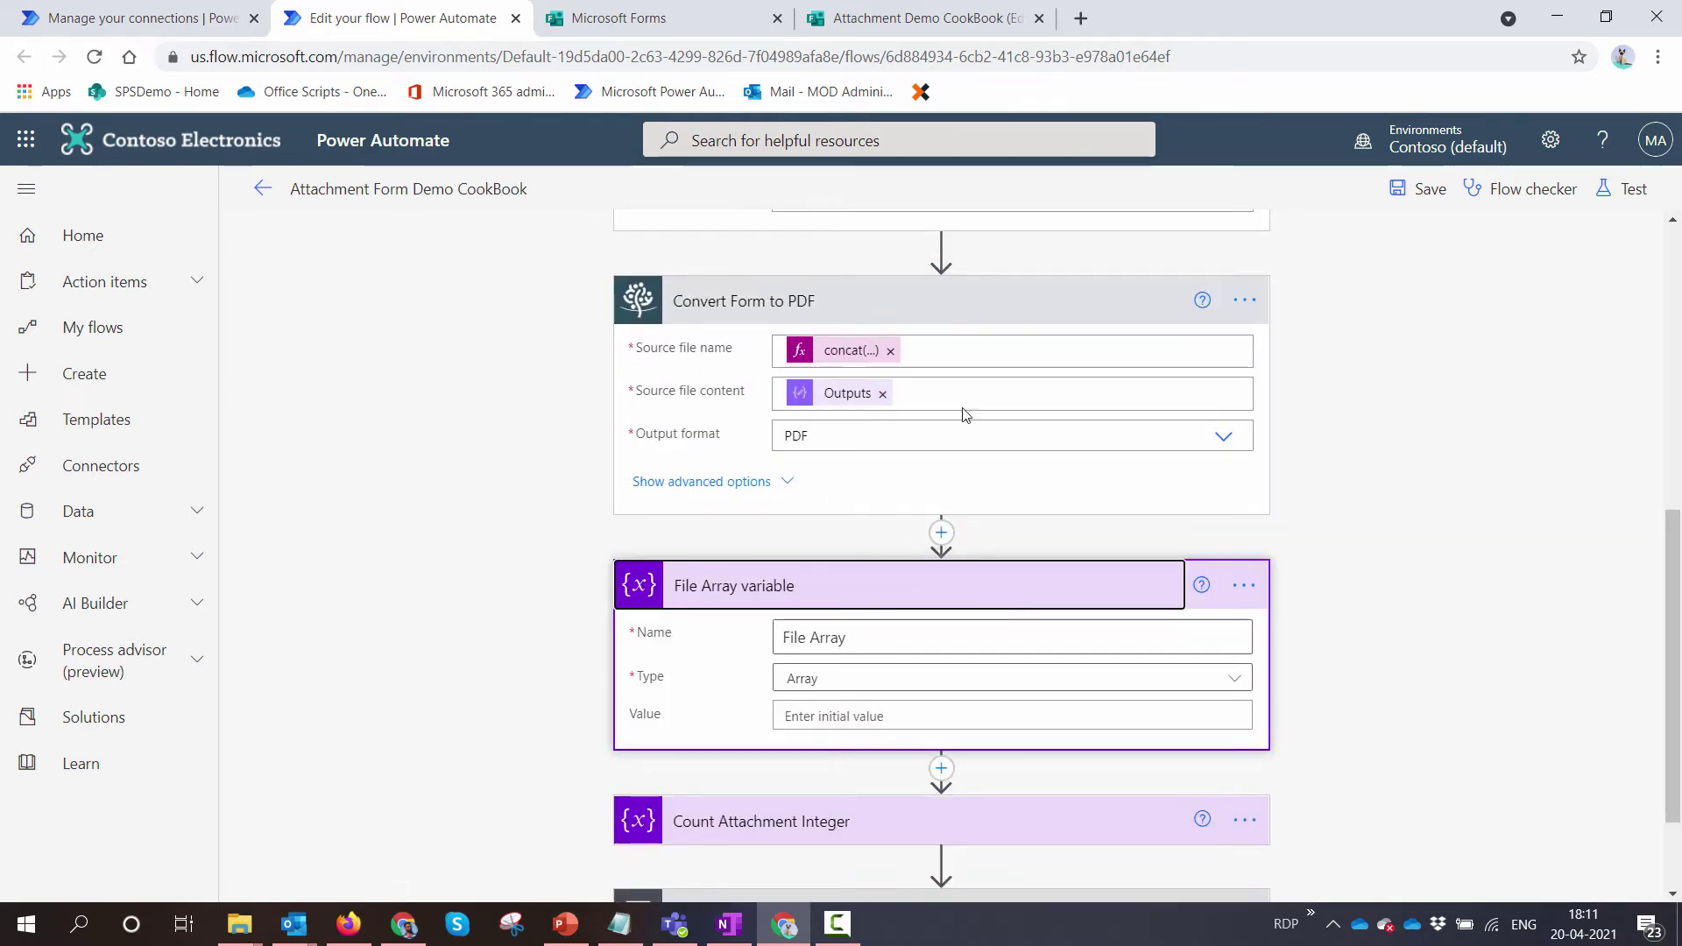
pyautogui.scroll(-2, 964, 415)
pyautogui.click(925, 679)
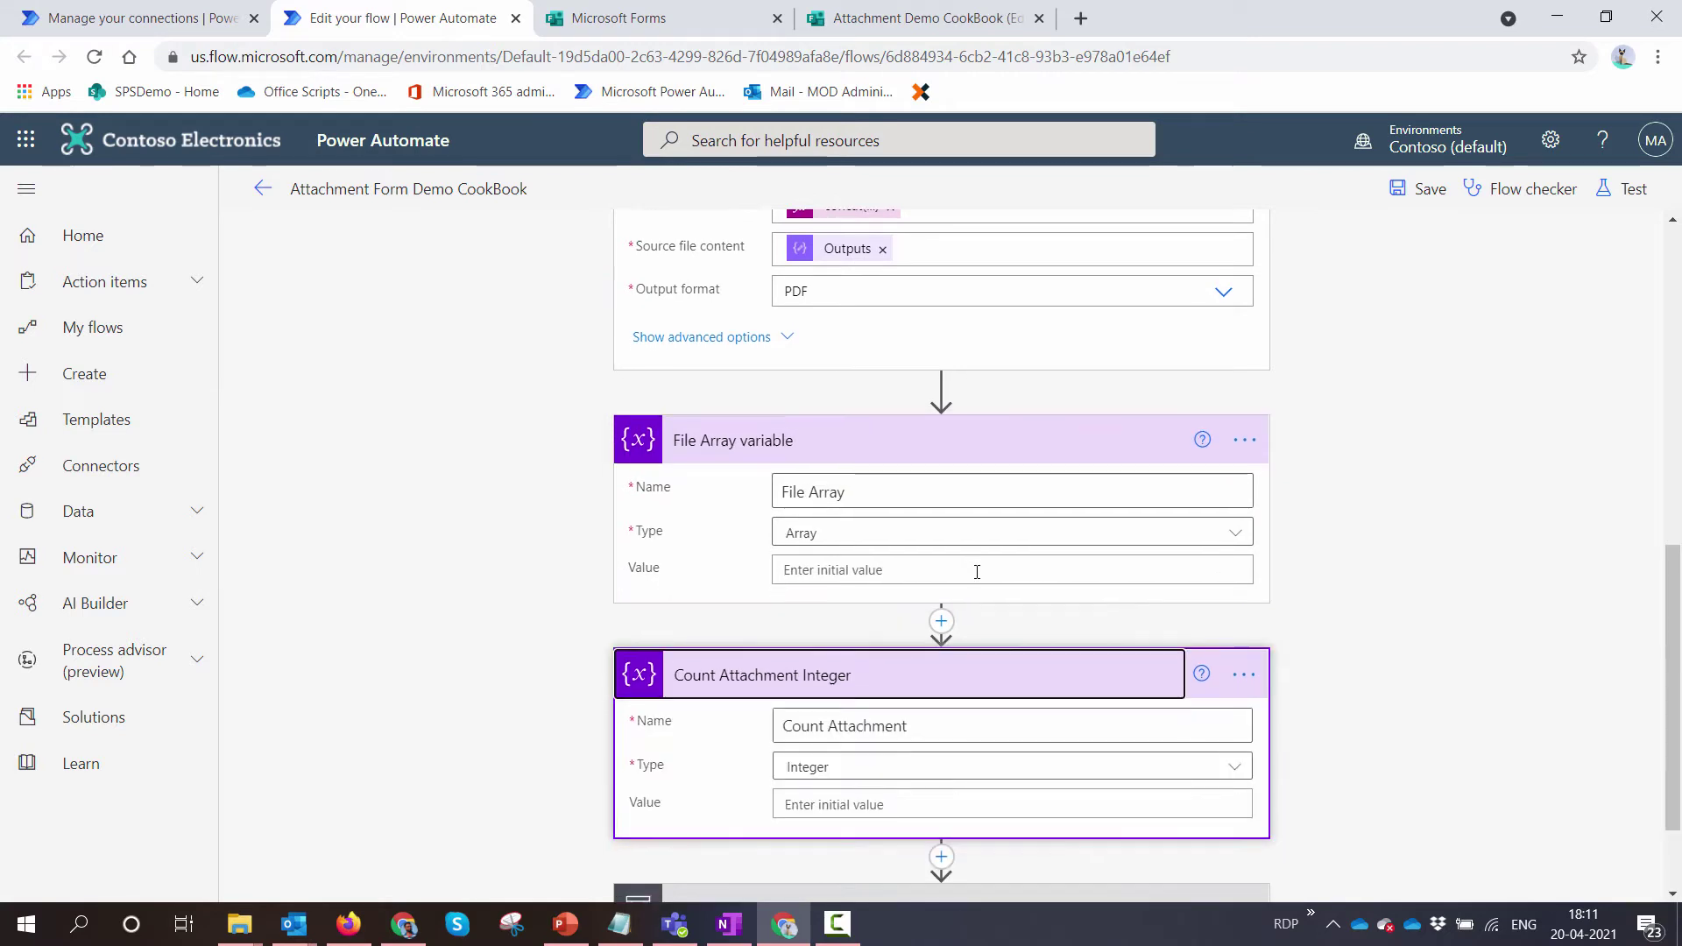
pyautogui.scroll(-2, 884, 701)
pyautogui.click(871, 770)
pyautogui.scroll(-5, 920, 701)
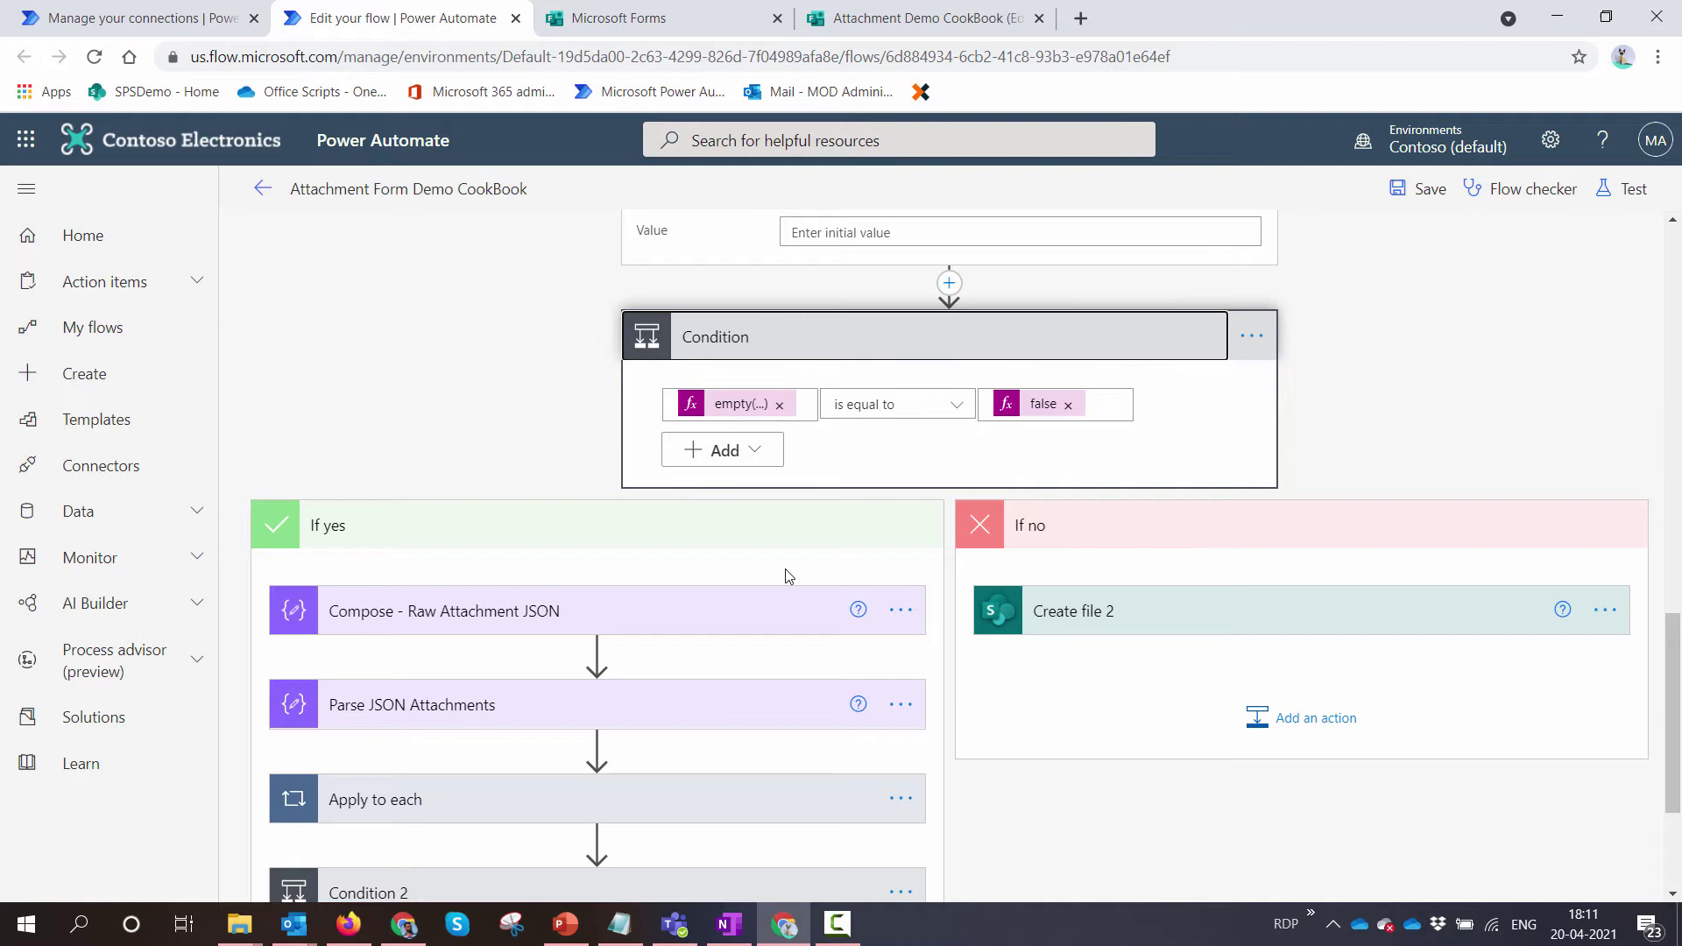
pyautogui.scroll(-3, 885, 613)
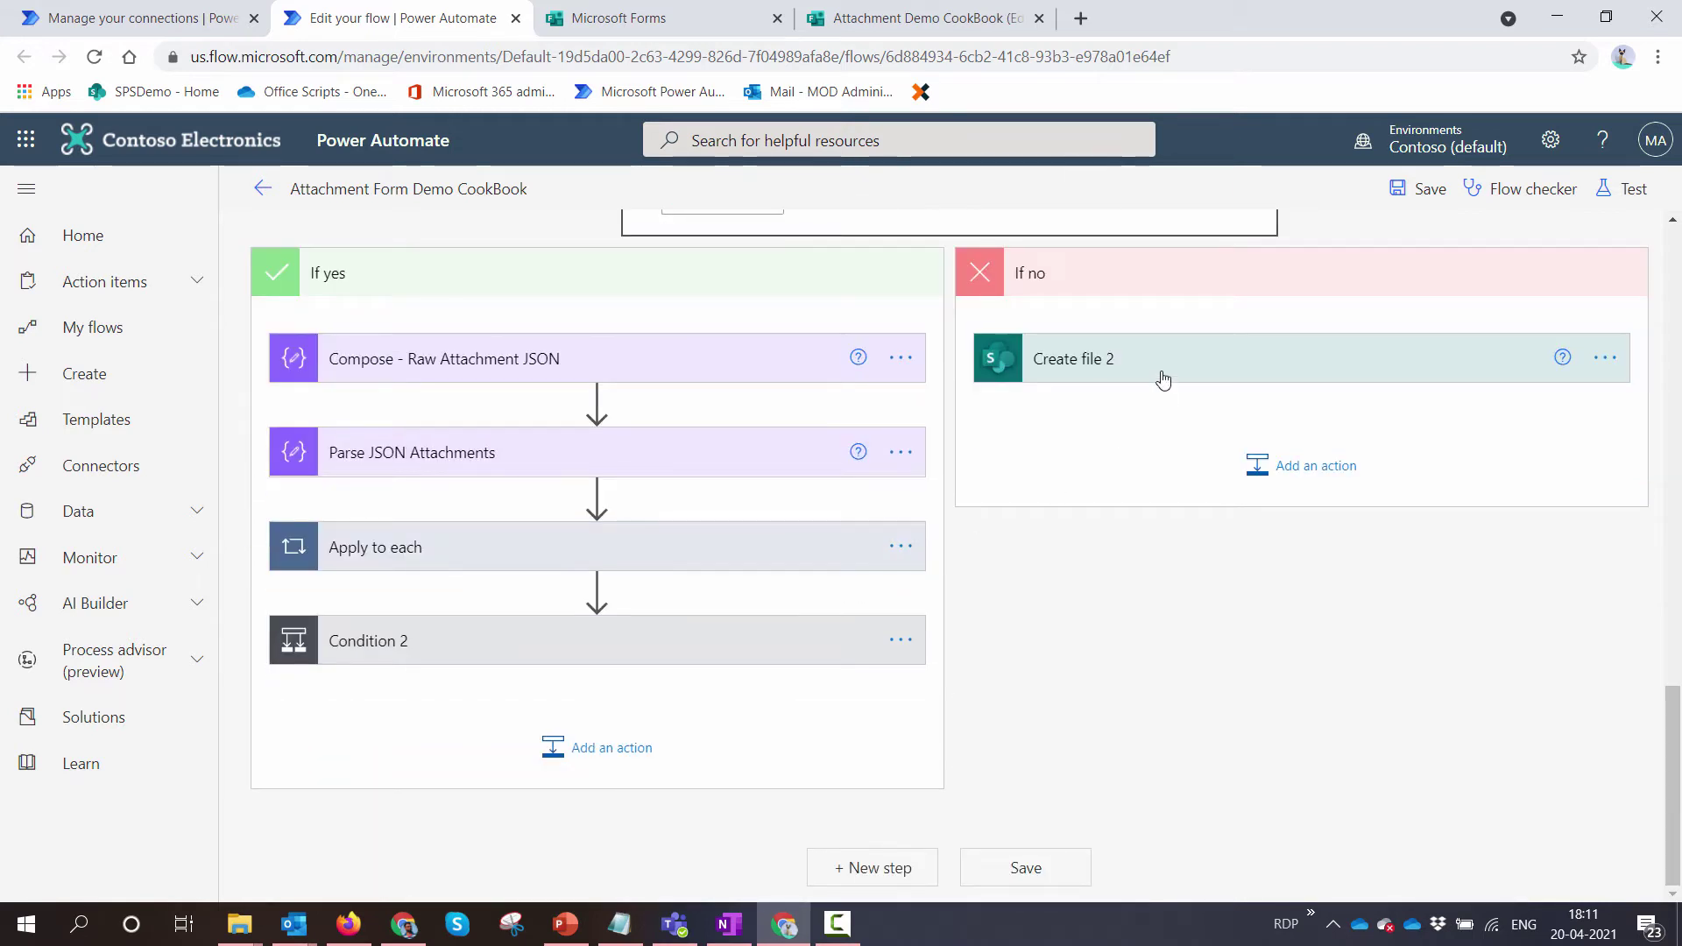
pyautogui.click(1162, 379)
pyautogui.click(1581, 435)
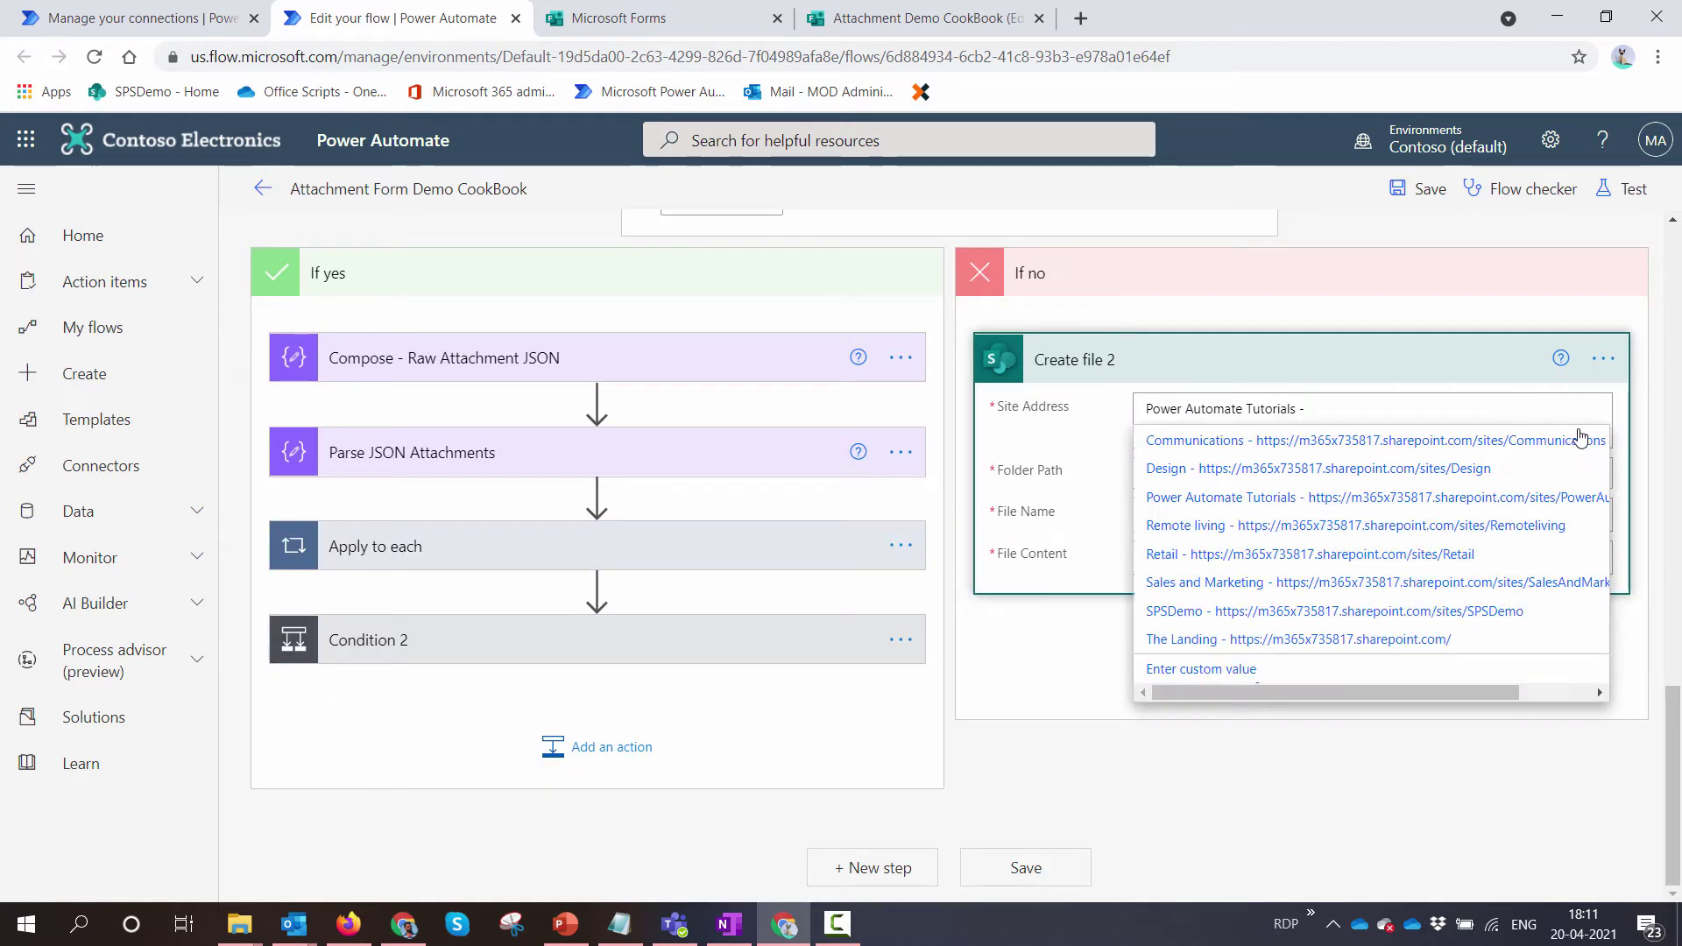
# Step: Set Create file 2's site to SPSDemo and its folder to Shared Documents
pyautogui.click(1489, 611)
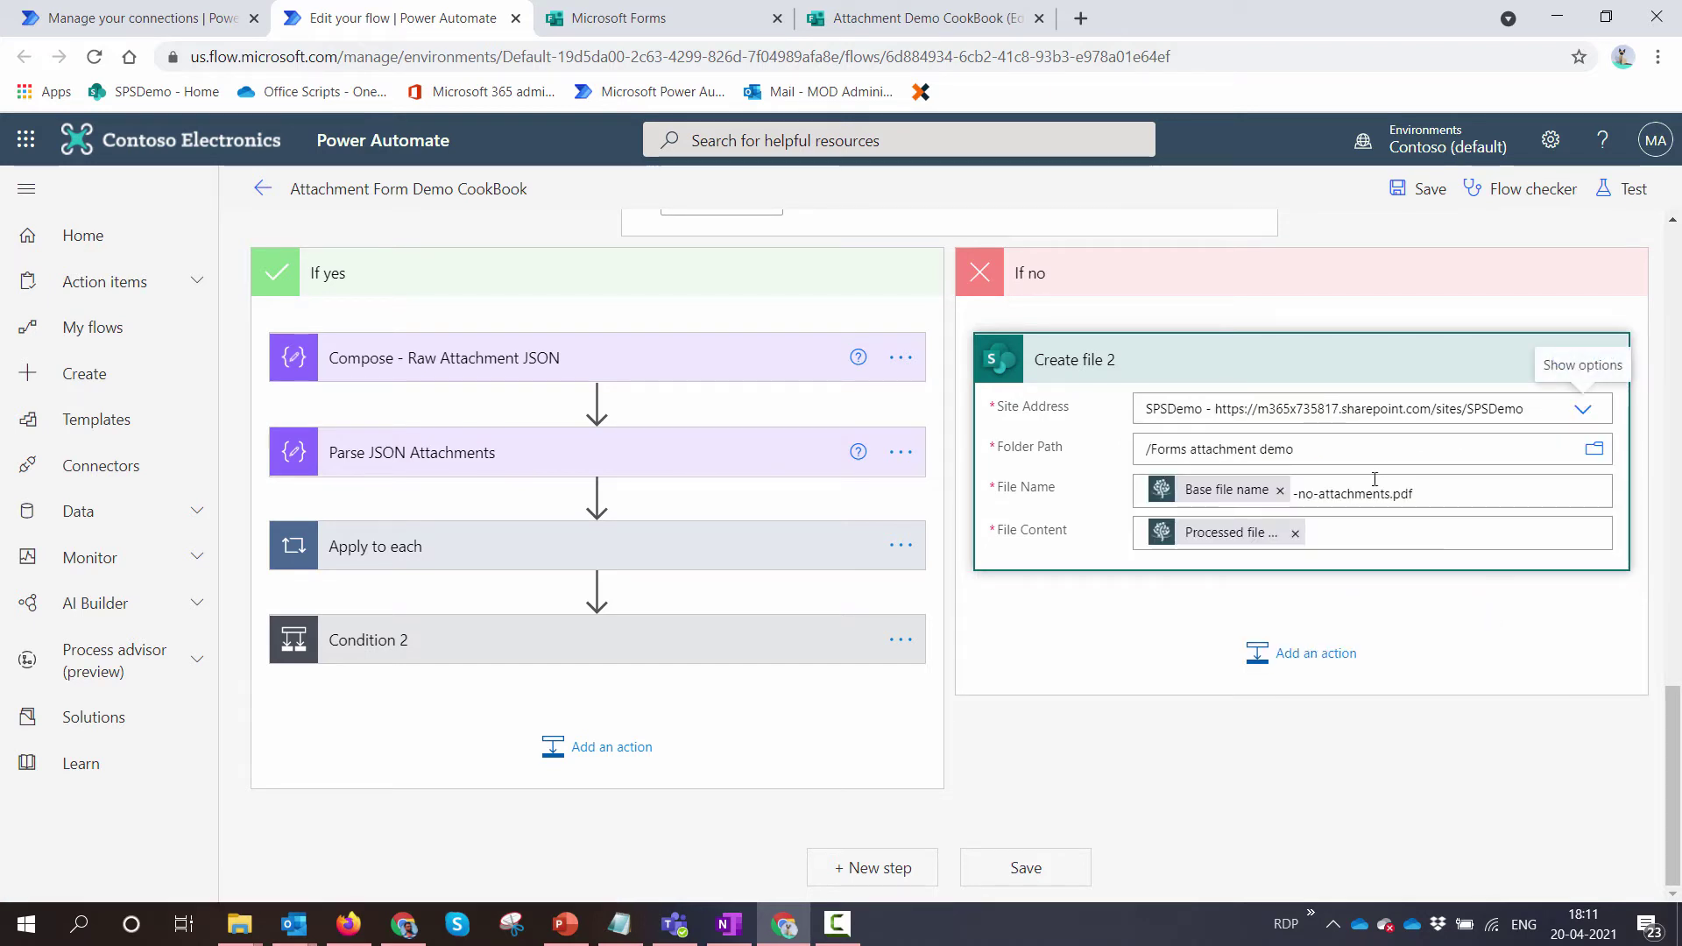
pyautogui.click(1595, 454)
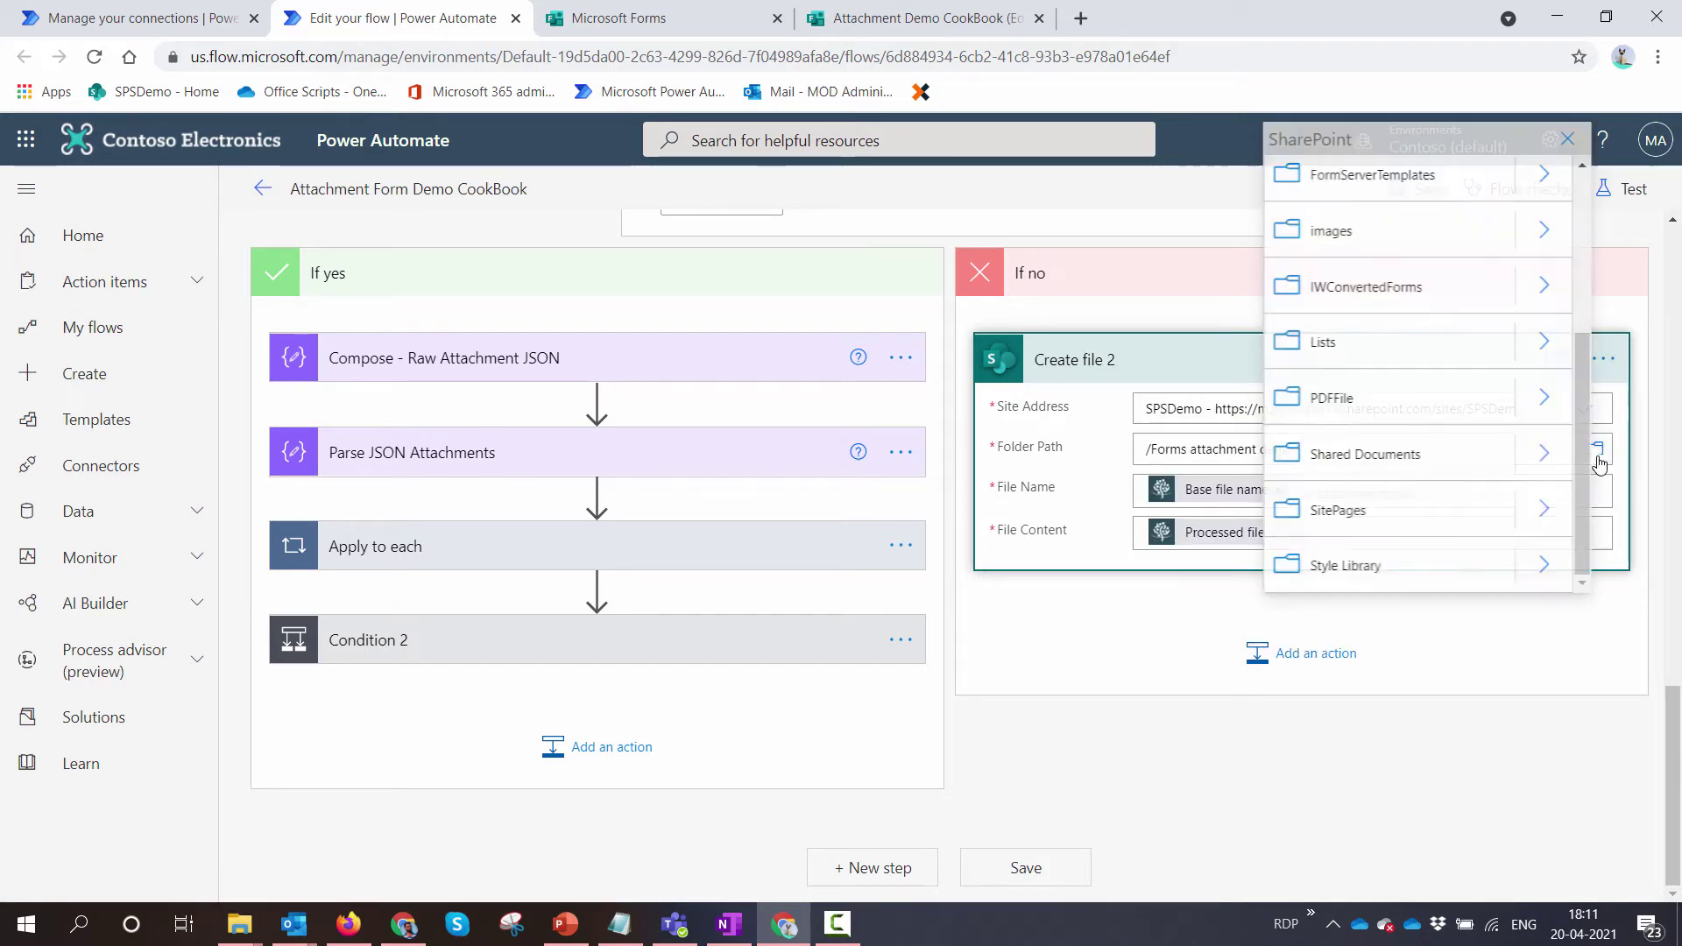
pyautogui.scroll(3, 1422, 367)
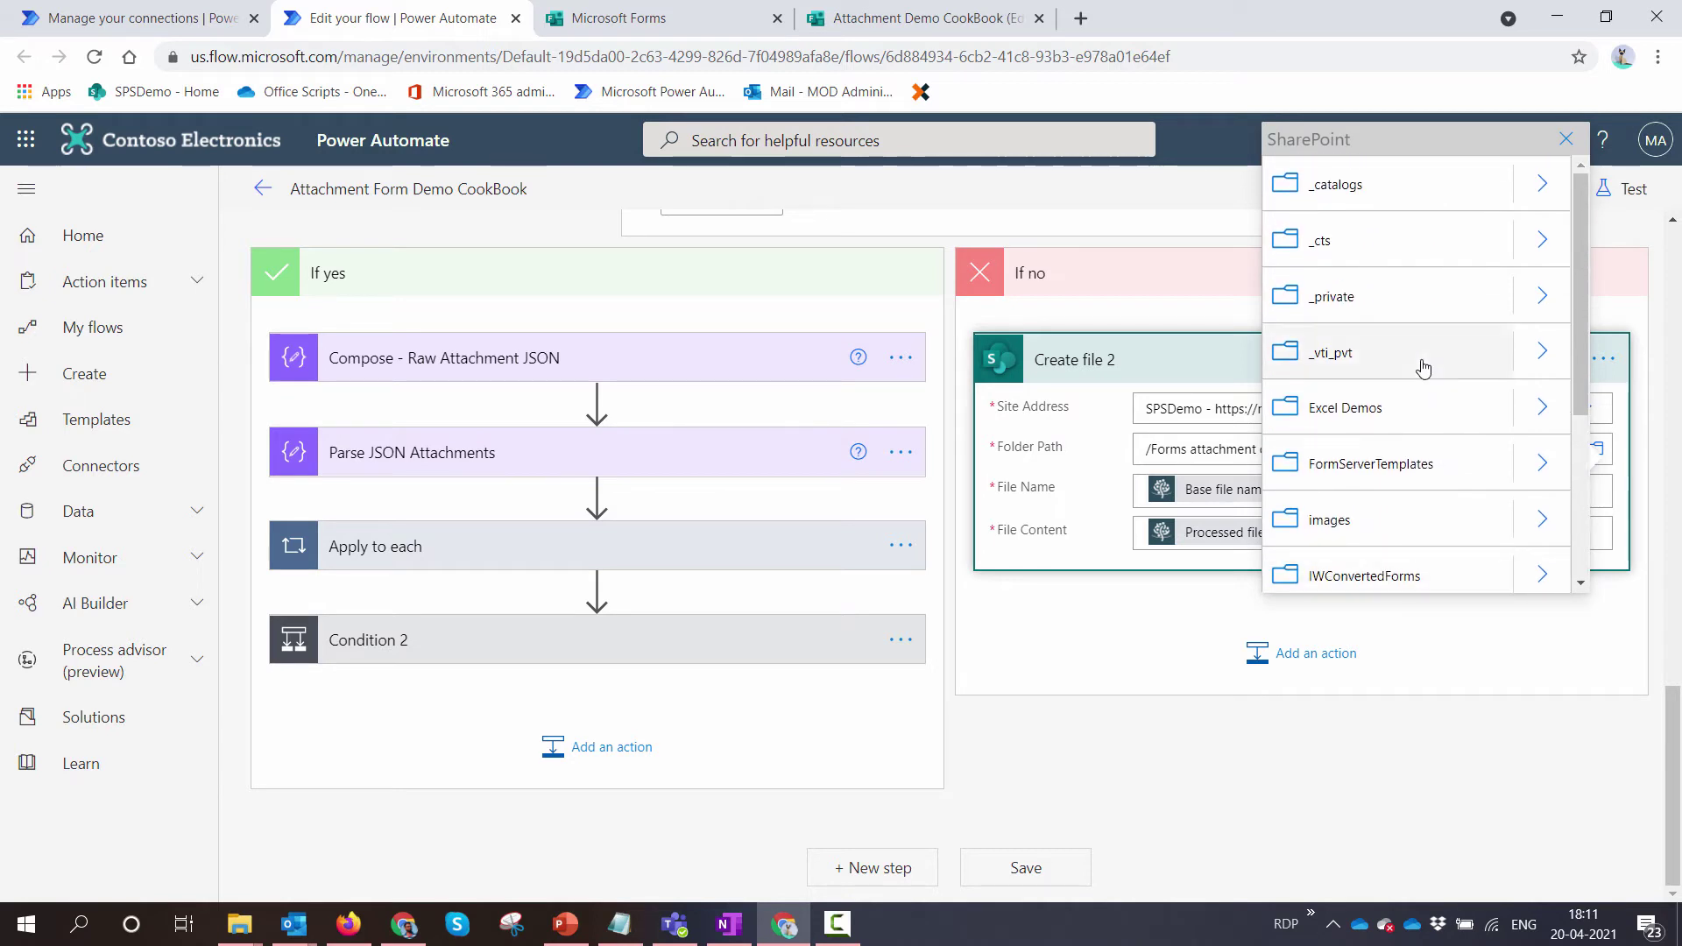
pyautogui.scroll(-3, 1423, 377)
pyautogui.click(1401, 453)
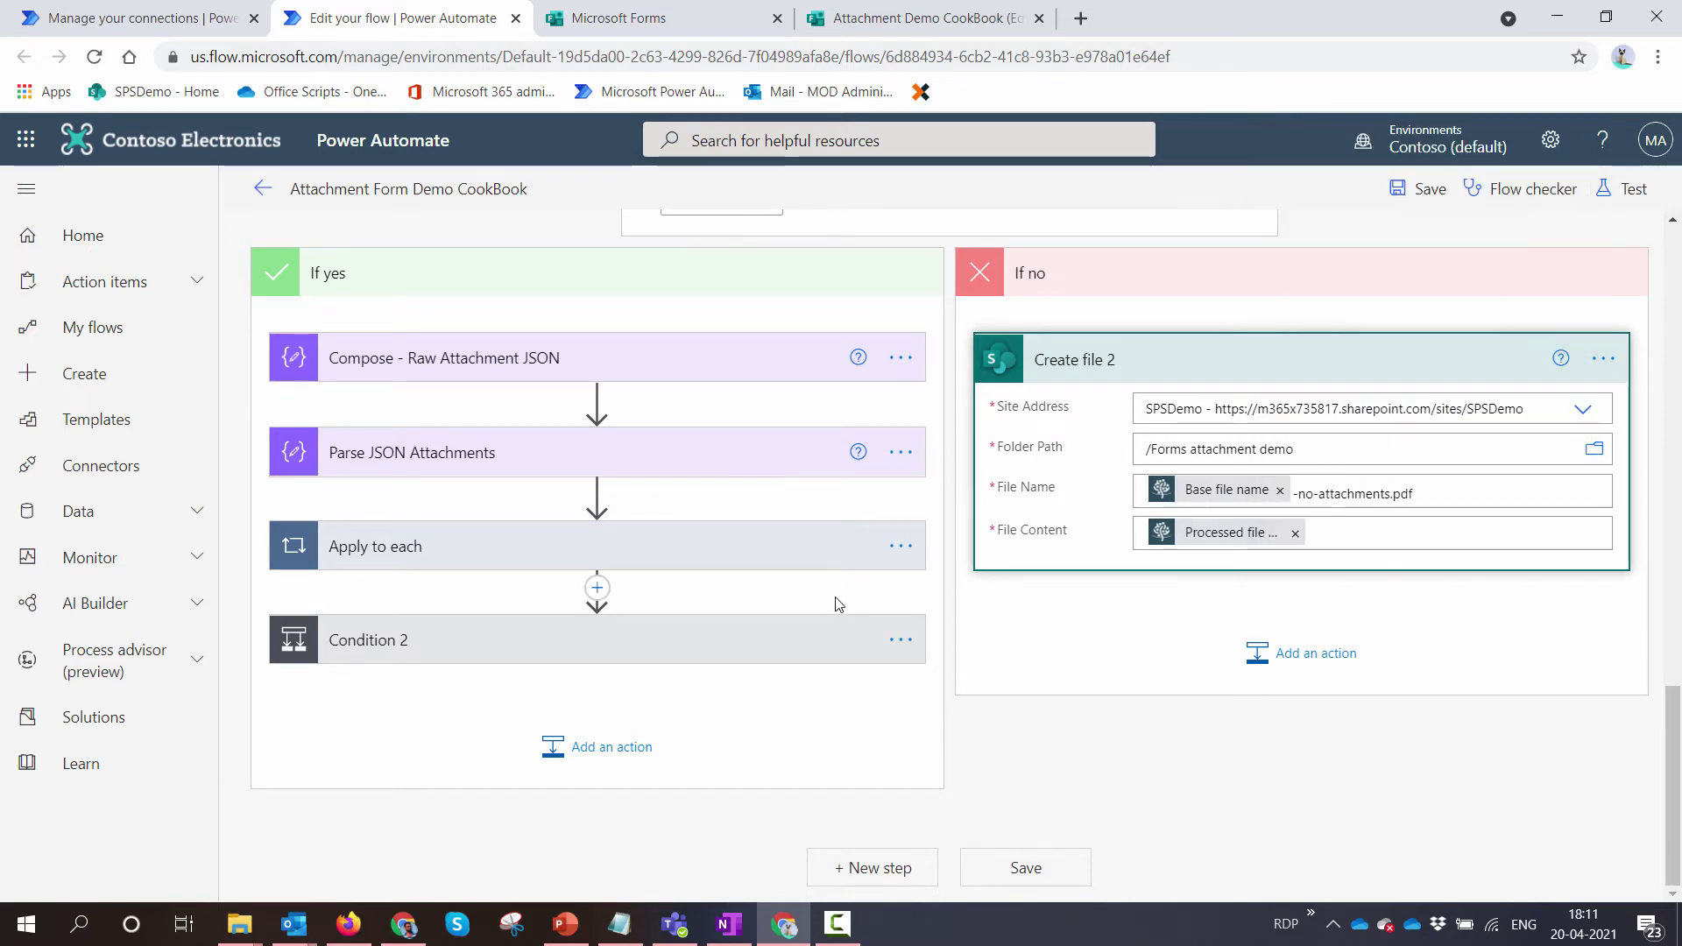
# Step: Expand Apply to each, Get file content and Condition 2 to review their branches
pyautogui.click(685, 561)
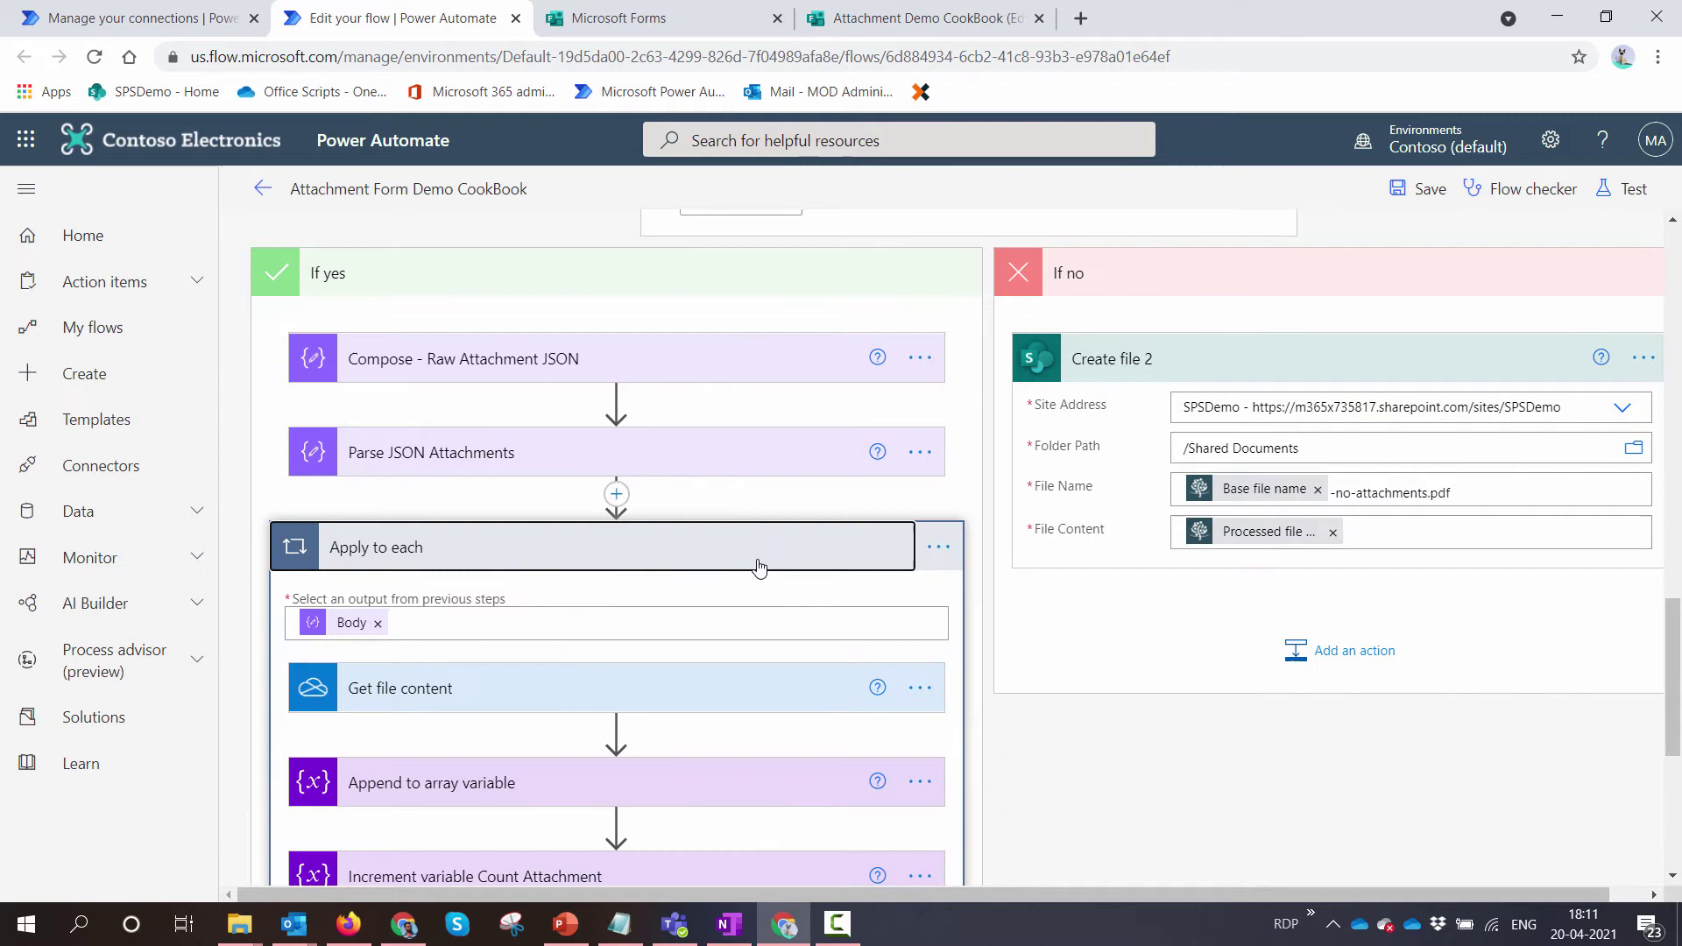
pyautogui.scroll(-3, 770, 570)
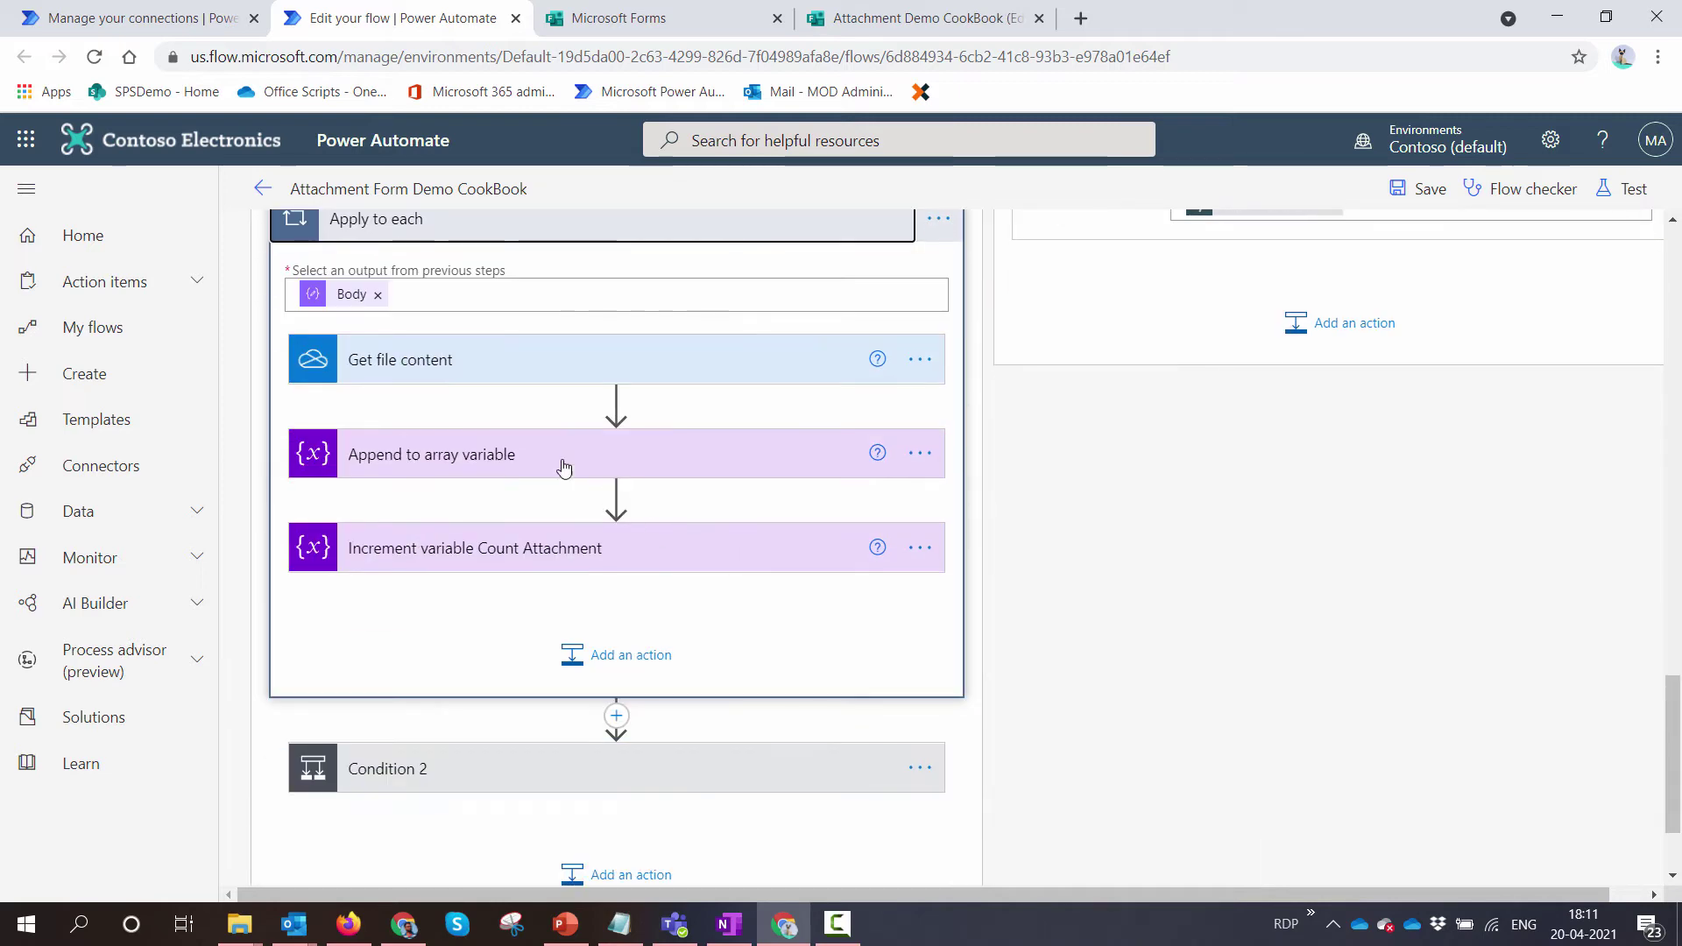
pyautogui.click(586, 372)
pyautogui.scroll(-3, 664, 481)
pyautogui.click(700, 634)
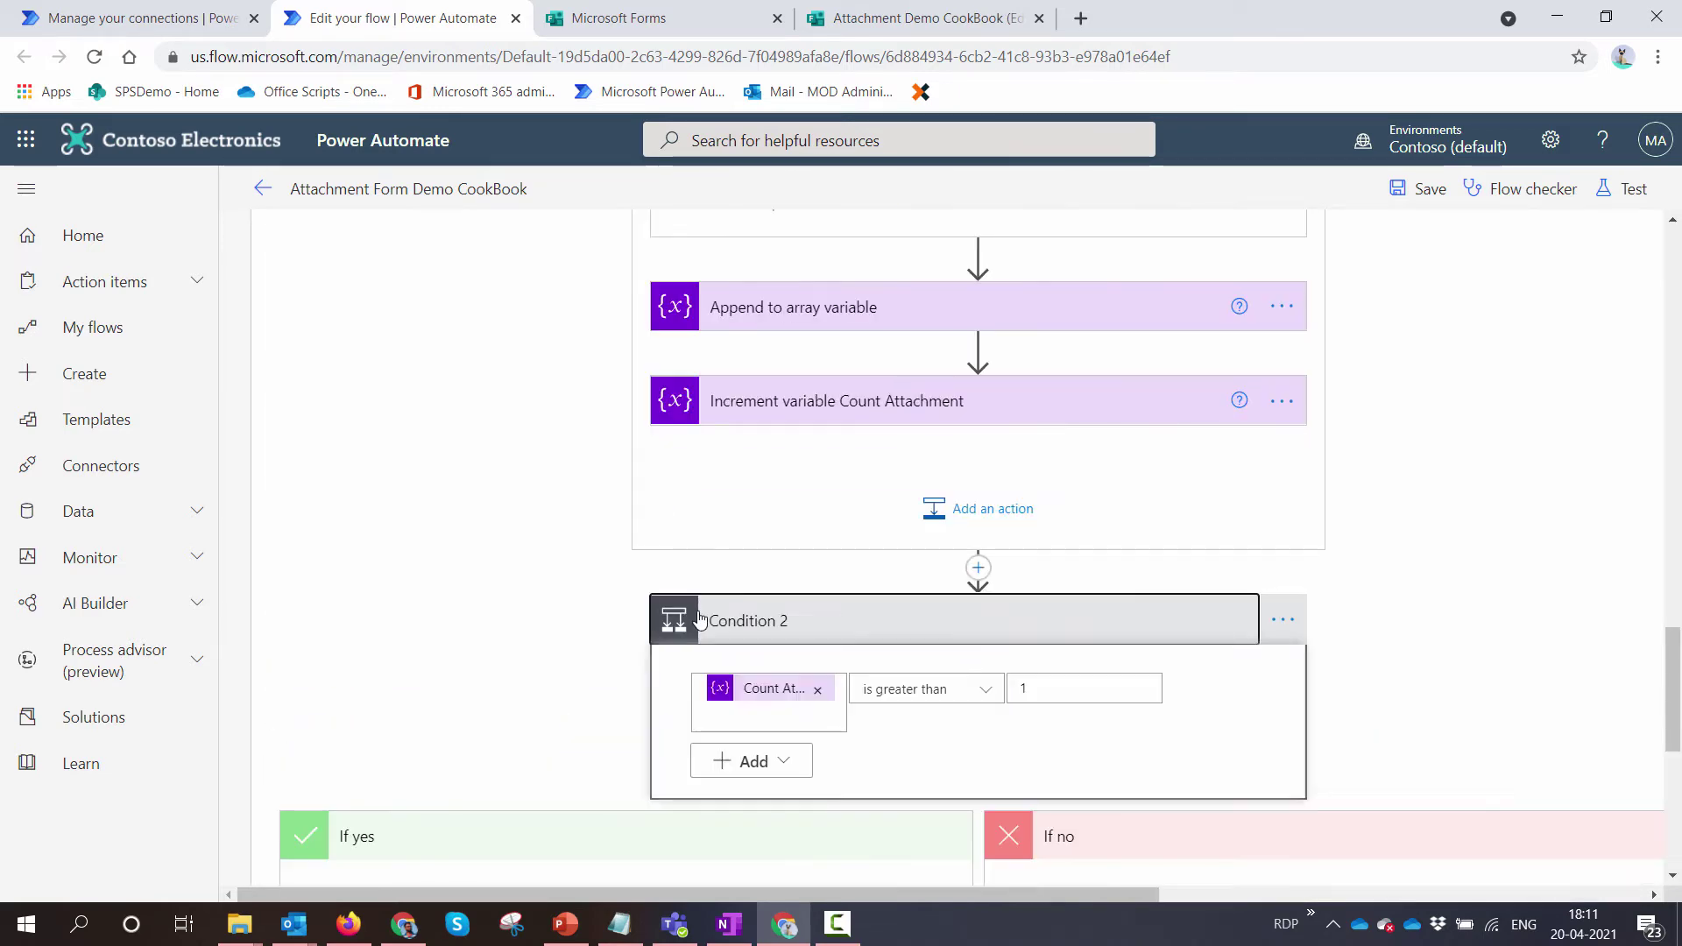
pyautogui.scroll(-5, 700, 613)
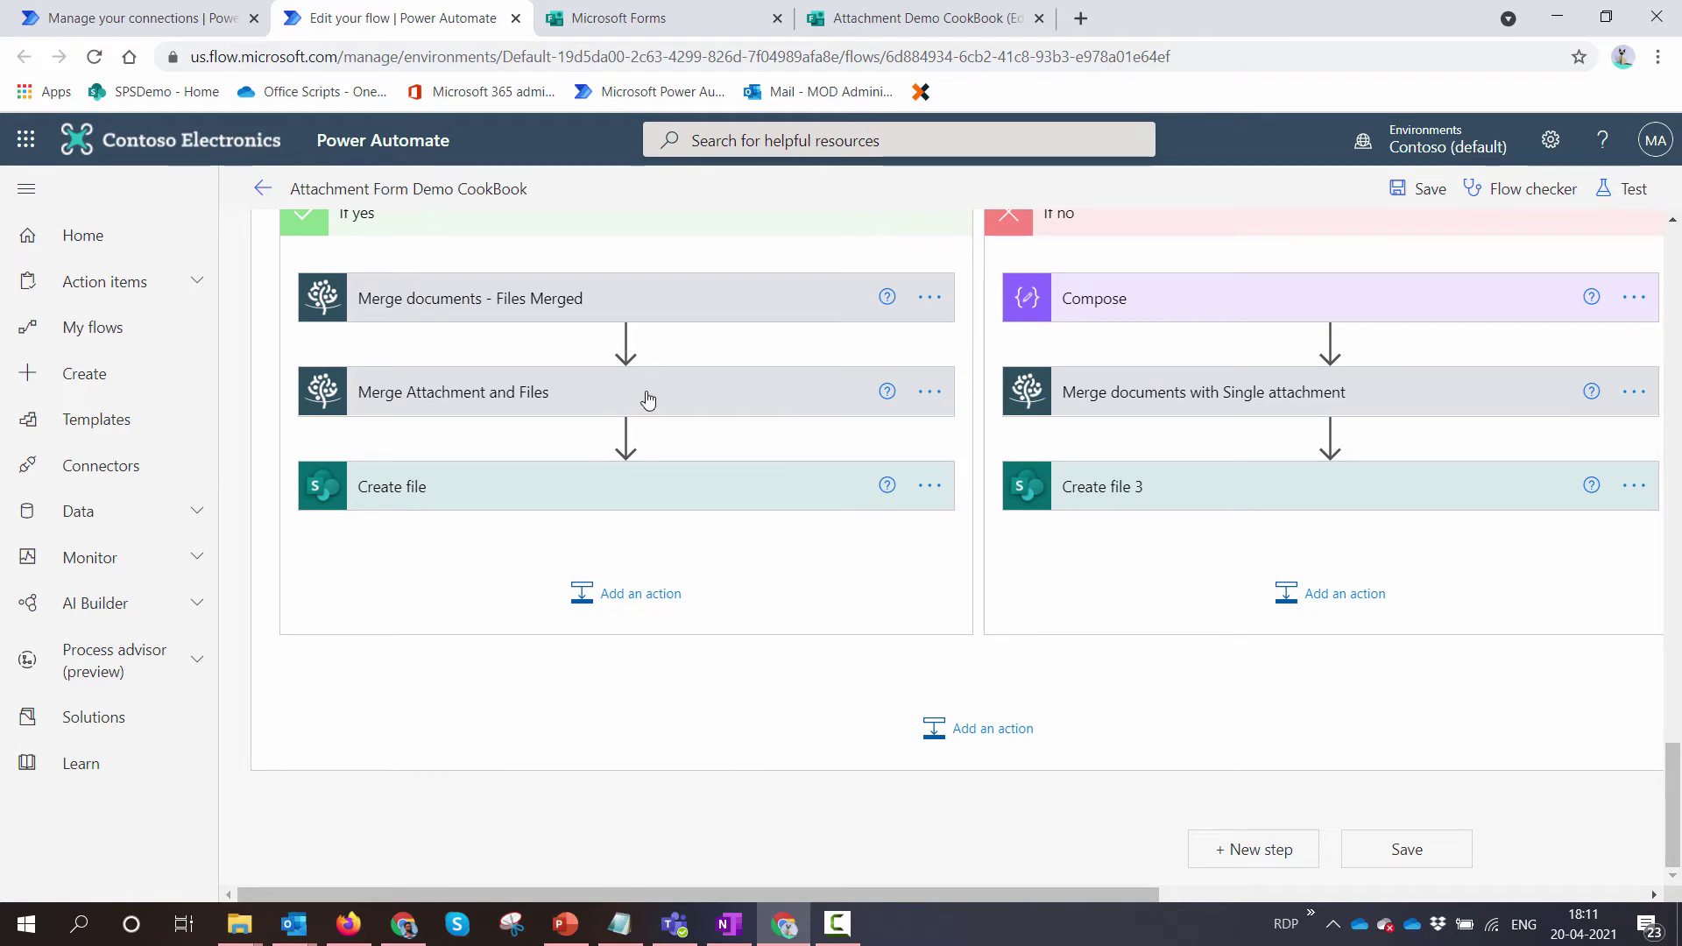
# Step: In the yes-branch Create file step, set Site Address to SPSDemo and Folder Path to /Shared Documents
pyautogui.click(653, 315)
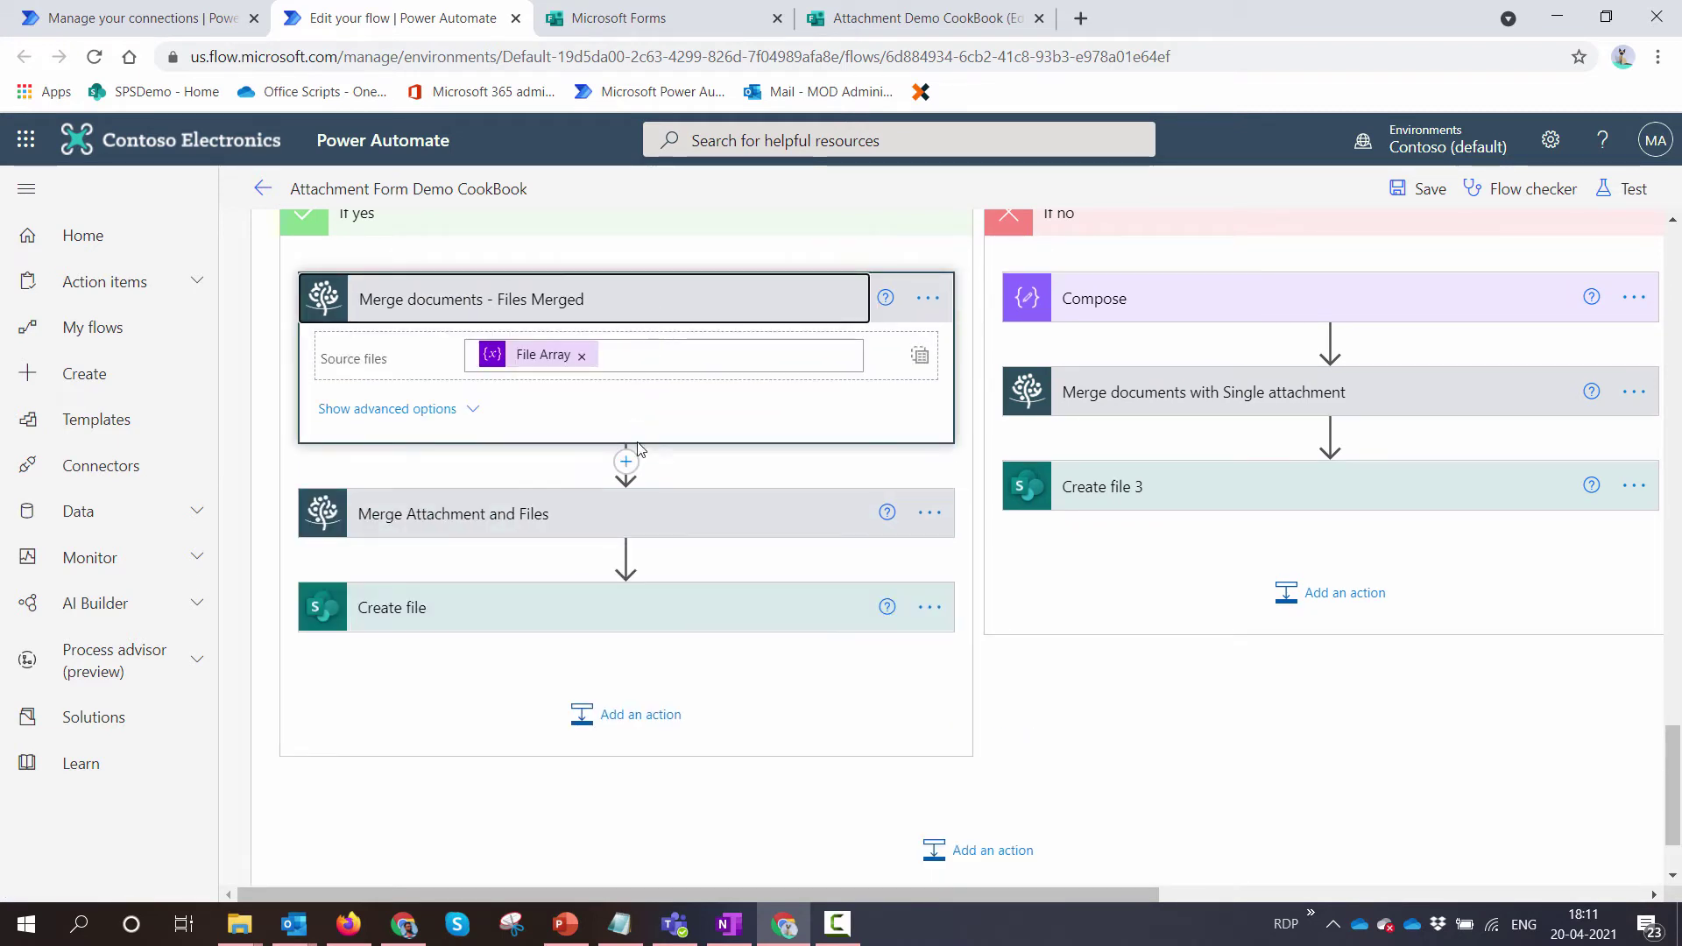
pyautogui.click(611, 488)
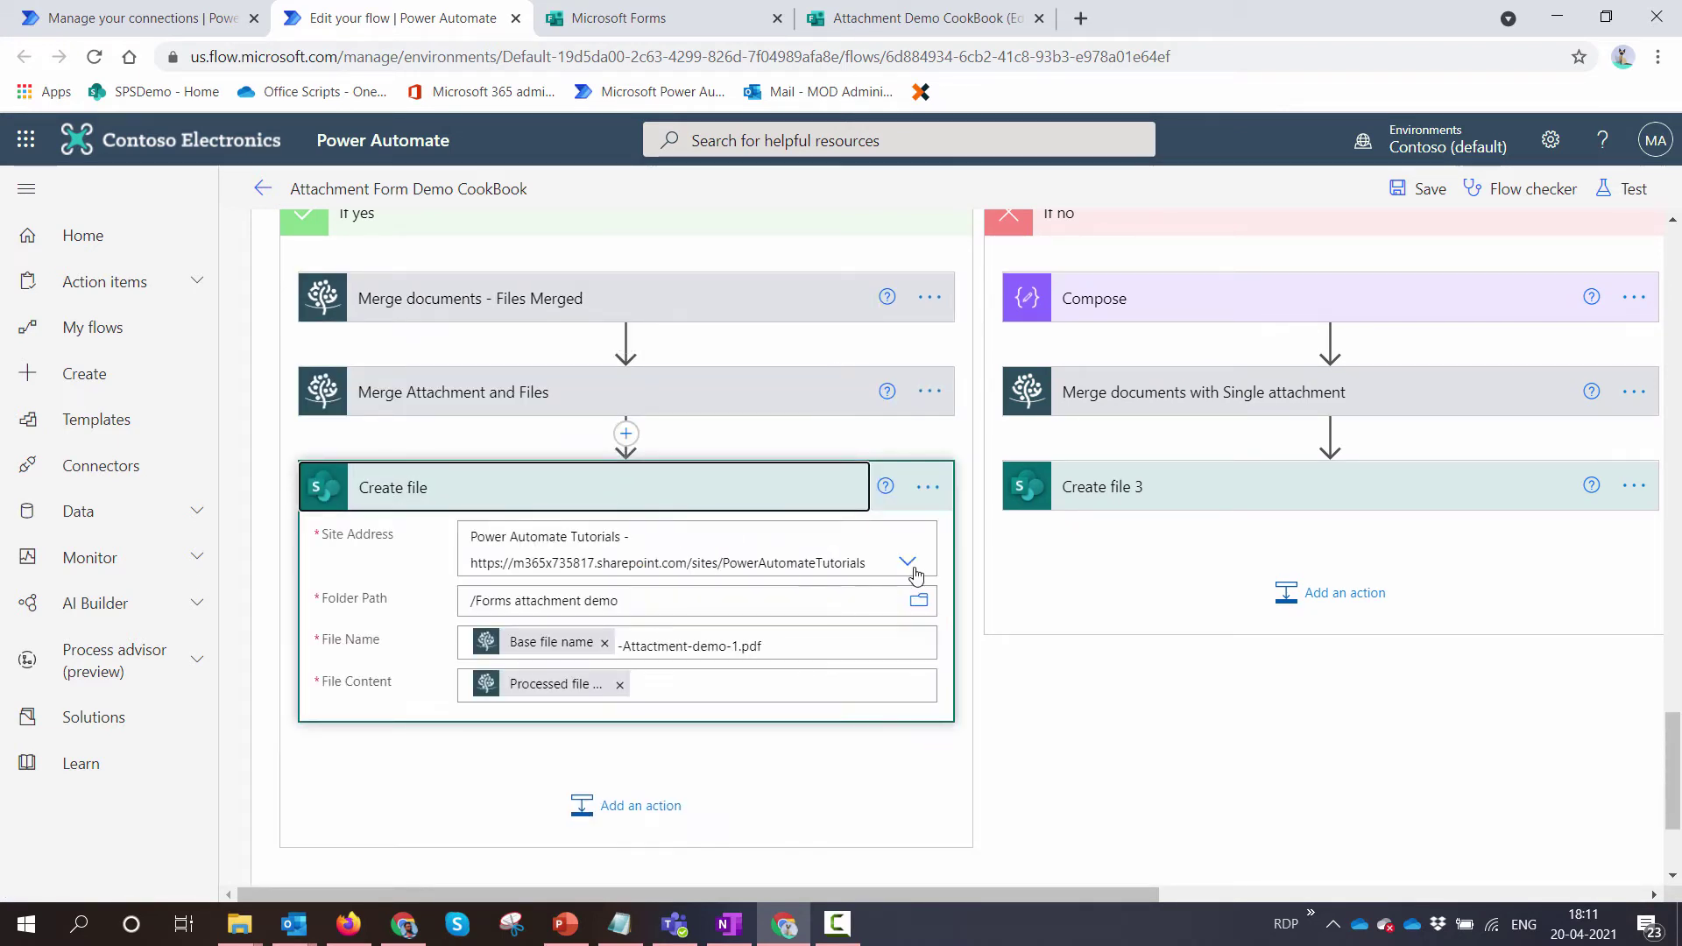
pyautogui.click(911, 568)
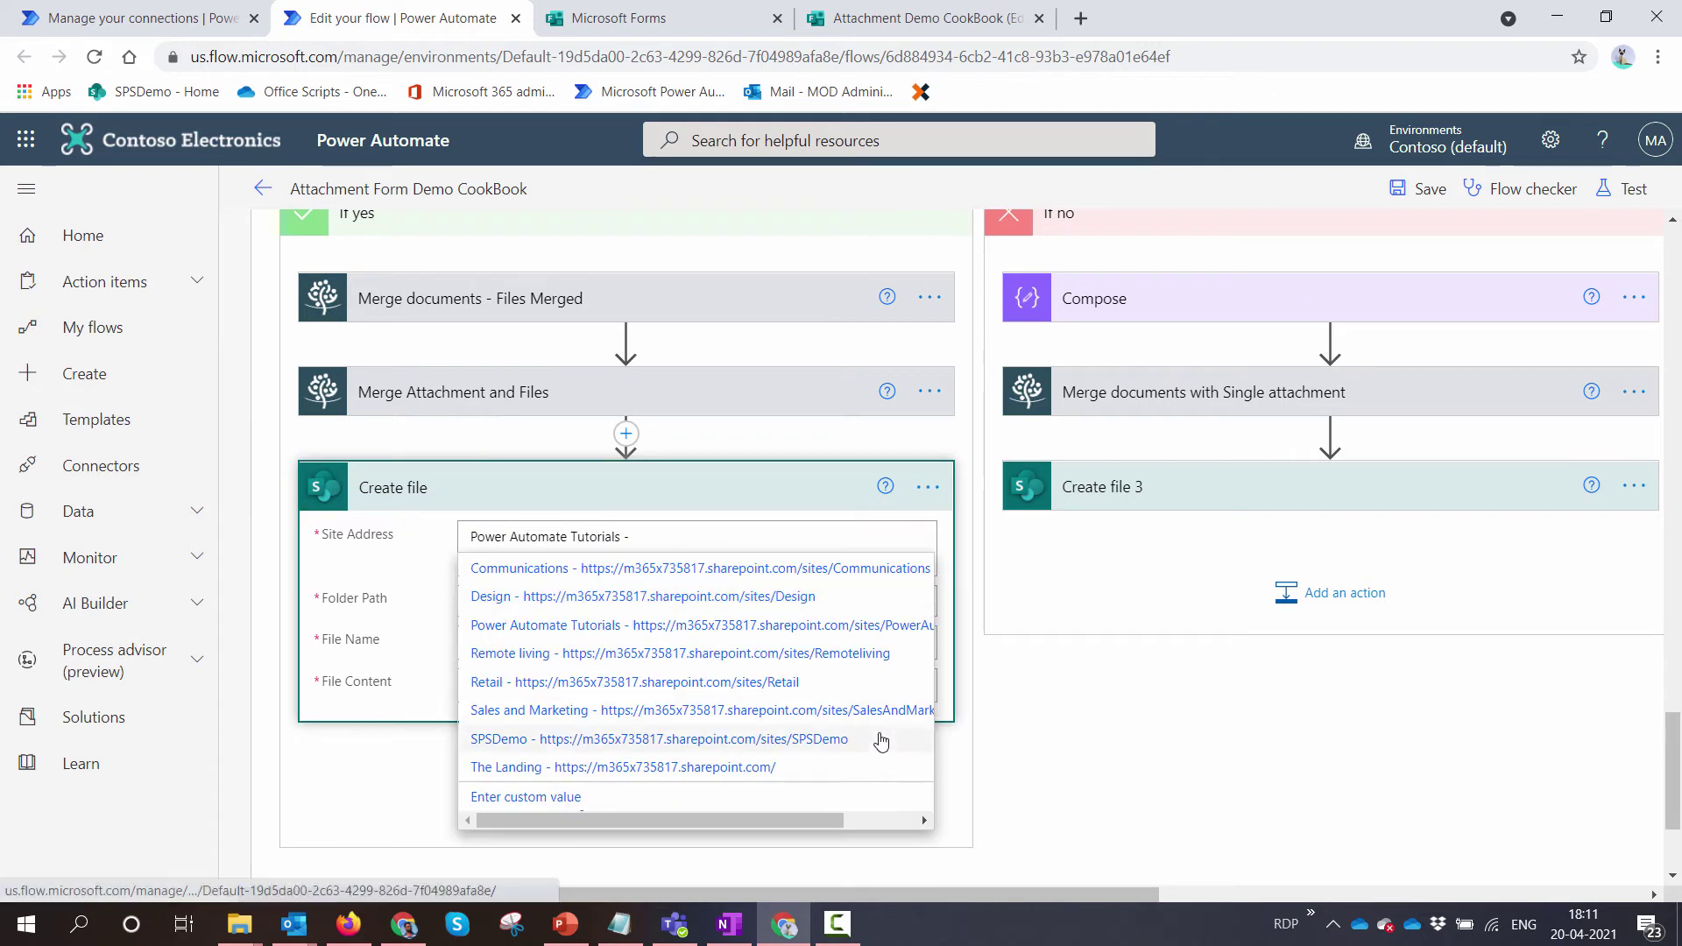
pyautogui.click(880, 739)
pyautogui.click(918, 580)
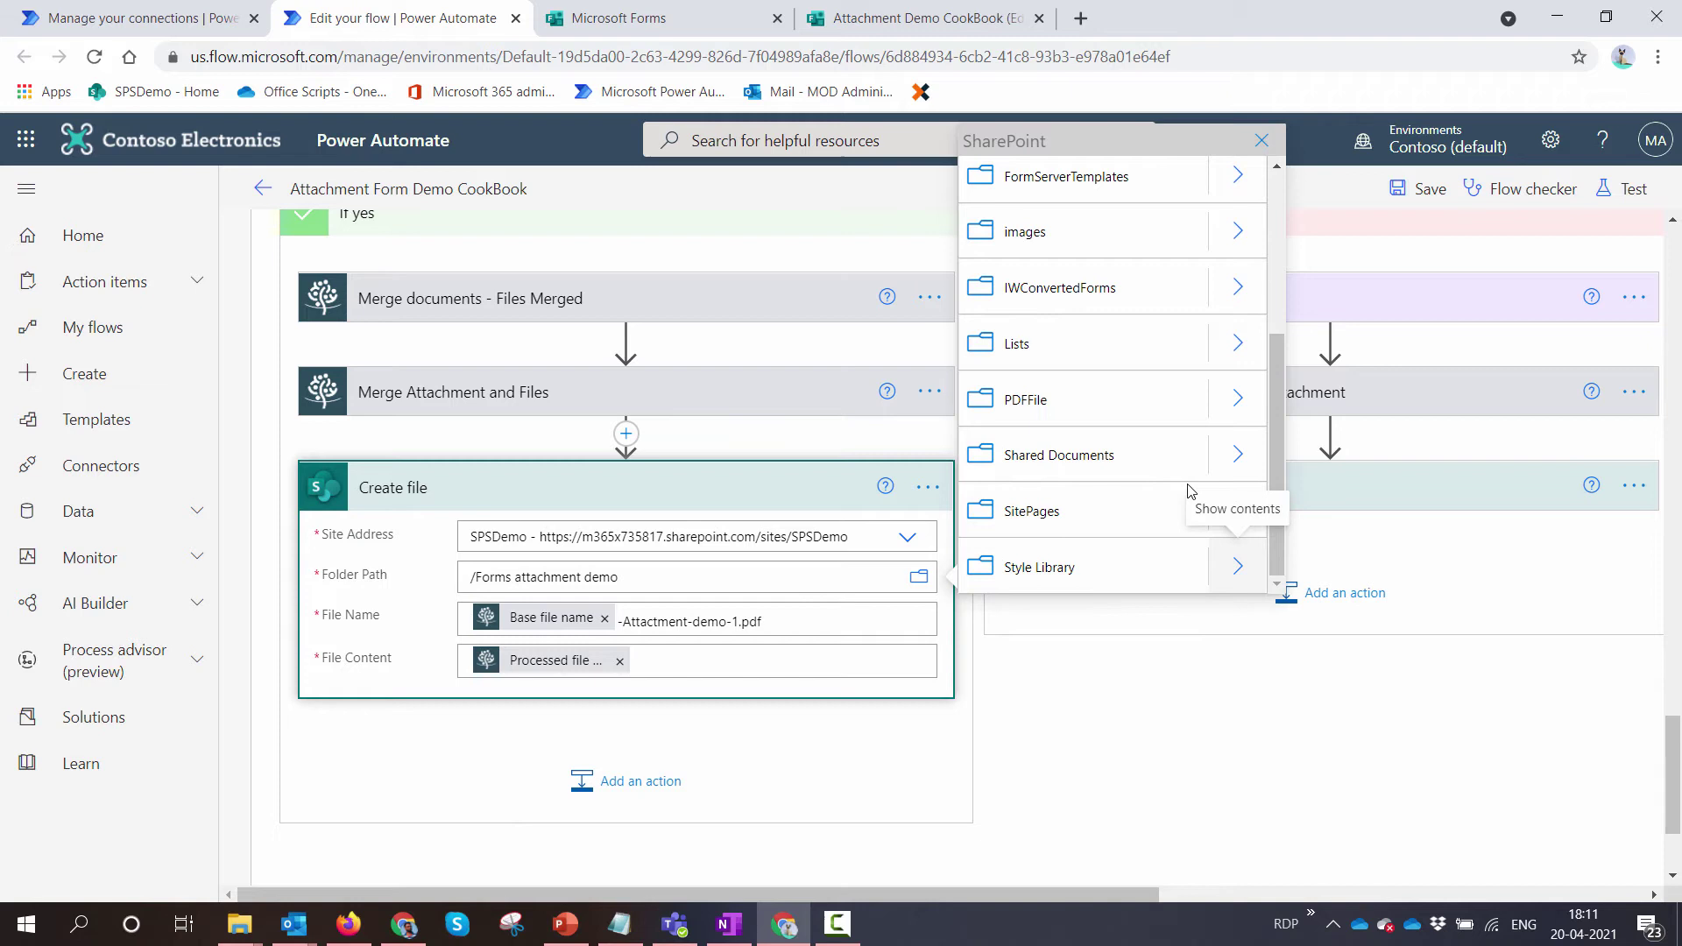
pyautogui.scroll(3, 1193, 353)
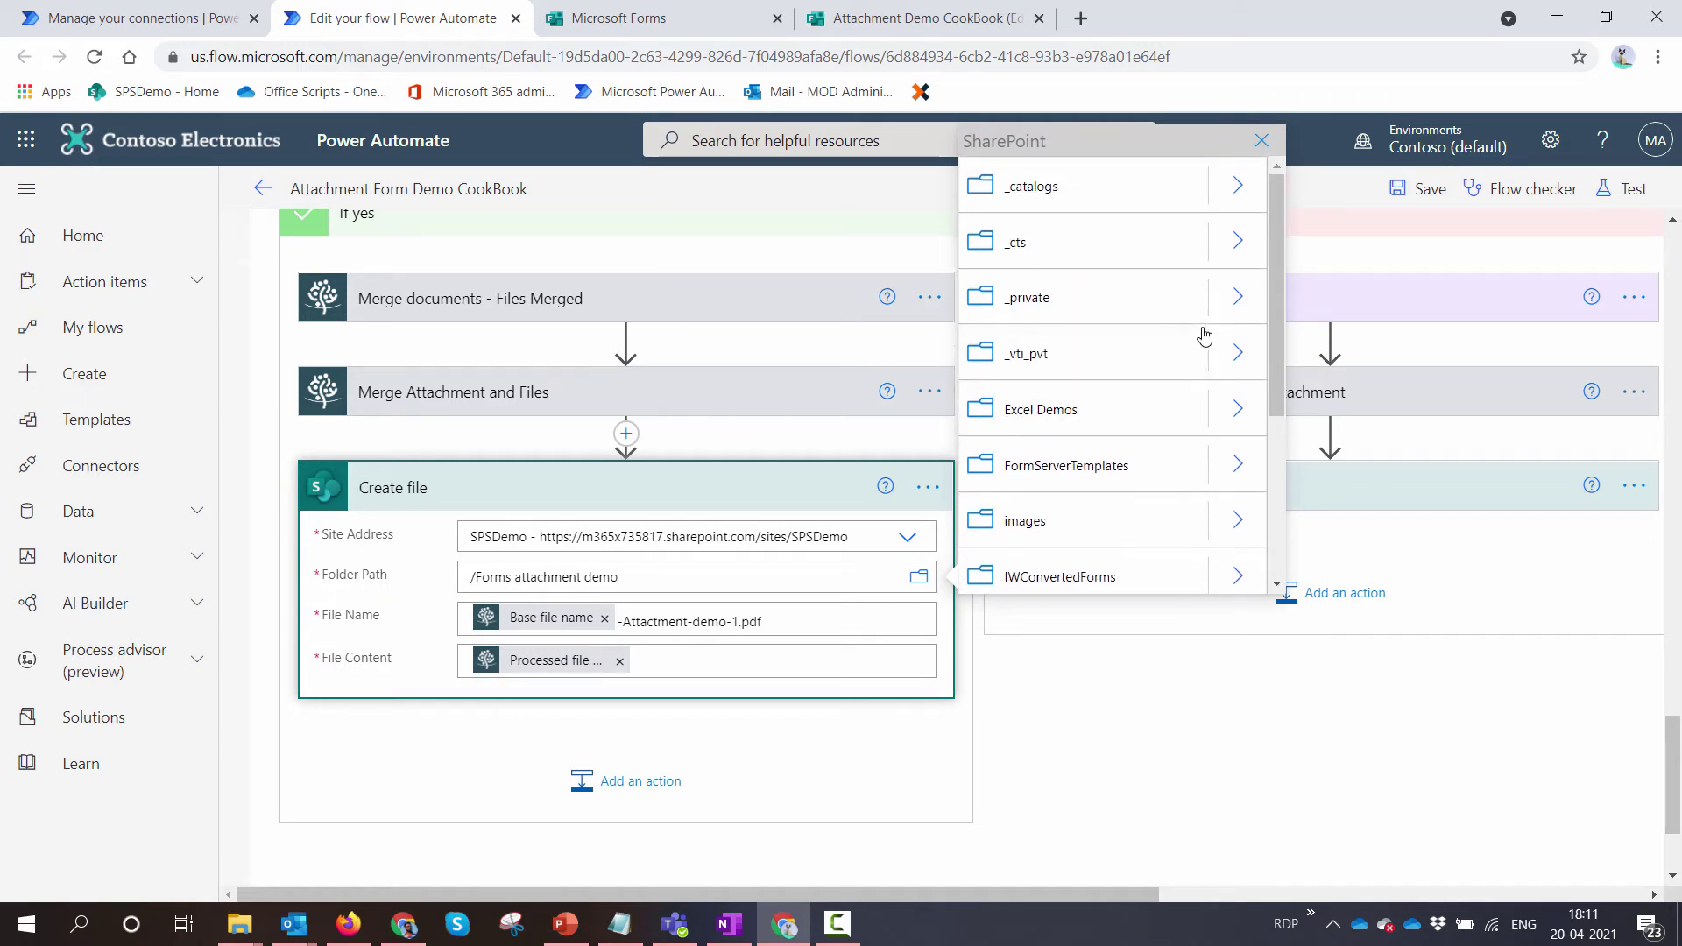
pyautogui.scroll(-3, 1073, 451)
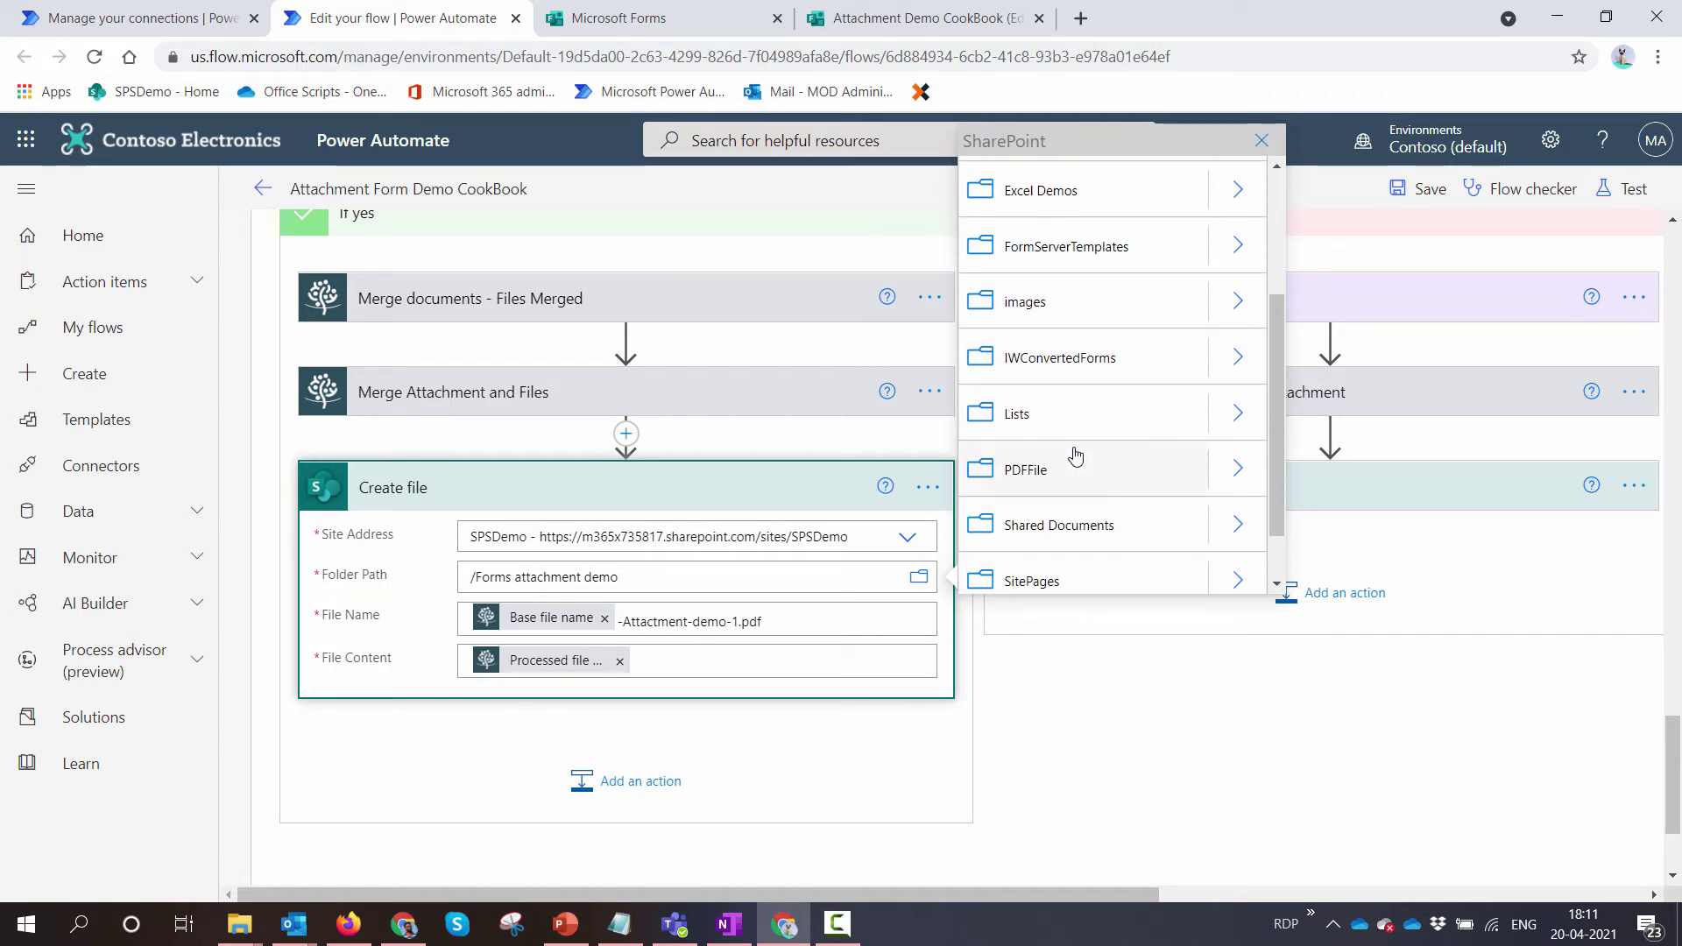
pyautogui.click(1081, 525)
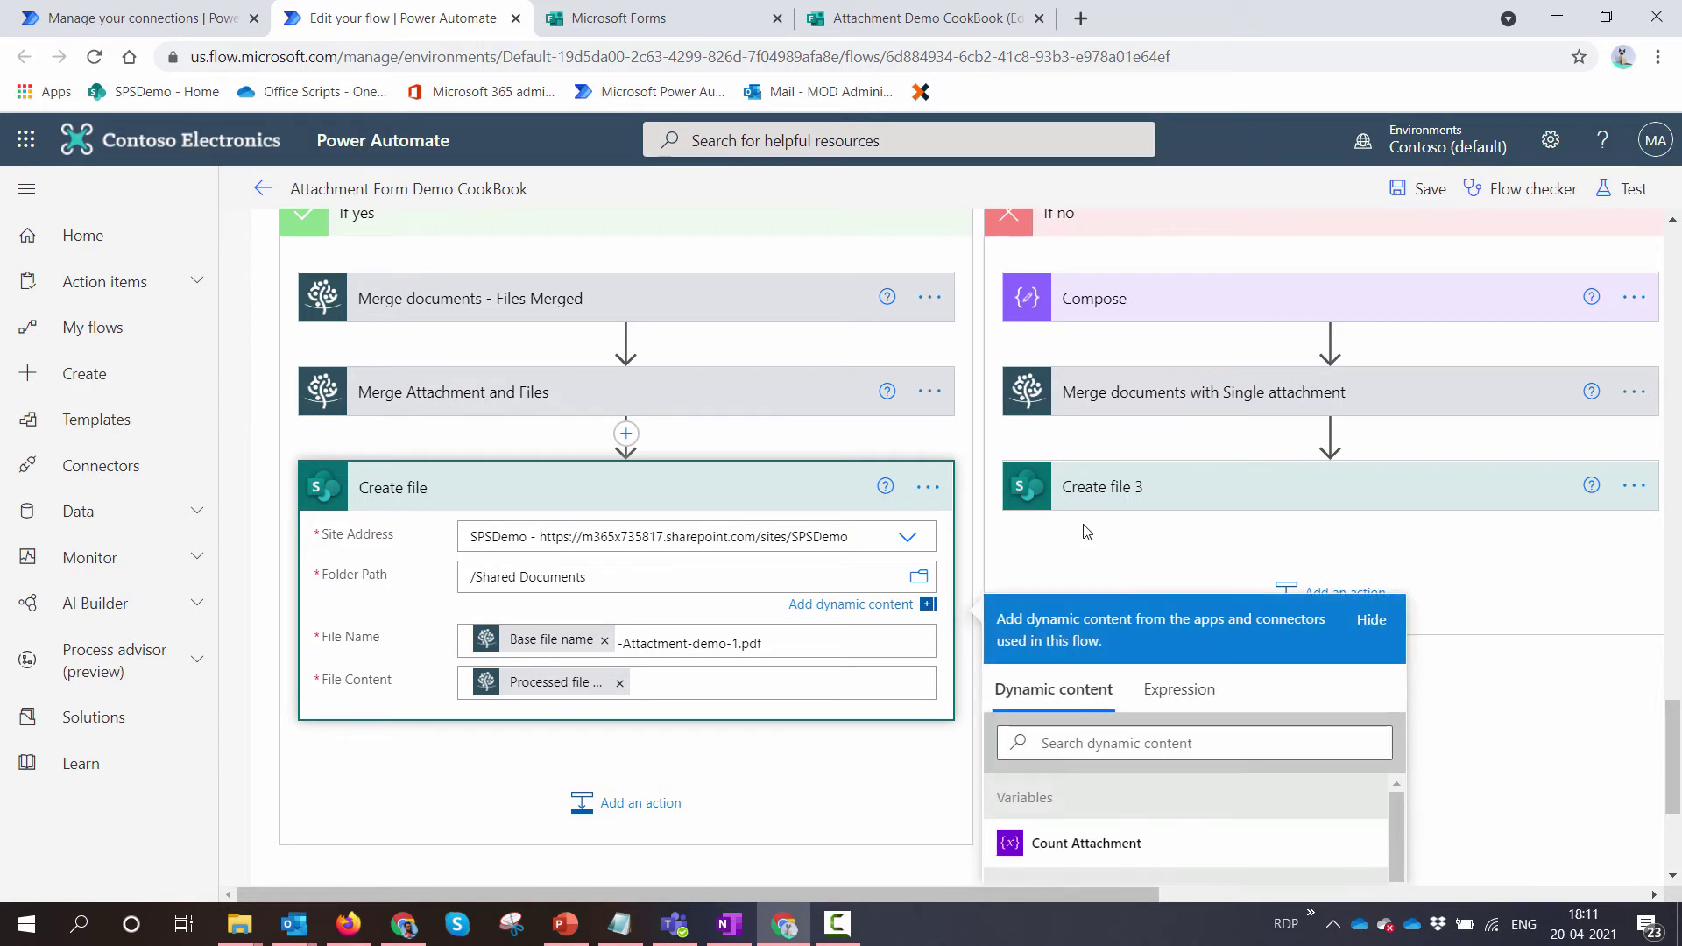
# Step: Set Create file 3's Site Address to SPSDemo, leaving its existing folder path unchanged
pyautogui.click(1323, 492)
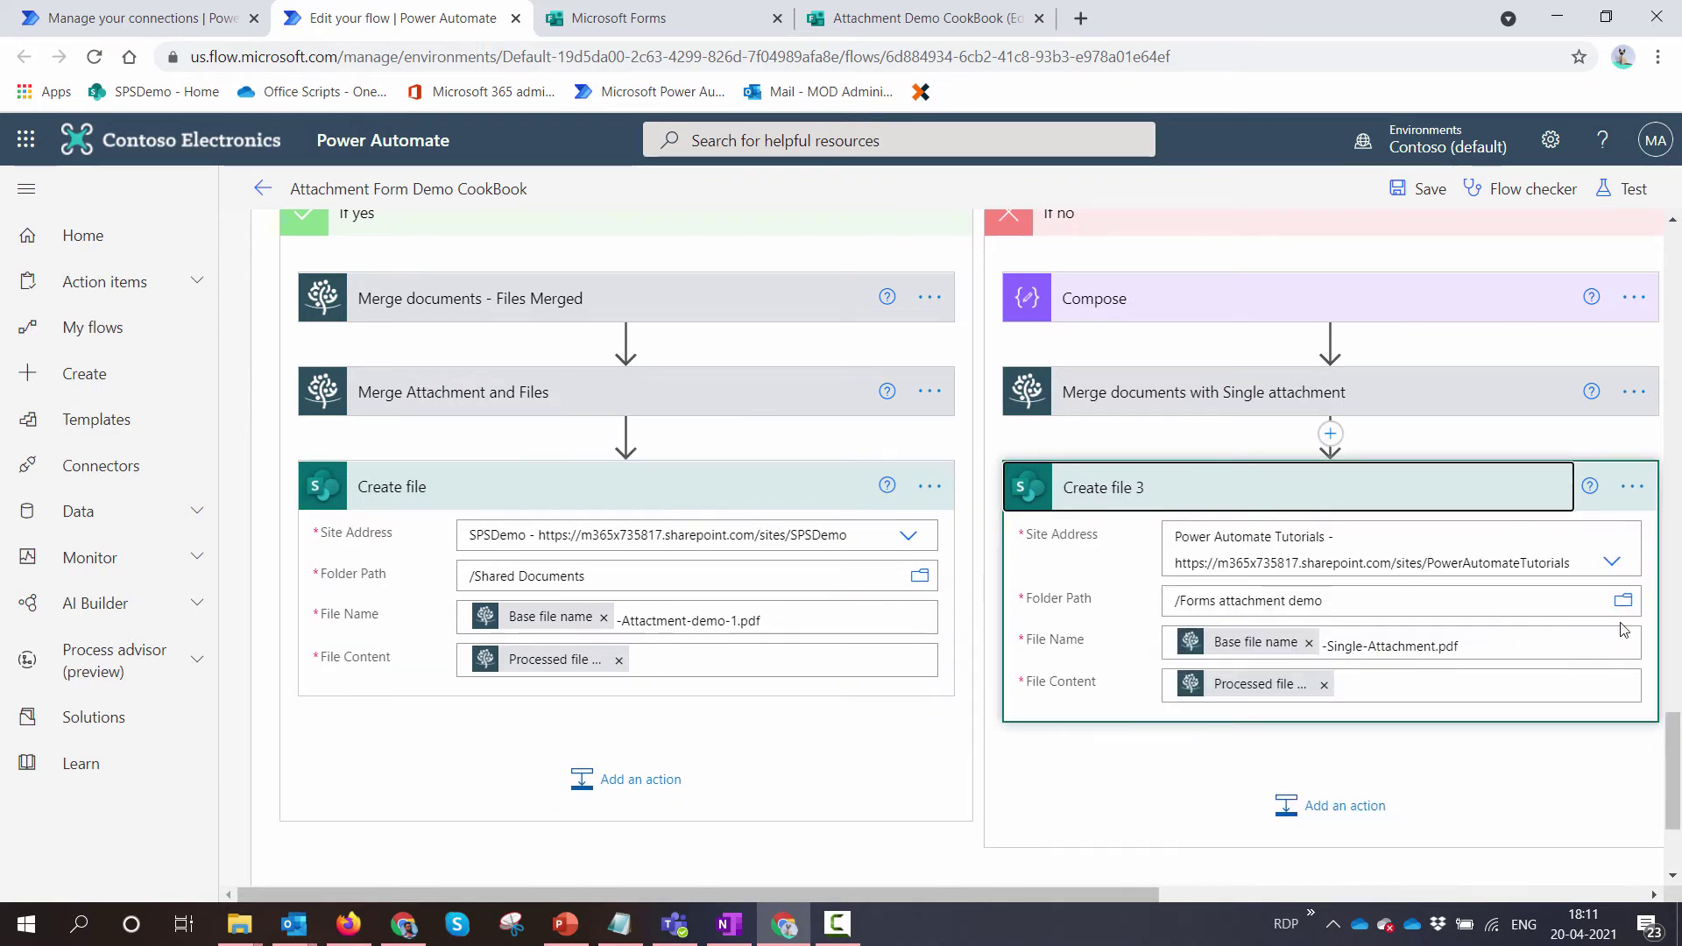
pyautogui.click(1616, 561)
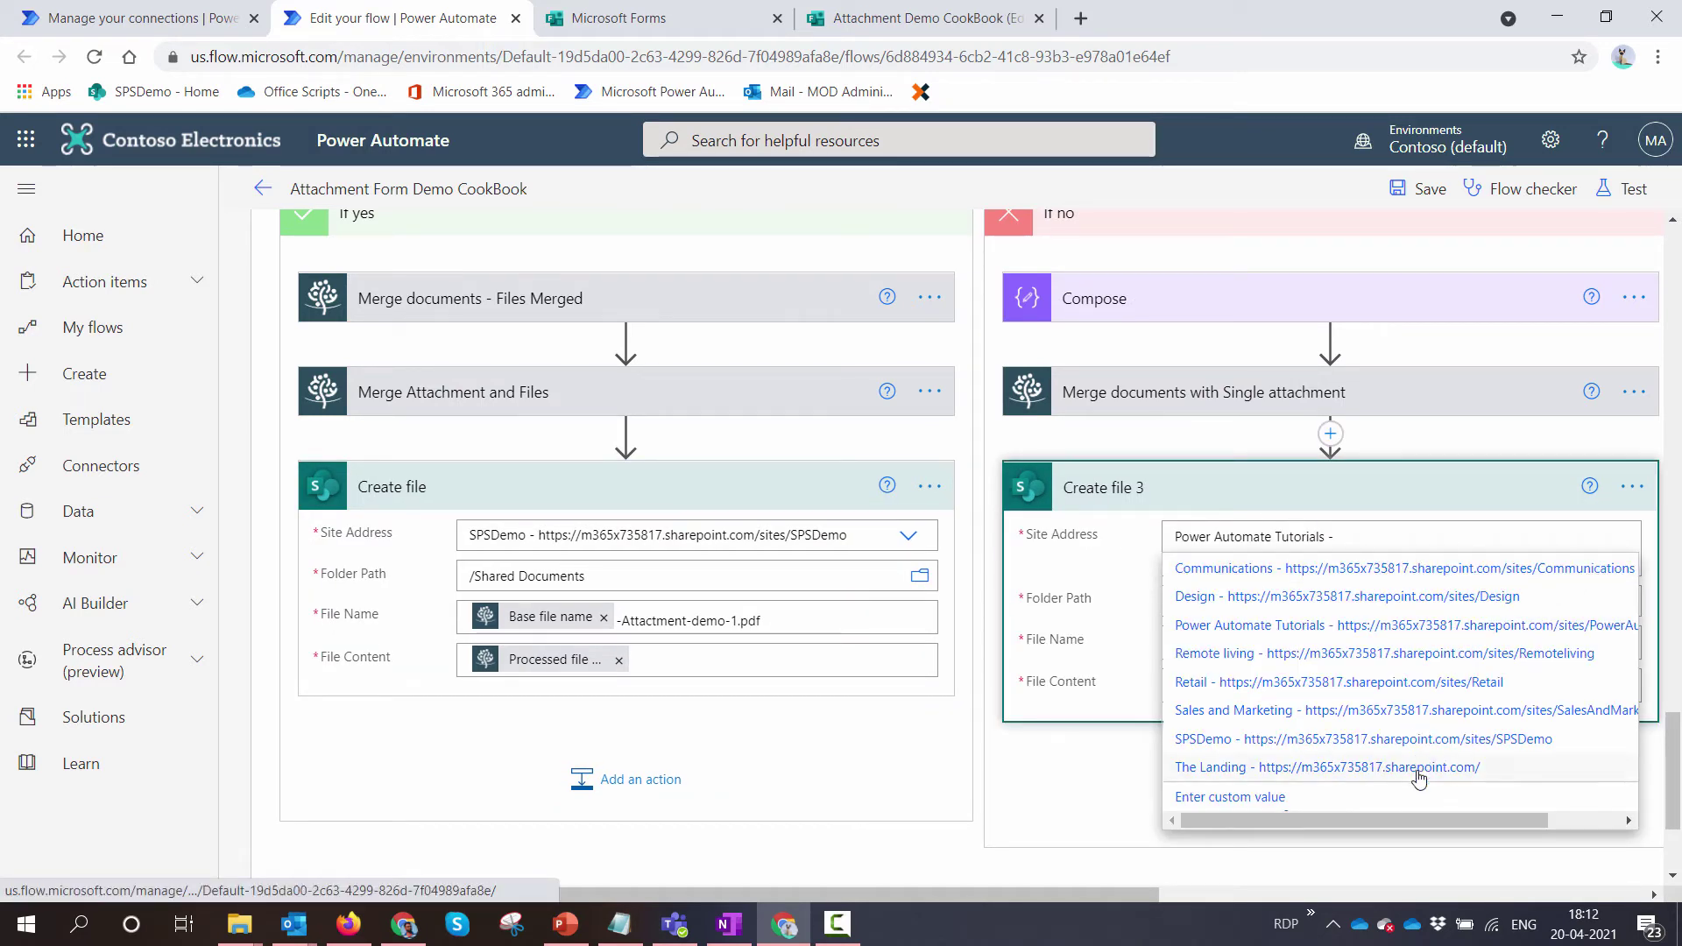
pyautogui.click(1366, 739)
pyautogui.click(1627, 576)
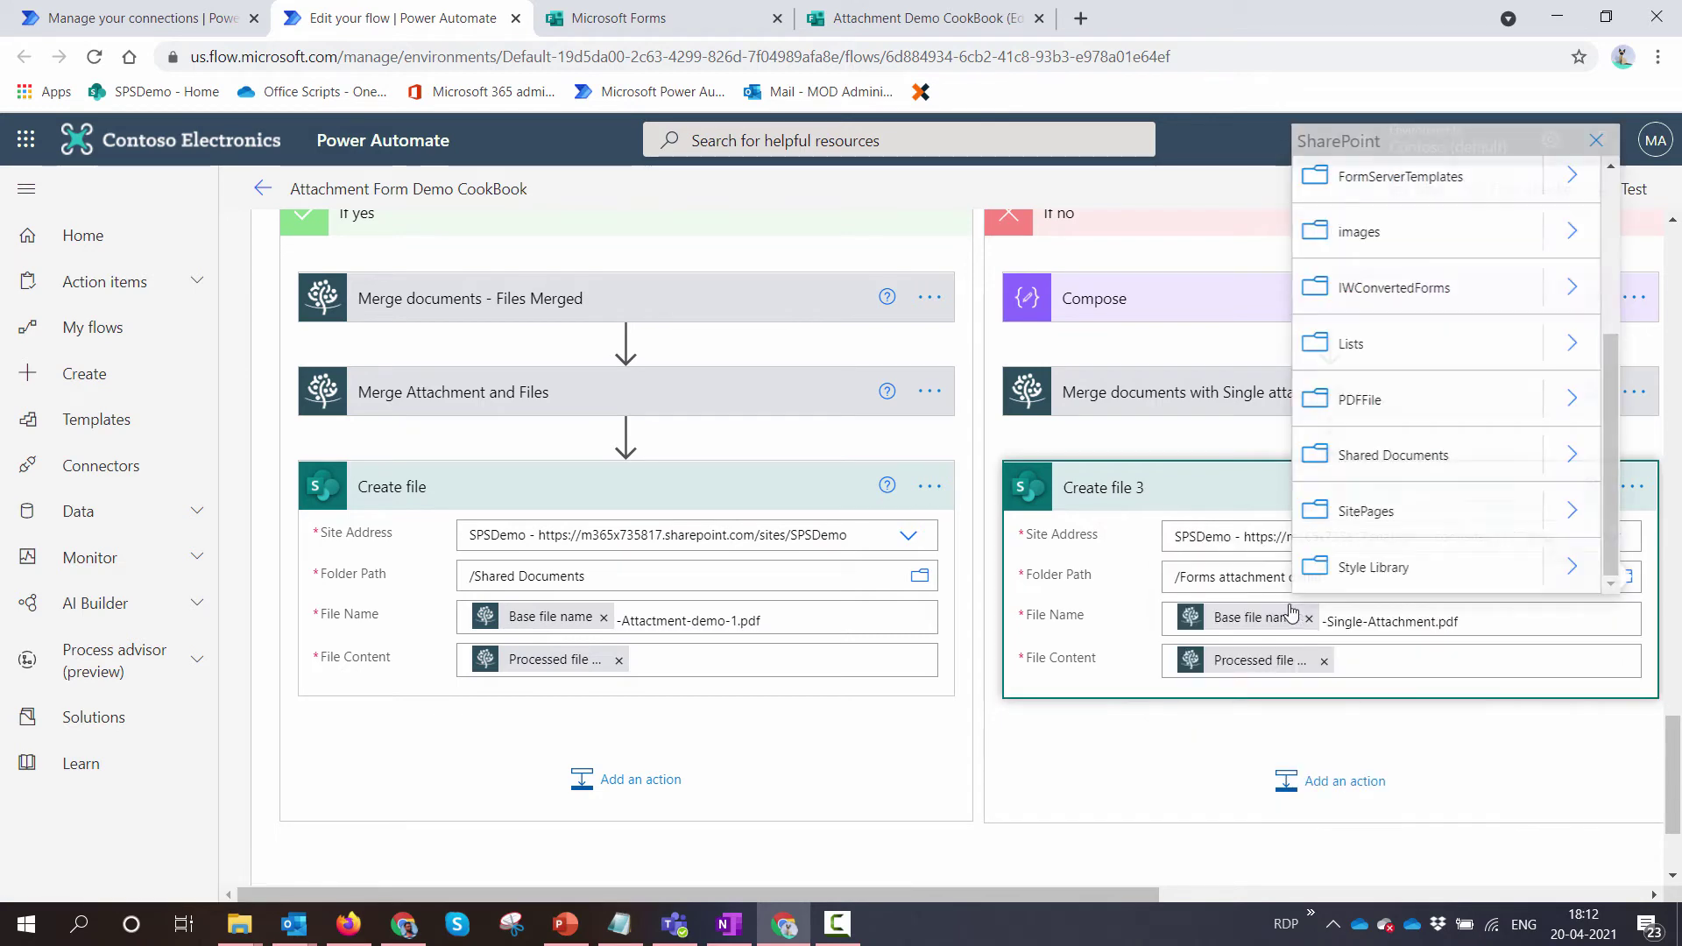
pyautogui.scroll(3, 1467, 380)
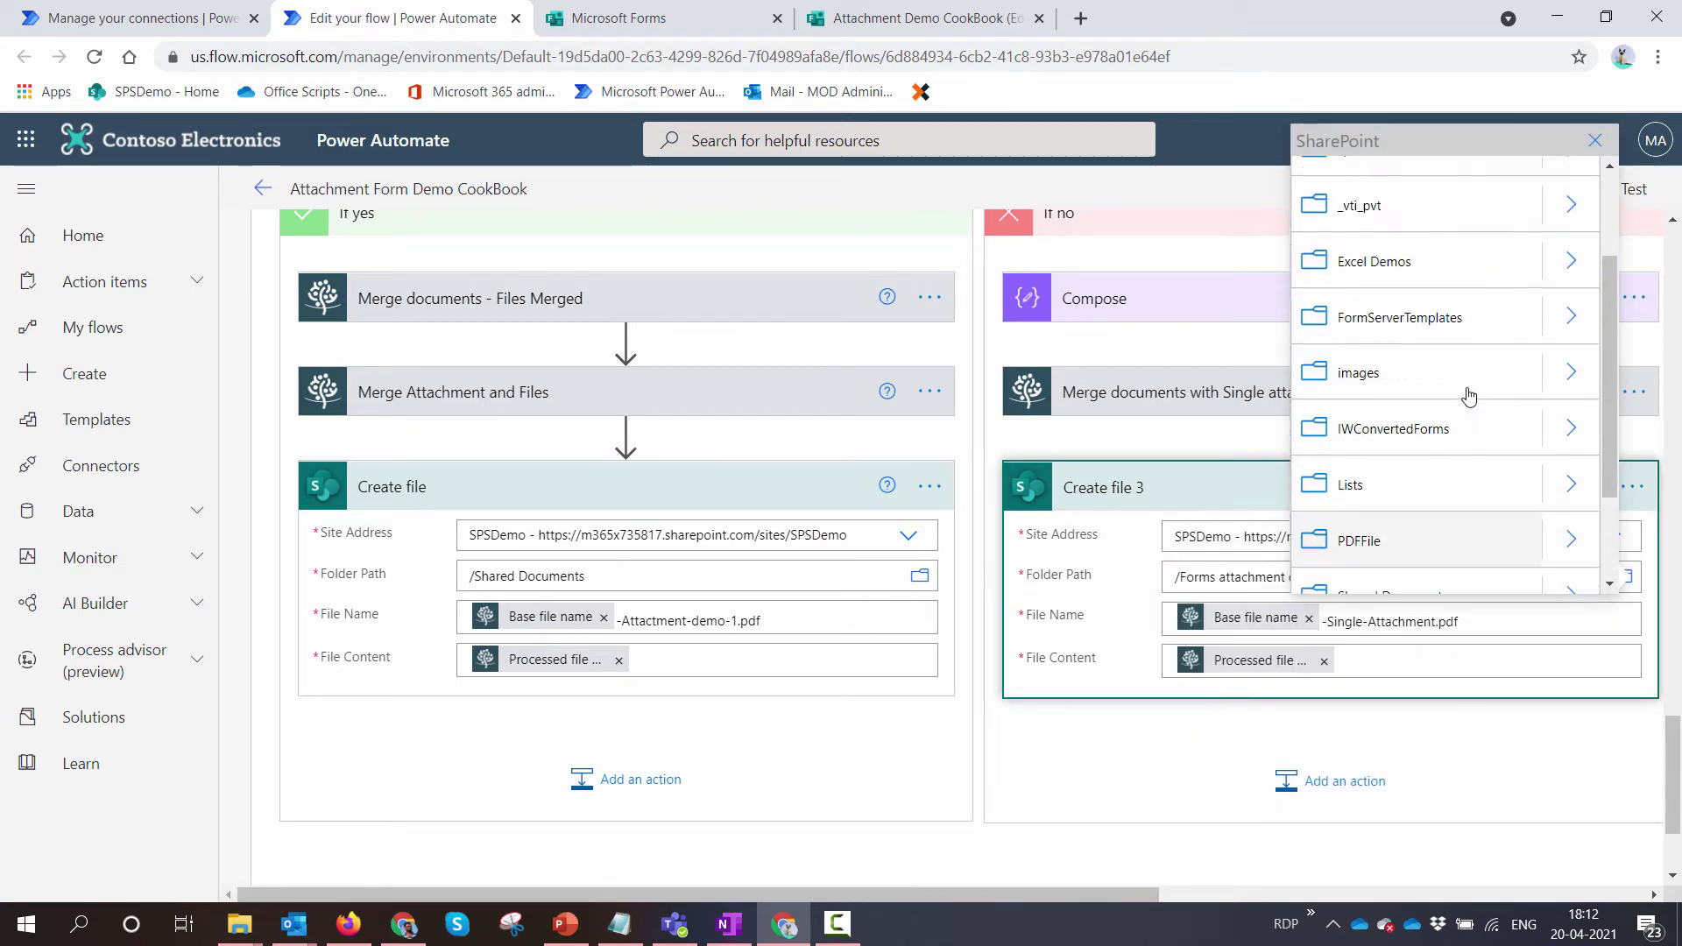
pyautogui.scroll(-1, 1454, 455)
pyautogui.press('Escape')
pyautogui.scroll(6, 806, 508)
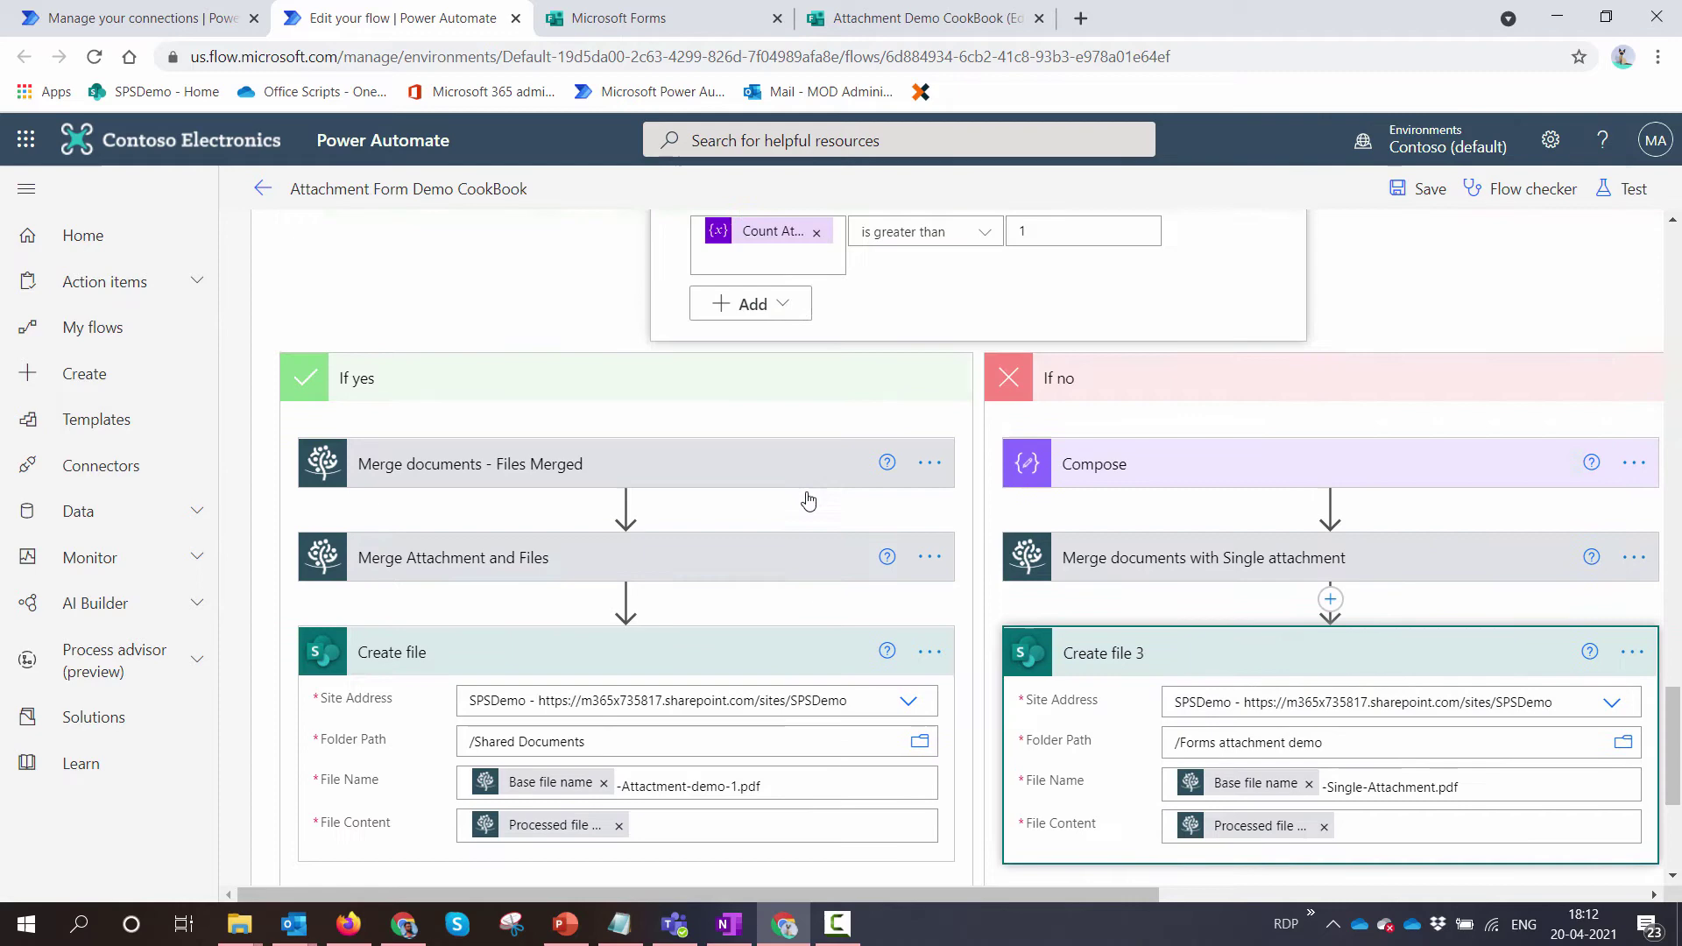
pyautogui.scroll(7, 764, 603)
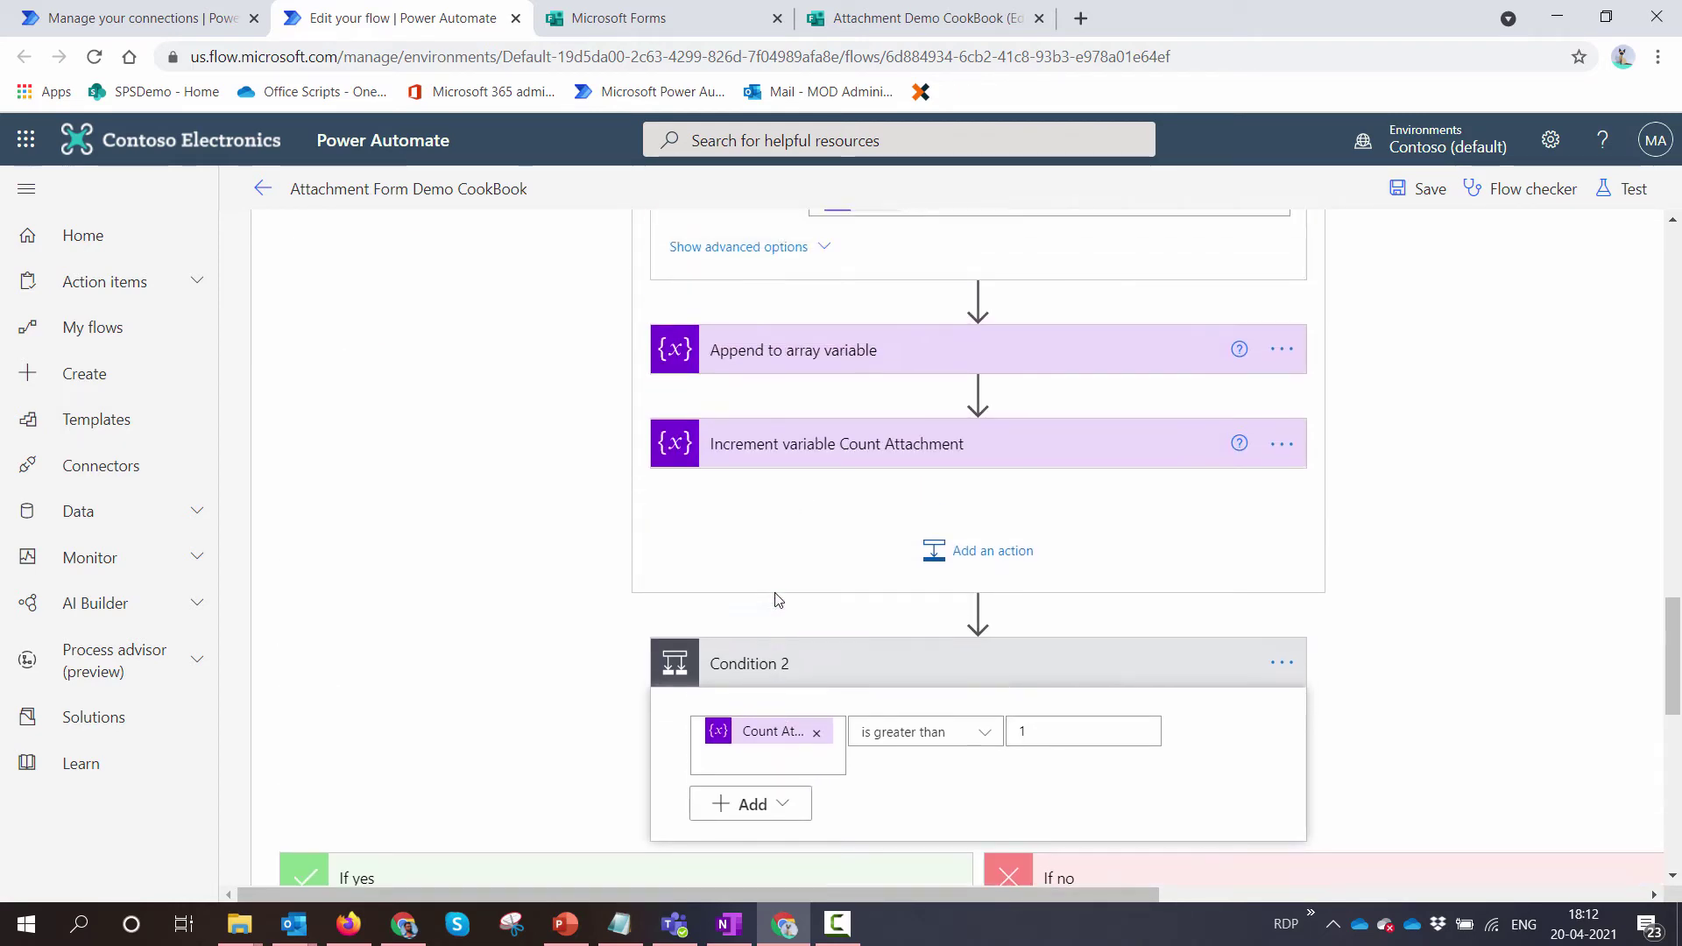
pyautogui.scroll(5, 850, 538)
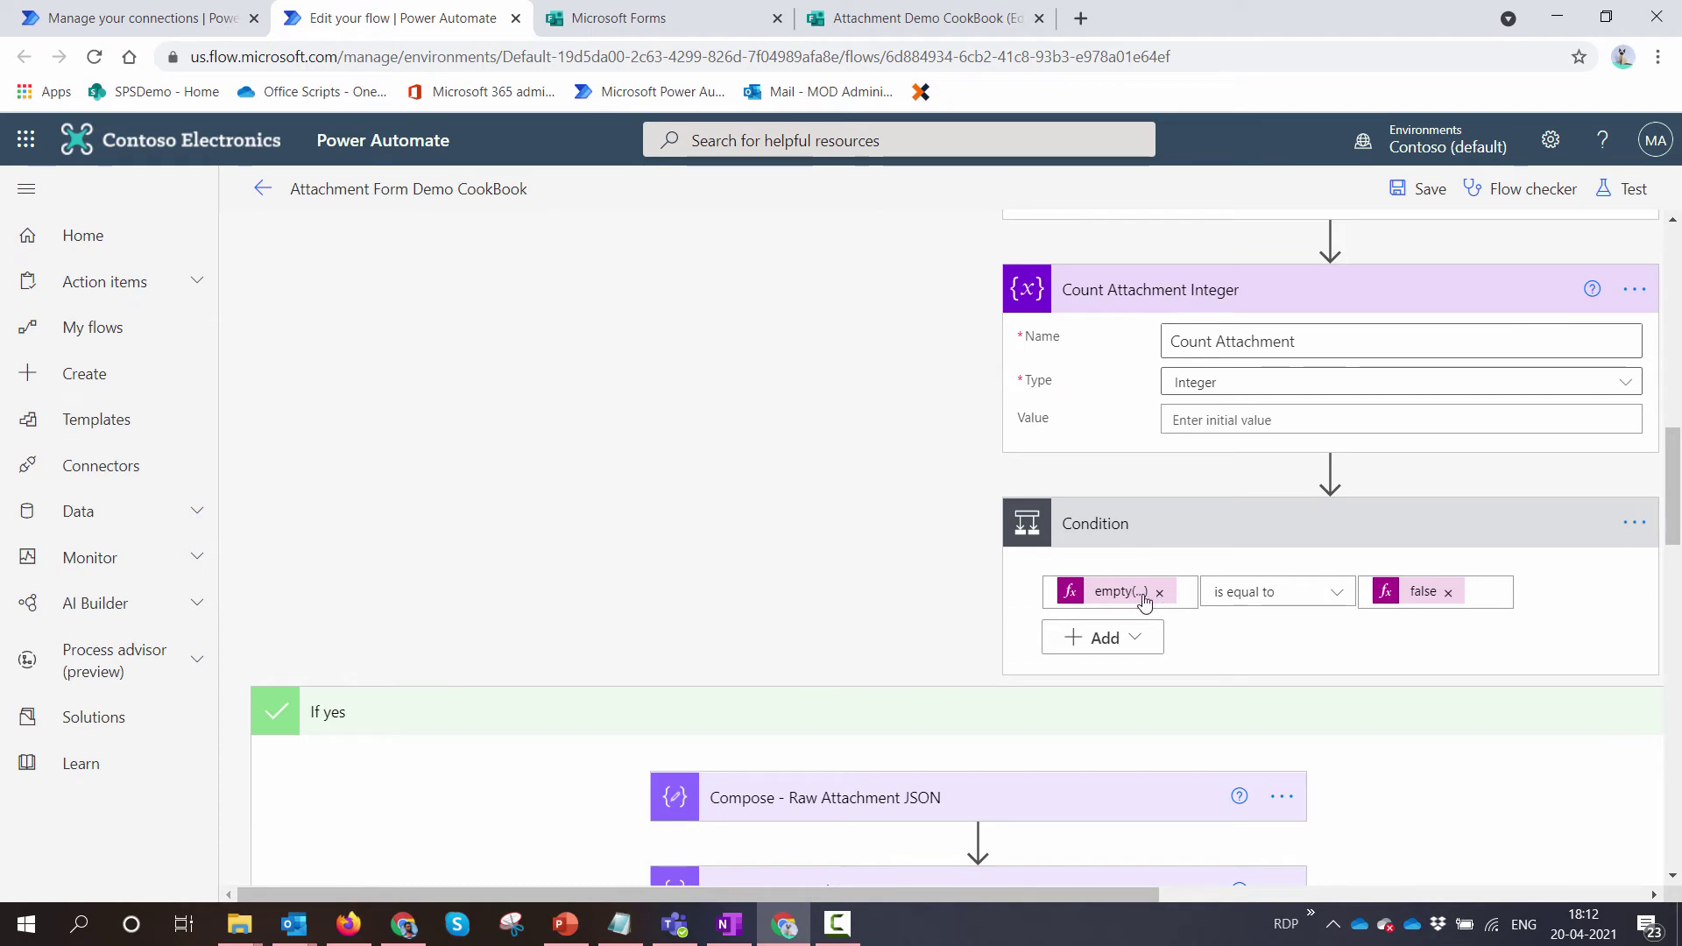
# Step: Clear the old empty() expression in the first Condition
pyautogui.click(1143, 599)
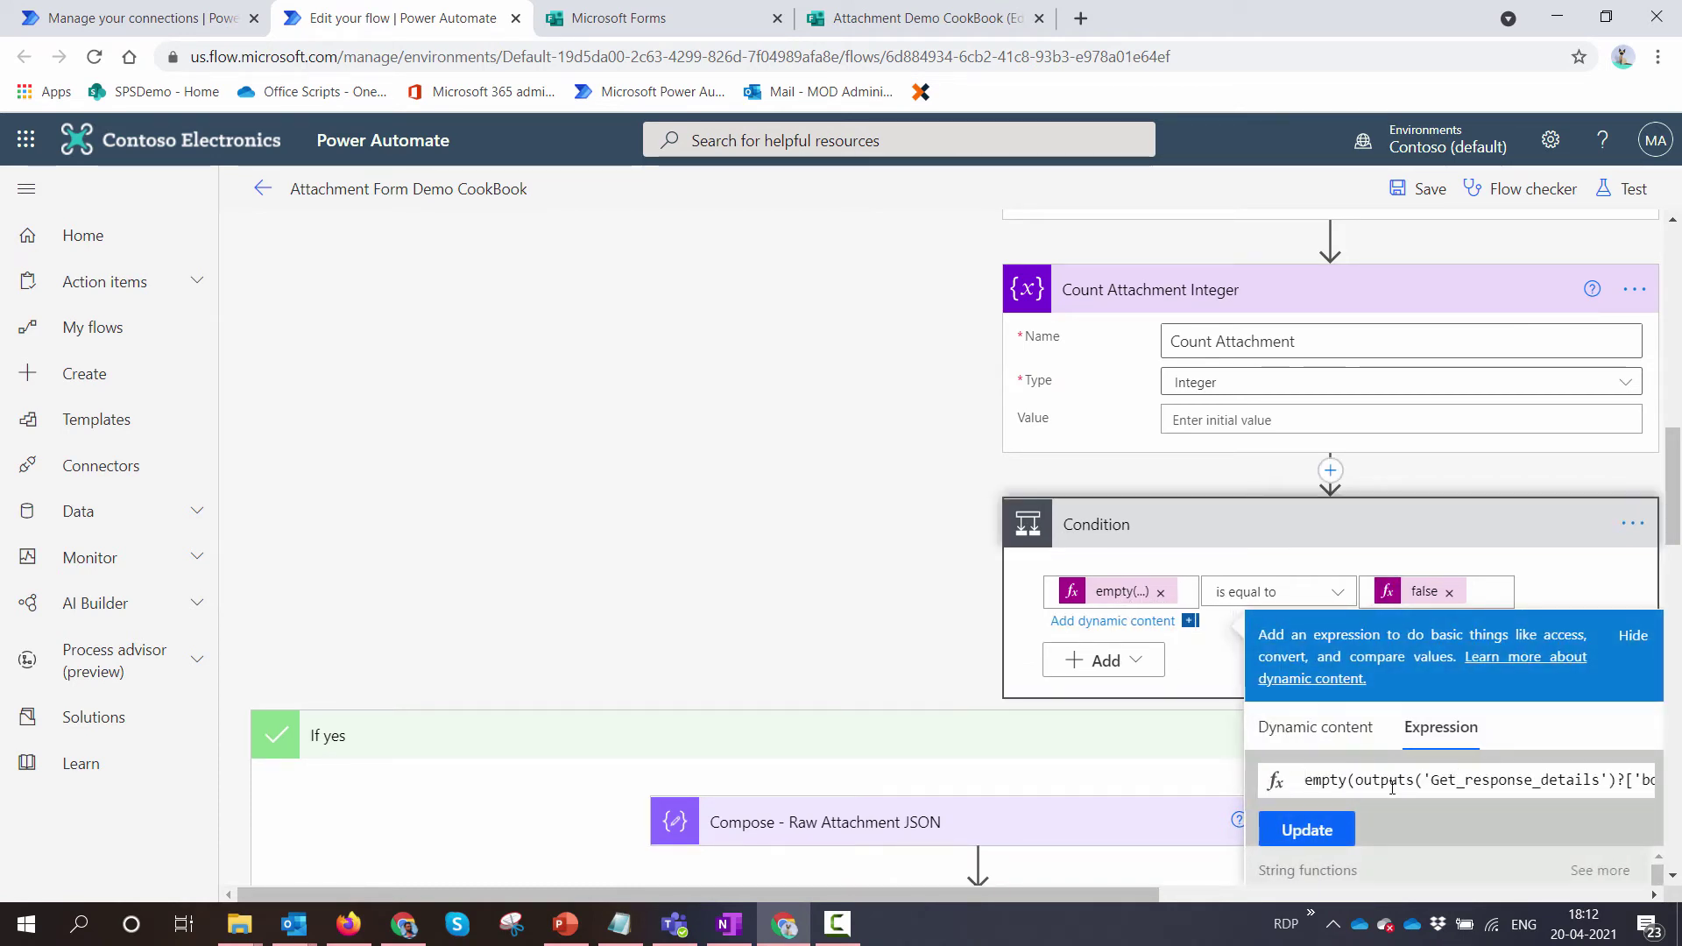
pyautogui.moveTo(1053, 886); pyautogui.dragTo(1244, 871)
pyautogui.scroll(-2, 1139, 745)
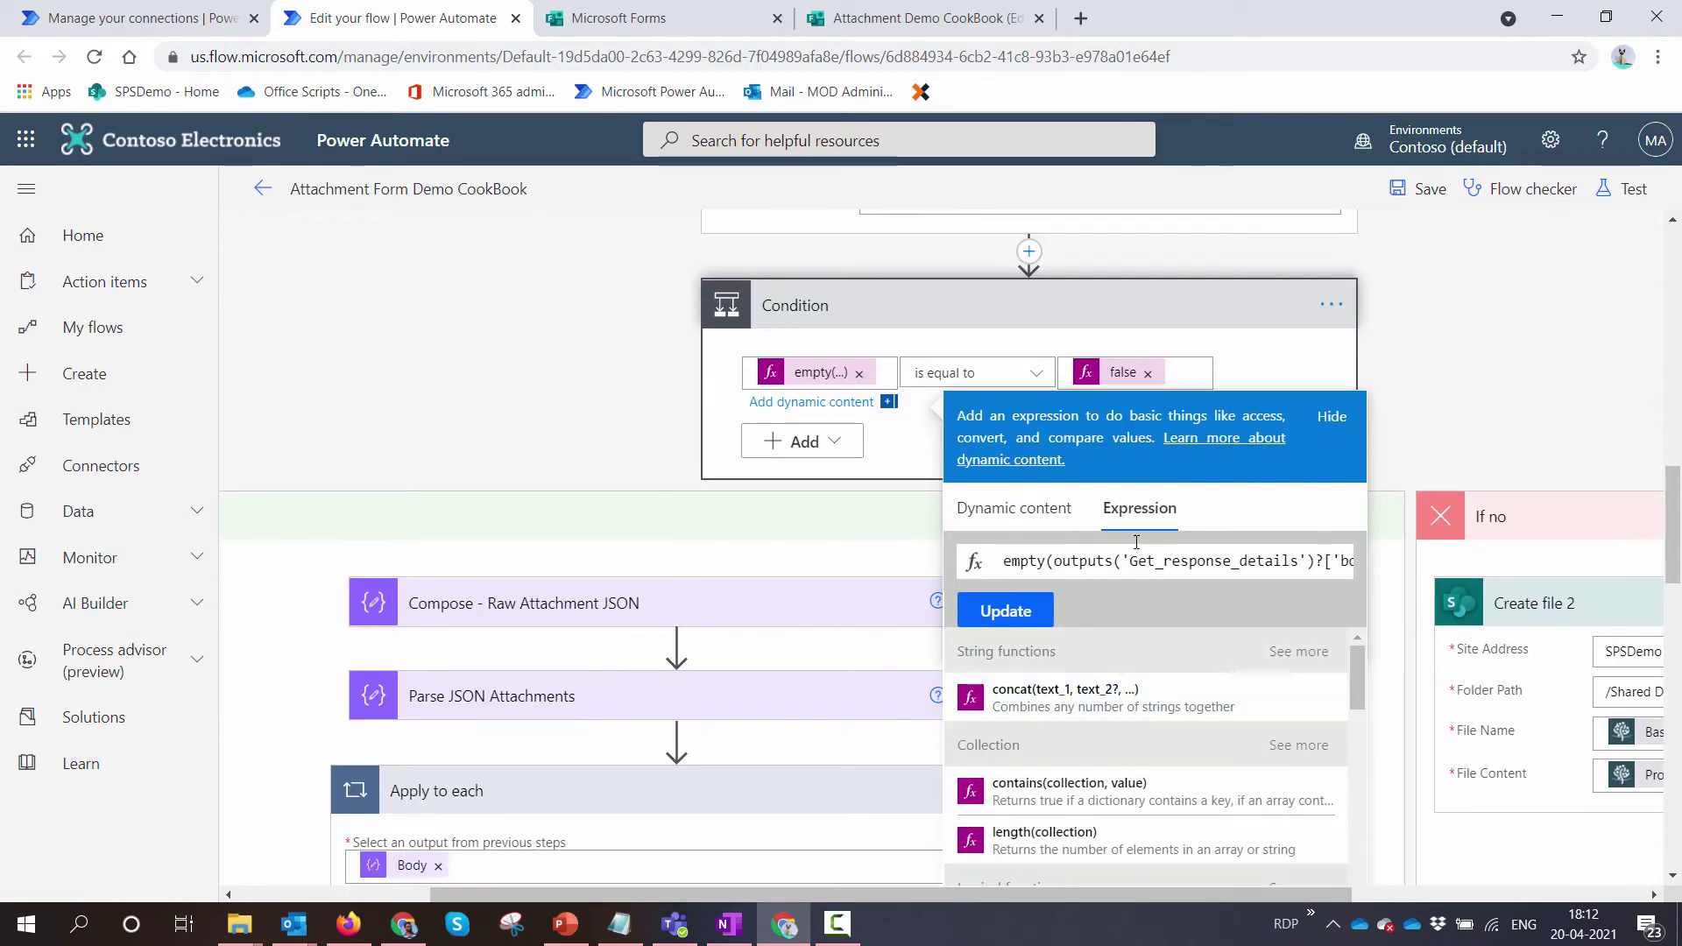
pyautogui.moveTo(1271, 550); pyautogui.dragTo(1397, 568)
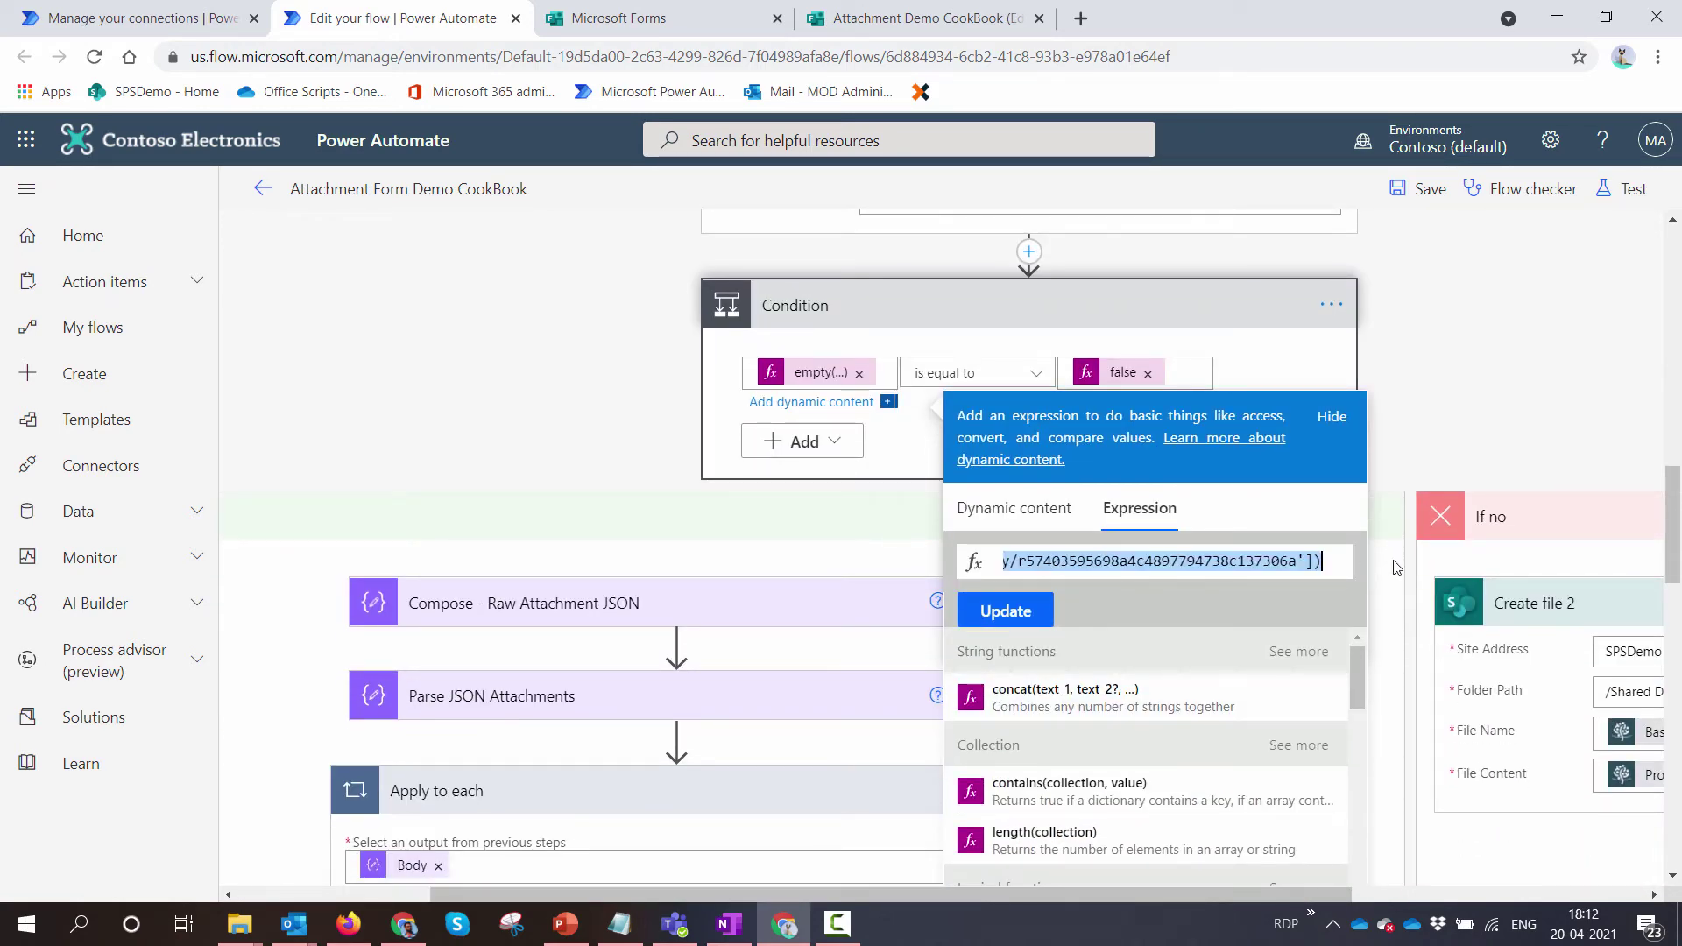
pyautogui.press('BackSpace')
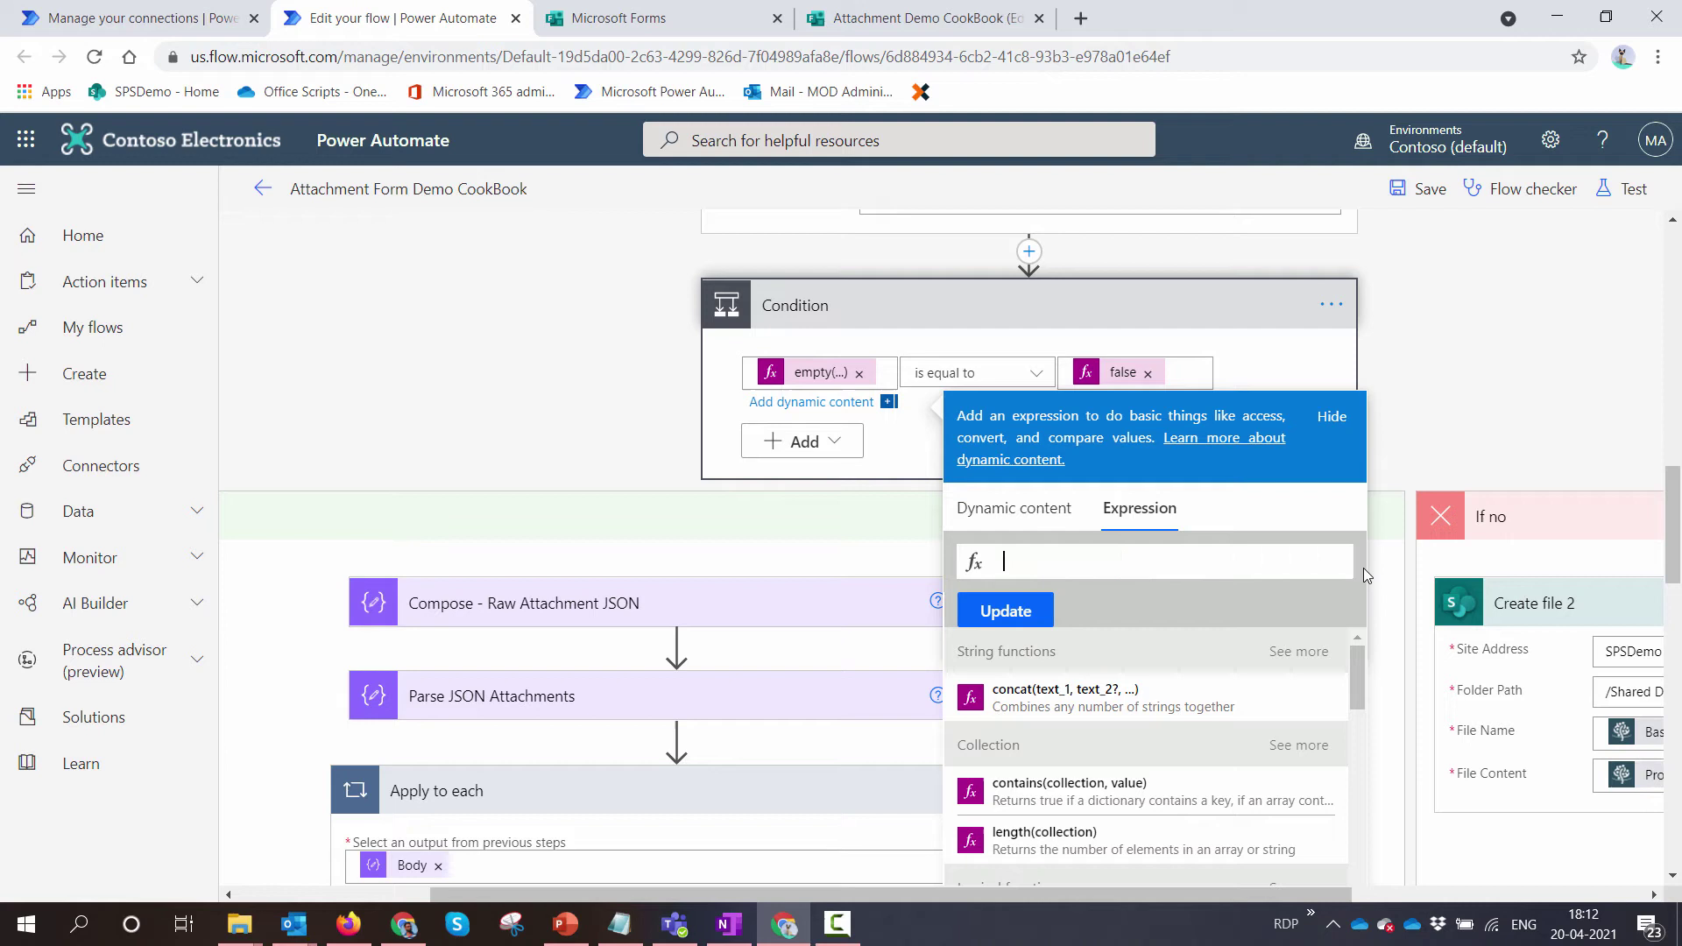
# Step: Rebuild it as empty() on the Get response details Question answer and apply the update
pyautogui.write('empt')
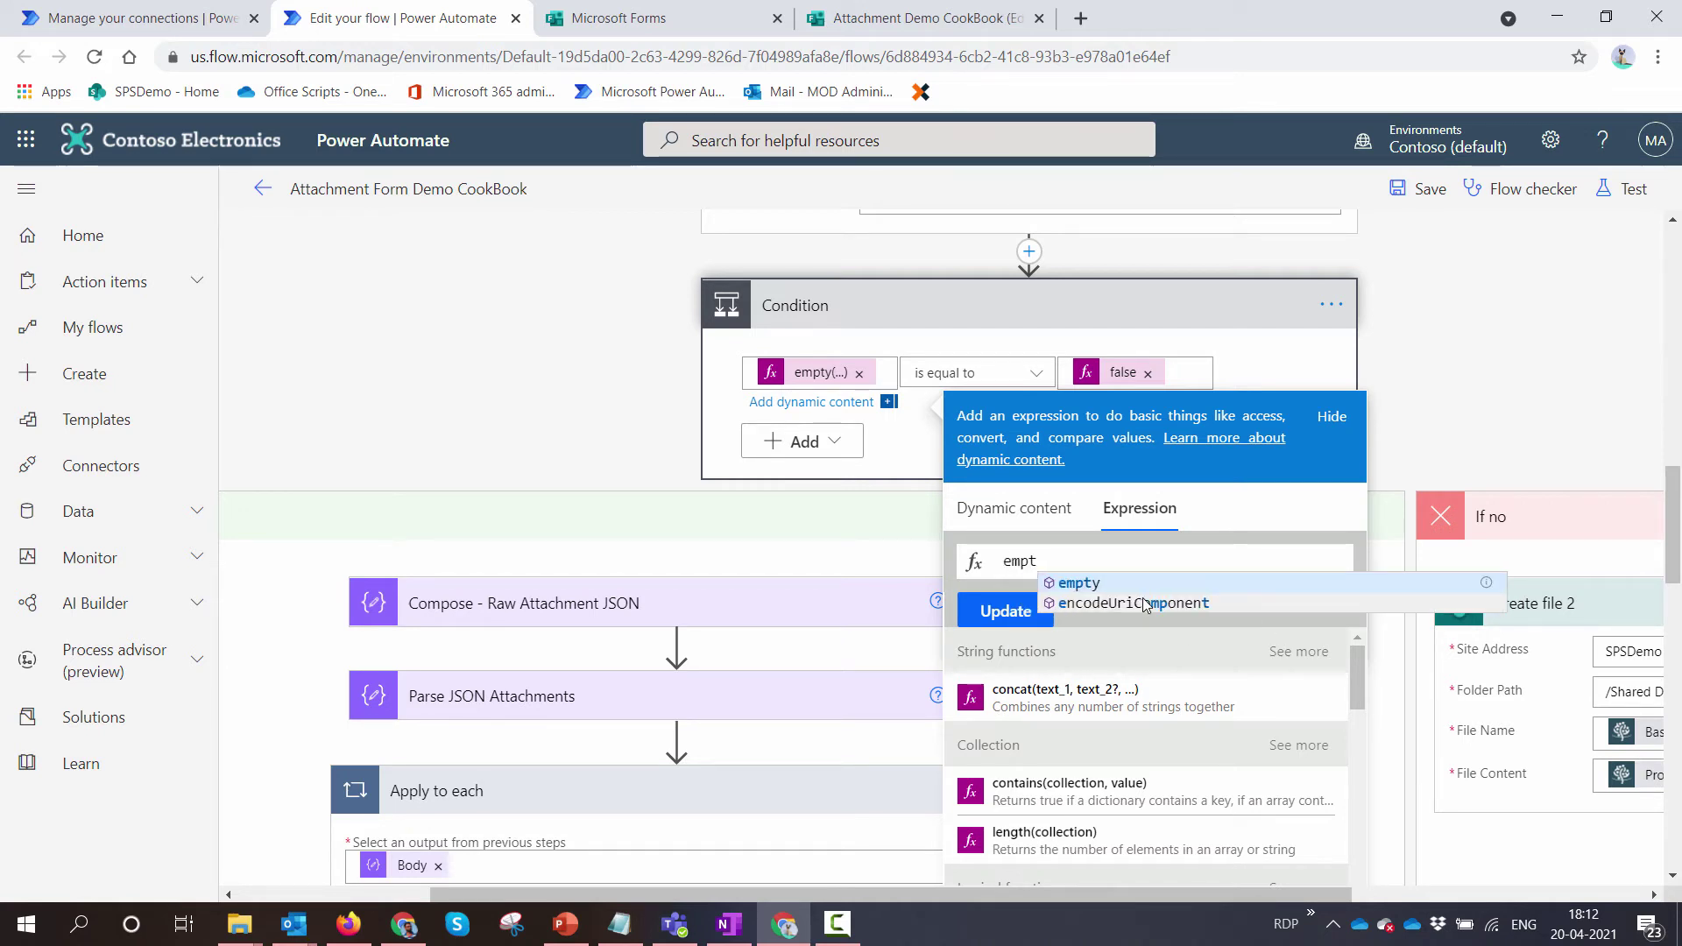
pyautogui.click(1137, 583)
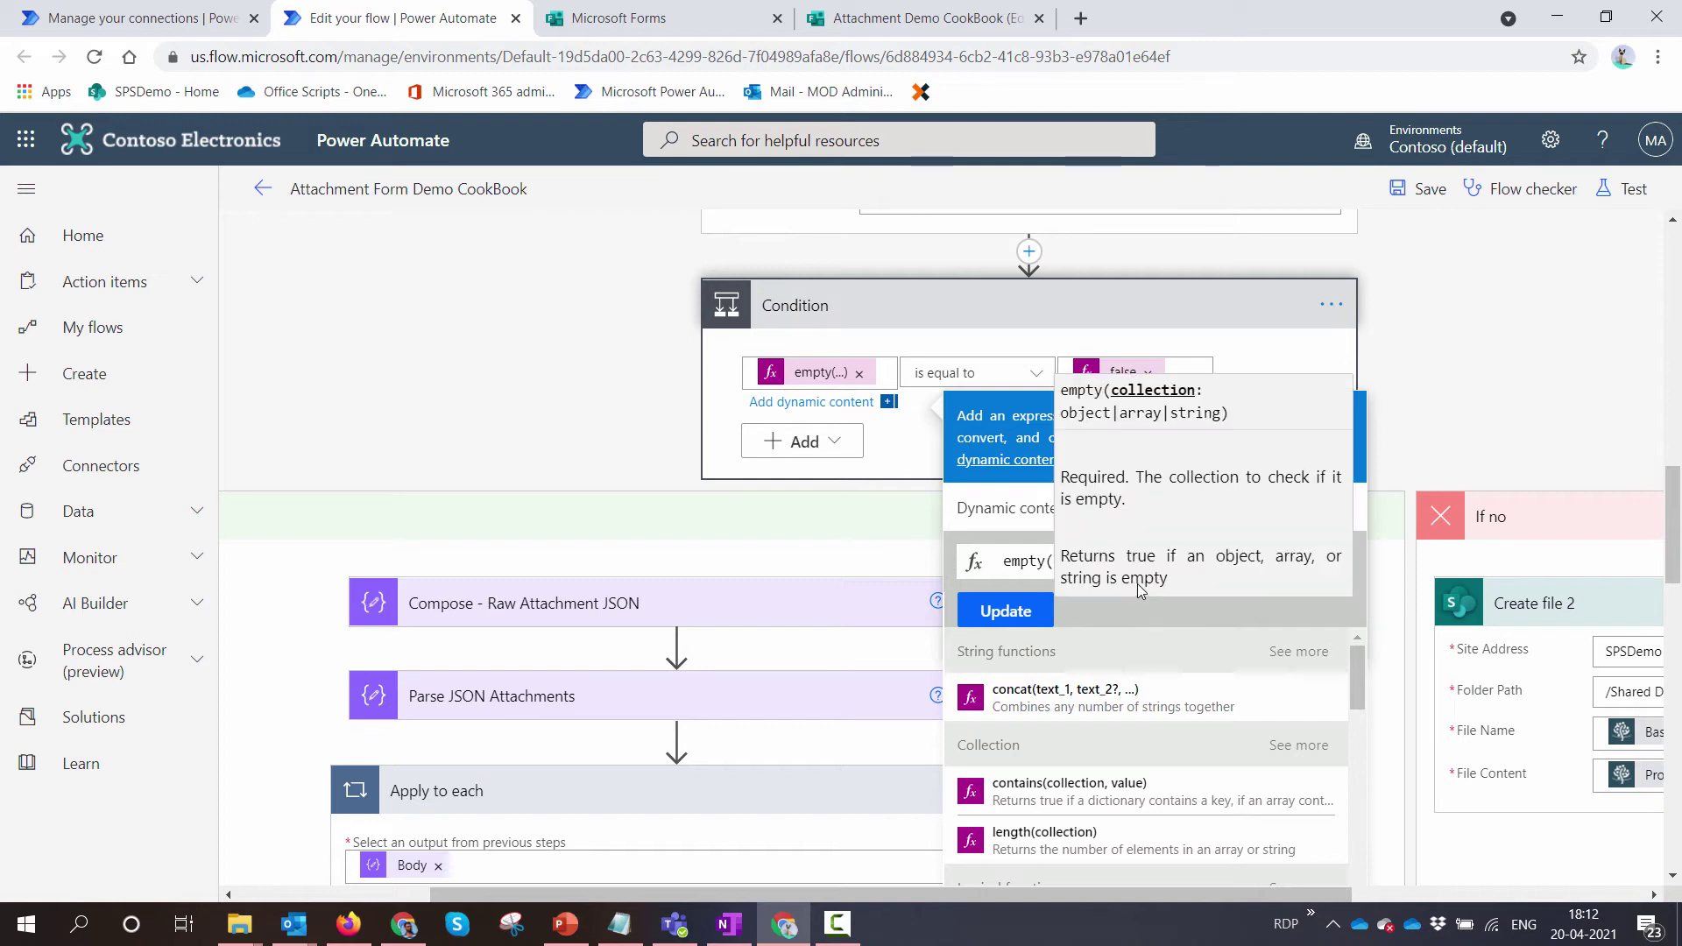
pyautogui.click(1005, 508)
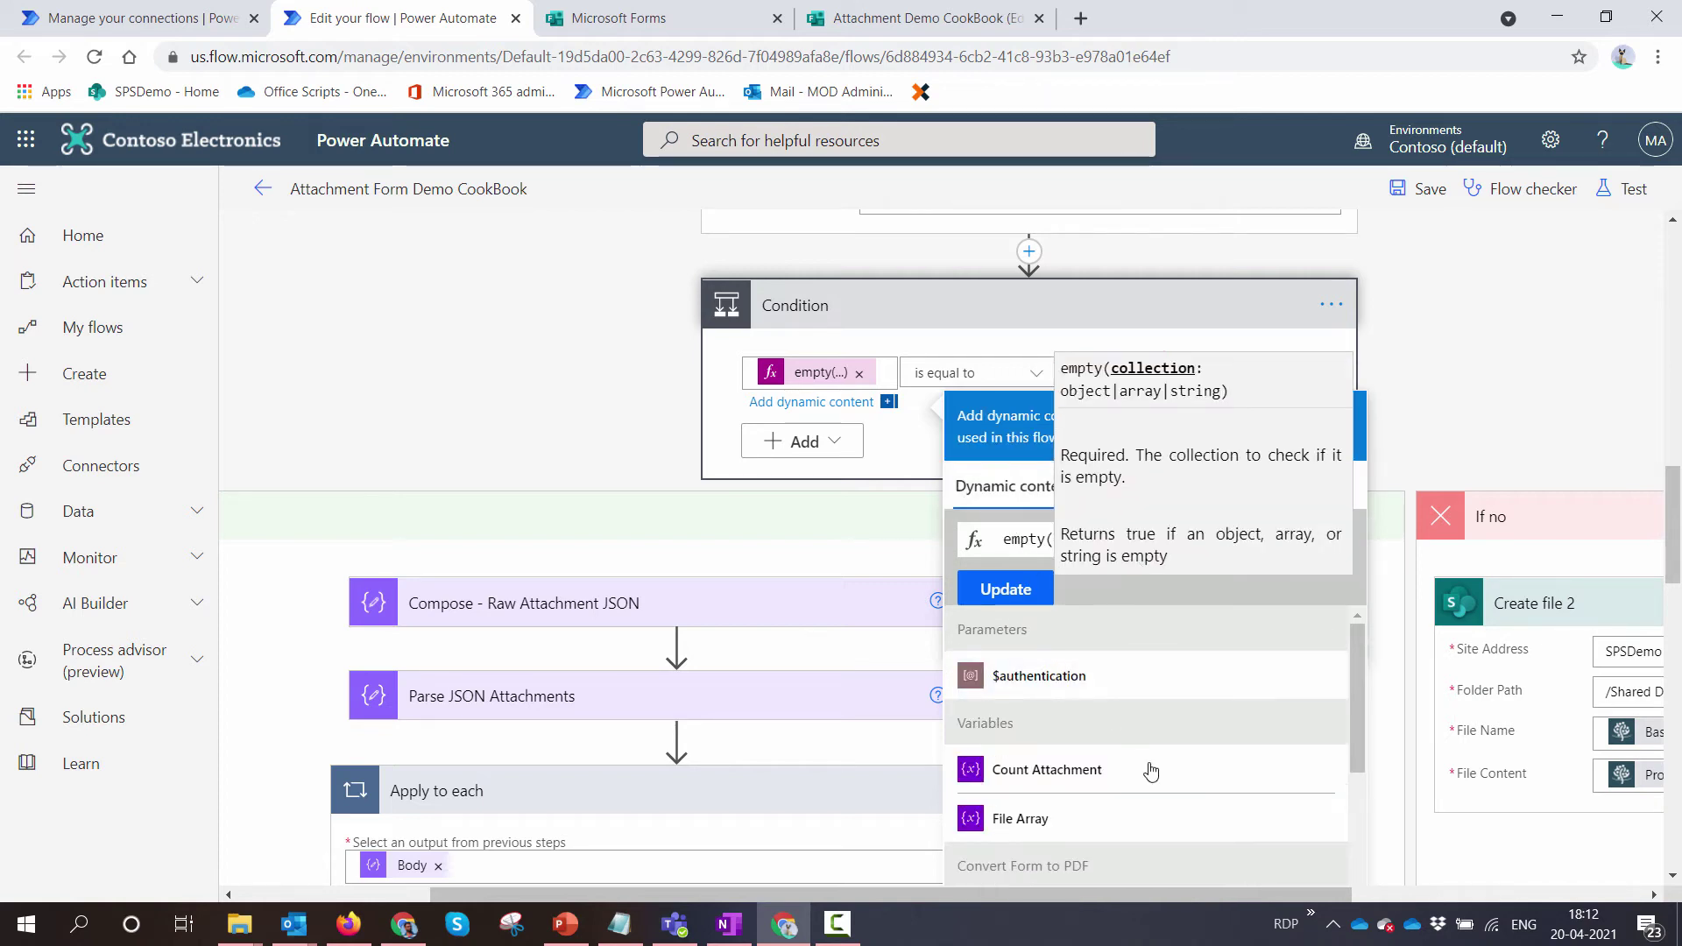
pyautogui.scroll(-8, 1150, 771)
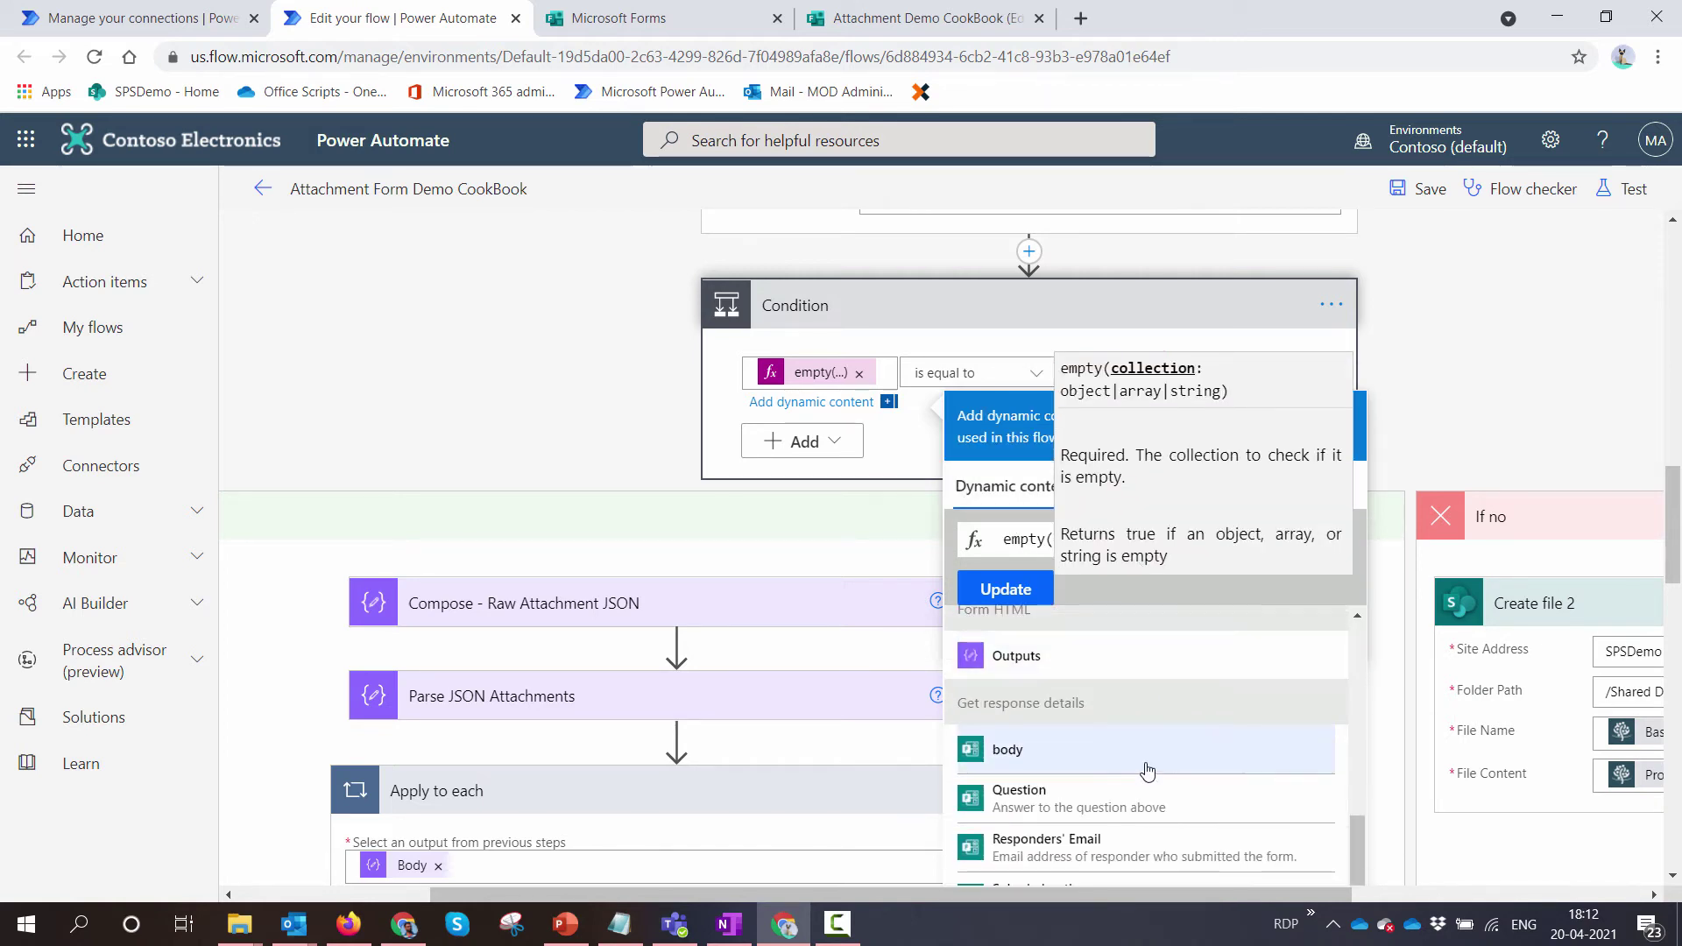
pyautogui.scroll(-2, 1147, 770)
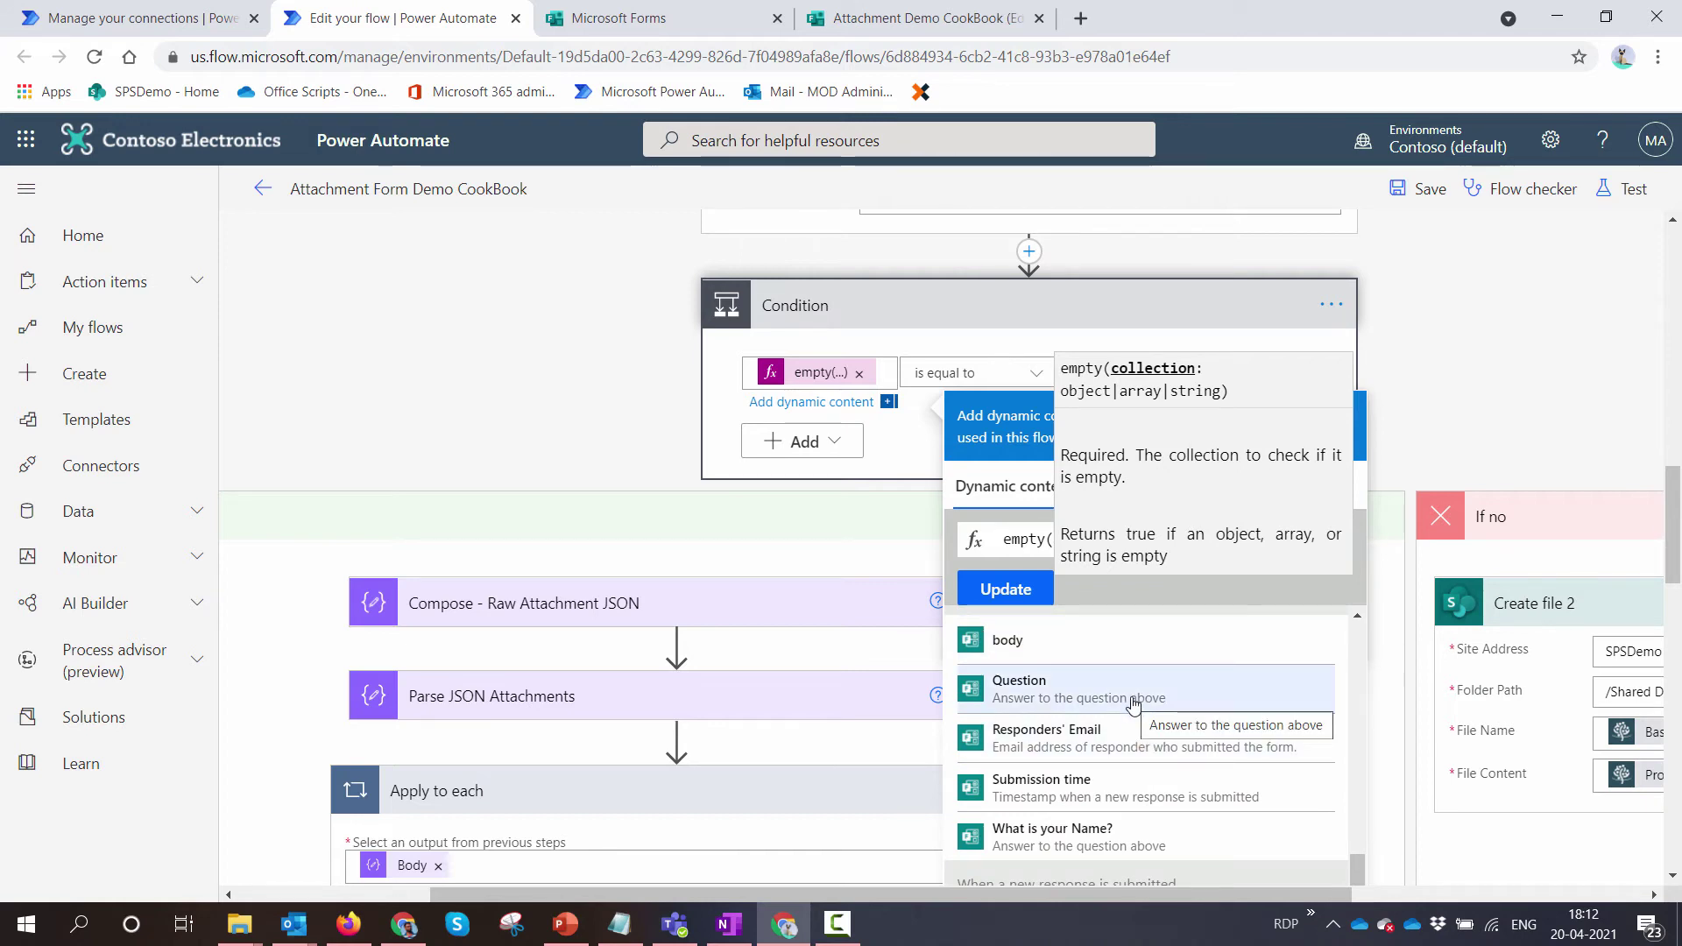
pyautogui.click(871, 17)
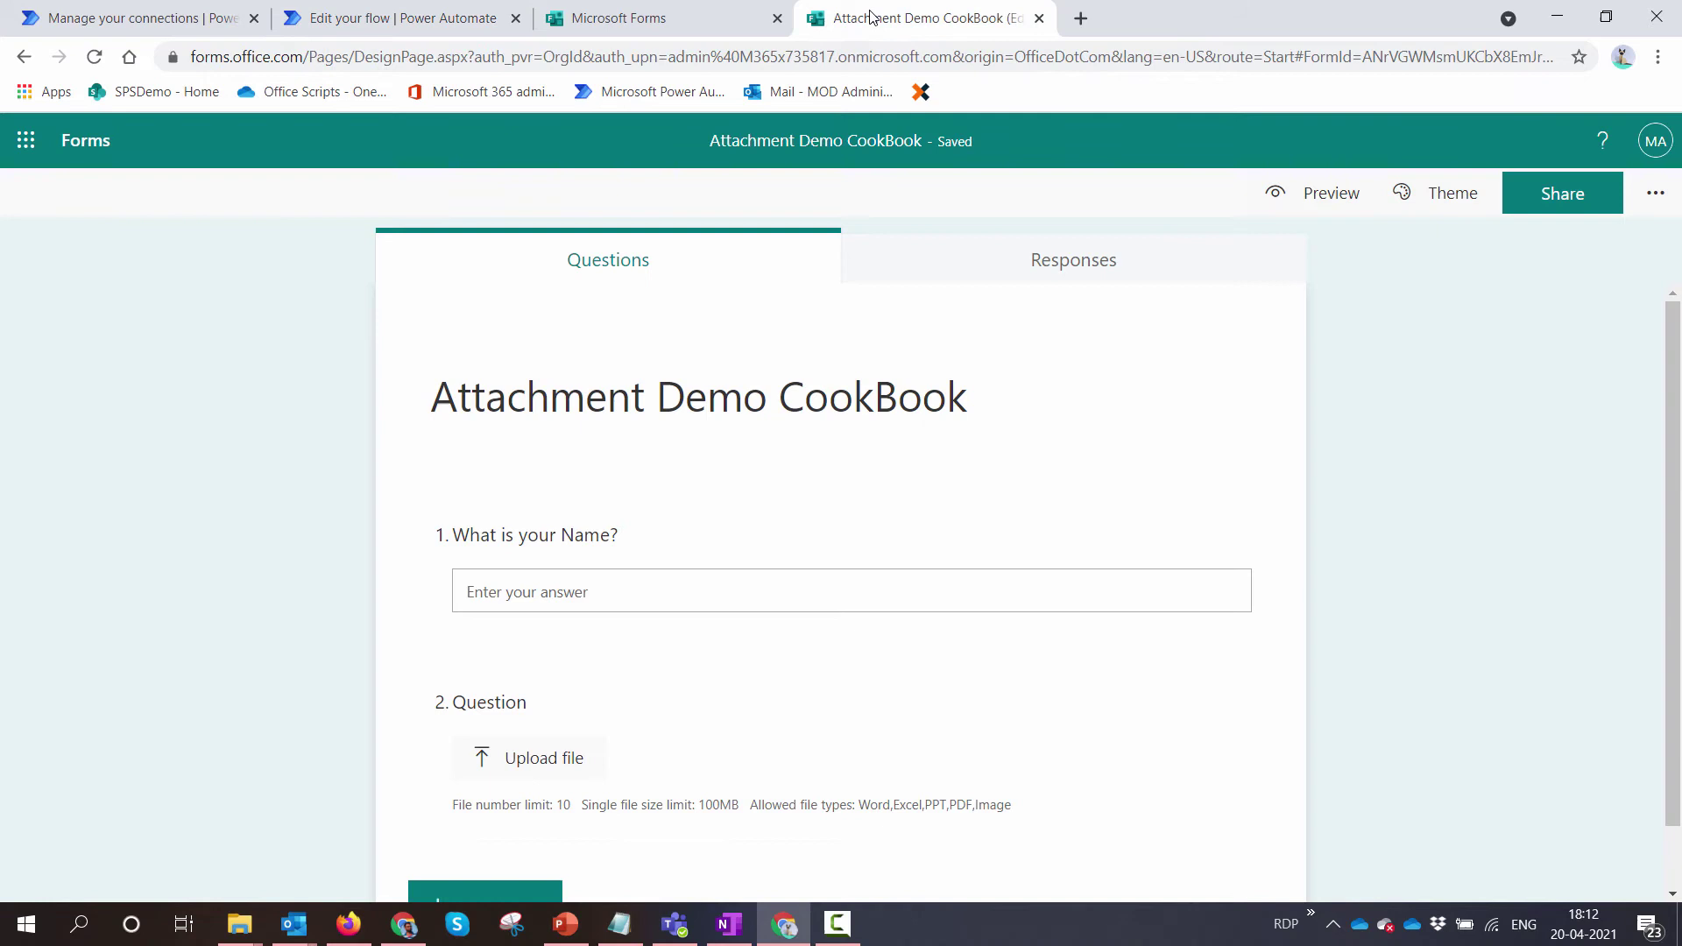
pyautogui.click(403, 17)
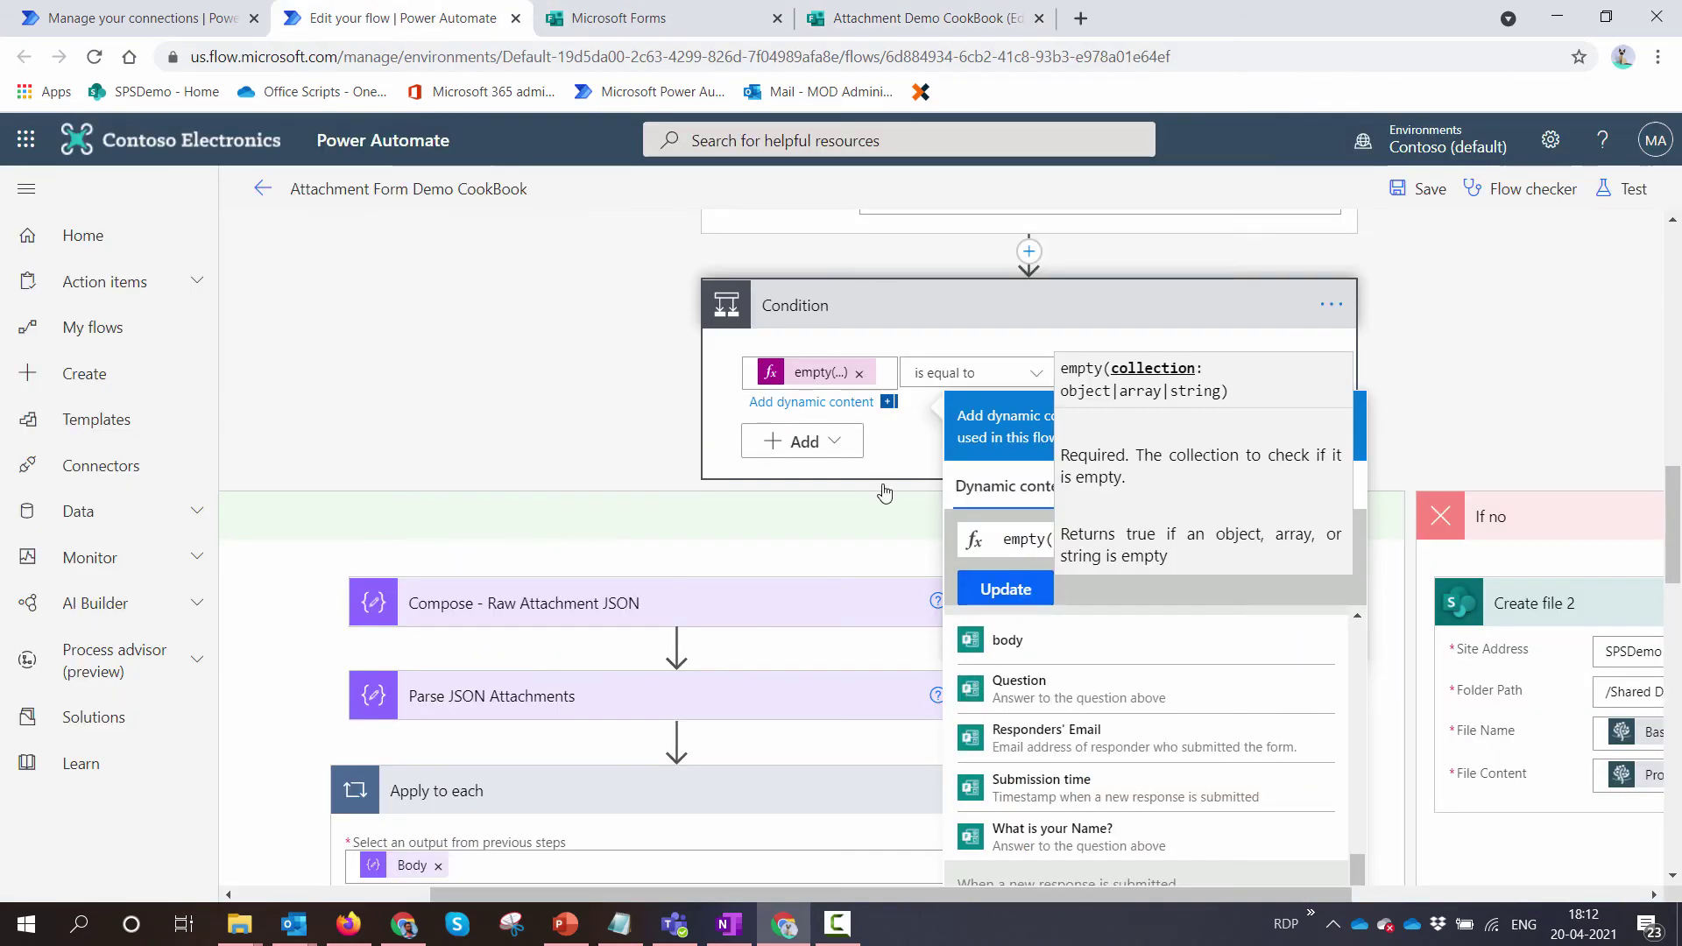
pyautogui.click(1004, 590)
# Step: Save the Attachment Form Demo CookBook flow, turn it on, and reopen it in the editor
pyautogui.scroll(9, 1111, 473)
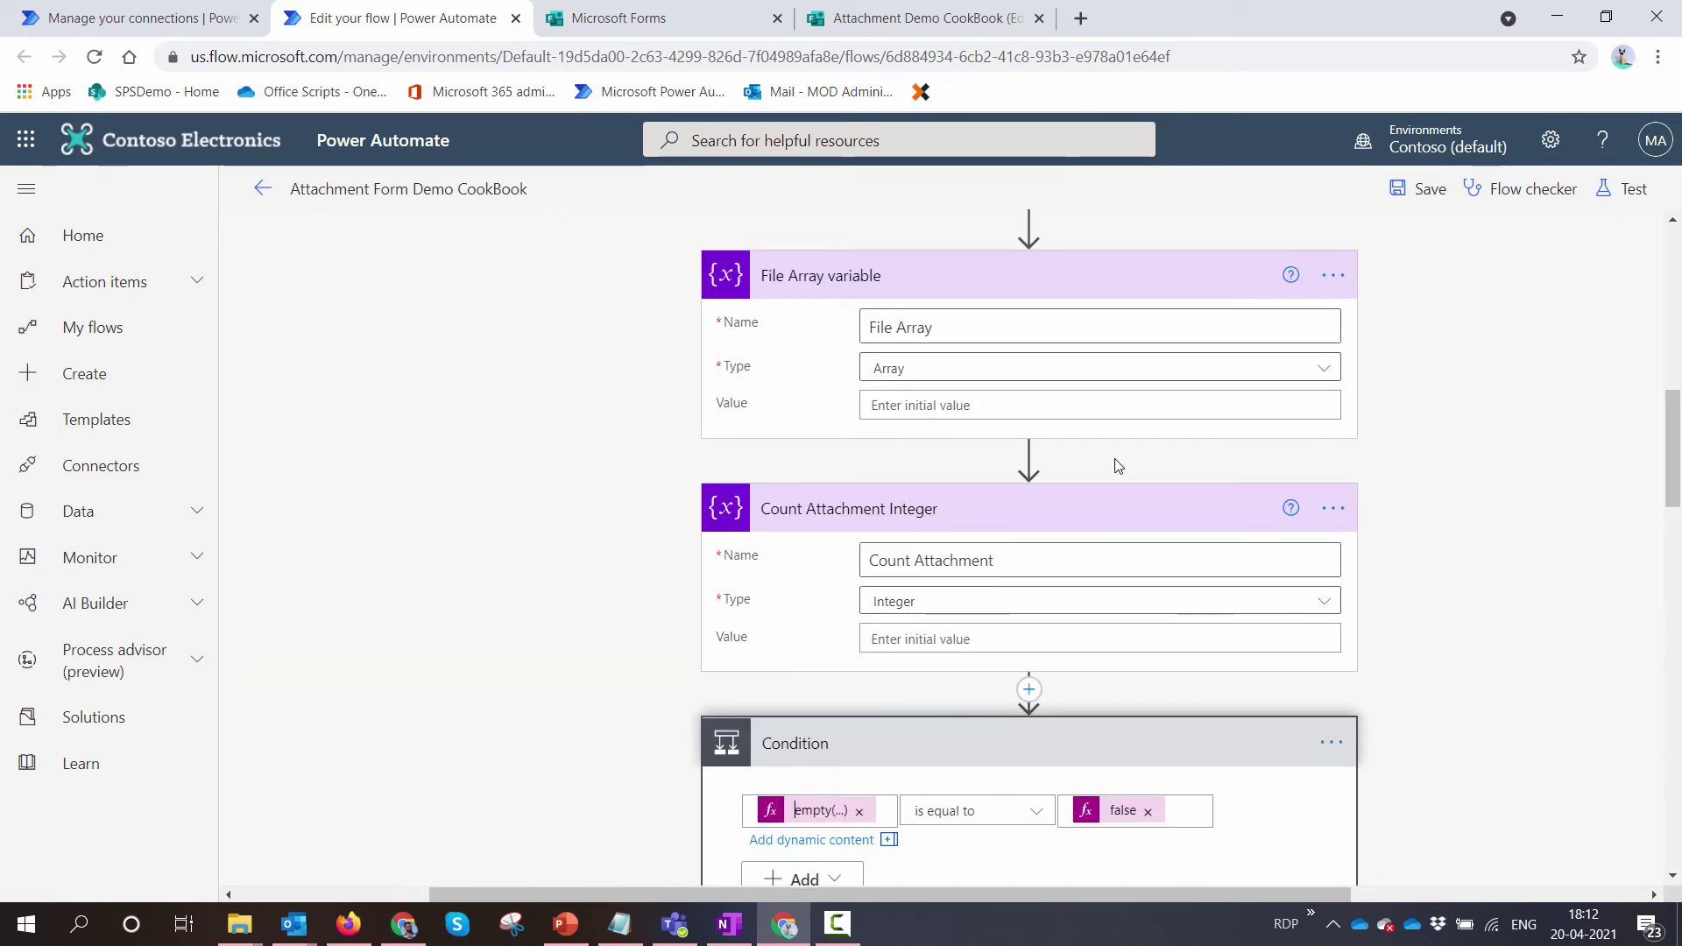
pyautogui.click(1431, 191)
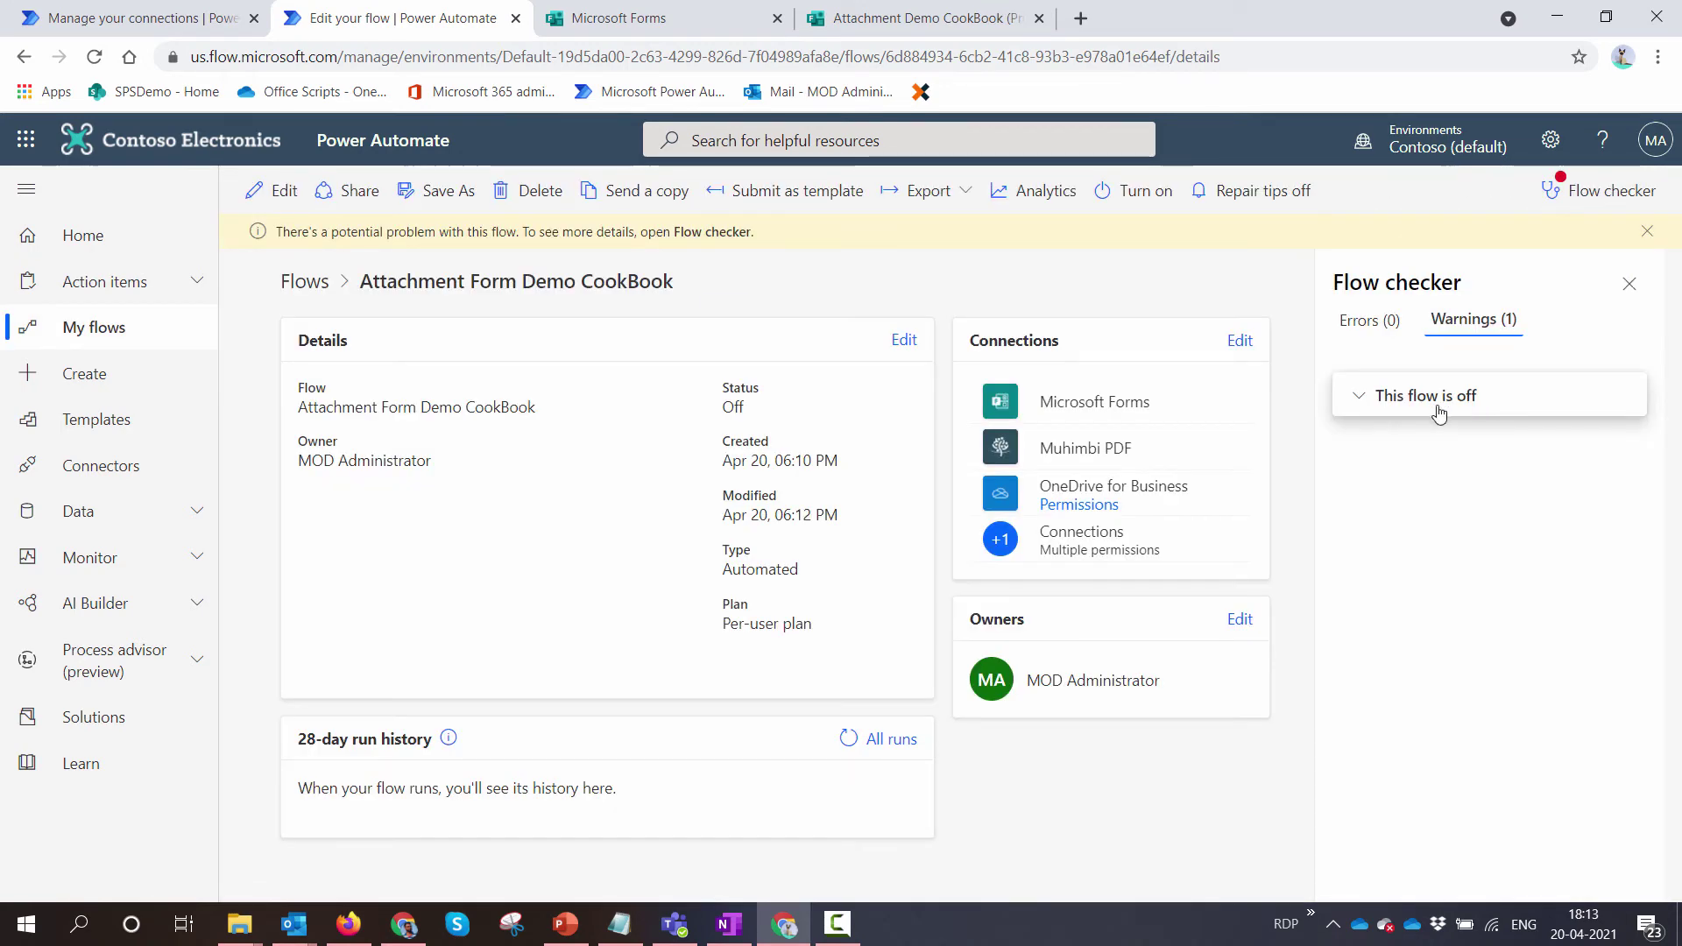
pyautogui.click(1391, 396)
pyautogui.click(1135, 191)
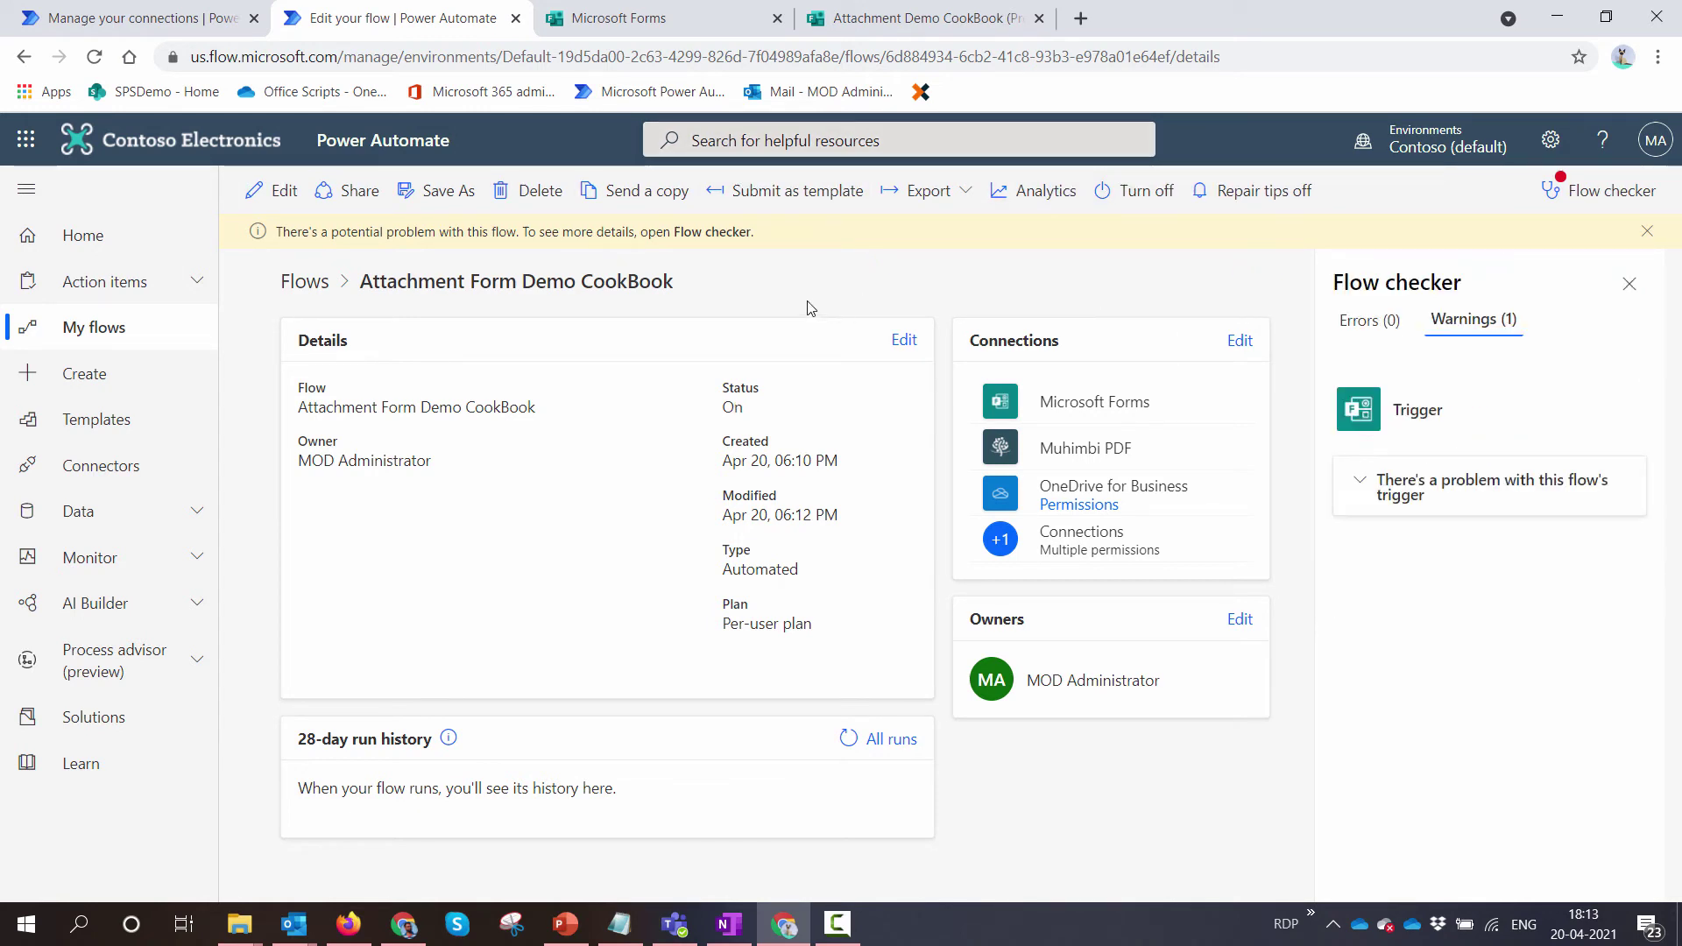
pyautogui.click(1630, 284)
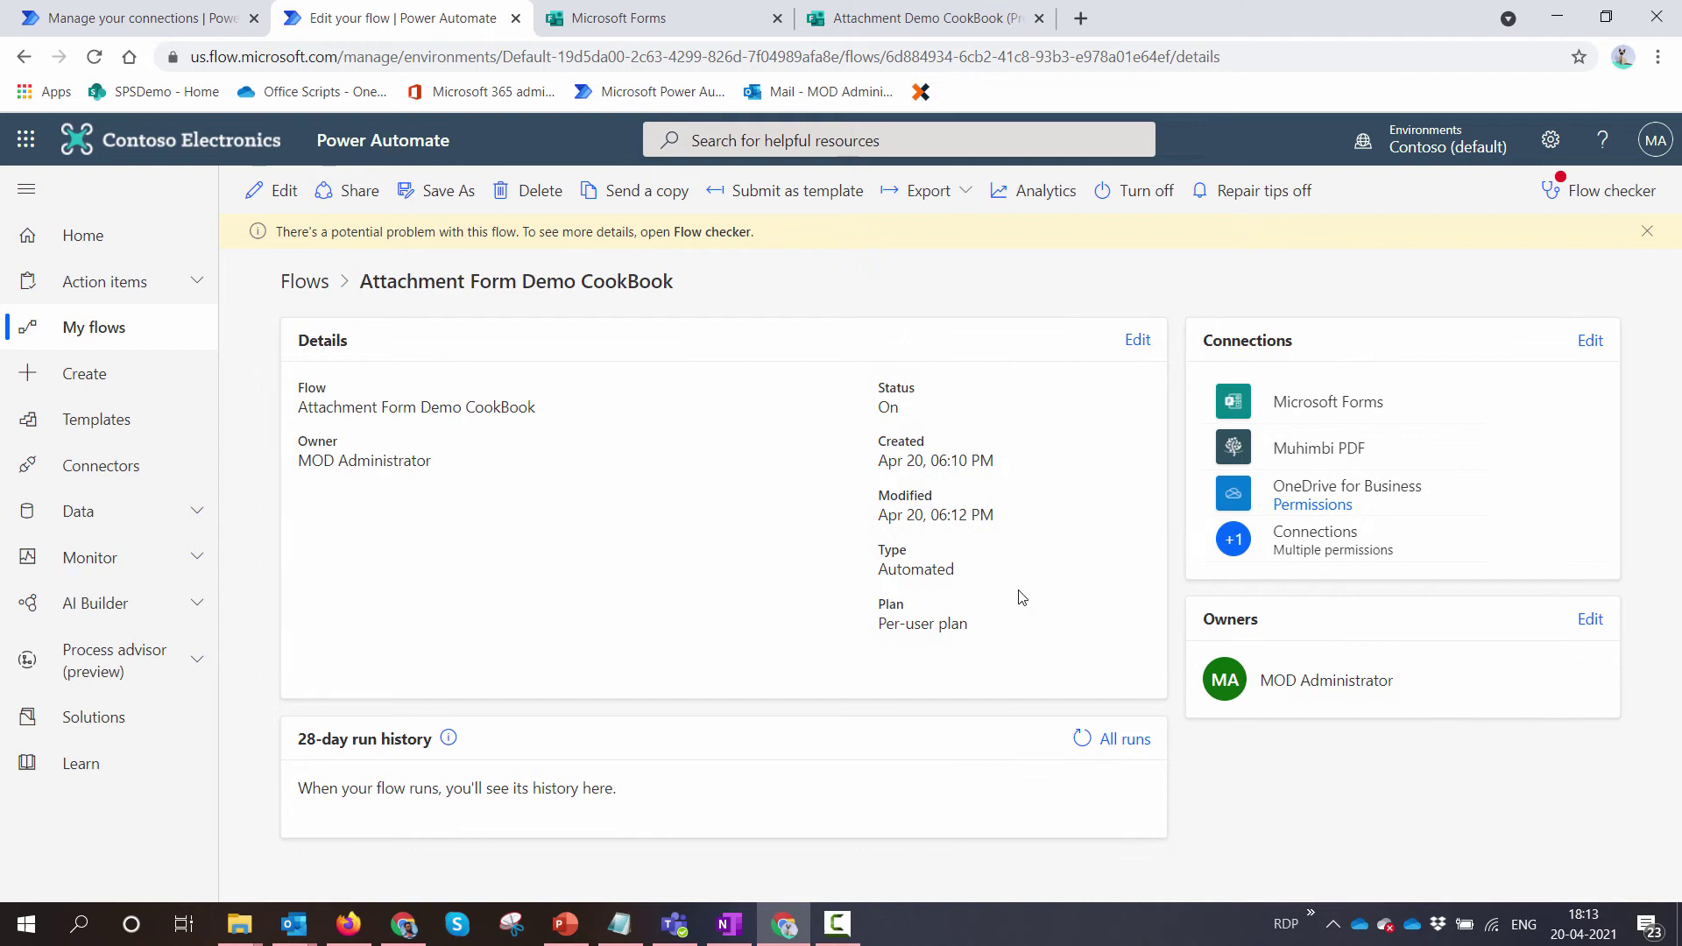
pyautogui.click(276, 188)
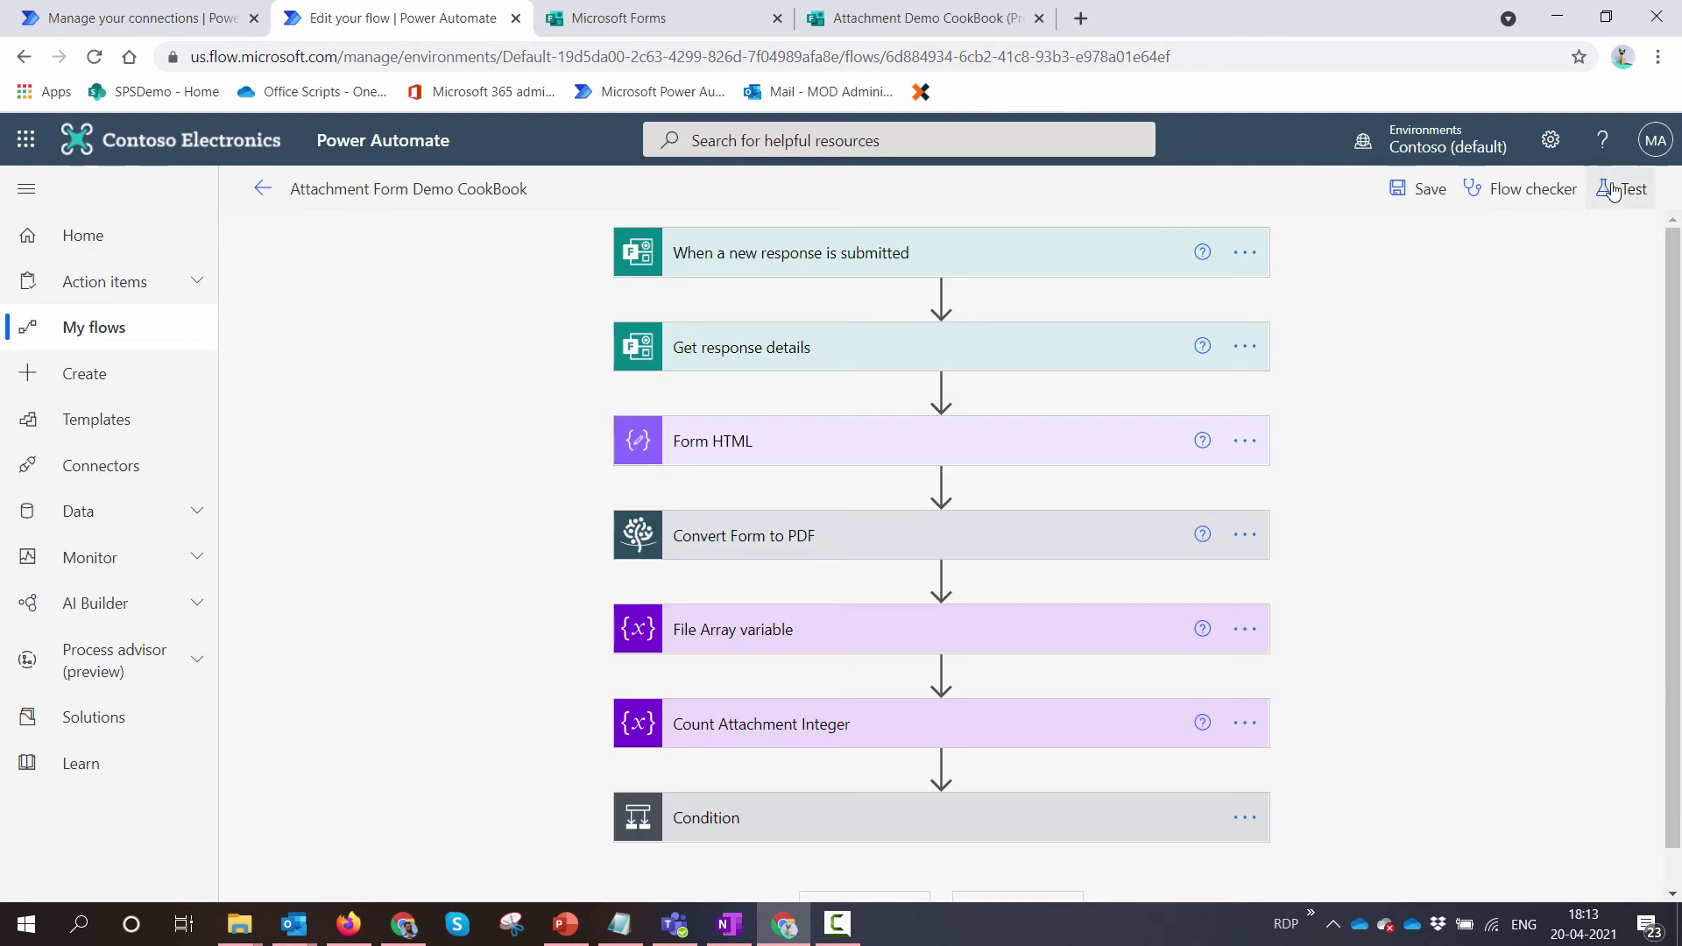
# Step: Start a manual flow test, then open a fresh preview of the Attachment Demo CookBook form
pyautogui.click(1614, 192)
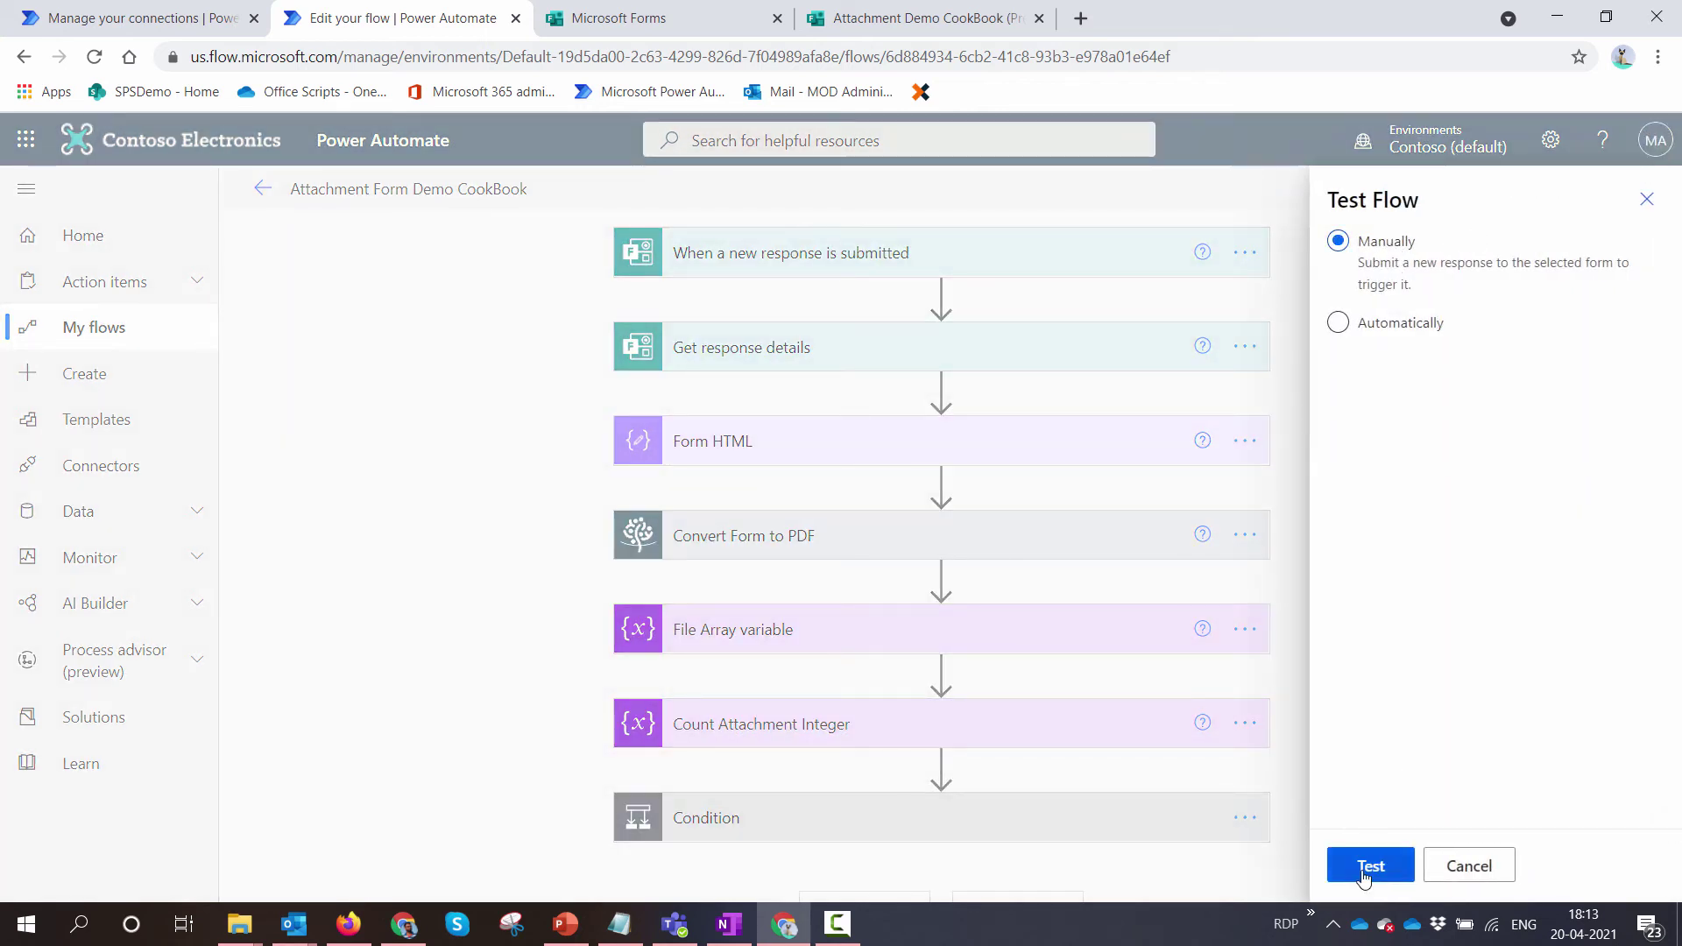
pyautogui.click(1369, 866)
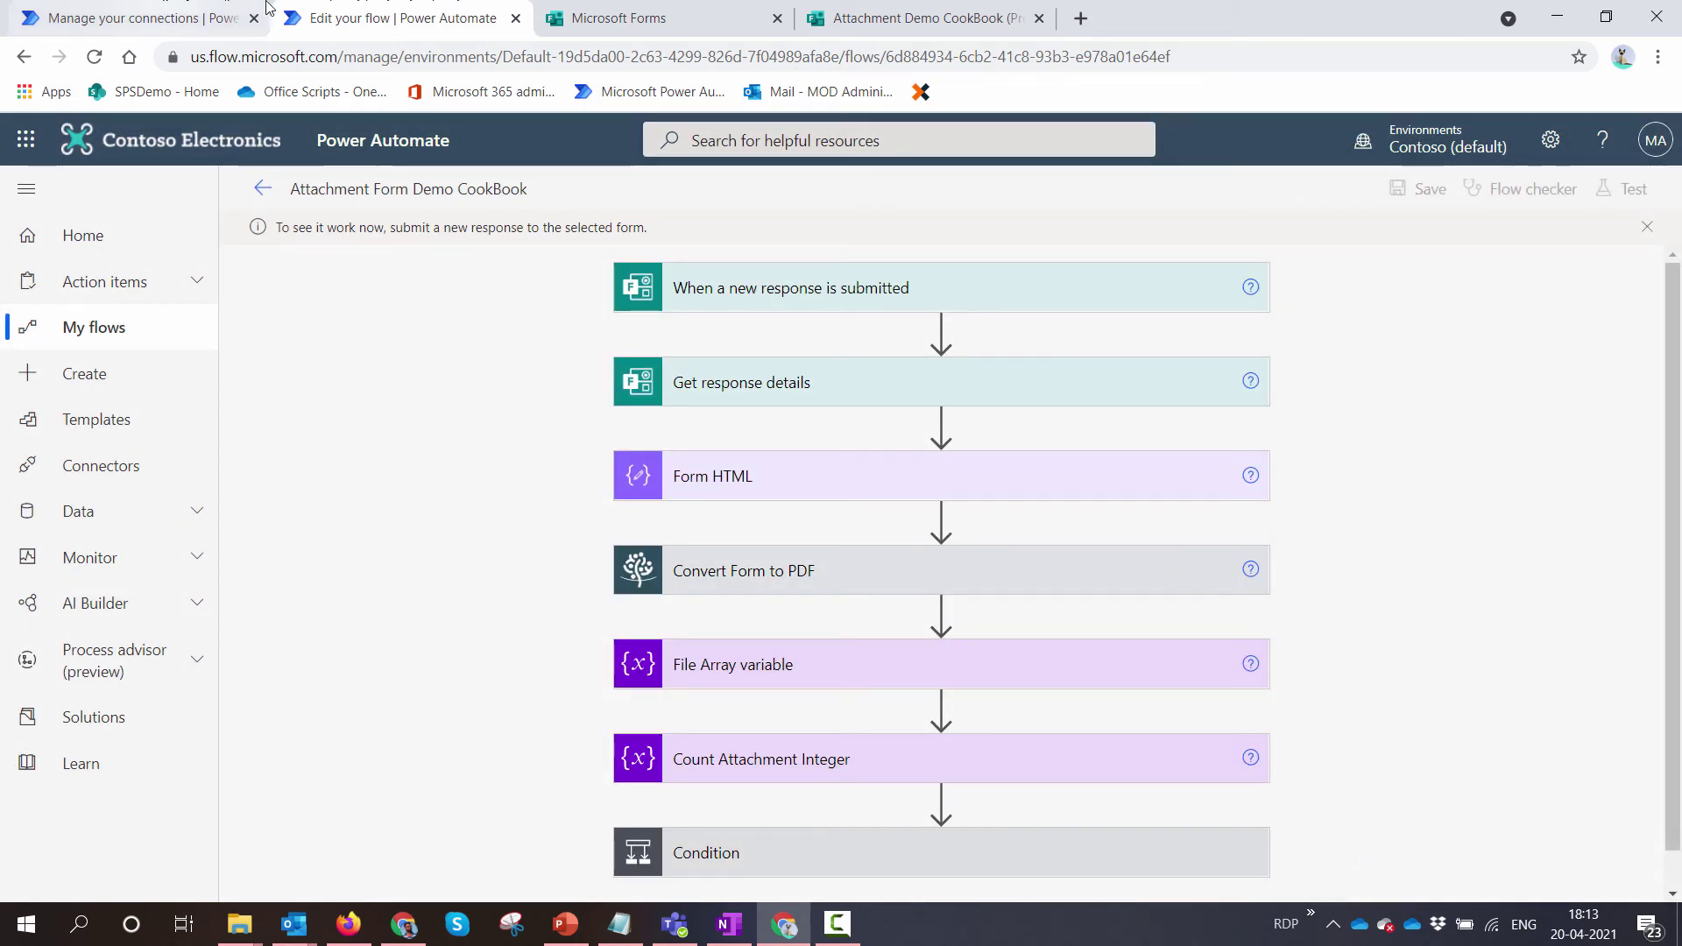
pyautogui.click(635, 16)
pyautogui.click(74, 14)
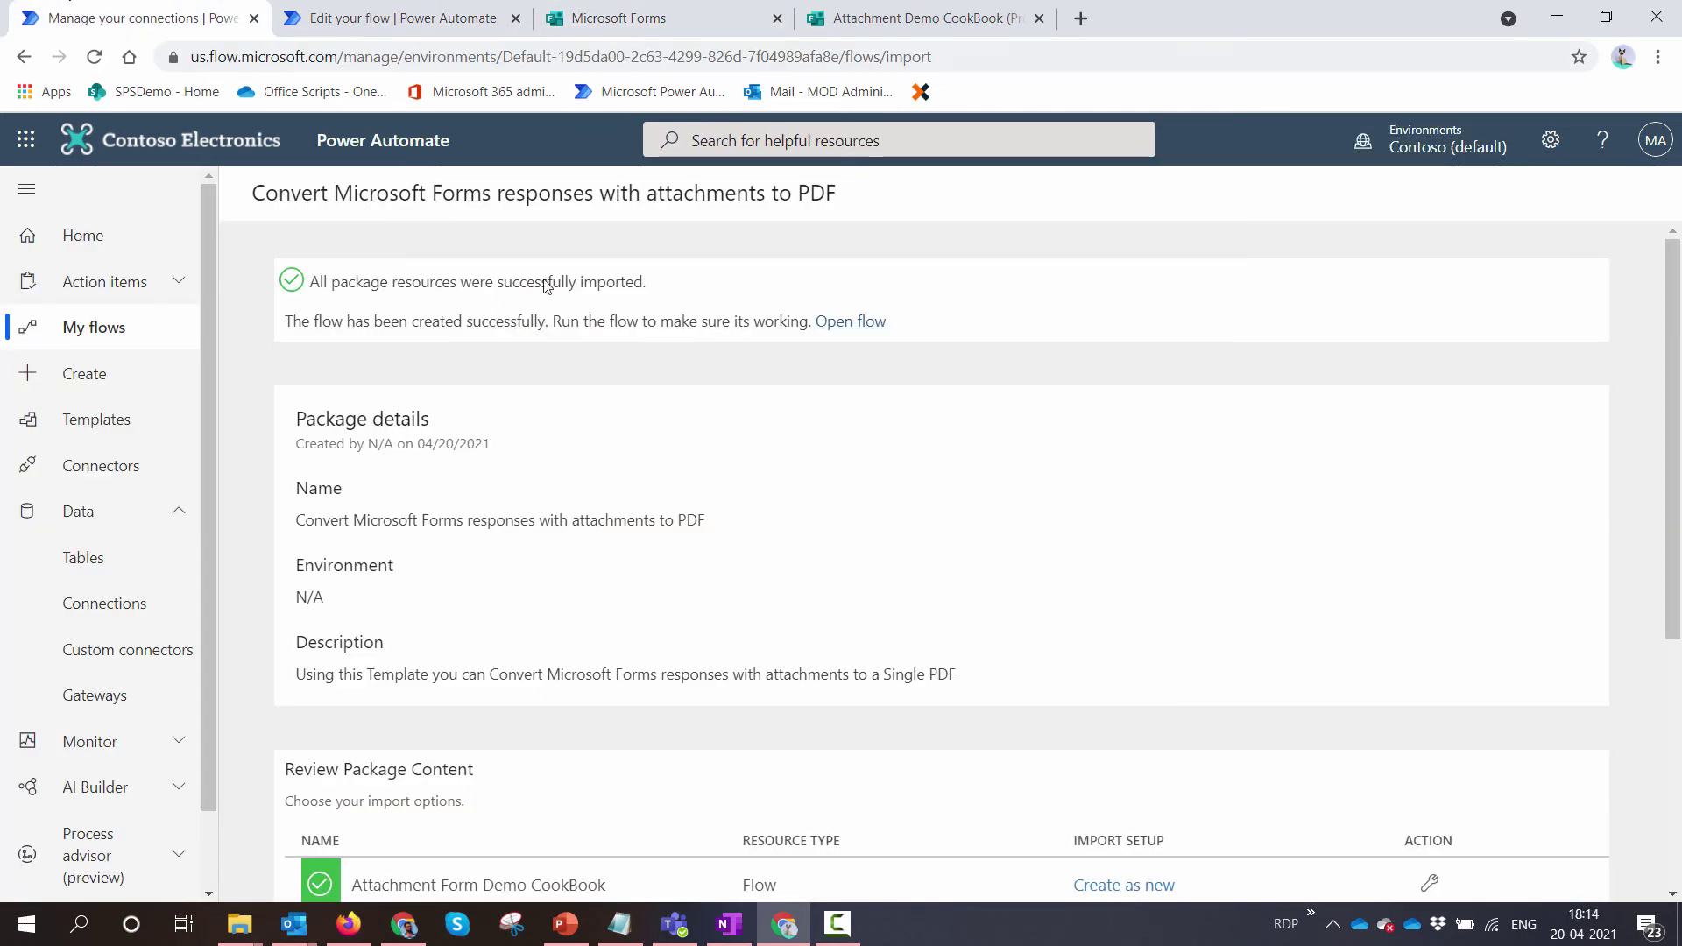
pyautogui.click(893, 15)
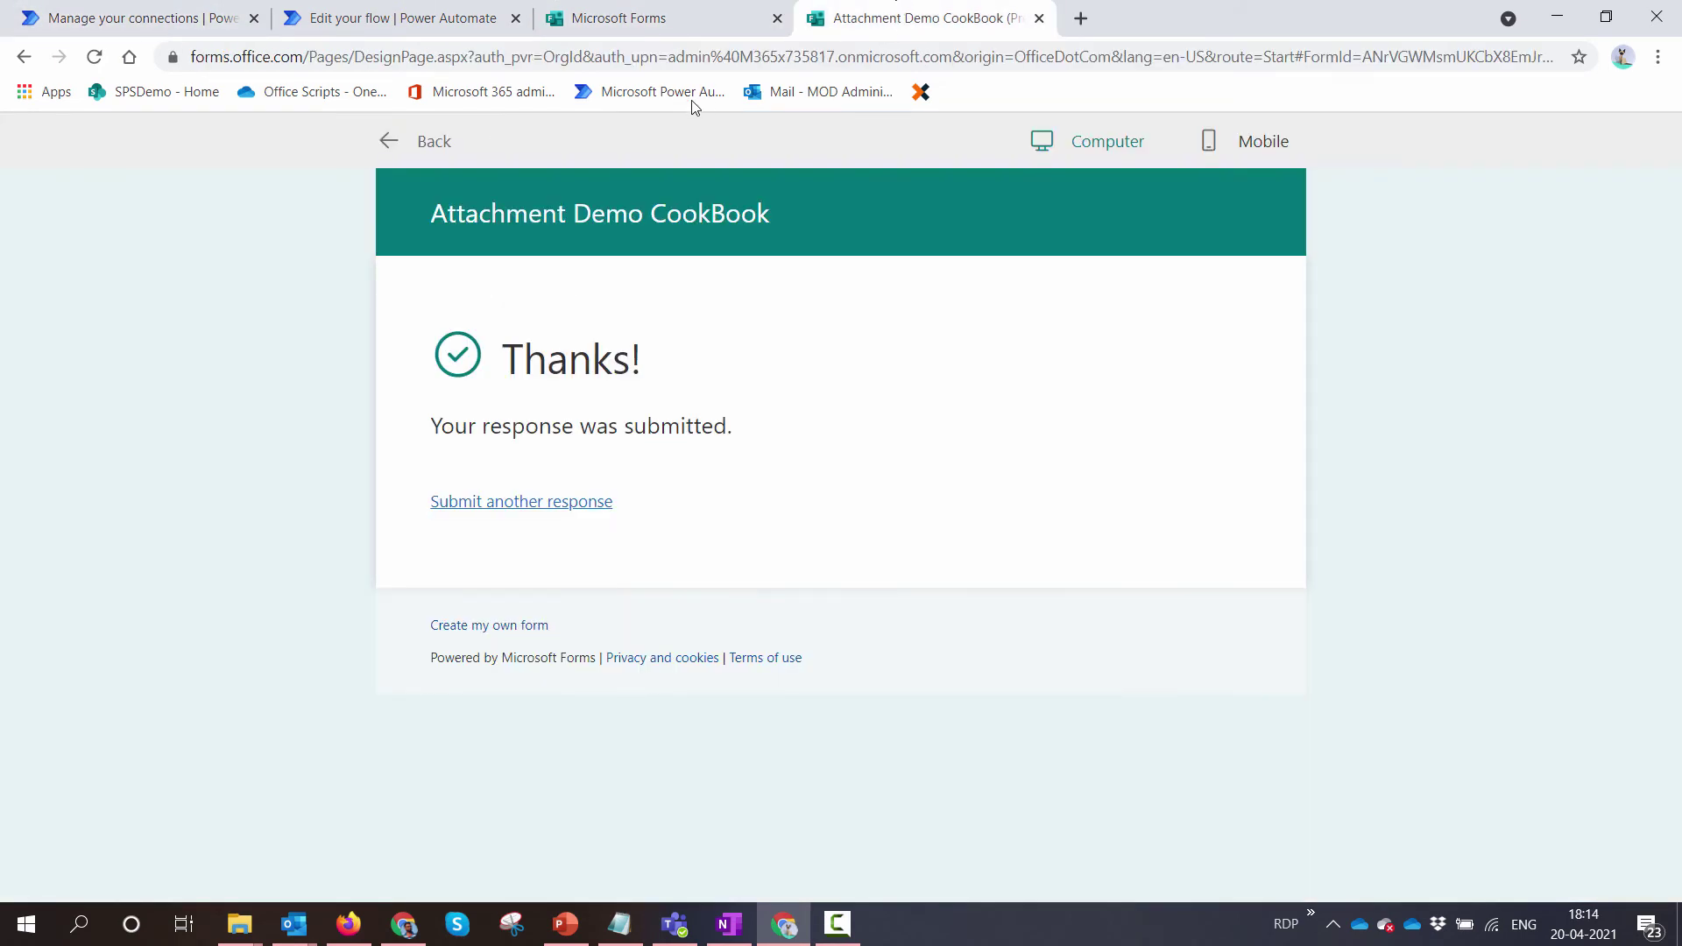
pyautogui.click(387, 143)
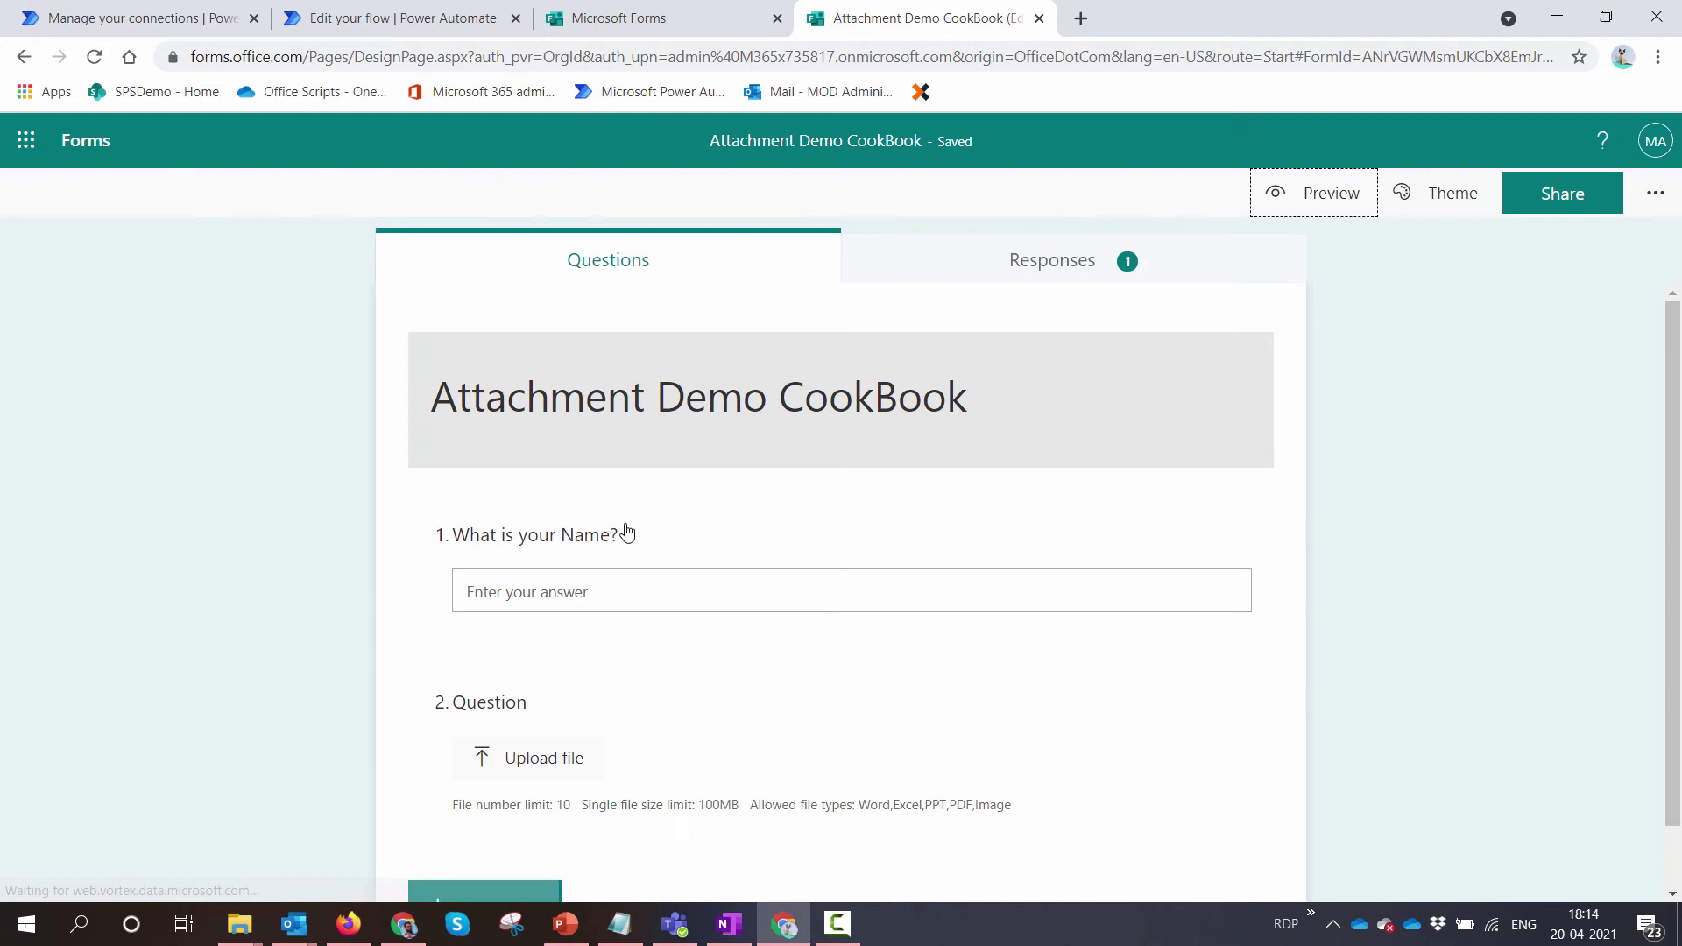
pyautogui.click(1314, 192)
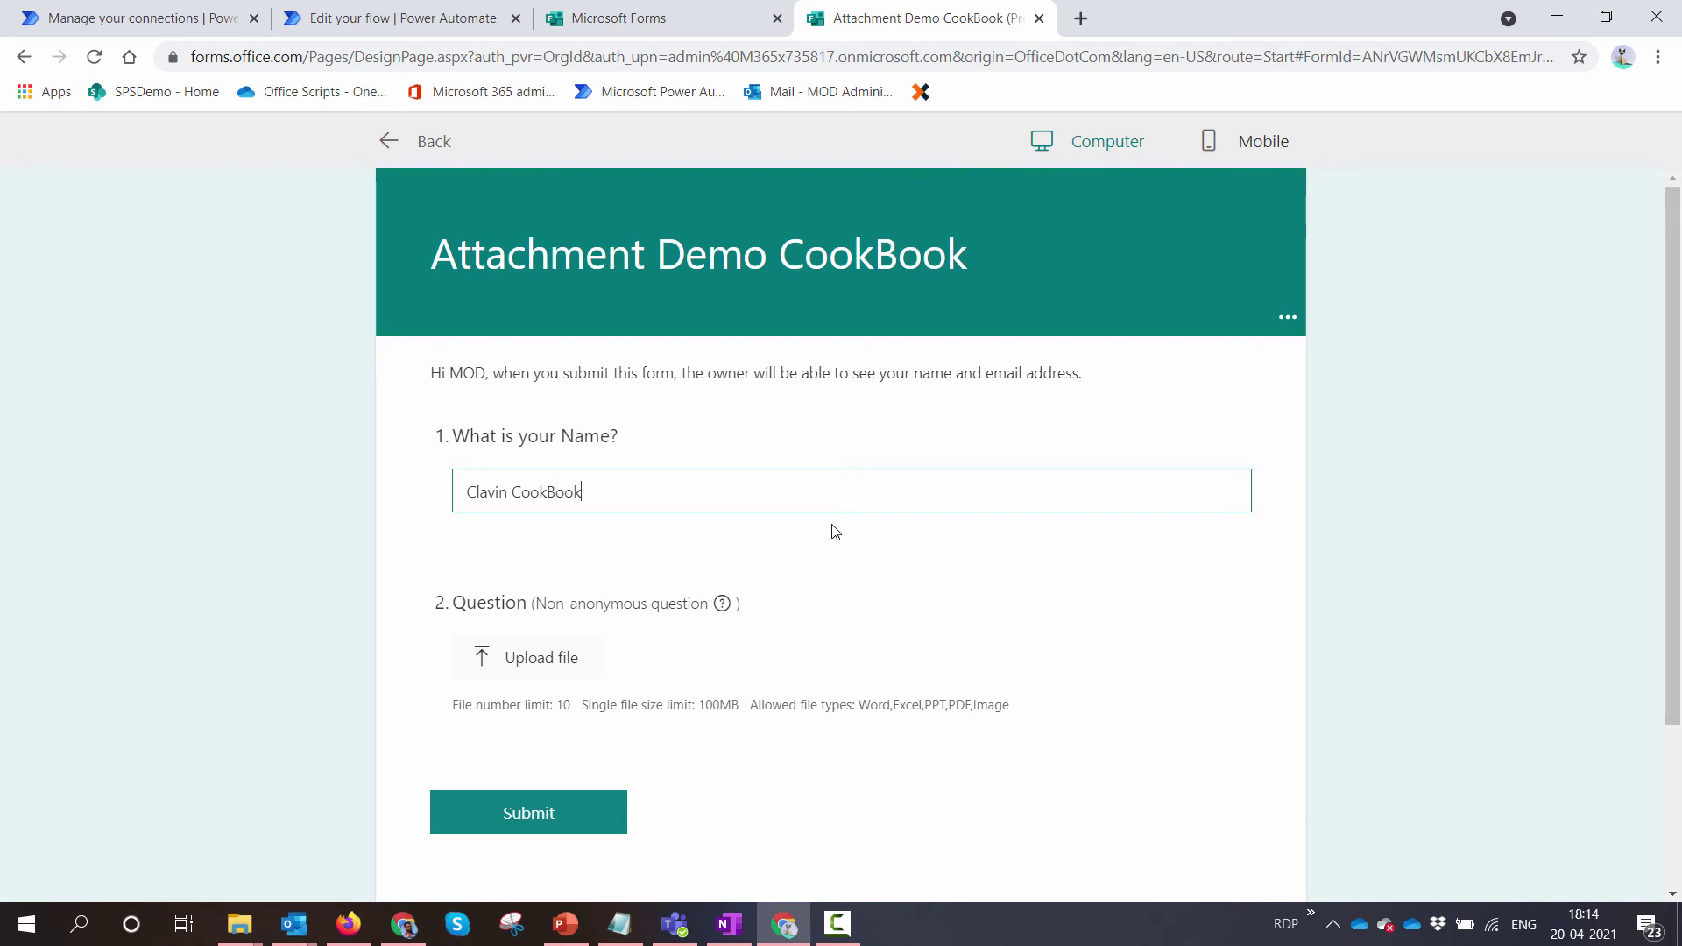
# Step: Upload the letterhead PDF, résumé and photo from Sample Files, then return to the flow
pyautogui.click(571, 659)
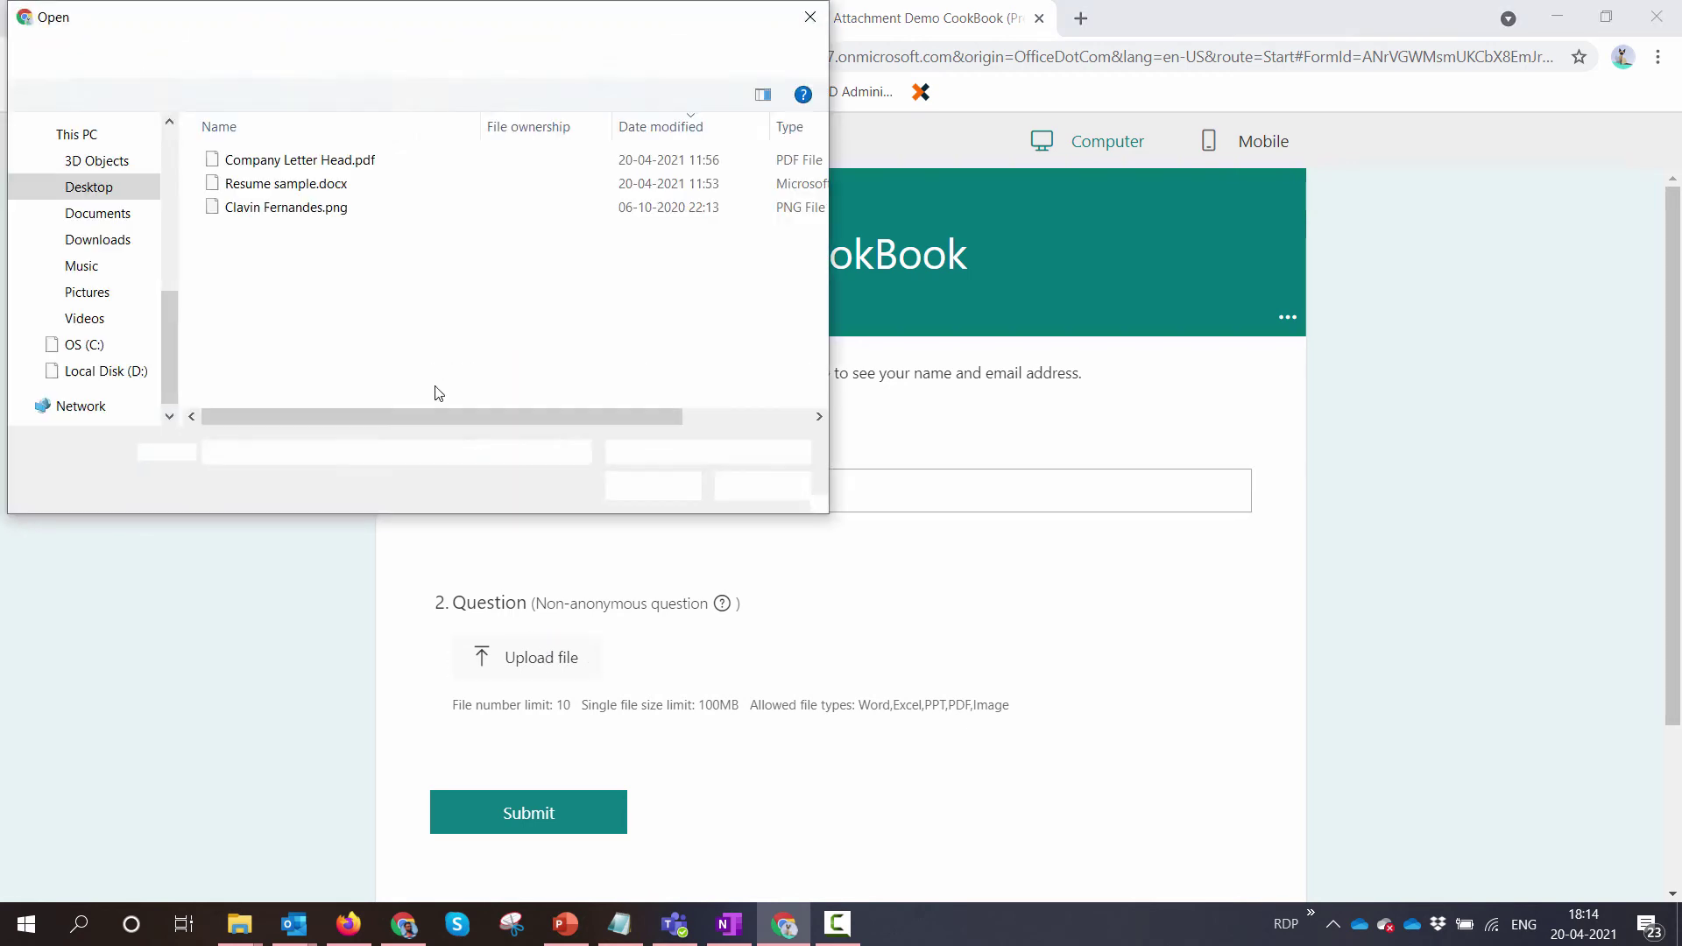
pyautogui.click(298, 159)
pyautogui.keyDown('shift'); pyautogui.click(353, 210); pyautogui.keyUp('shift')
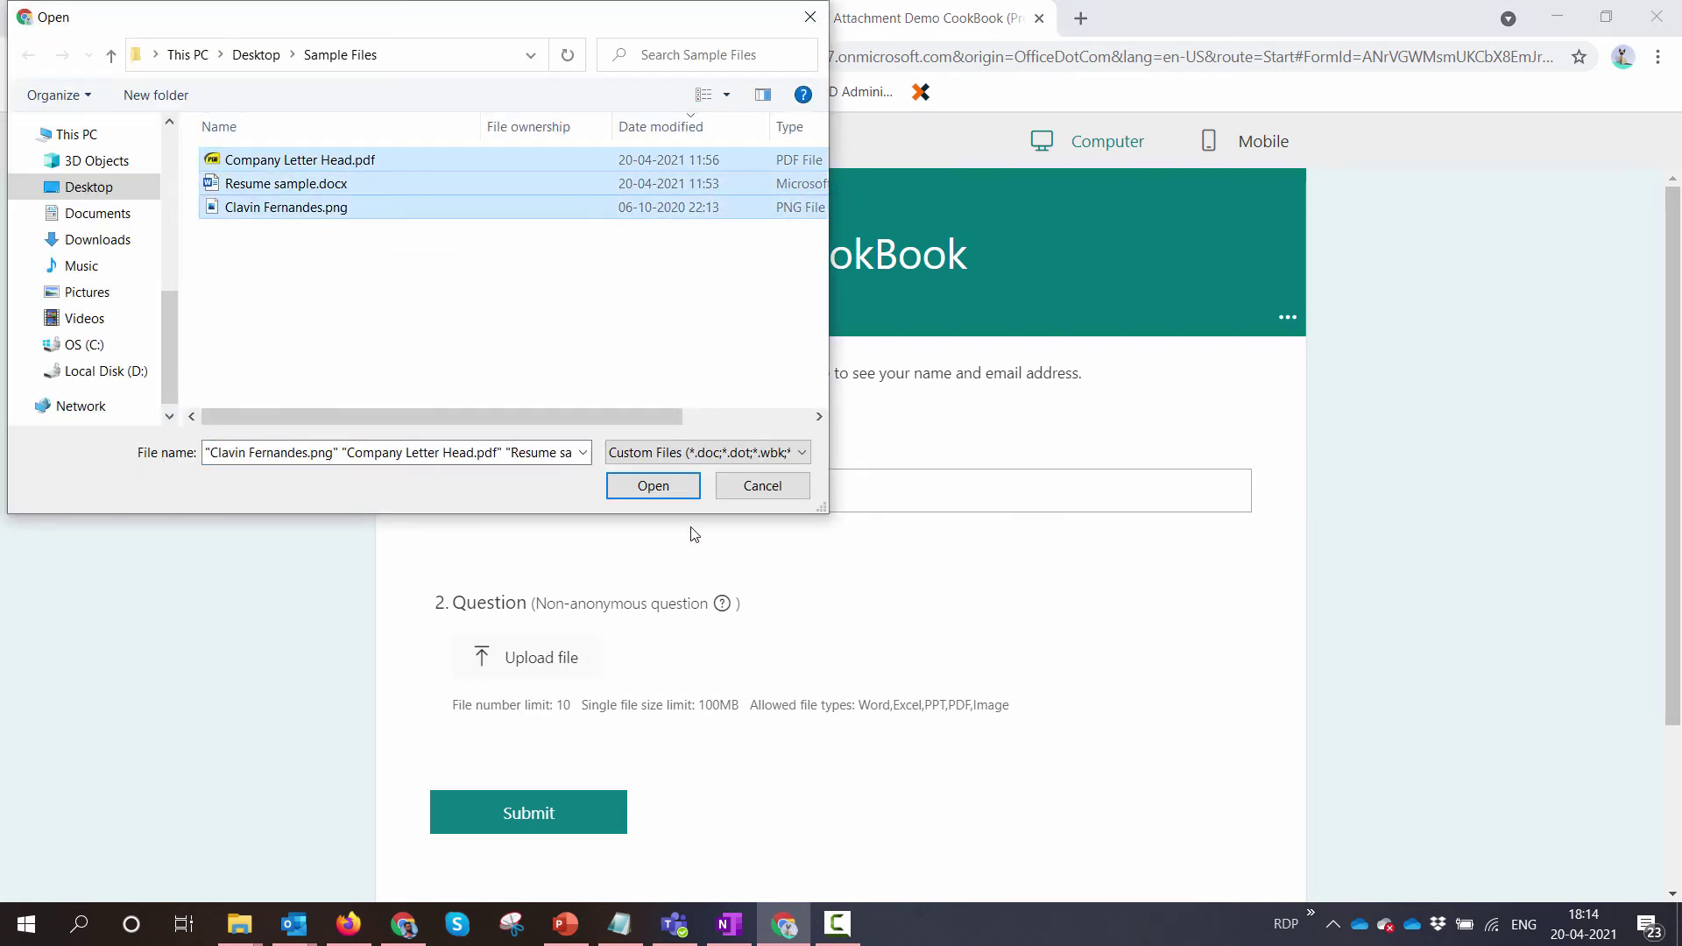
pyautogui.click(673, 491)
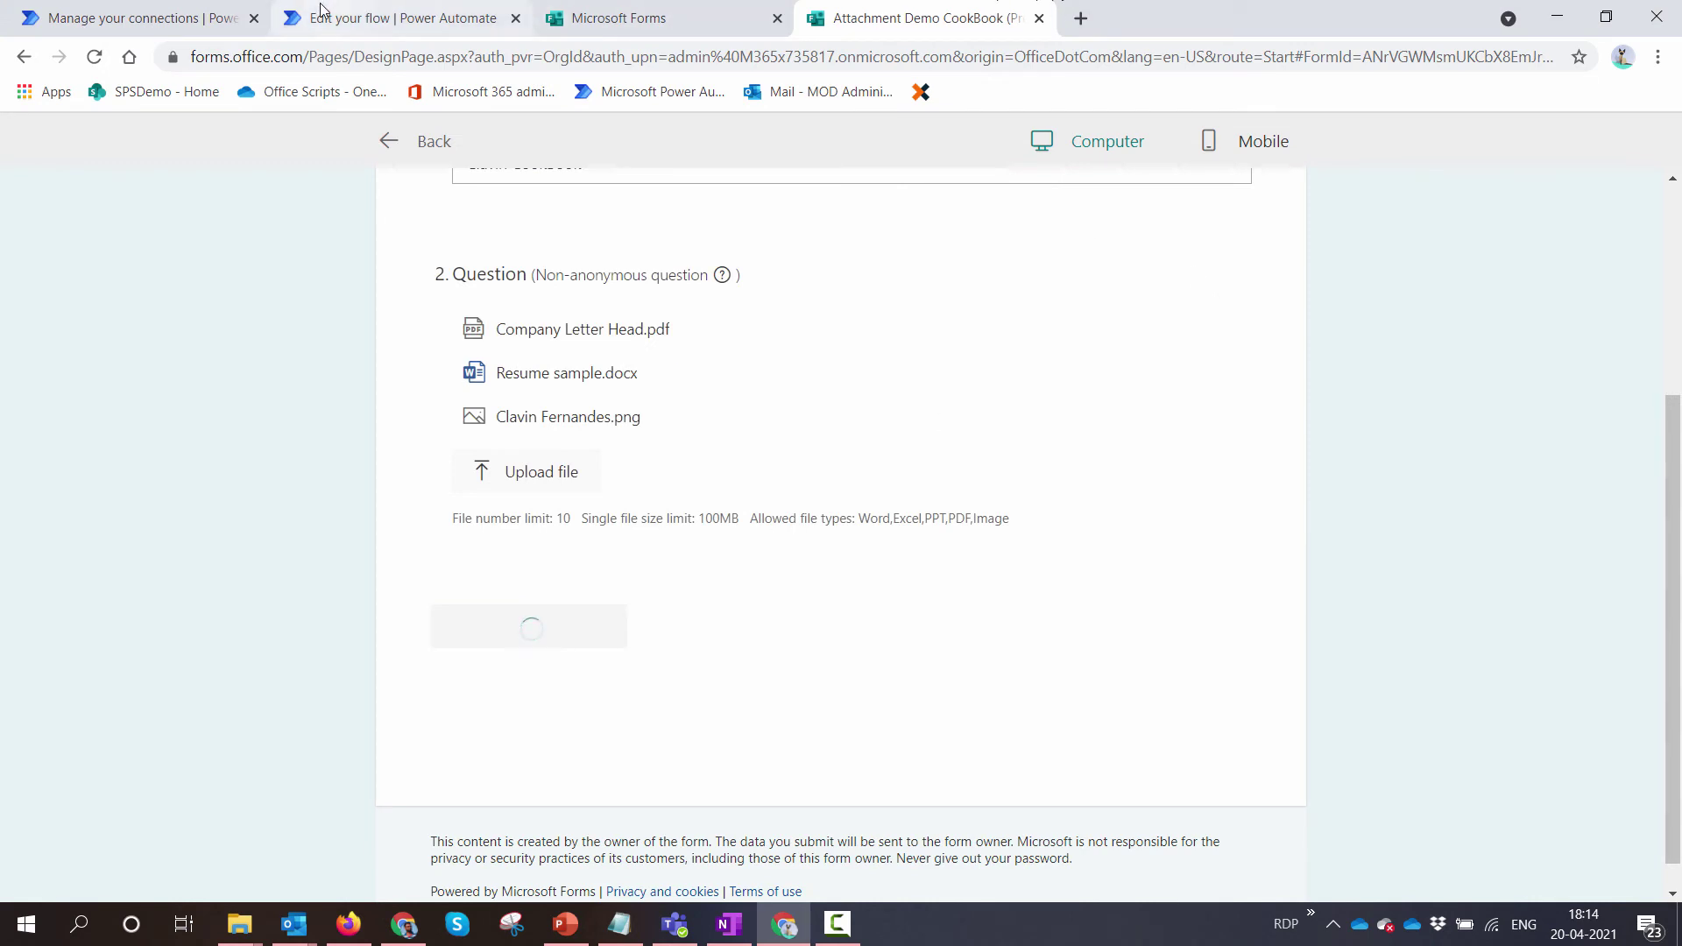
pyautogui.click(420, 18)
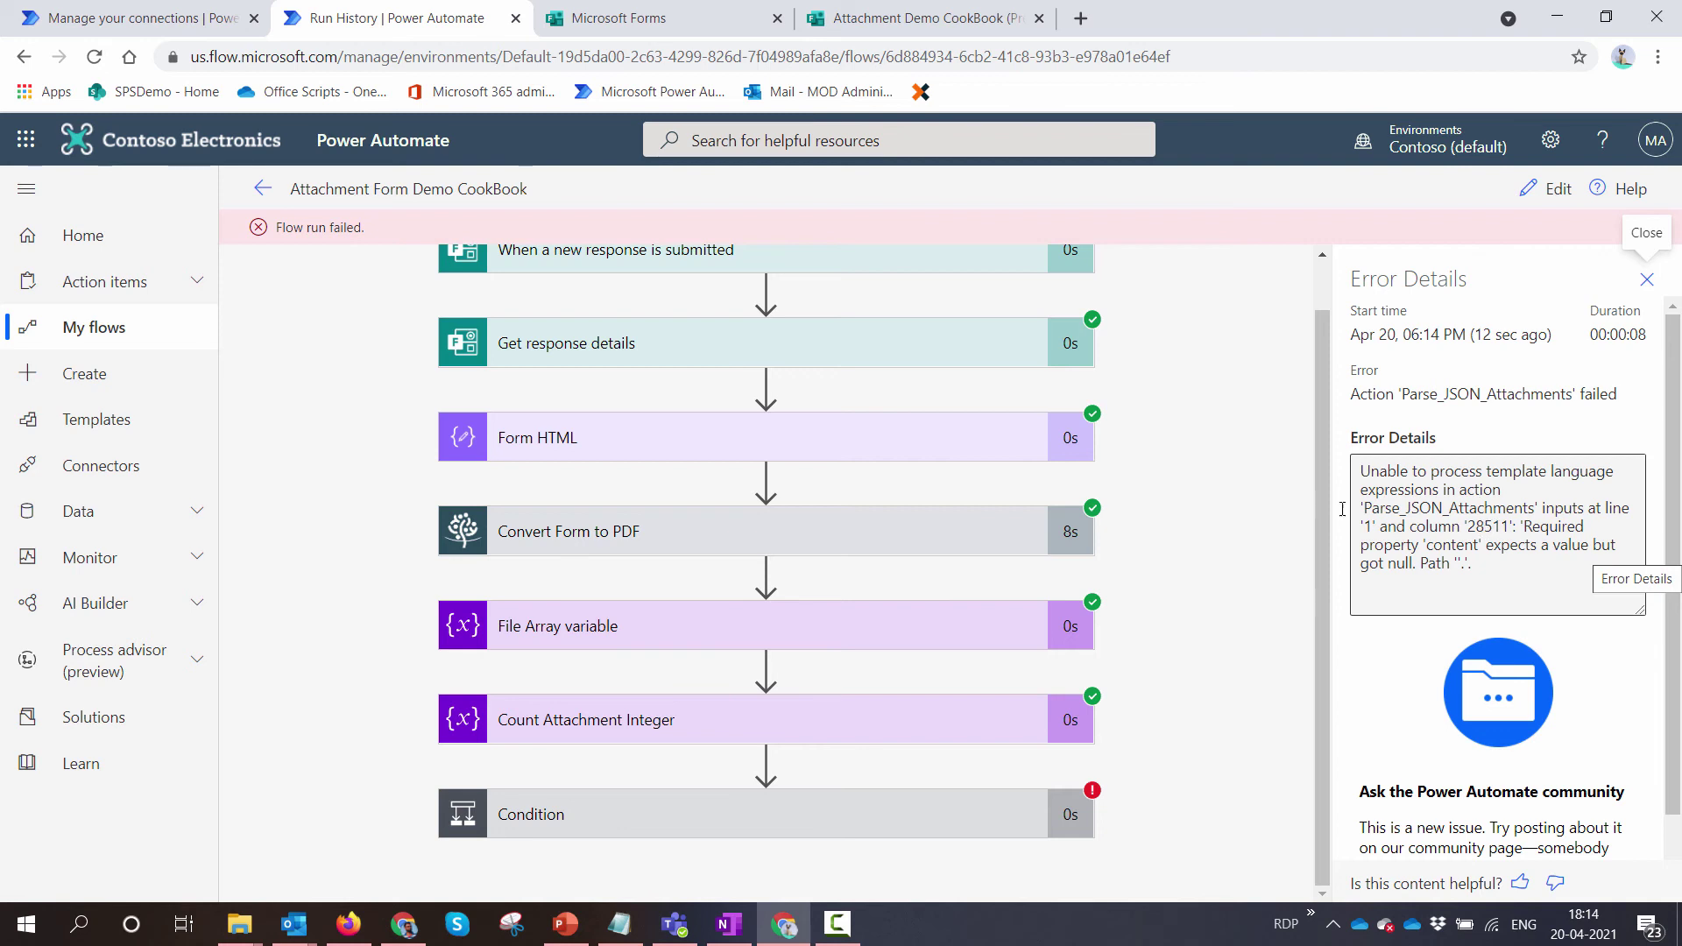
# Step: Read the InvalidTemplate error on the failed Condition's Parse JSON Attachments, then edit the flow
pyautogui.click(887, 819)
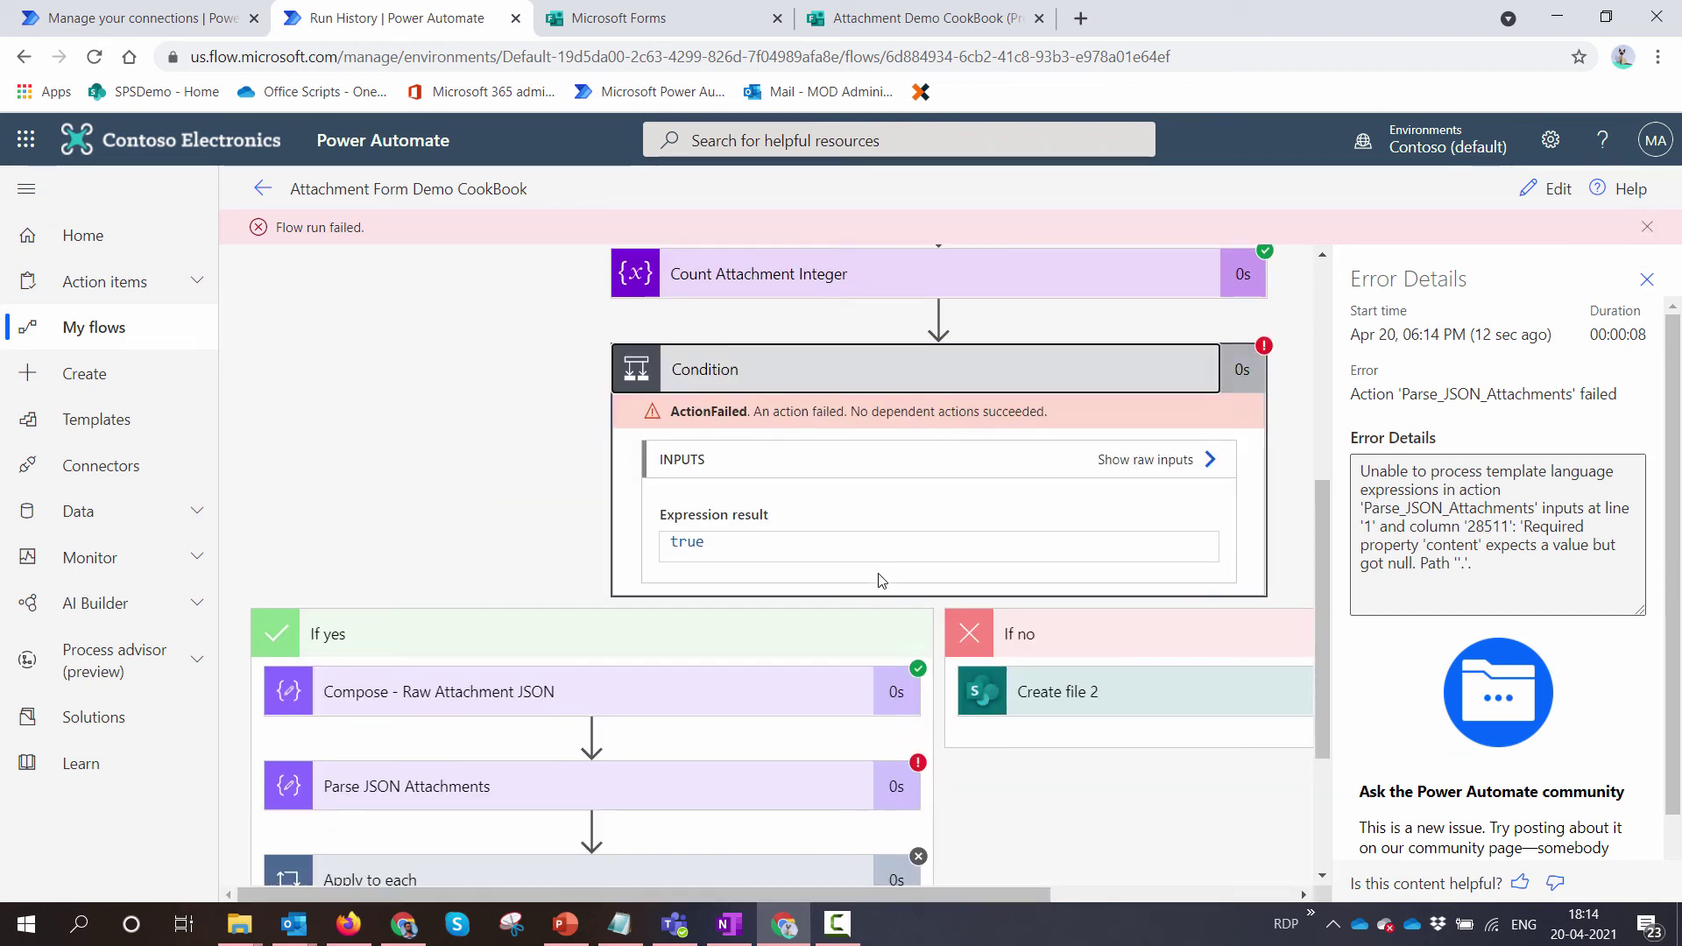
pyautogui.scroll(-1, 880, 580)
pyautogui.click(732, 692)
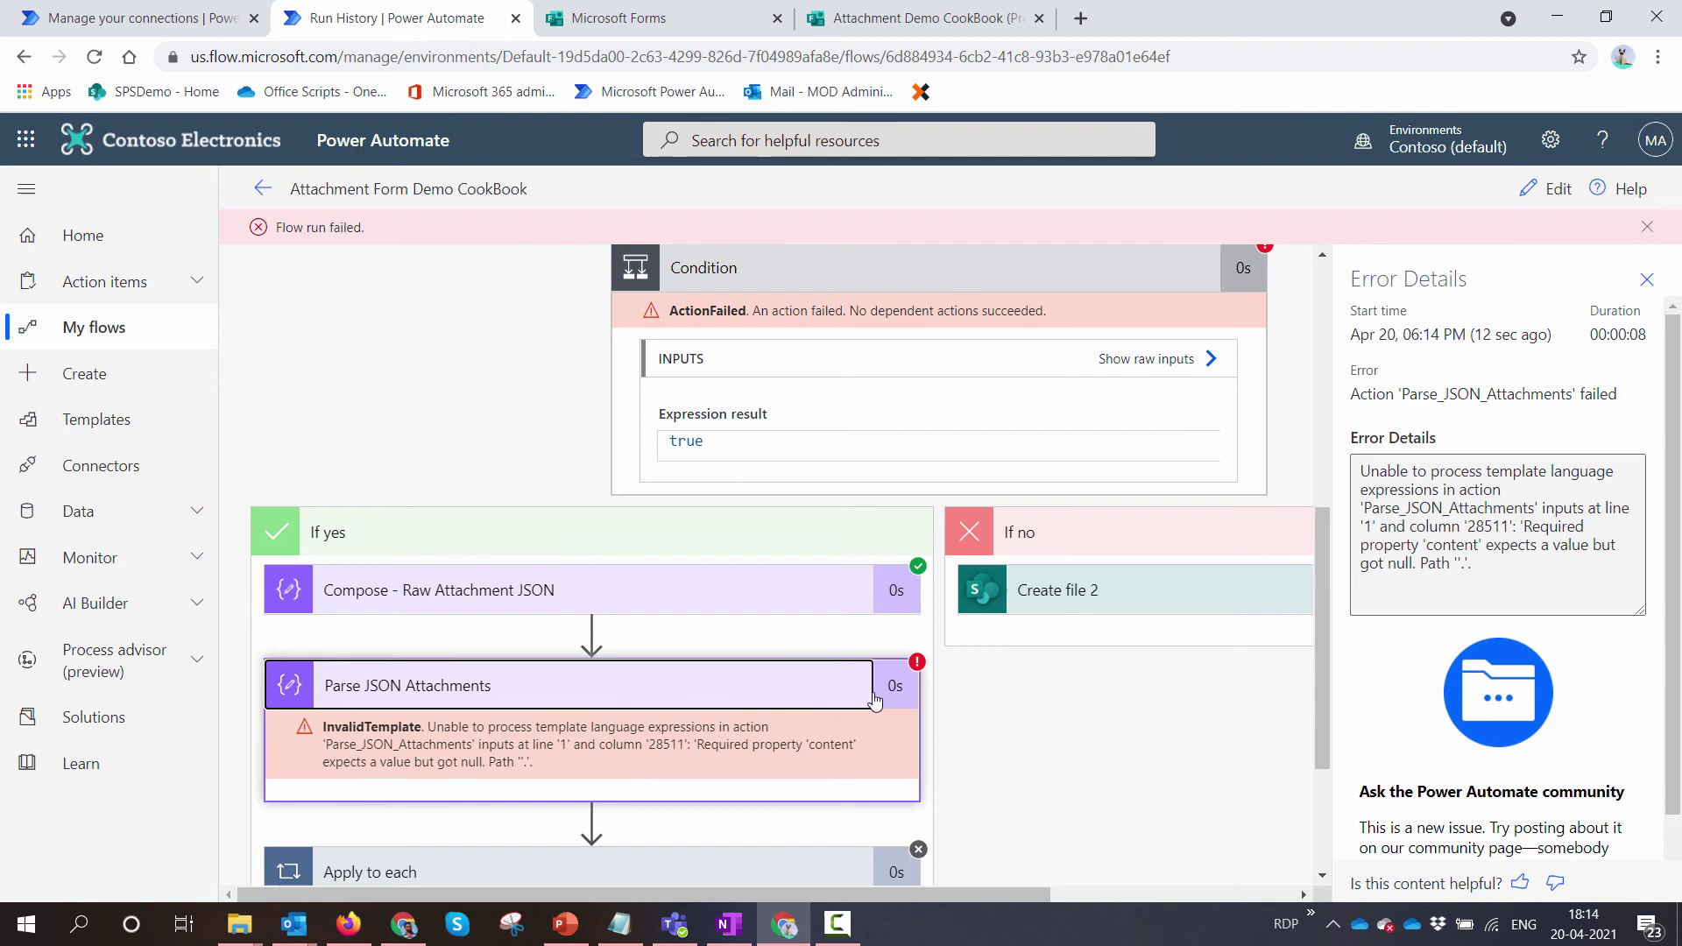
pyautogui.click(1549, 198)
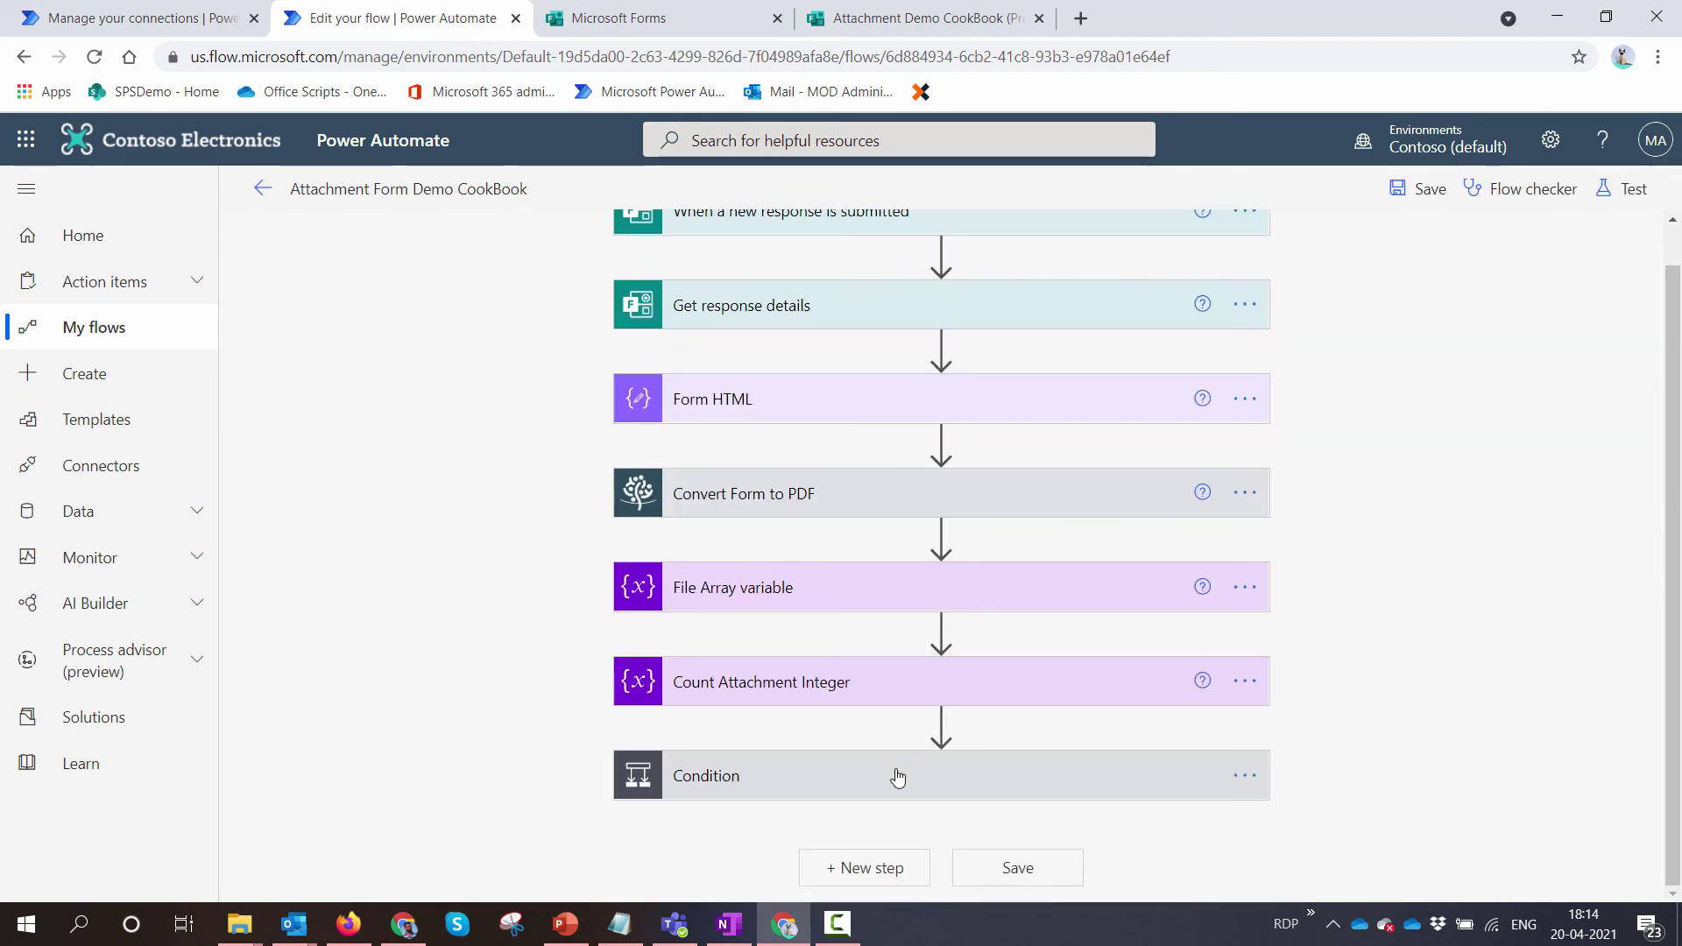
# Step: Set Parse JSON Attachments' Content to the form's Question answer and save the flow
pyautogui.click(897, 776)
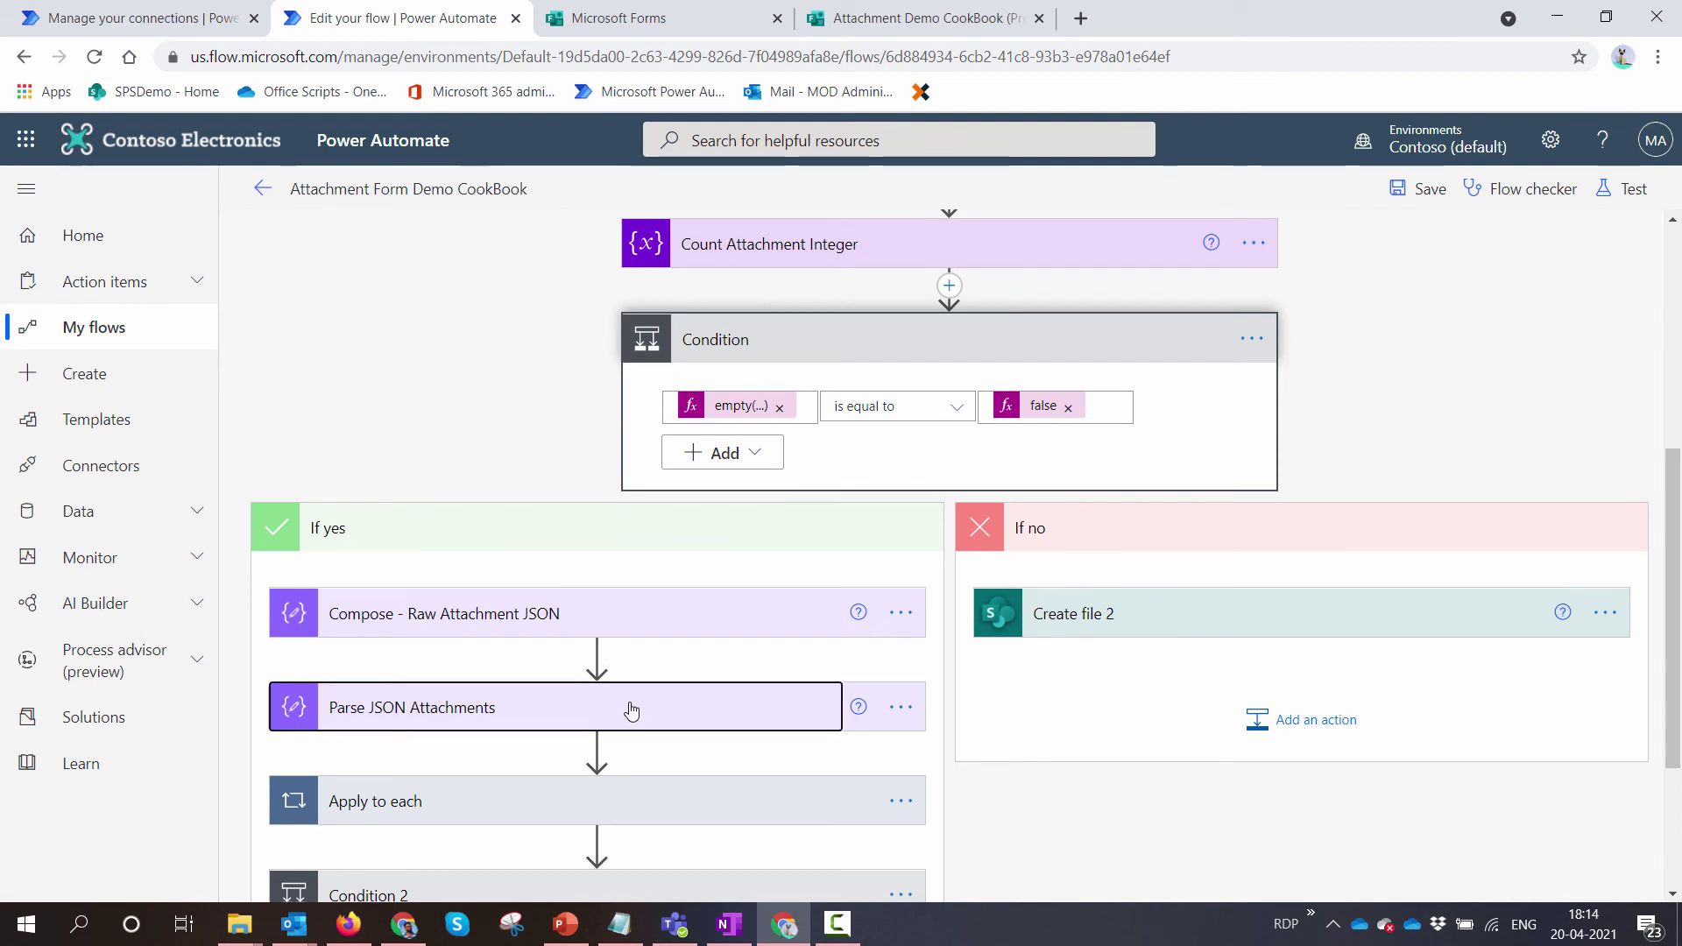
pyautogui.click(630, 709)
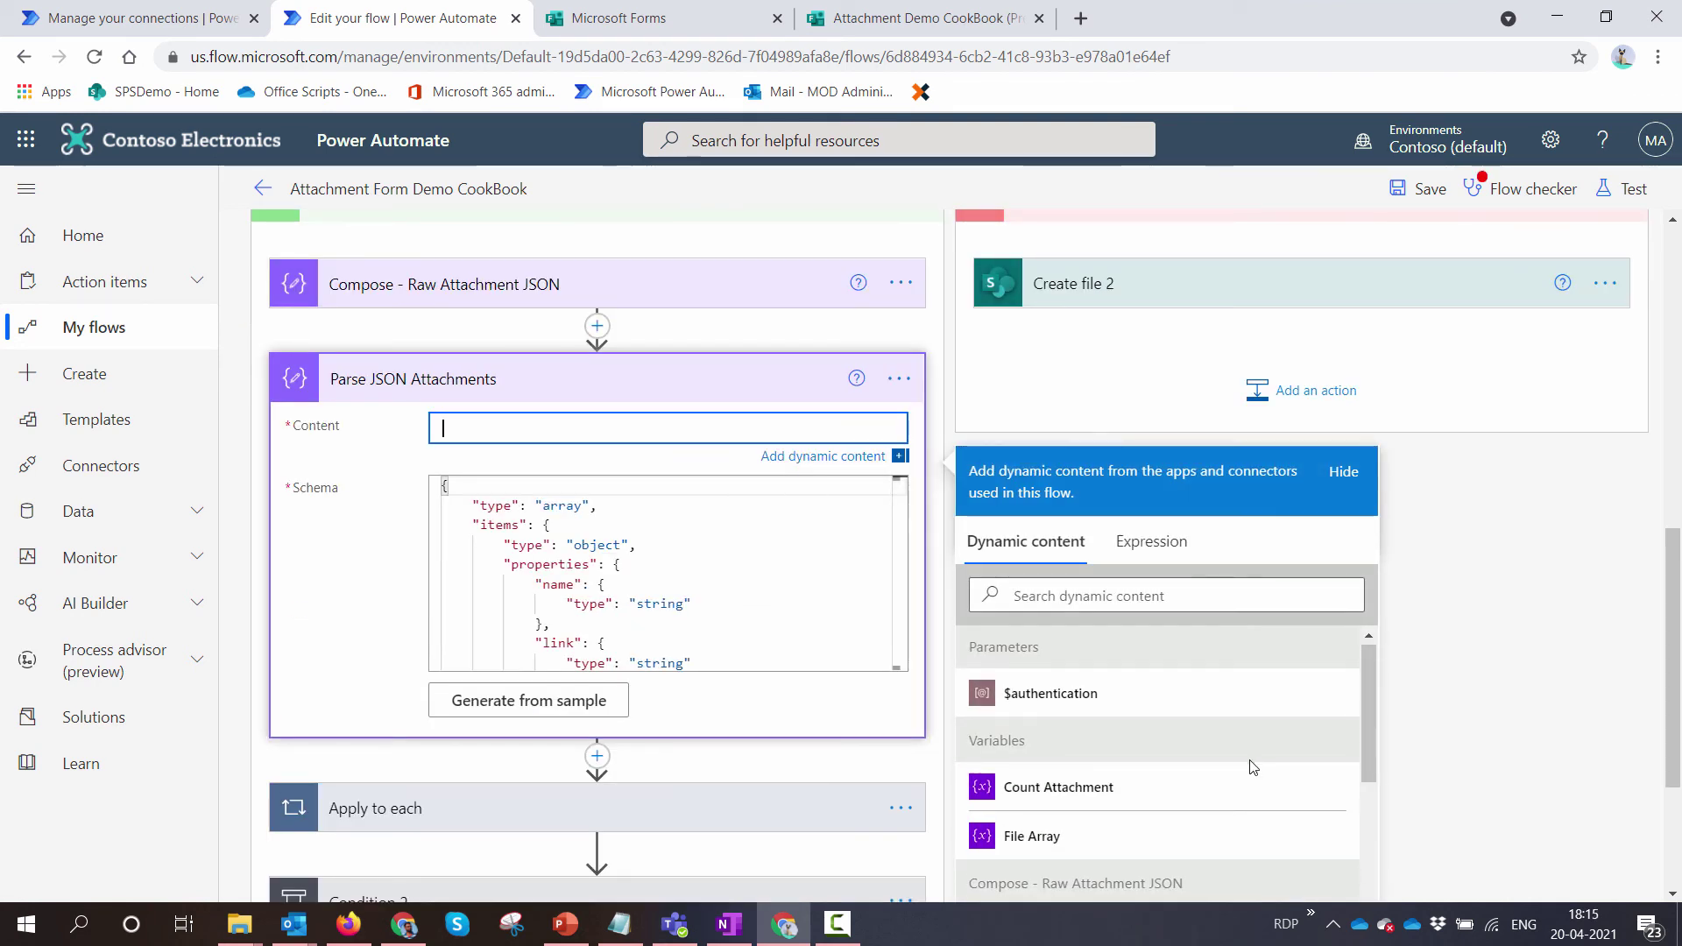
pyautogui.scroll(-10, 1253, 767)
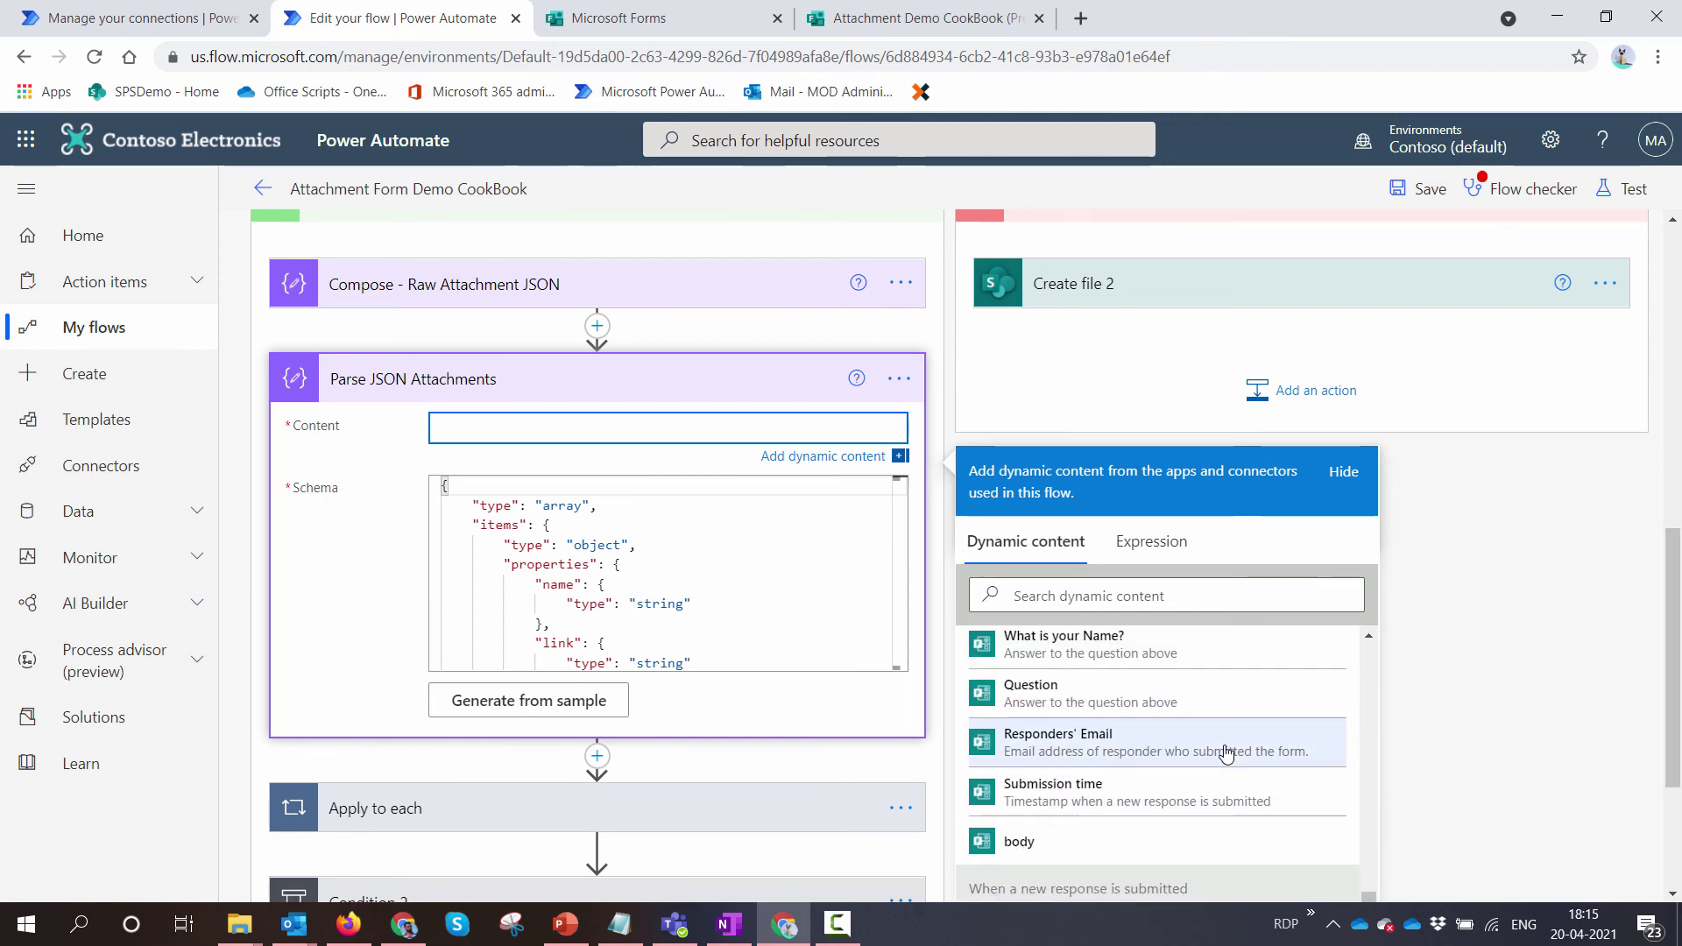
pyautogui.click(1091, 696)
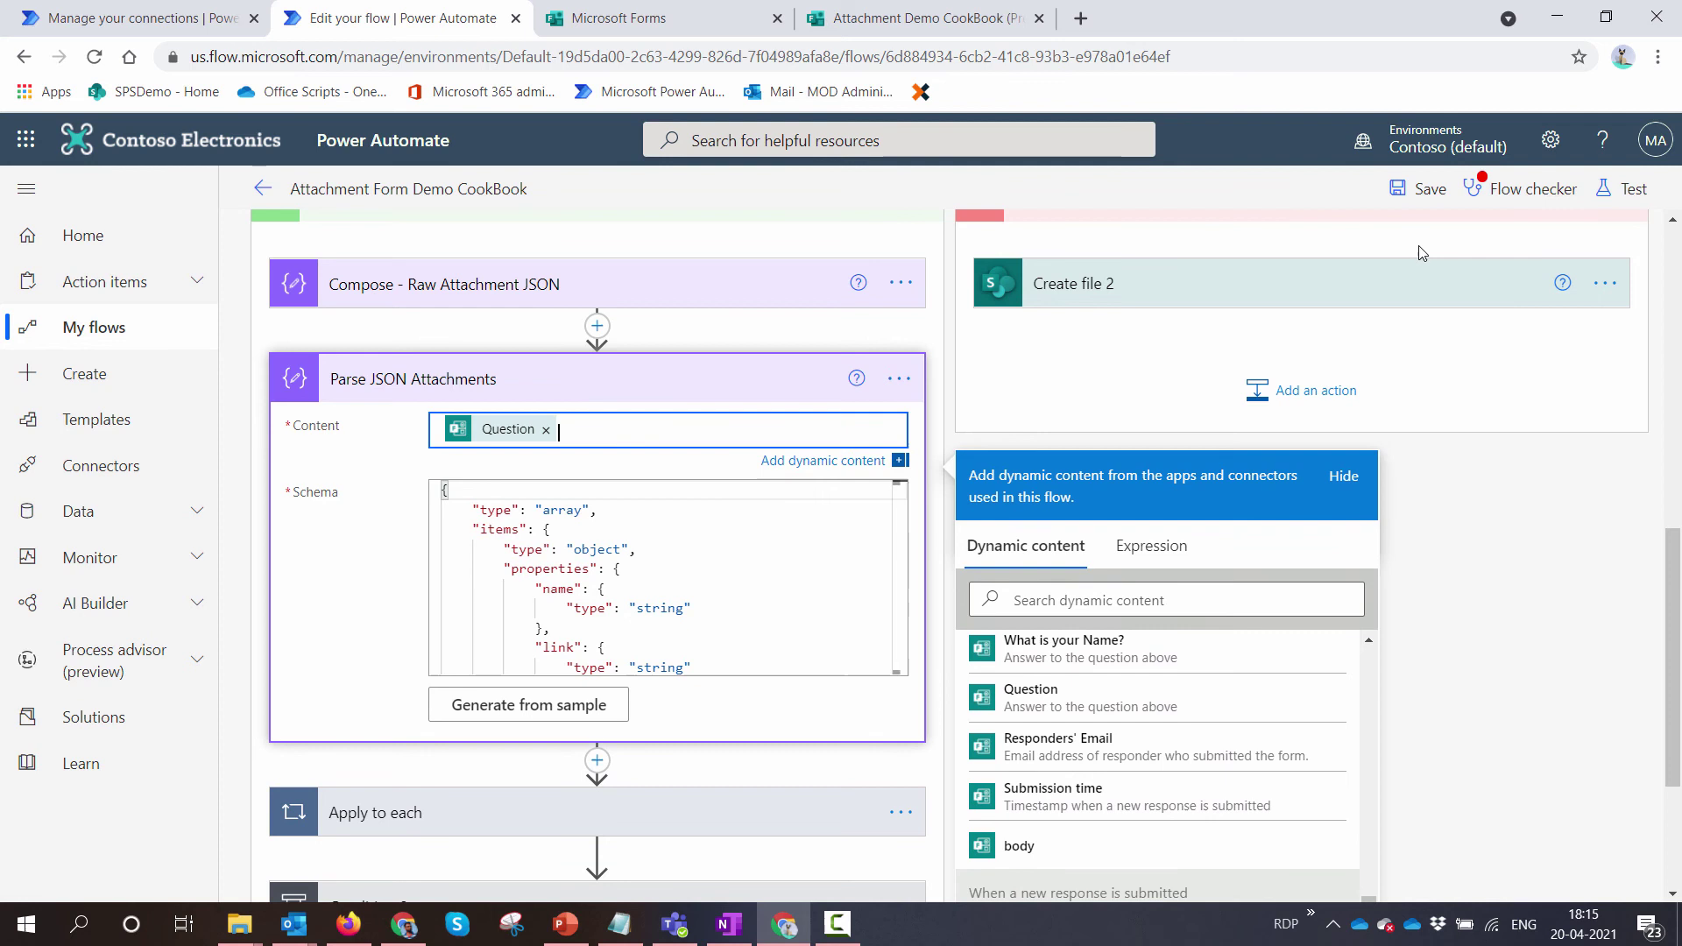
pyautogui.click(1420, 188)
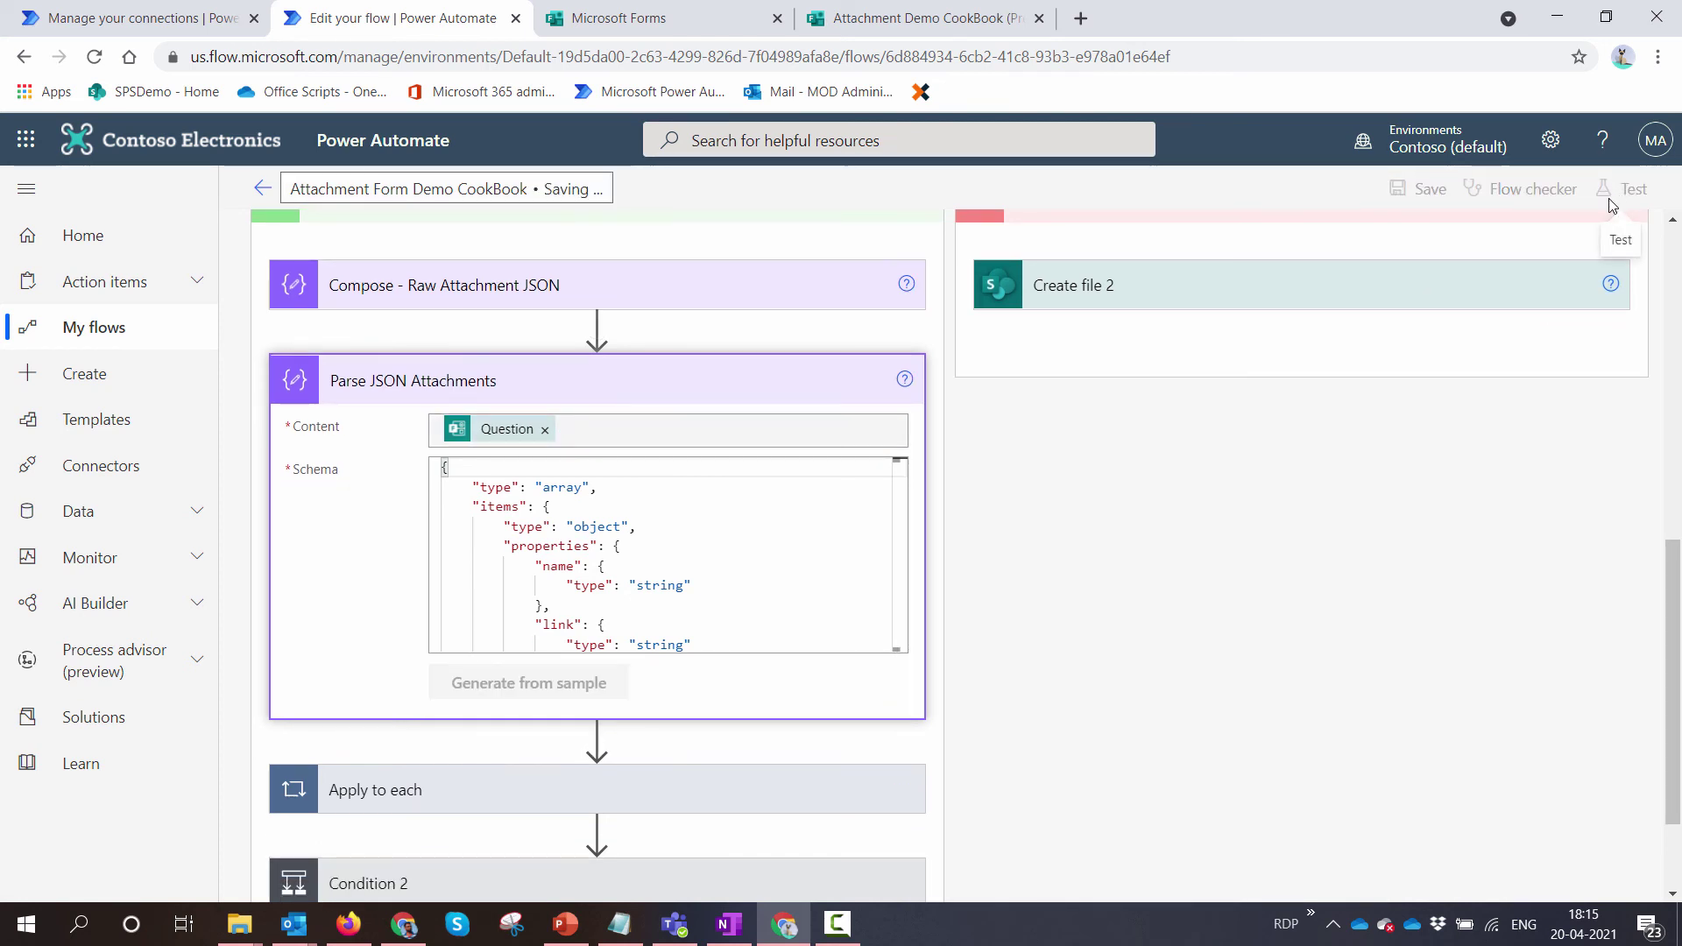
# Step: Rerun the test automatically using the recent form submission as the trigger
pyautogui.click(1611, 189)
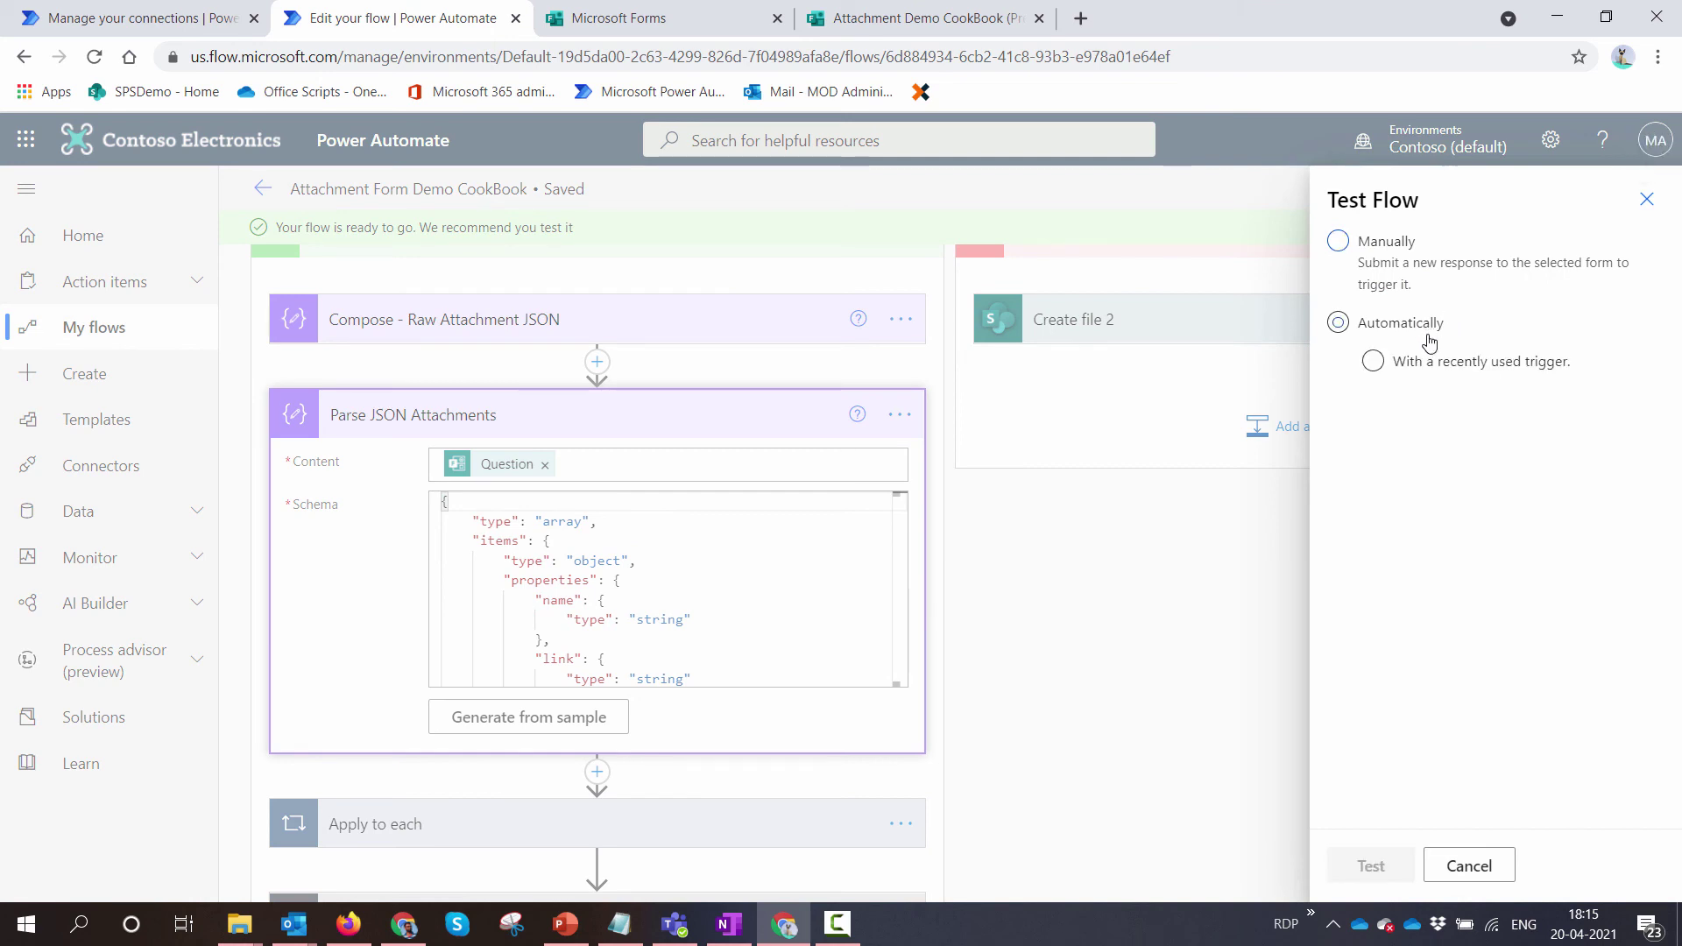
pyautogui.click(1427, 336)
pyautogui.click(1413, 426)
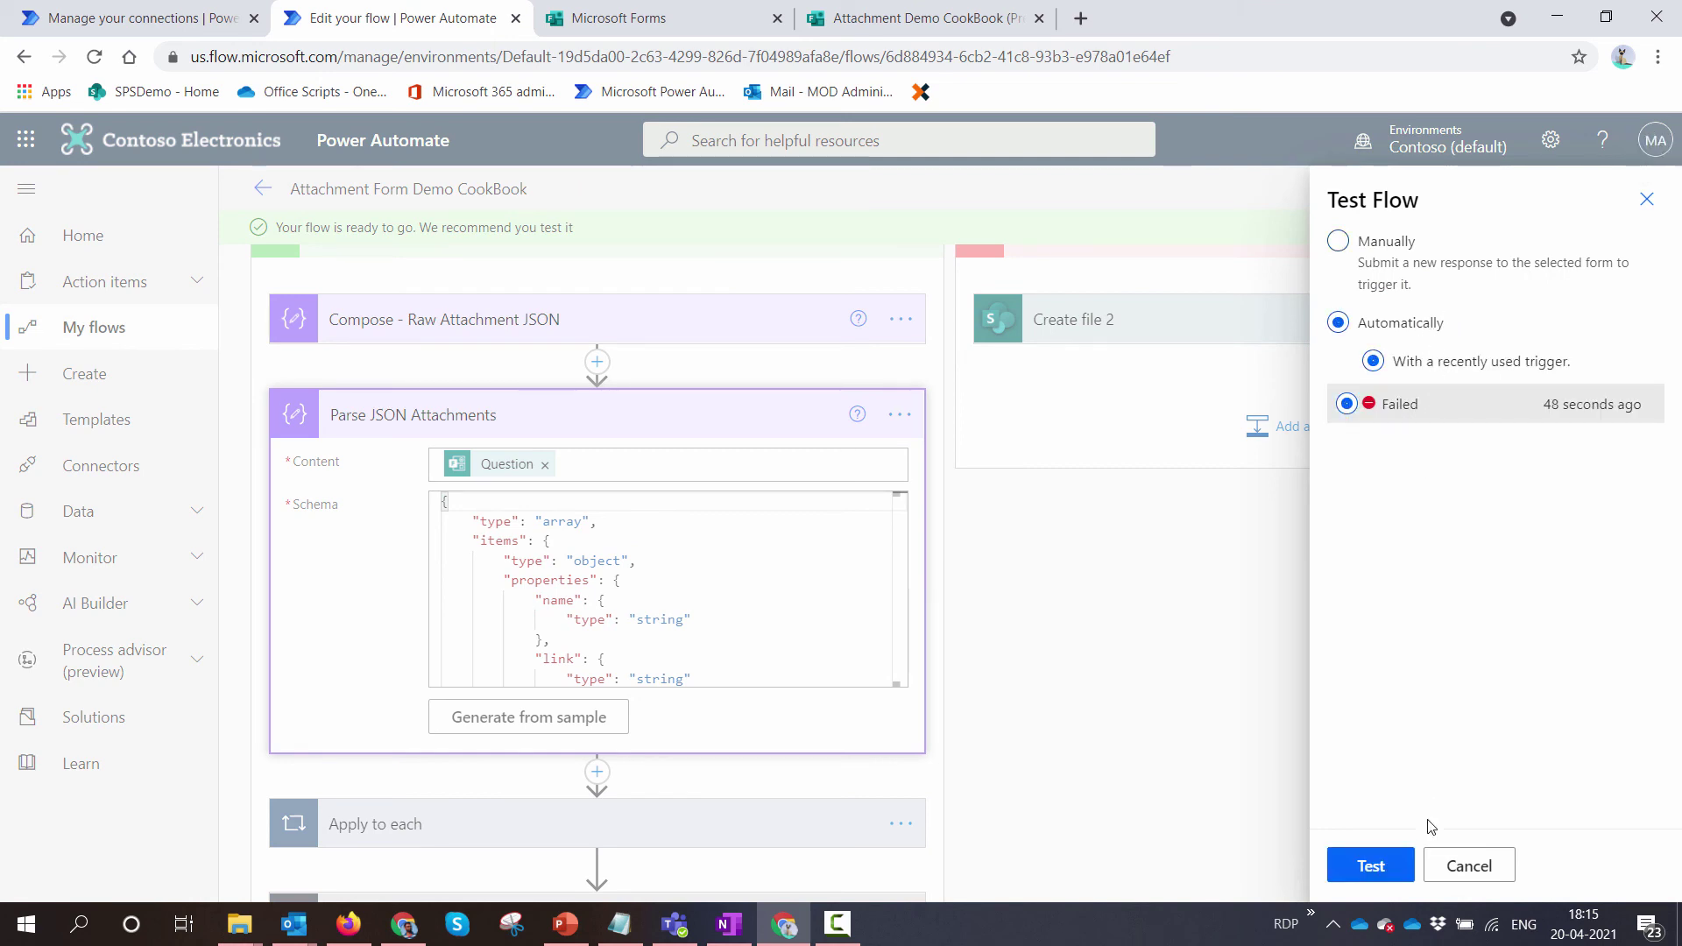
pyautogui.click(1384, 867)
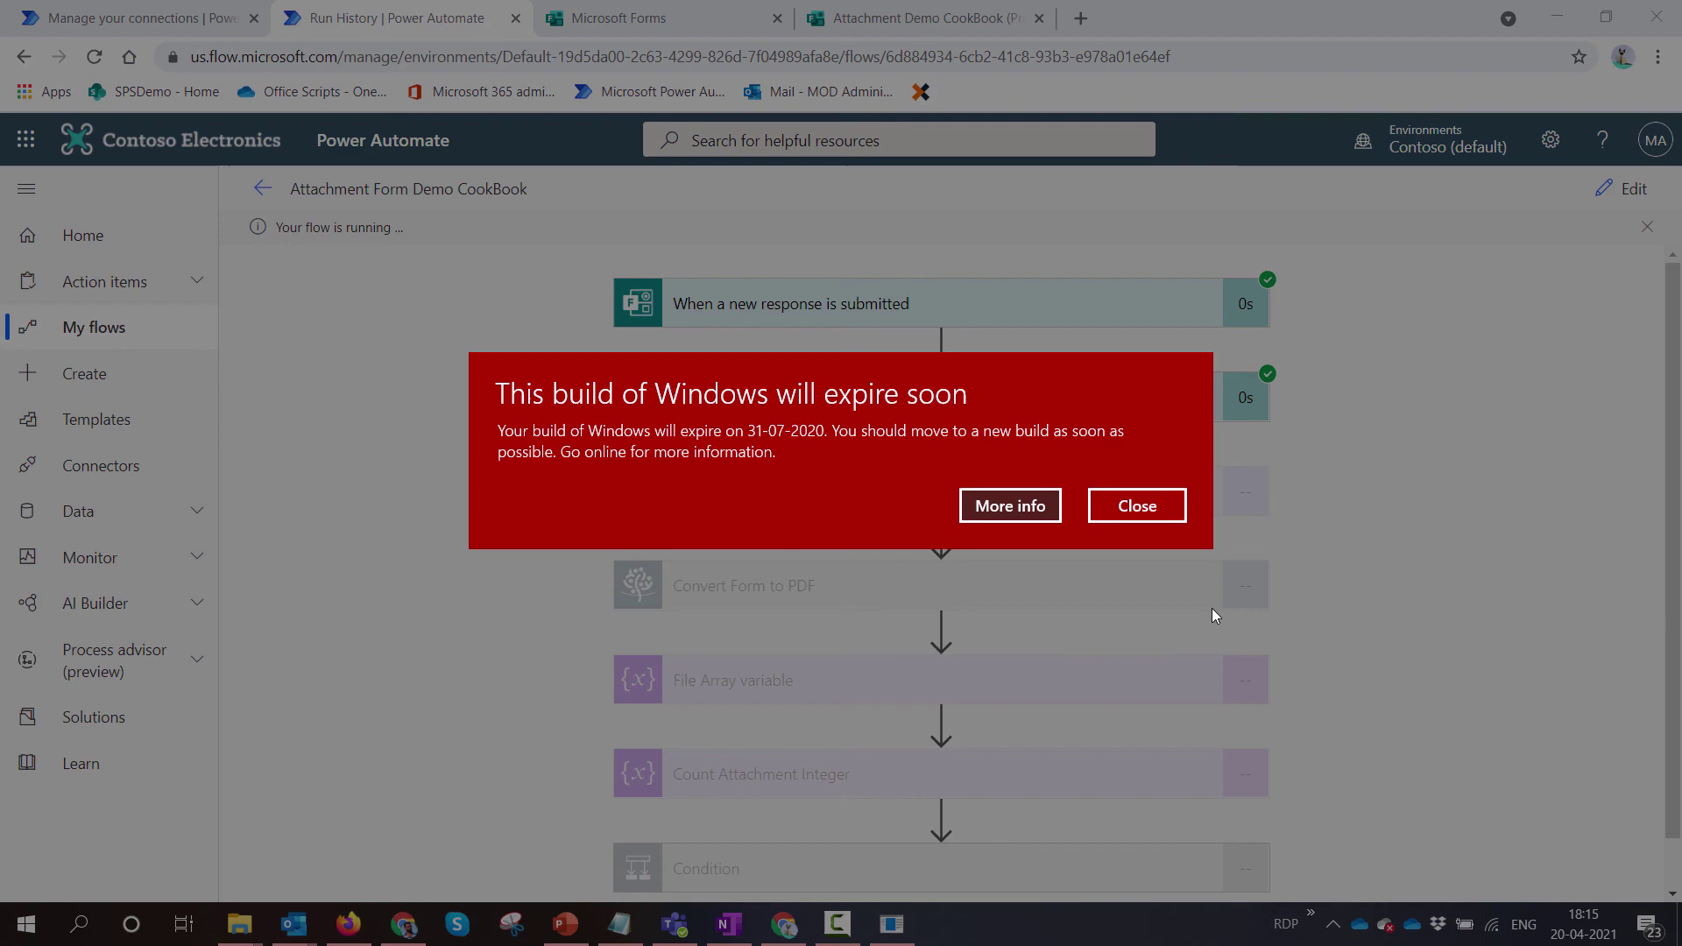
pyautogui.click(1137, 506)
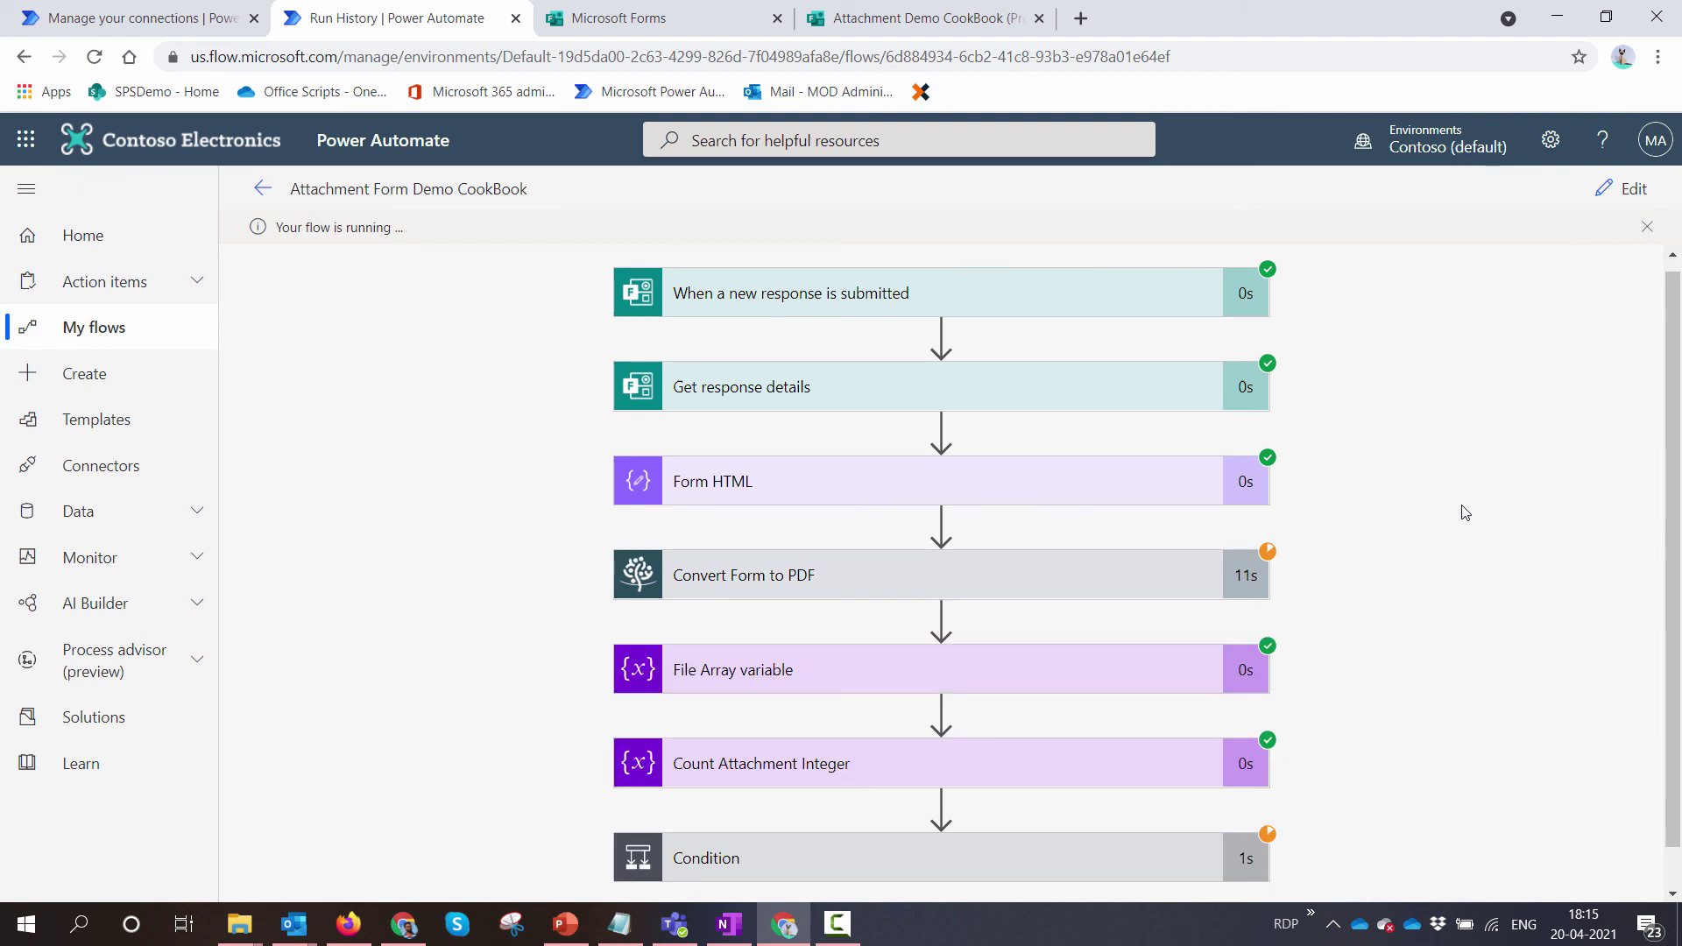
# Step: Expand Condition, Apply to each and Condition 2 to follow the 3 attachments into merging
pyautogui.scroll(-1, 1463, 513)
pyautogui.click(1058, 801)
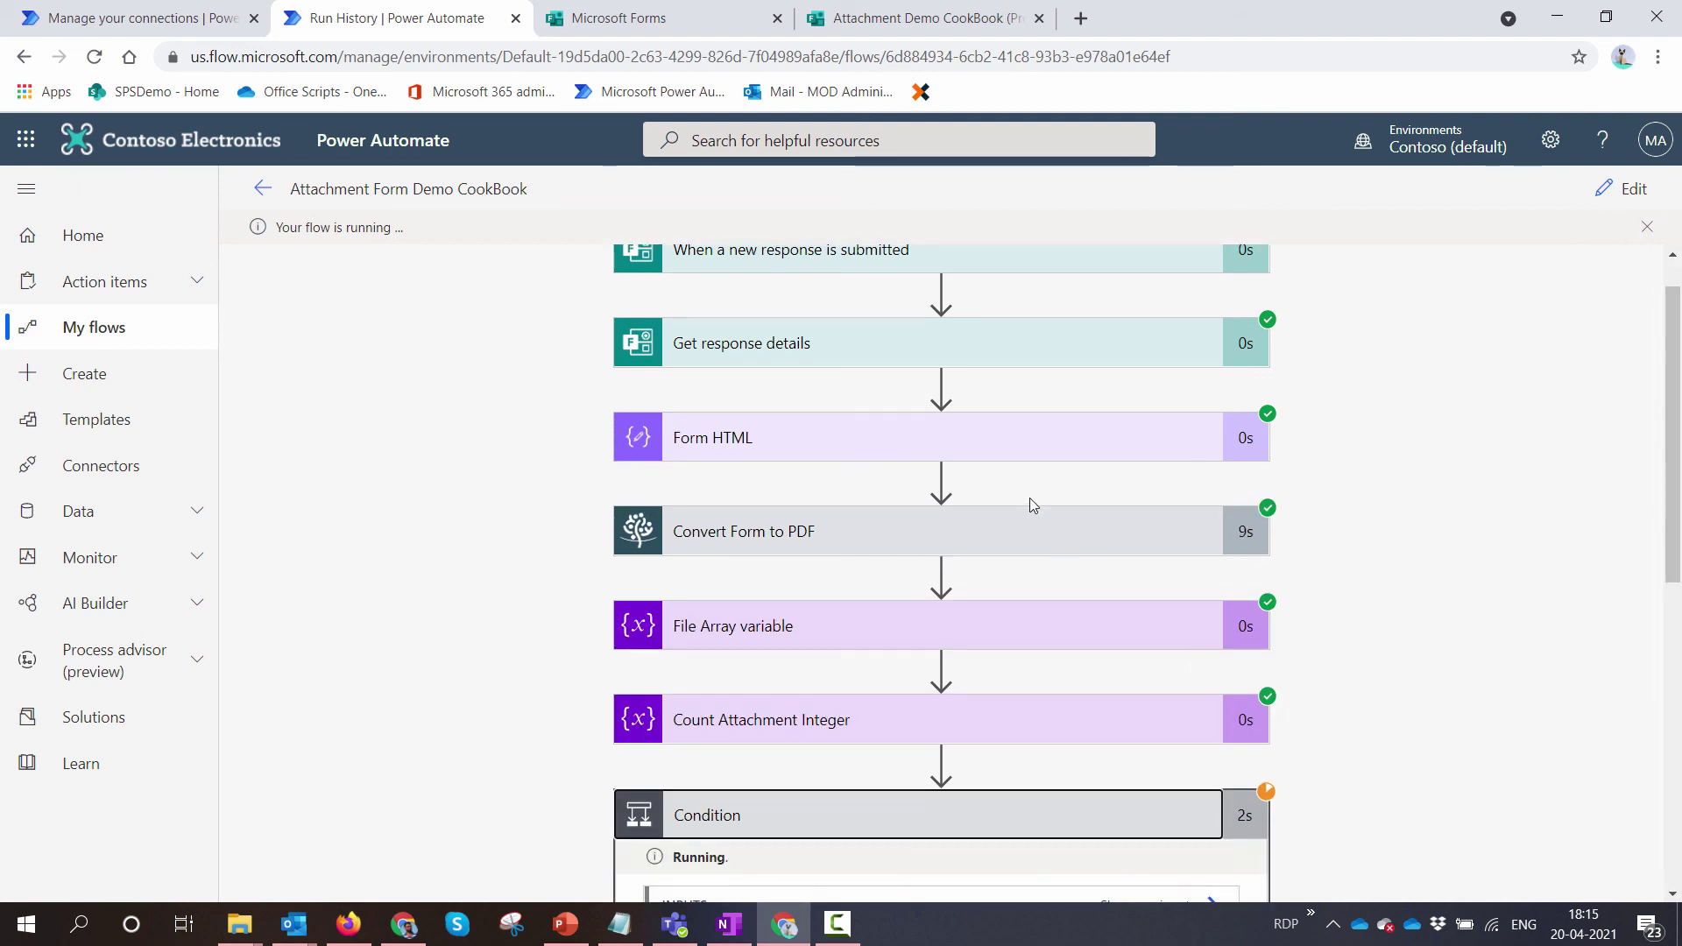
pyautogui.scroll(-5, 1028, 499)
pyautogui.scroll(-3, 1030, 512)
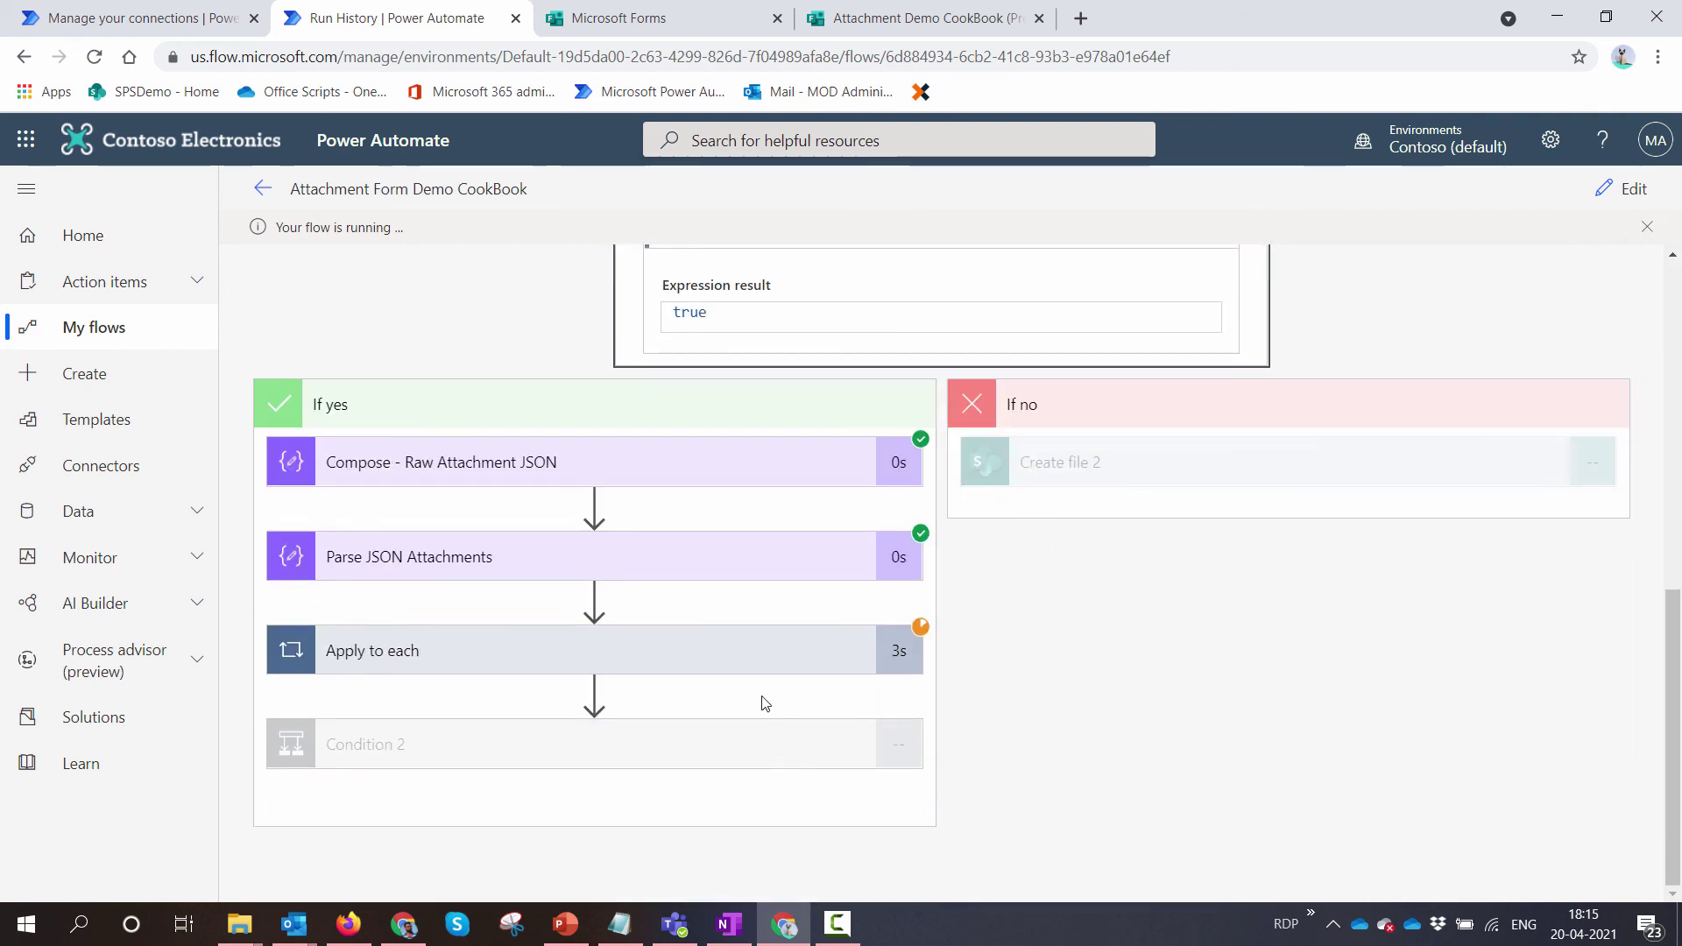
pyautogui.click(747, 646)
pyautogui.scroll(-4, 1103, 609)
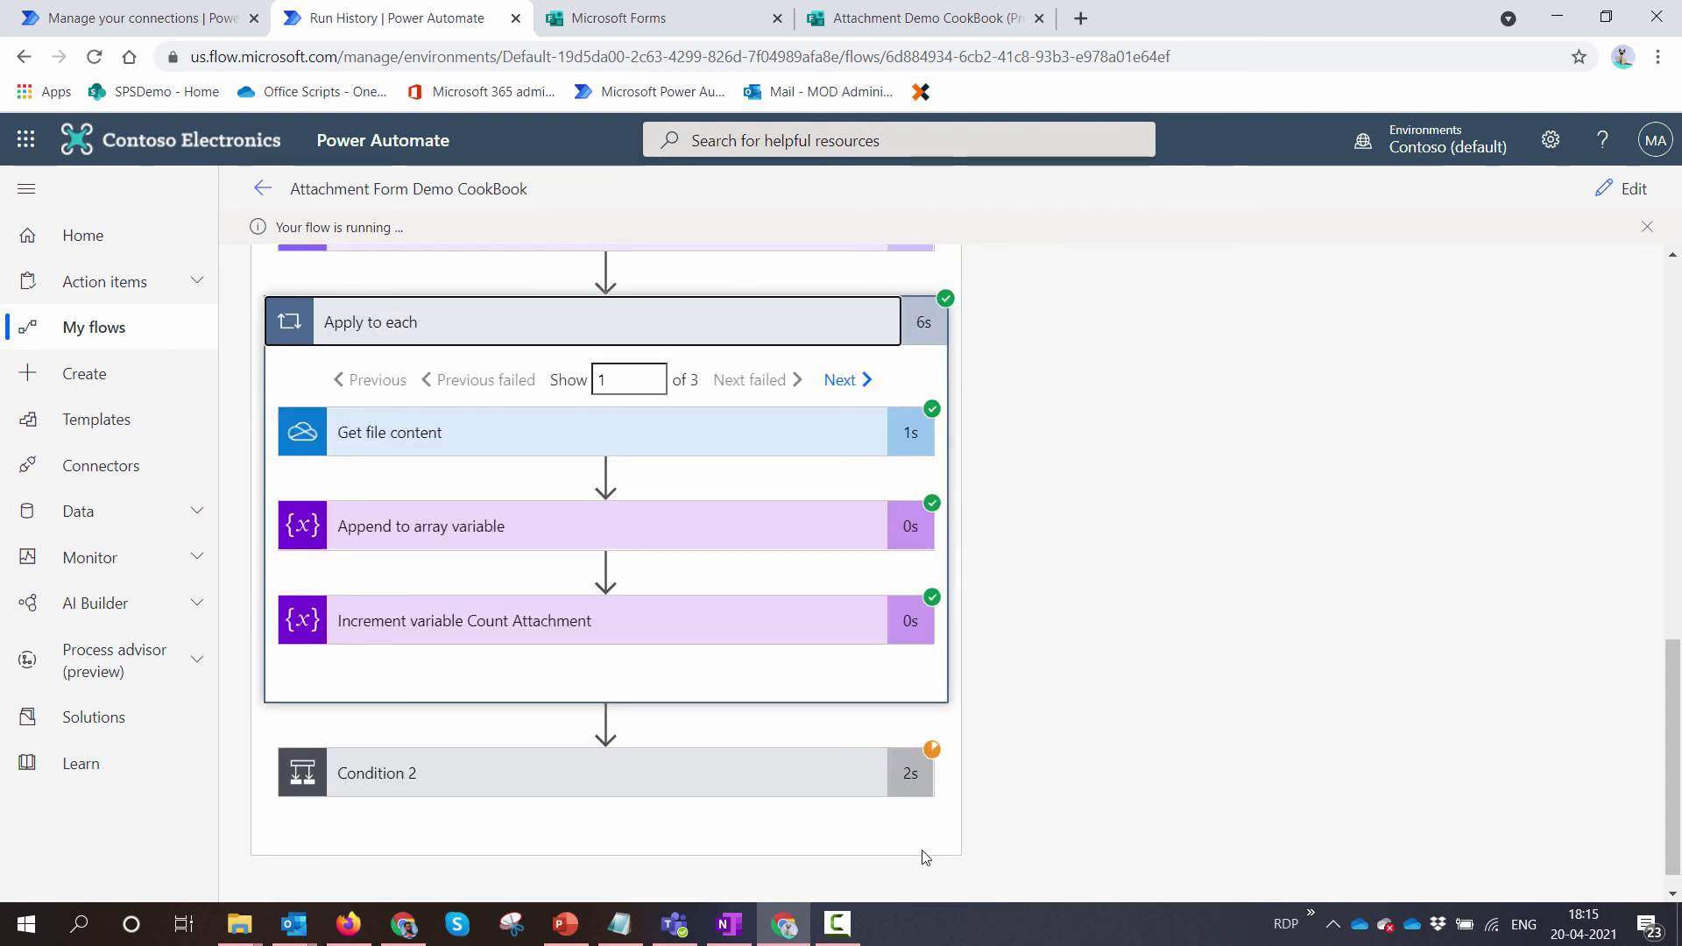
pyautogui.click(815, 780)
pyautogui.scroll(-5, 1069, 730)
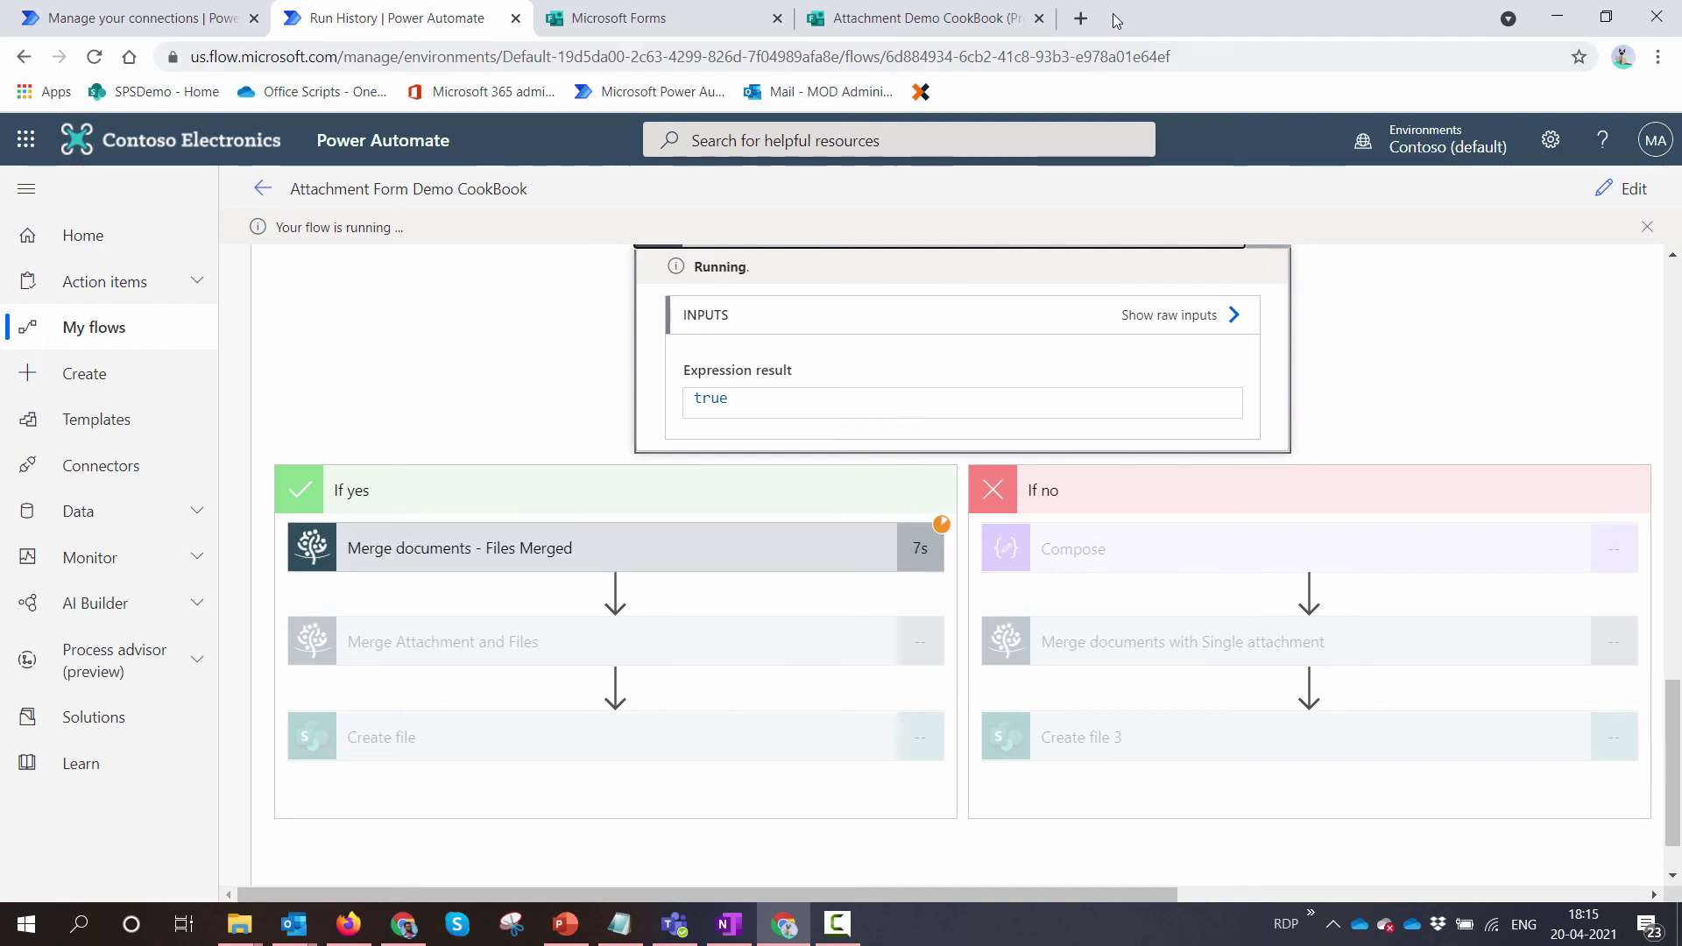
# Step: Open the newest merged PDF in SPSDemo's Documents library and scroll through its 4 pages
pyautogui.click(1080, 18)
pyautogui.click(153, 91)
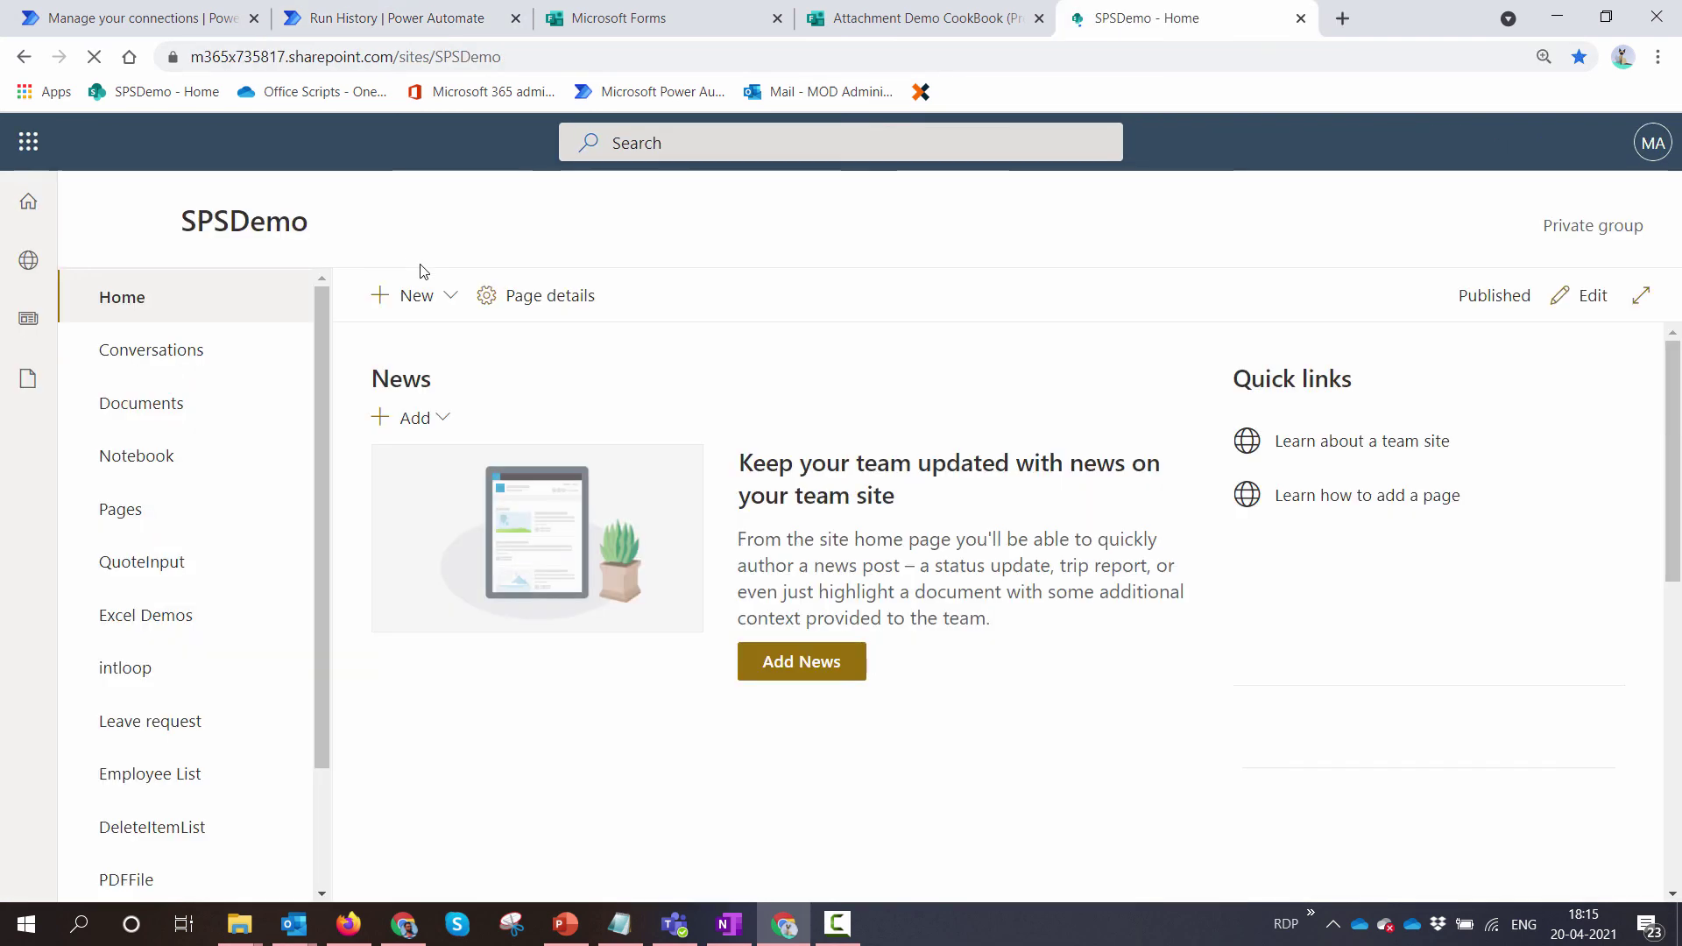
pyautogui.click(206, 412)
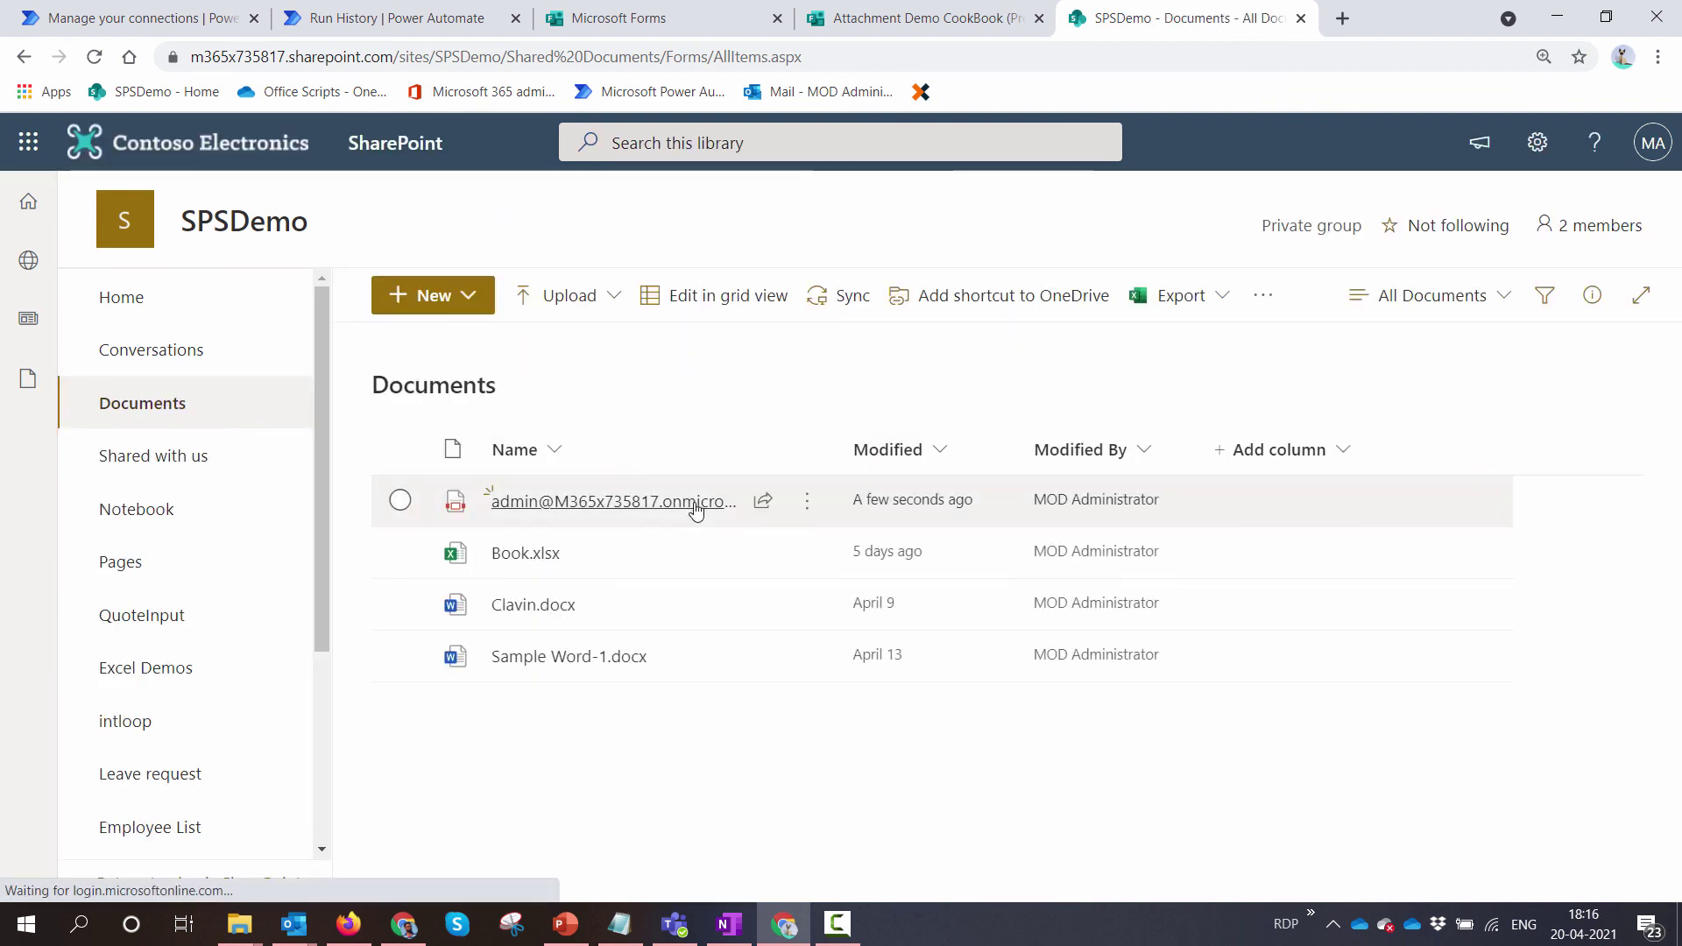
pyautogui.click(669, 513)
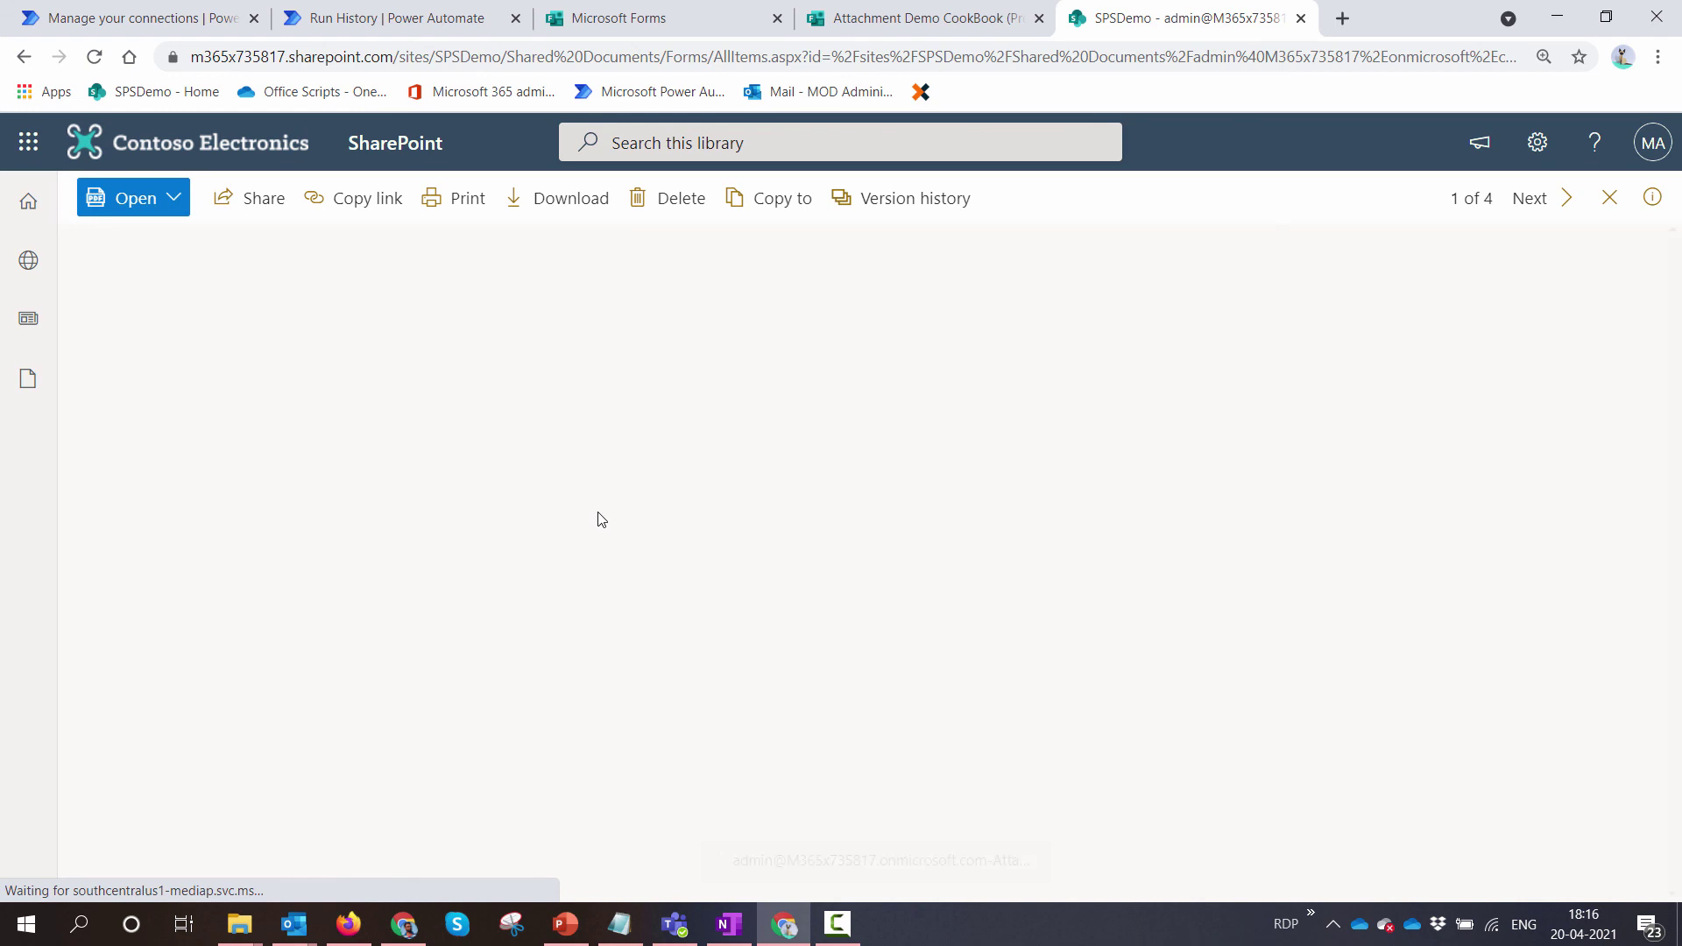
pyautogui.scroll(-4, 801, 422)
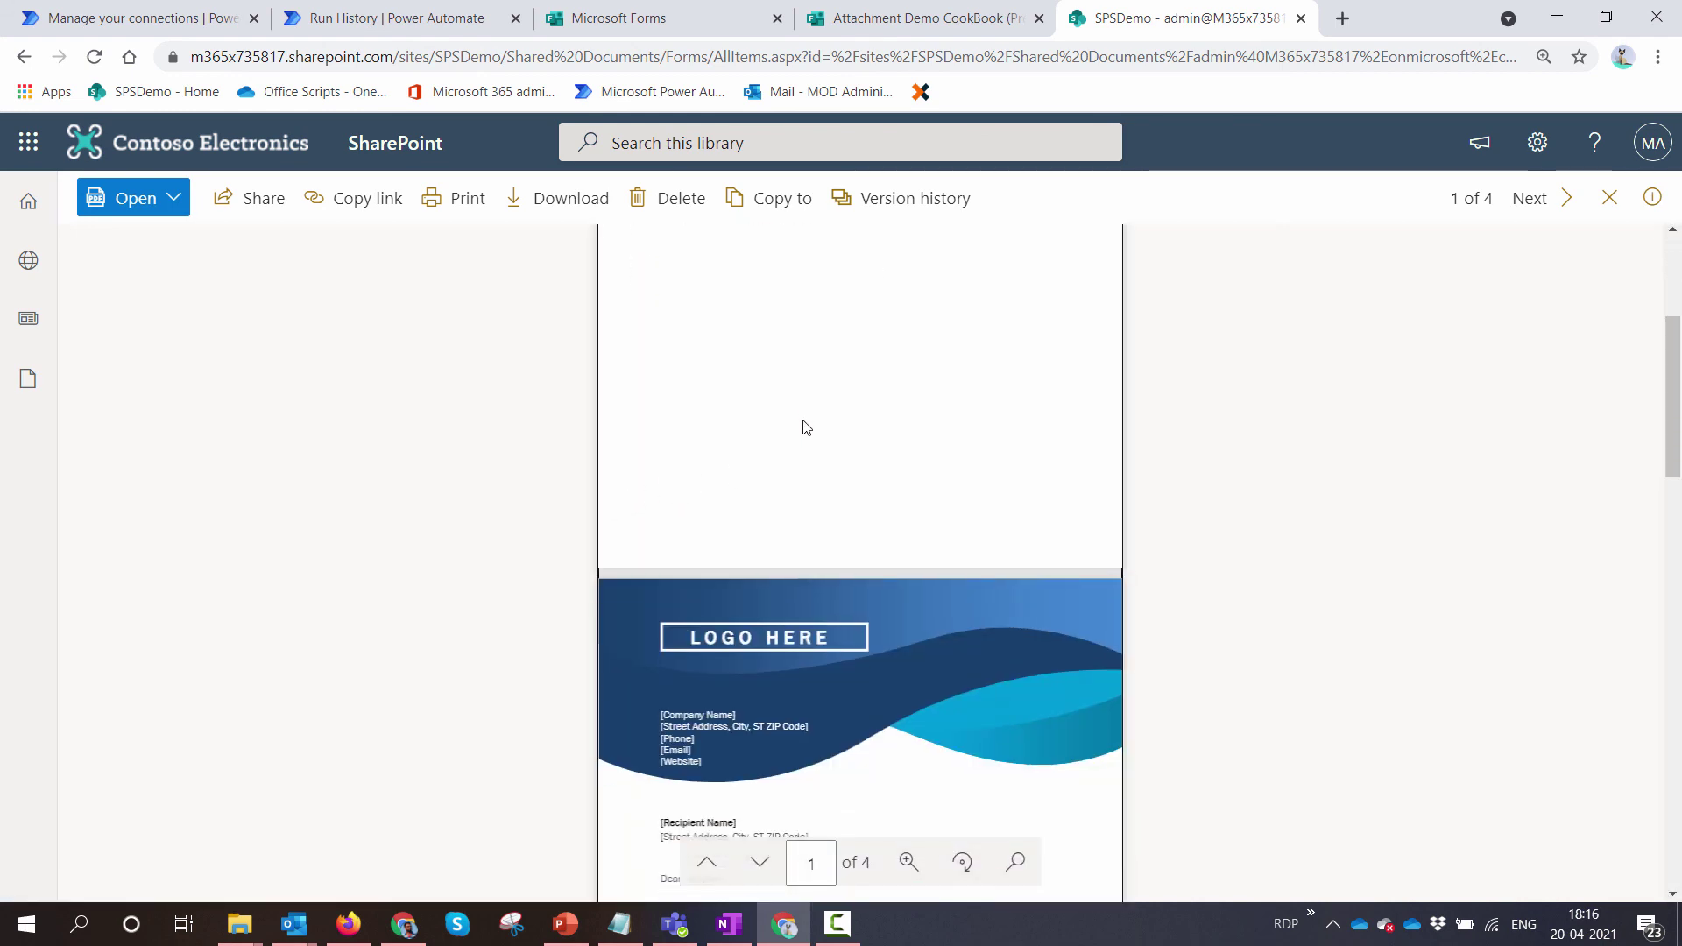
pyautogui.scroll(-20, 806, 427)
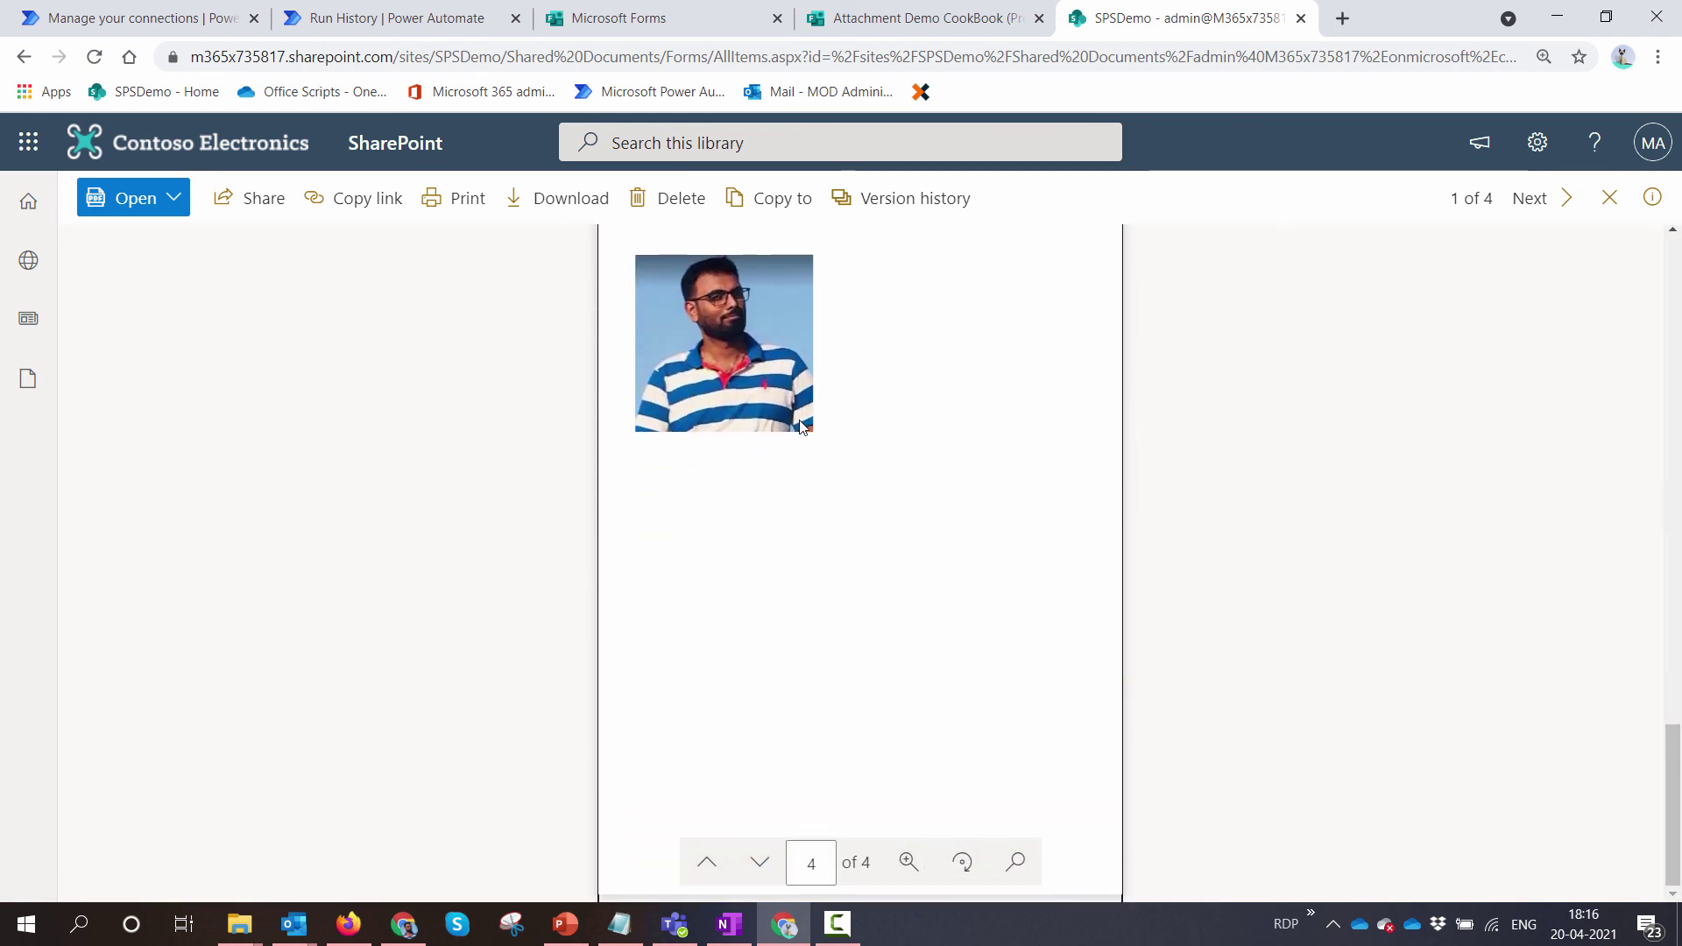